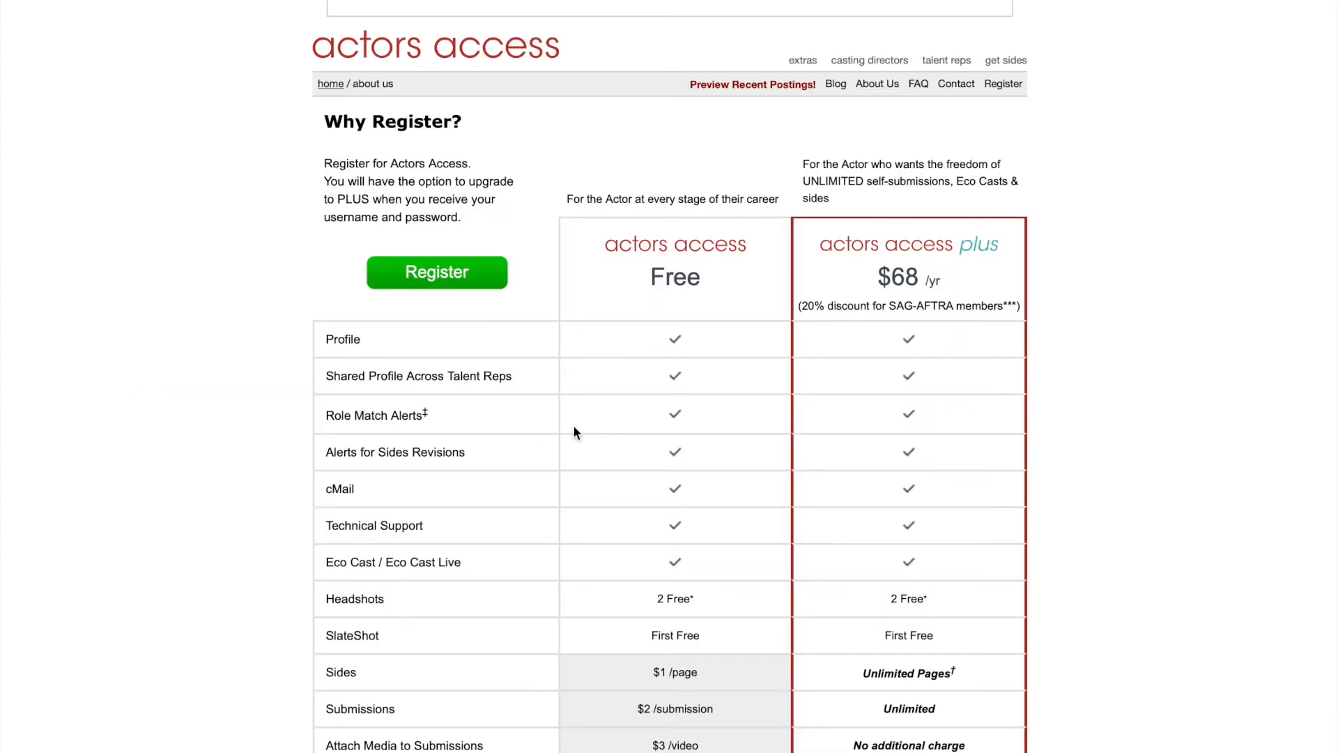
Scroll down to the Why Register? table comparing Free with Actors Access Plus at $68/yr.
scroll(573, 425, down, 2)
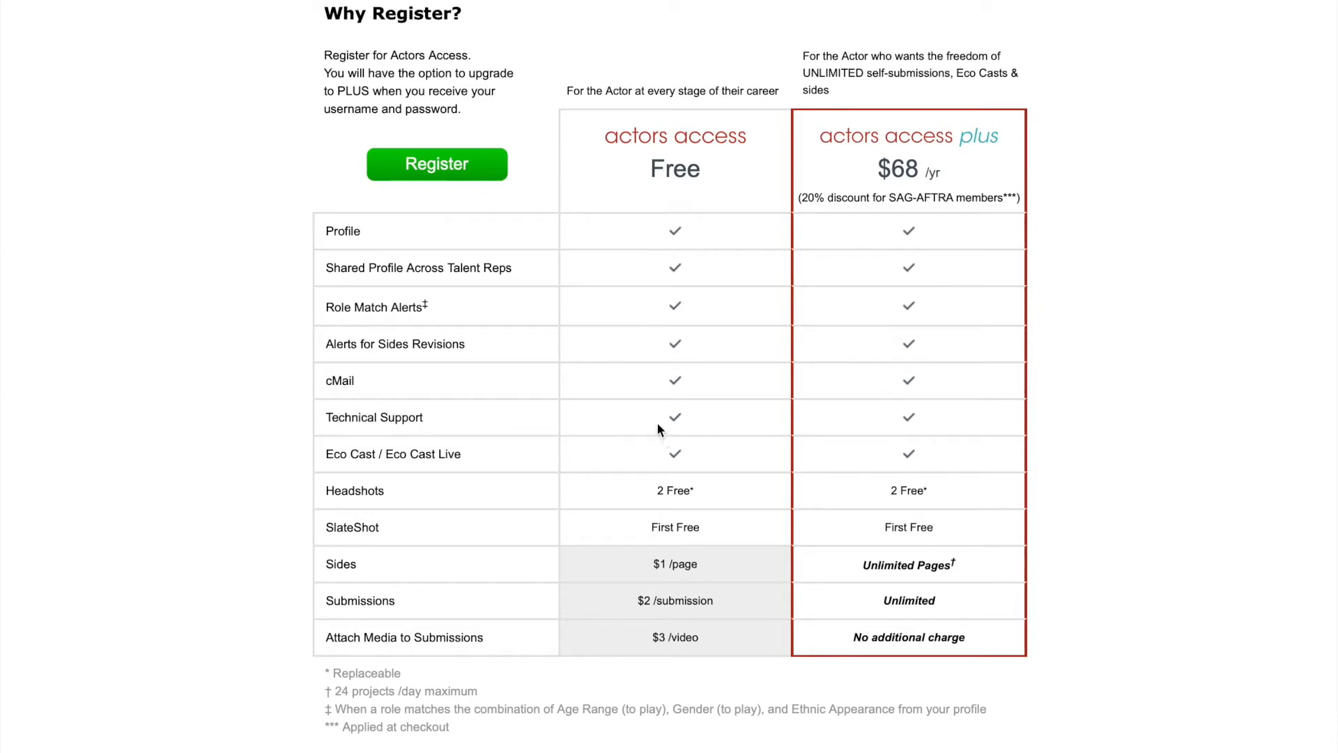
Register as a parent or legal guardian on behalf of a minor and continue to the agreement.
click(424, 167)
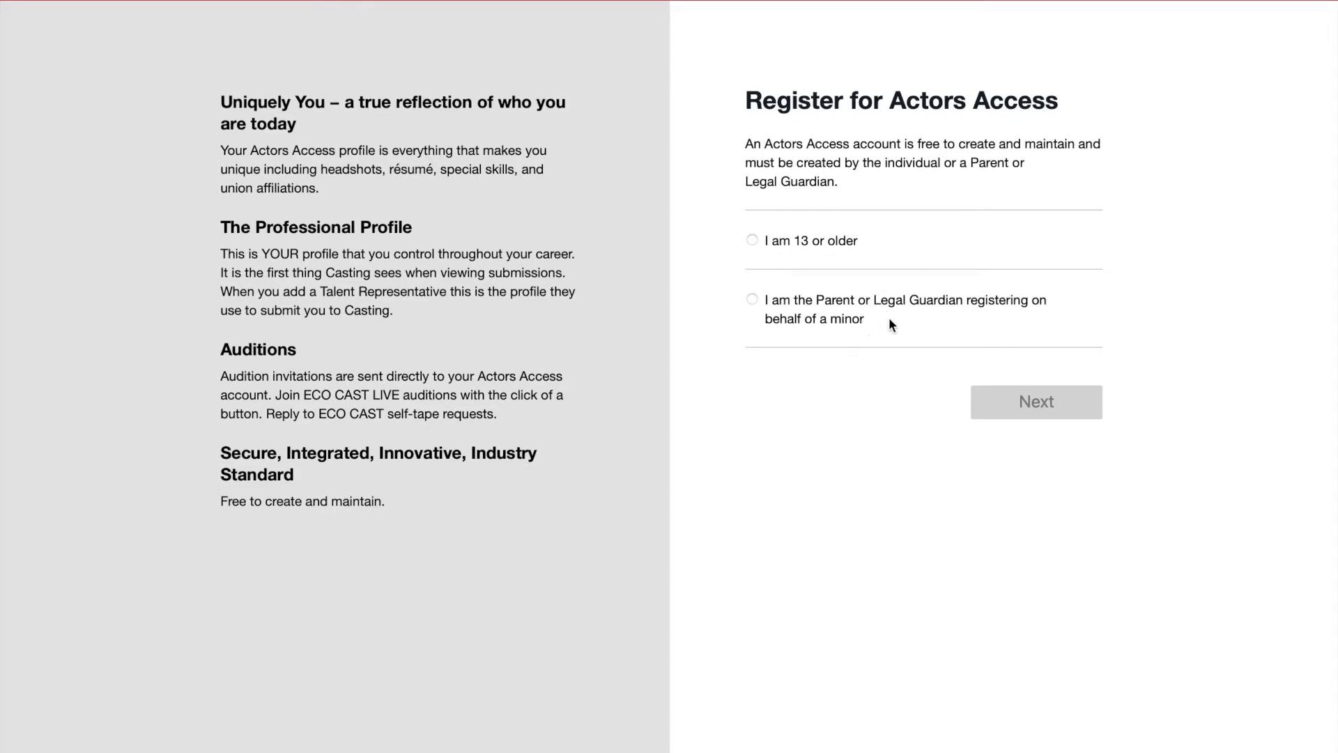
click(753, 300)
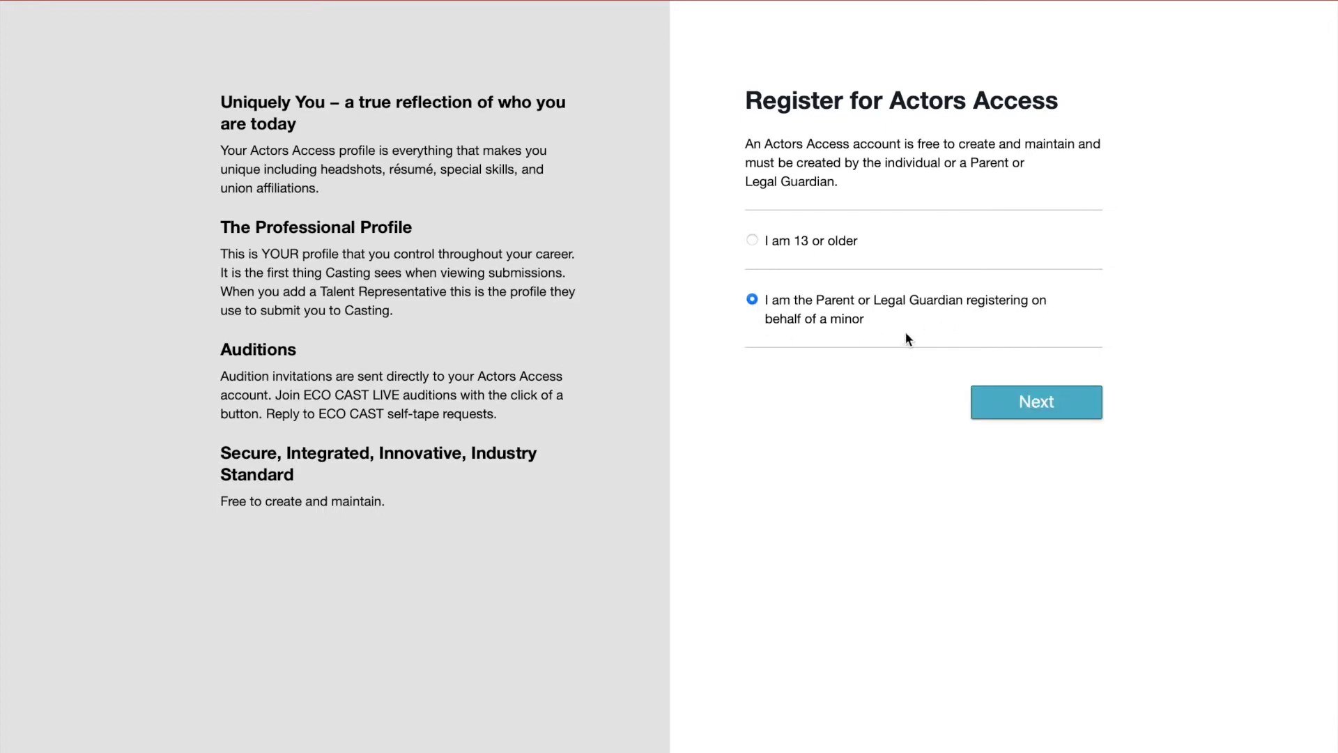
click(752, 242)
click(754, 301)
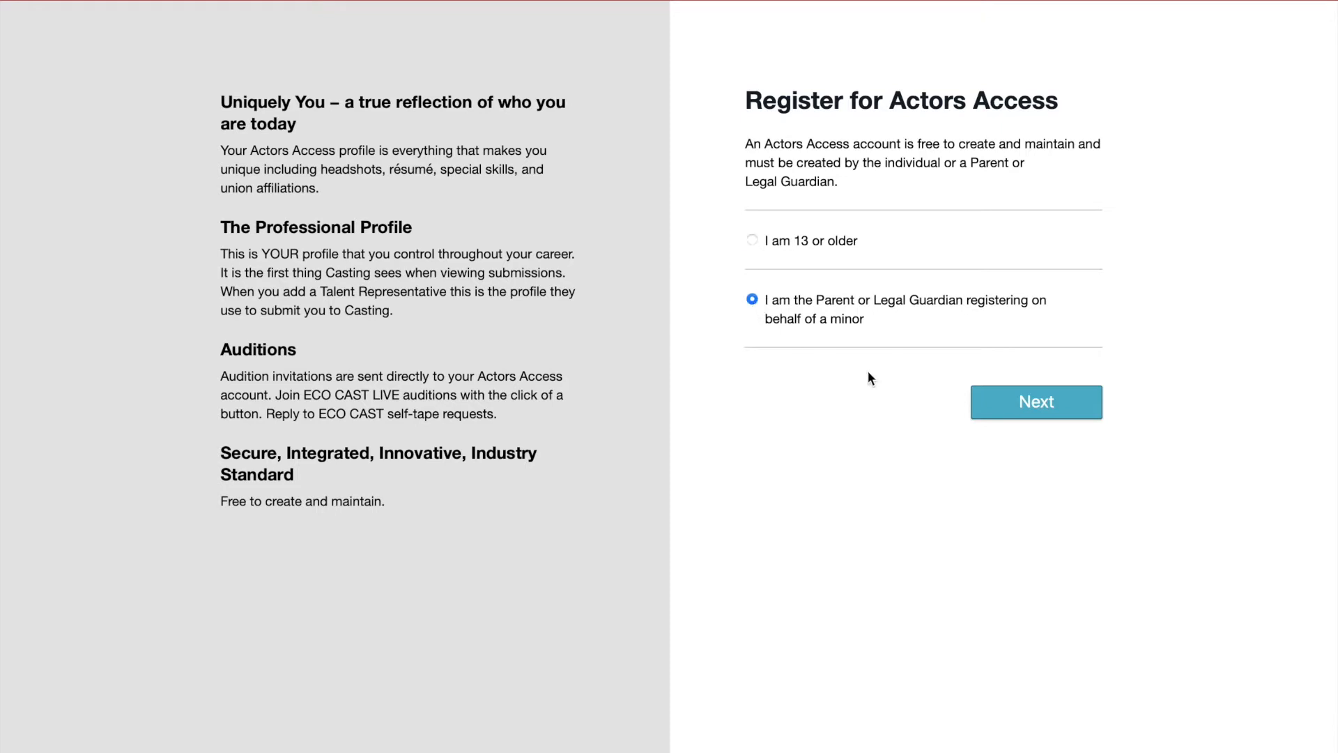
click(1041, 414)
Enter the guardian's full legal name, e-mail and electronic signature, then save the agreement.
click(528, 261)
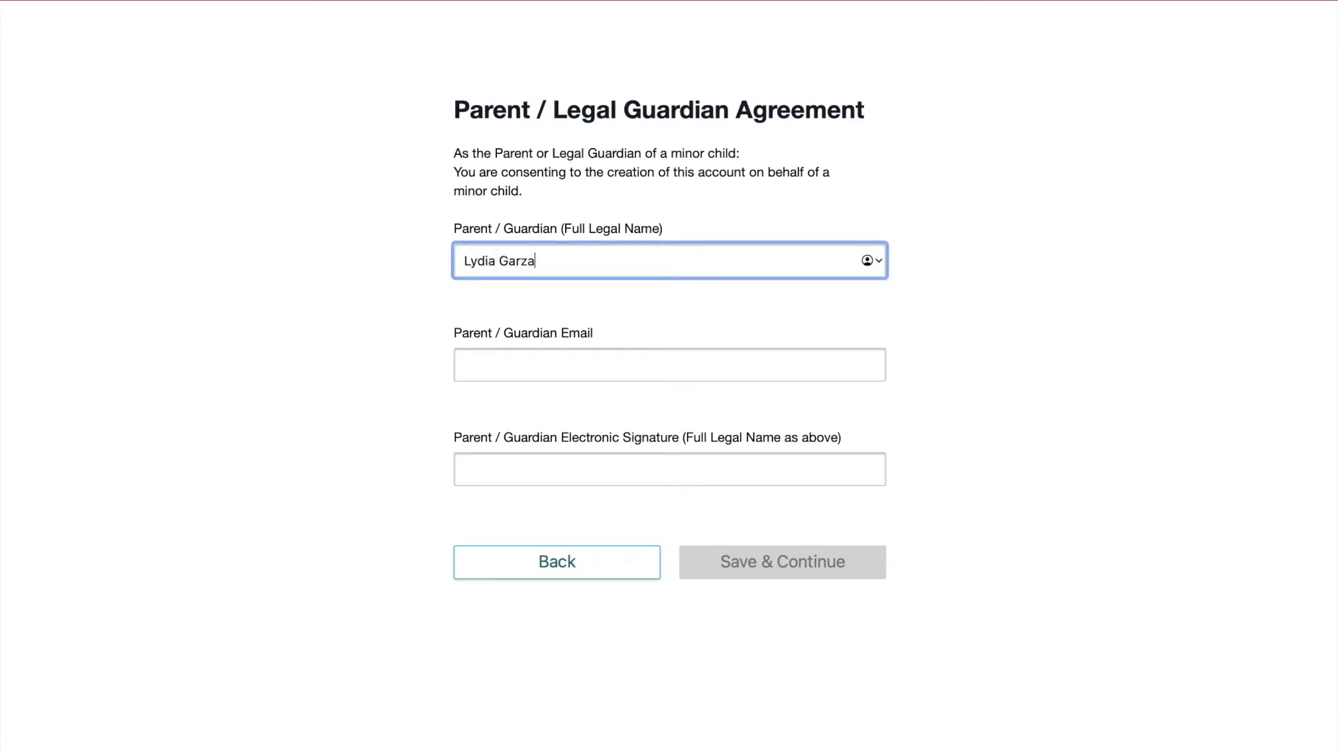
key(Tab)
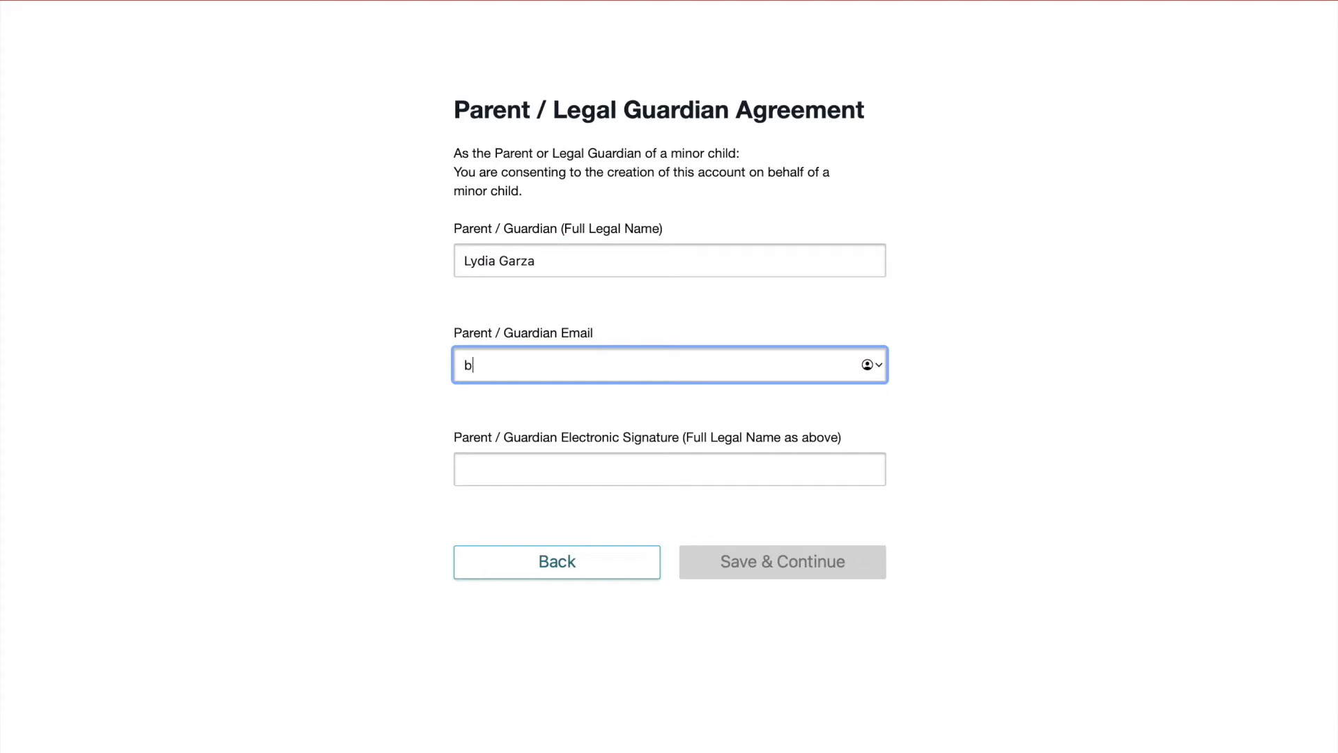
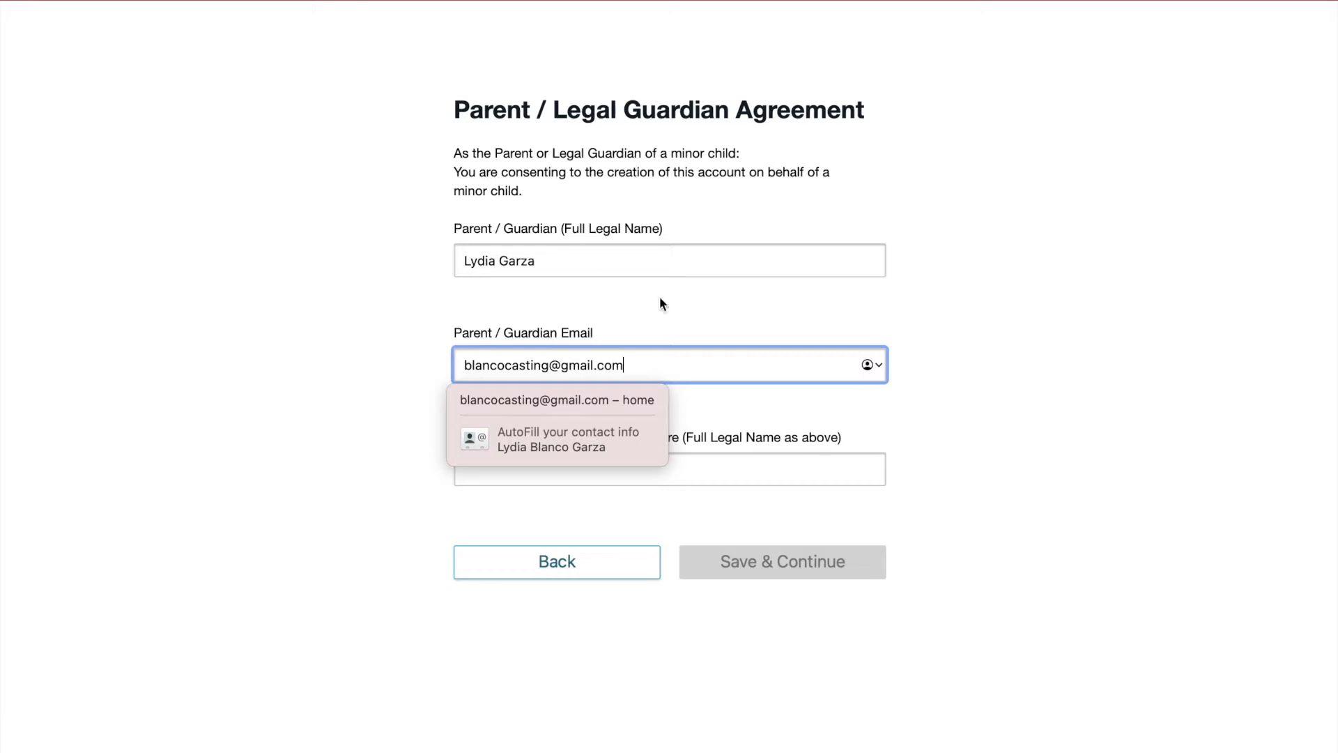
click(1109, 430)
click(501, 461)
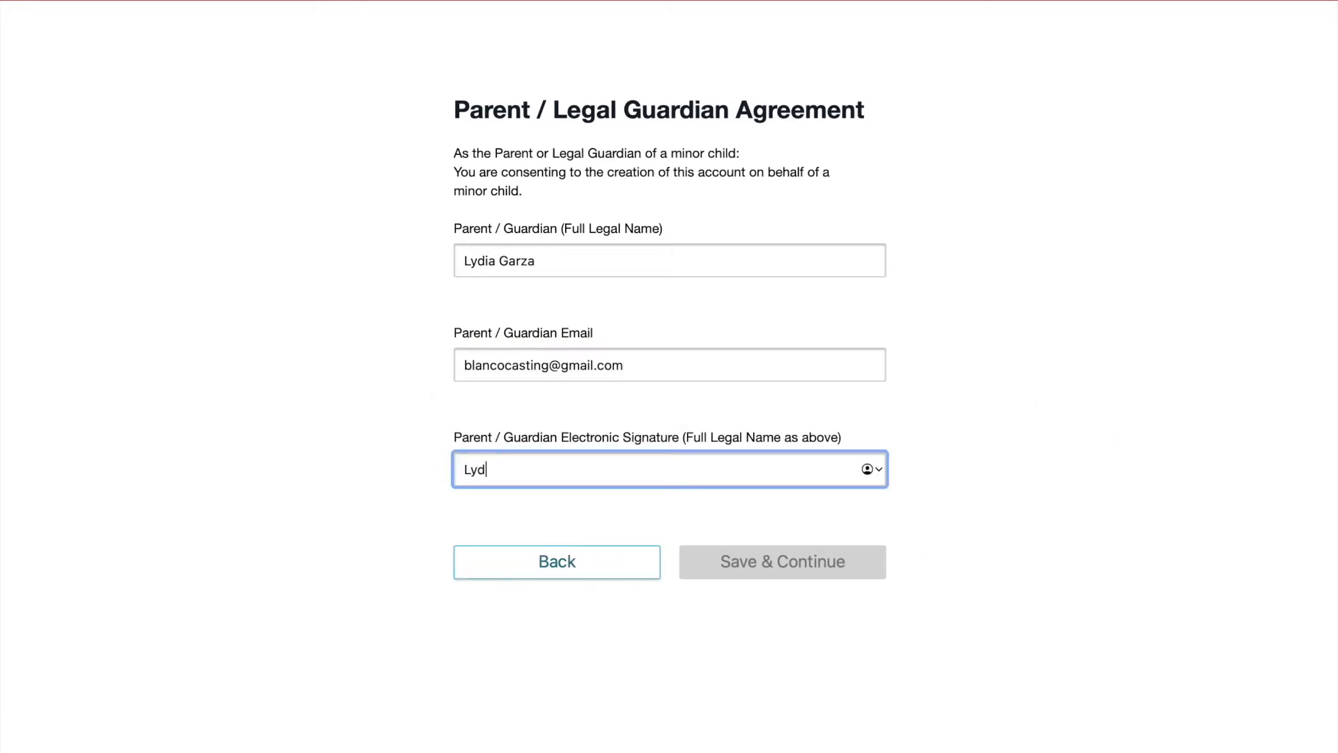
click(810, 562)
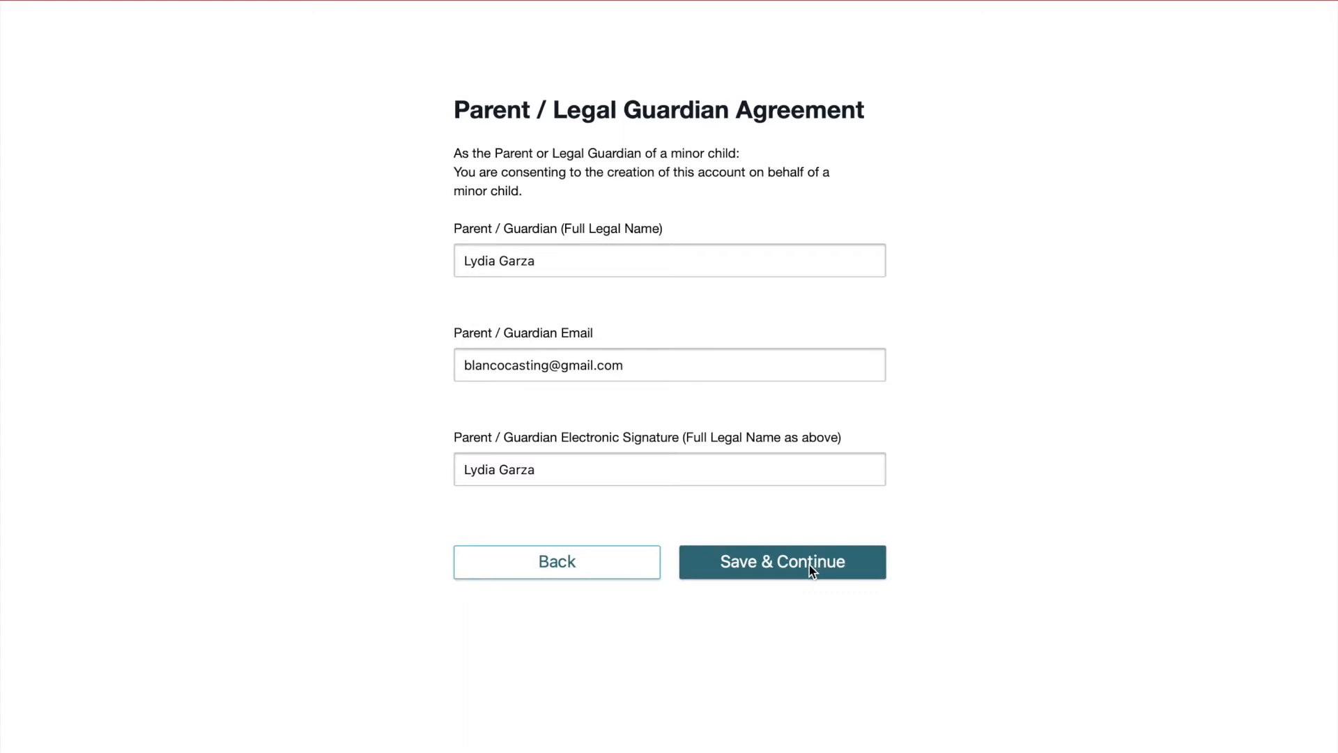
click(792, 570)
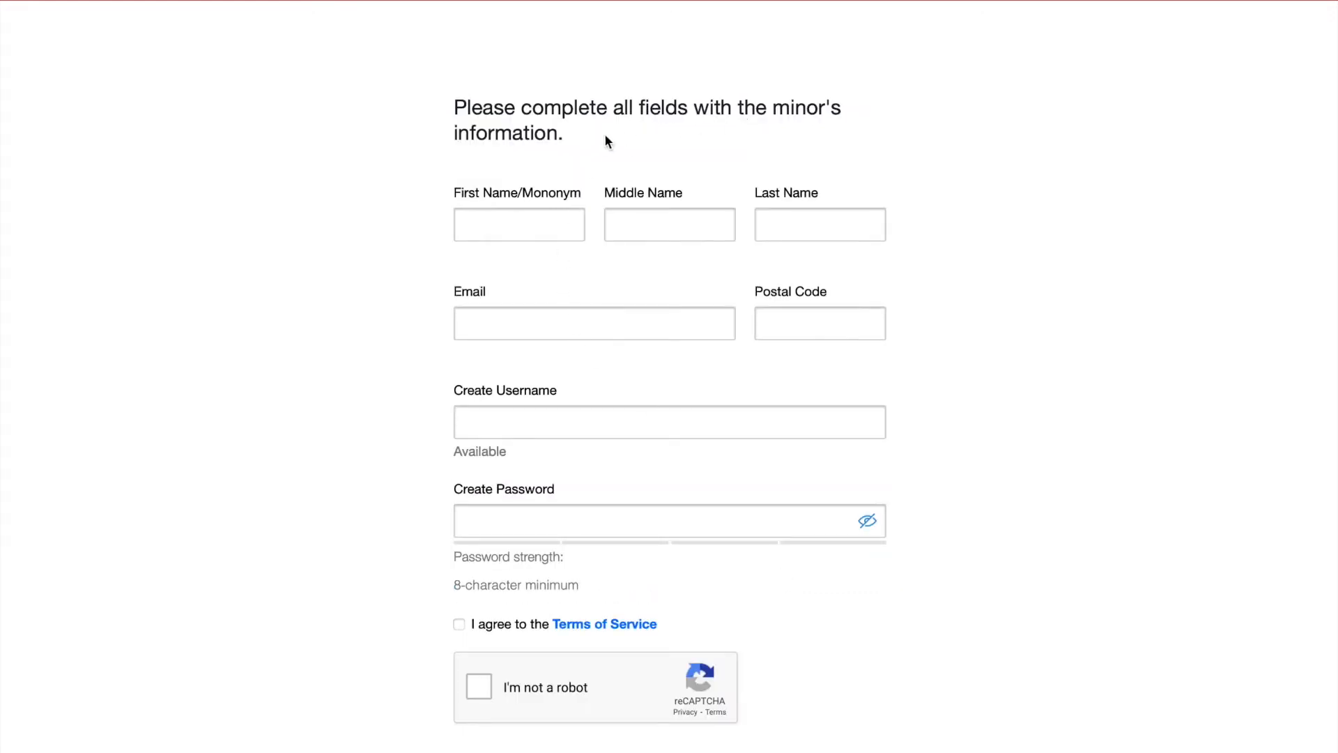
Enter the minor's first, middle and last names.
click(483, 229)
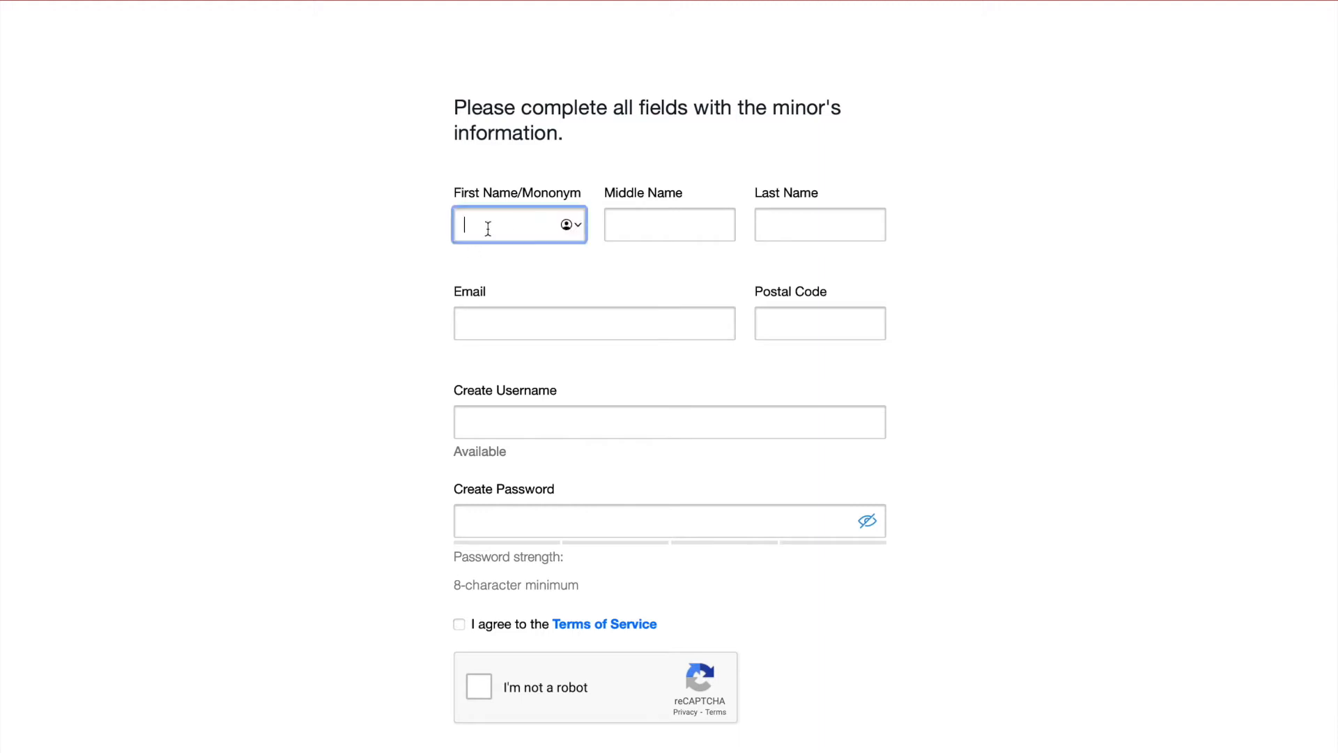
key(Tab)
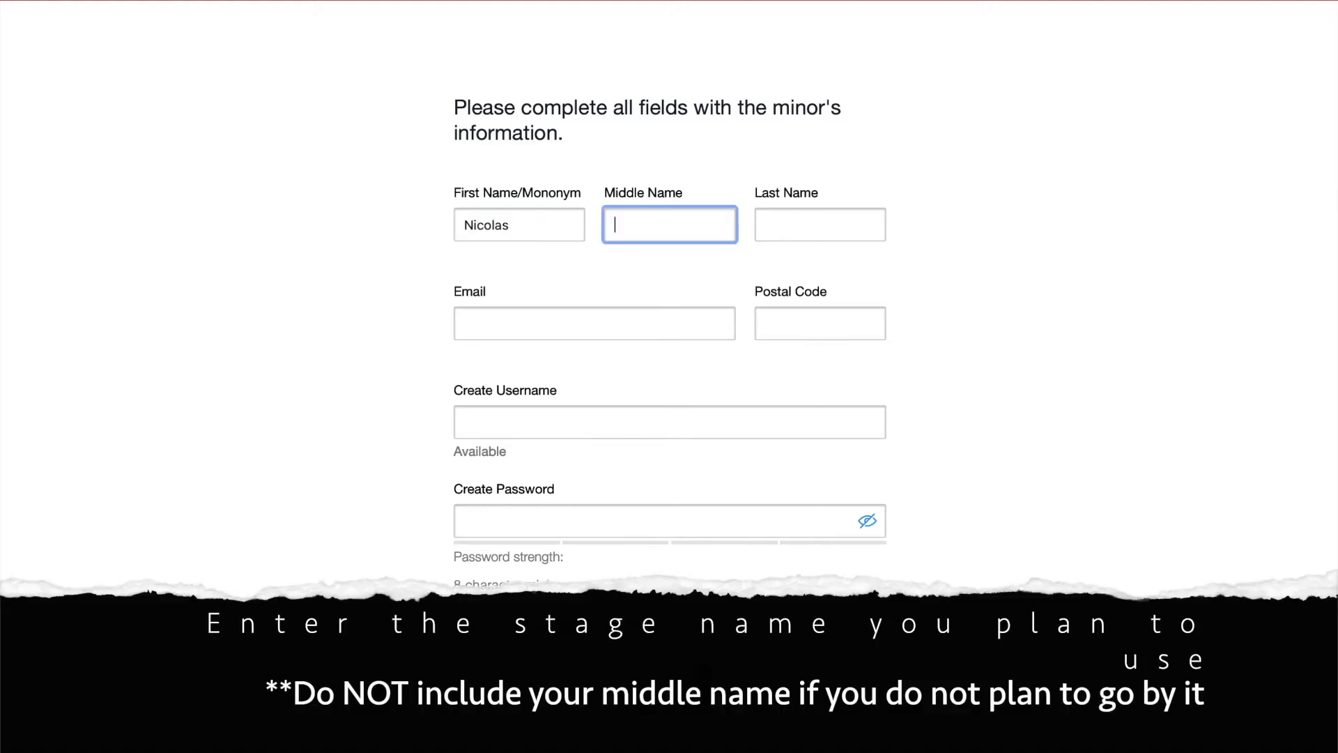
key(Tab)
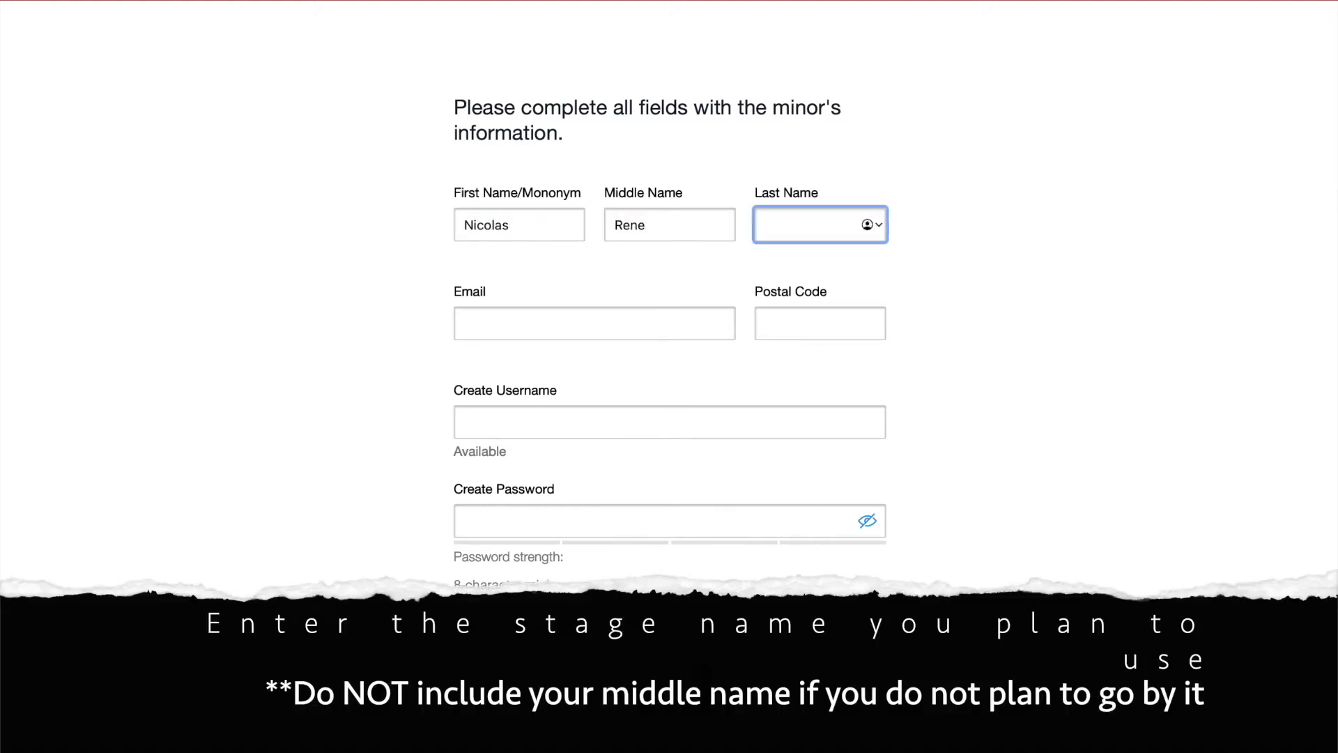
Fill in the minor's e-mail from autofill, the postal code and a new username.
click(506, 327)
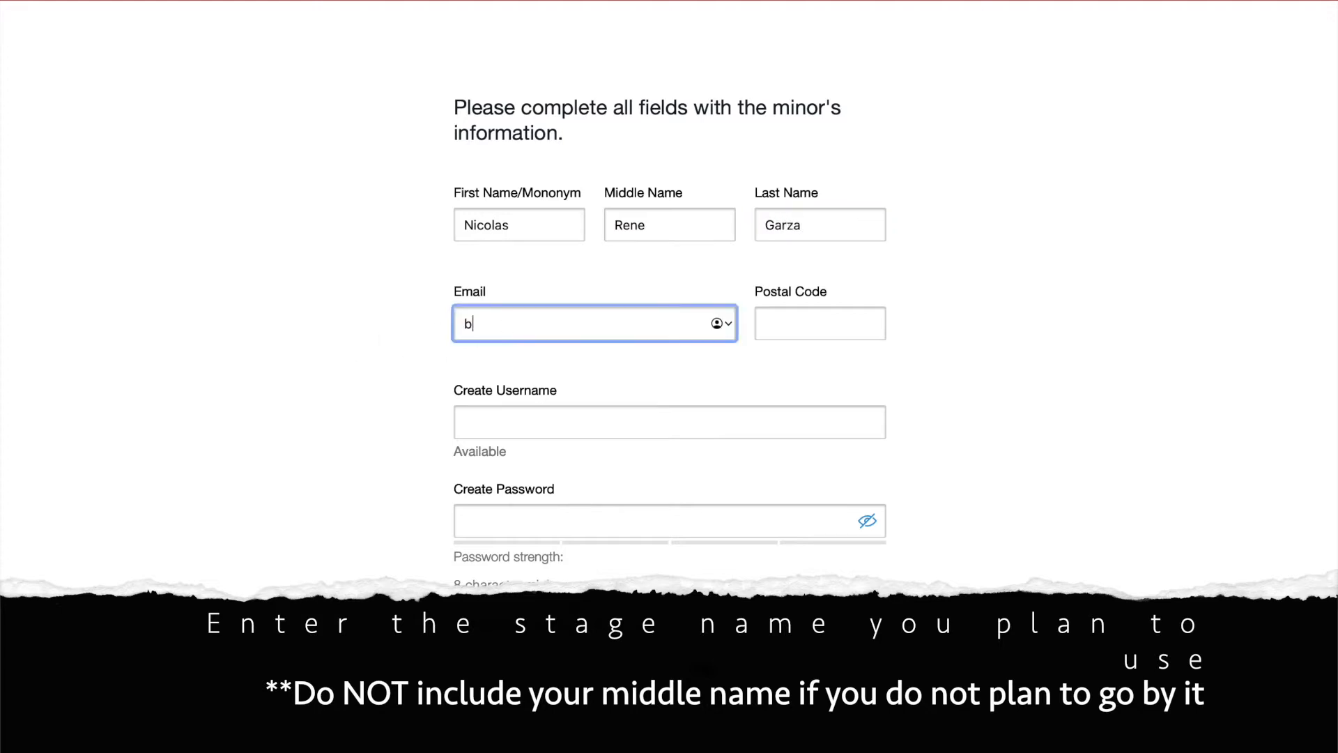
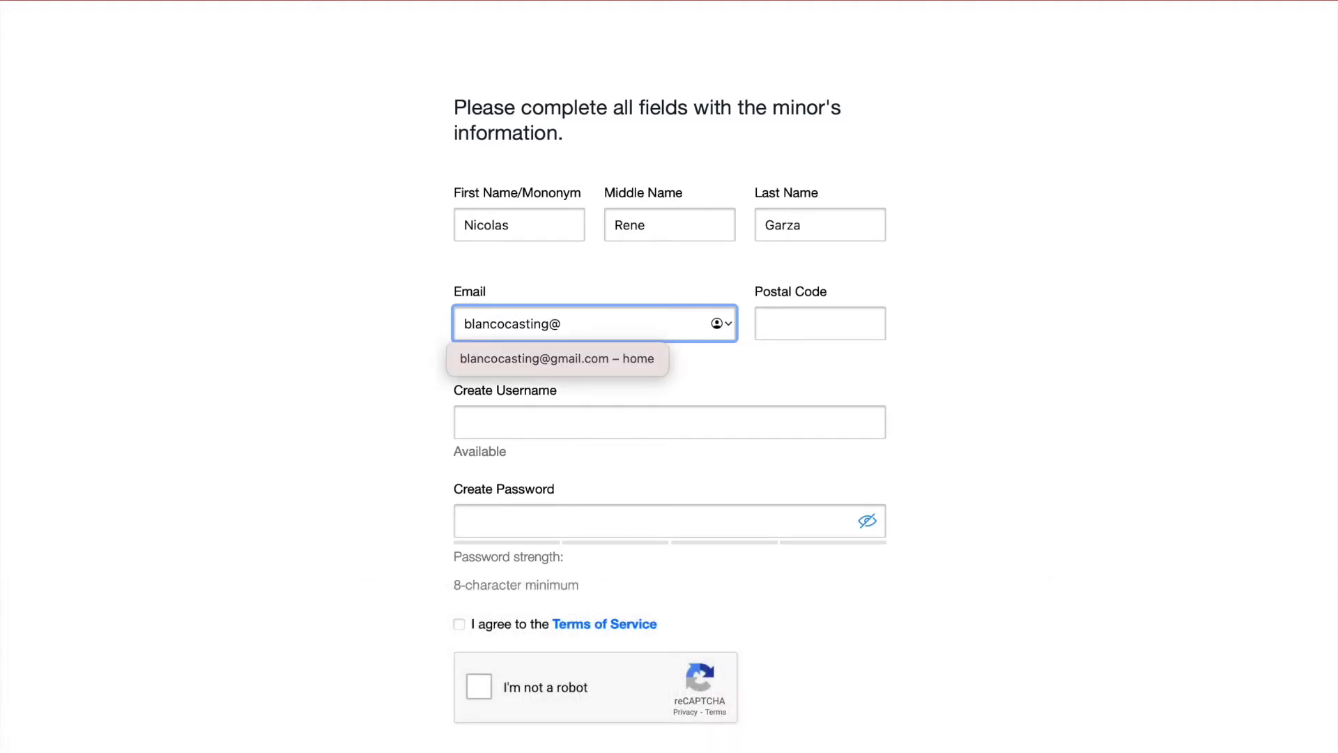
click(542, 353)
click(803, 324)
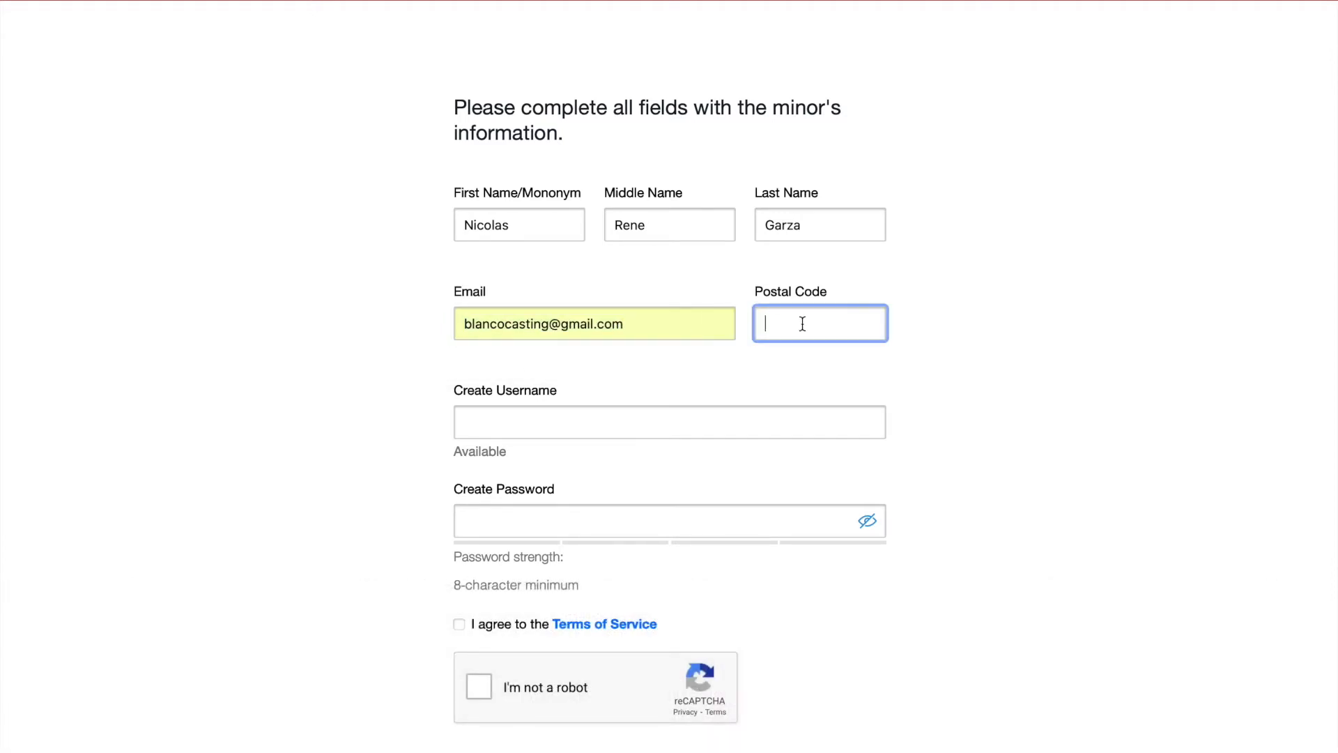
text(78374)
click(529, 424)
key(BackSpace)
key(BackSpace)
key(BackSpace)
key(BackSpace)
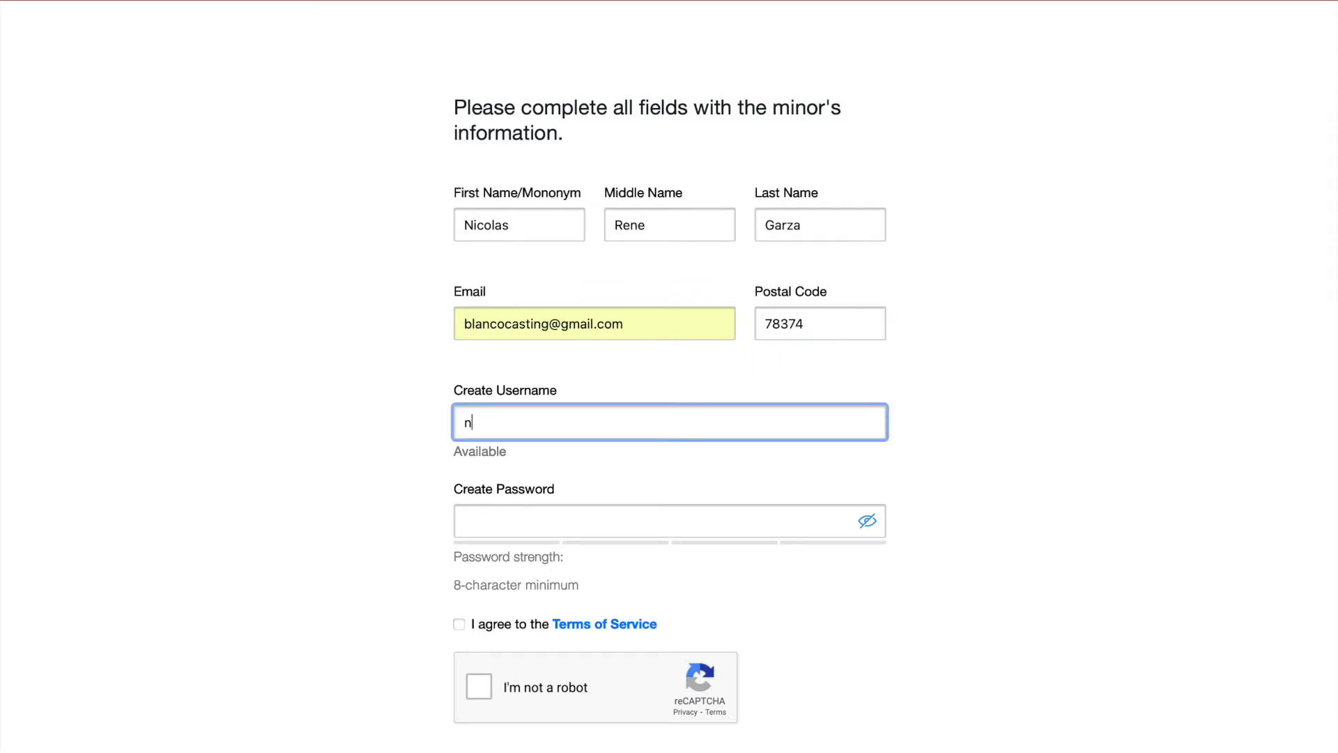
Type a custom account password instead of the browser's suggestion, checking and correcting it.
click(516, 514)
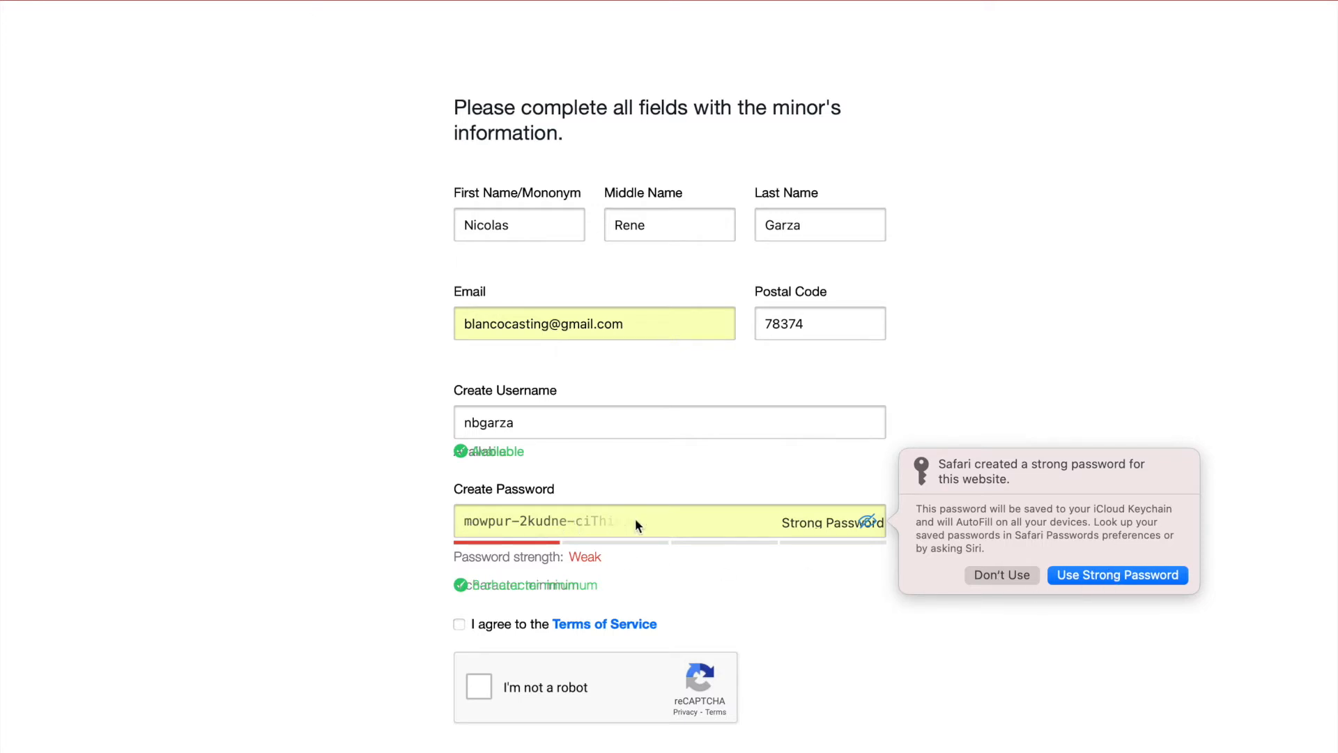
click(1002, 574)
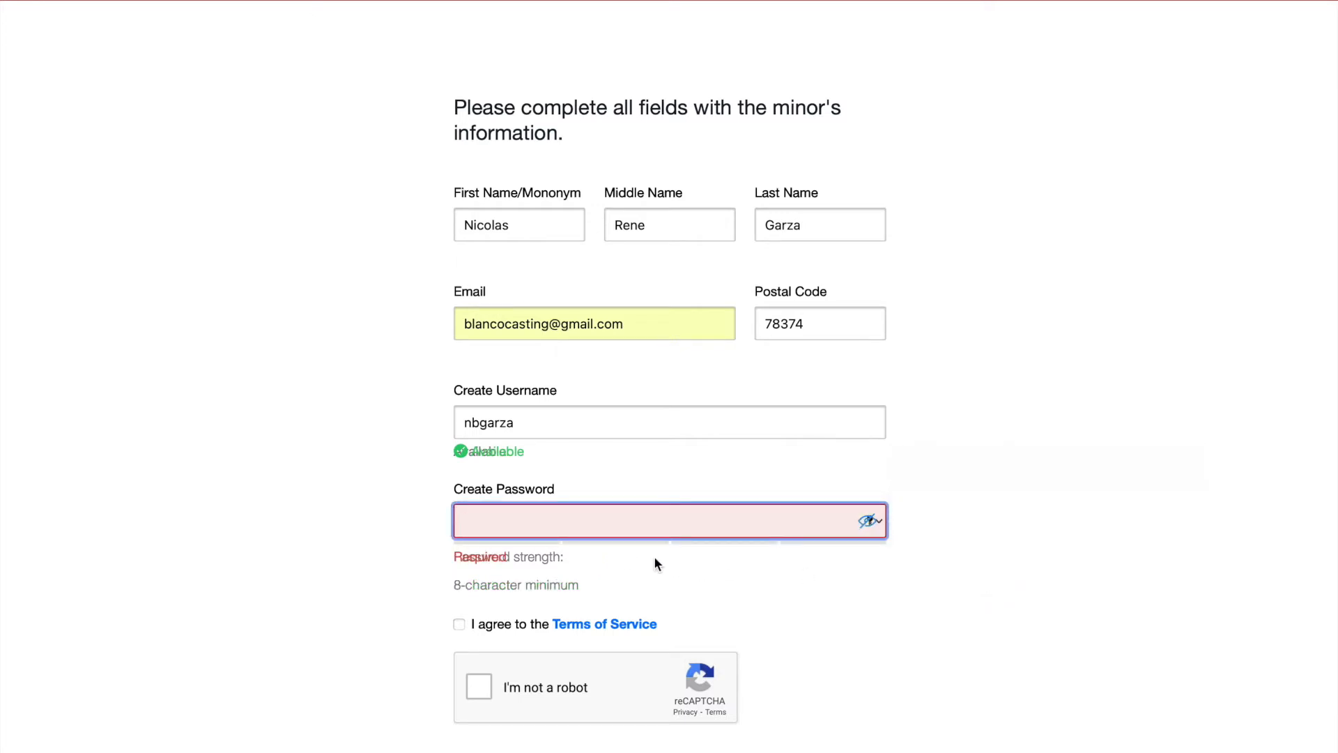
text(****)
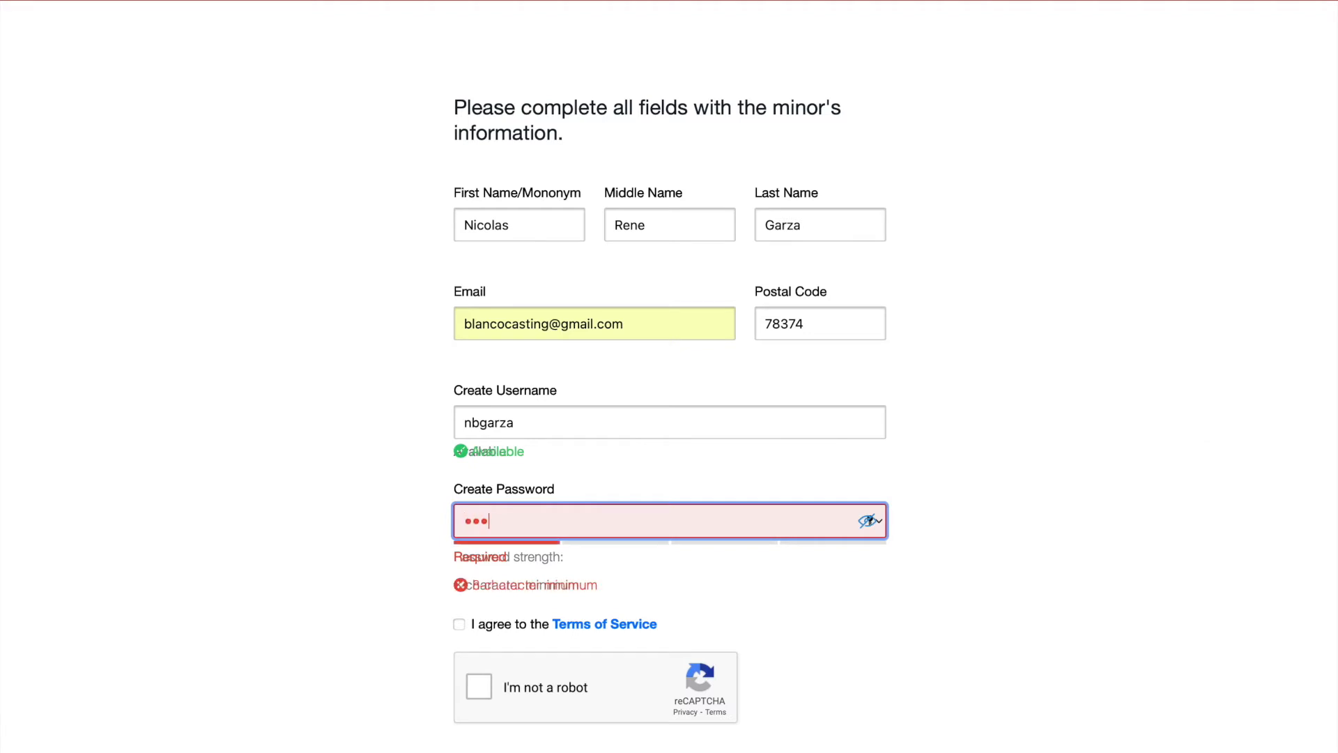
key(BackSpace)
key(BackSpace)
key(BackSpace)
key(BackSpace)
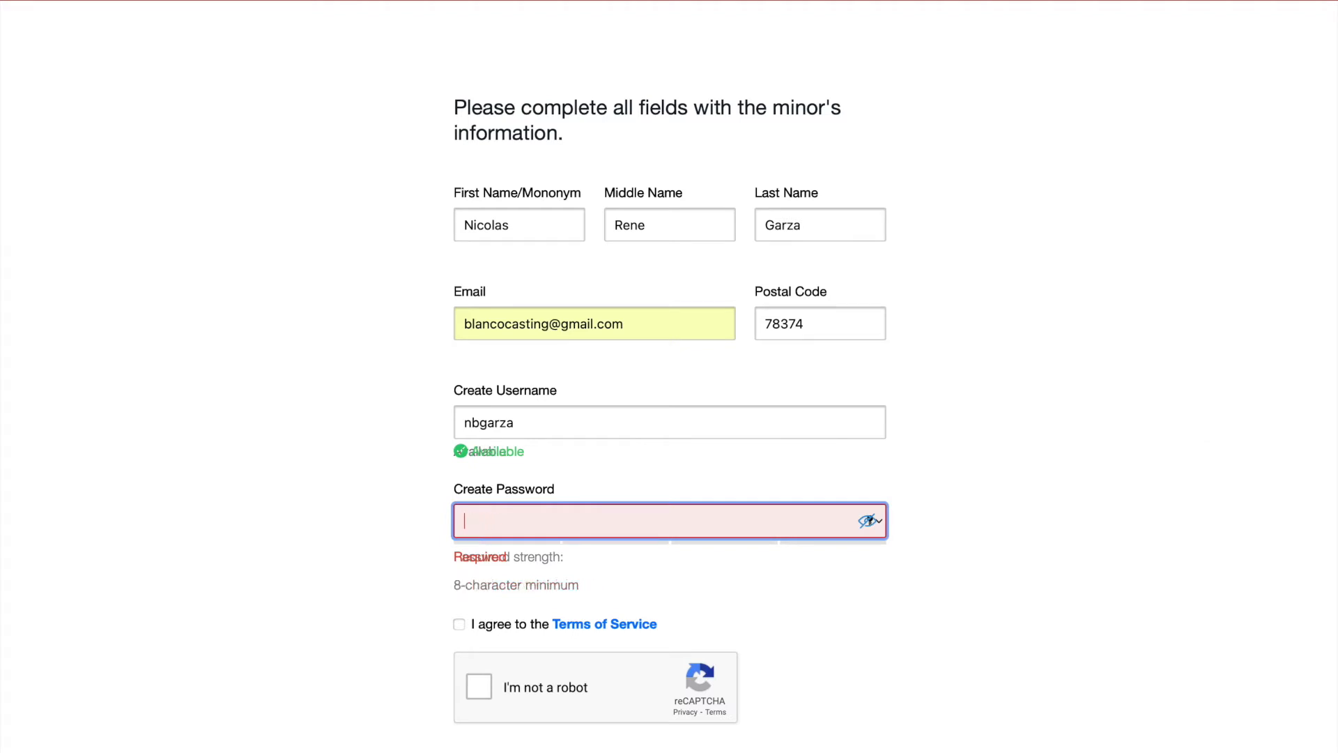
text(*******)
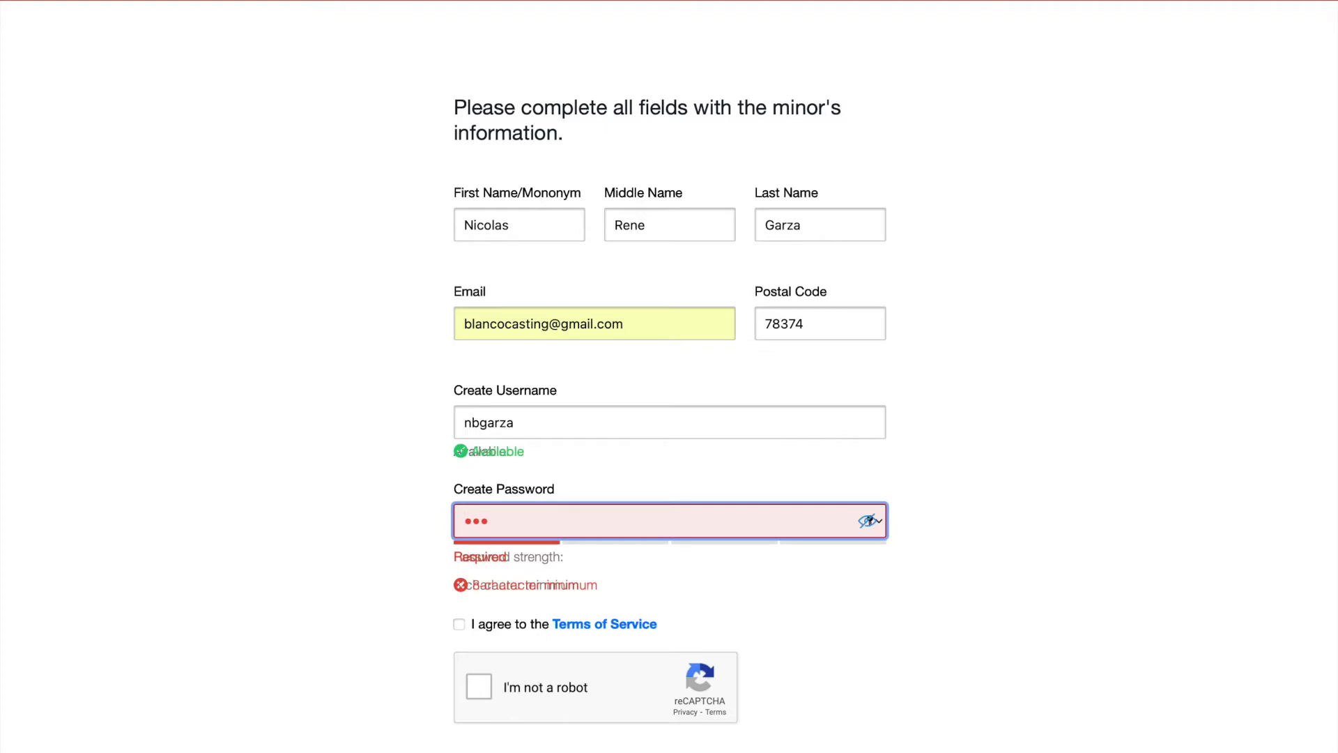
text(********)
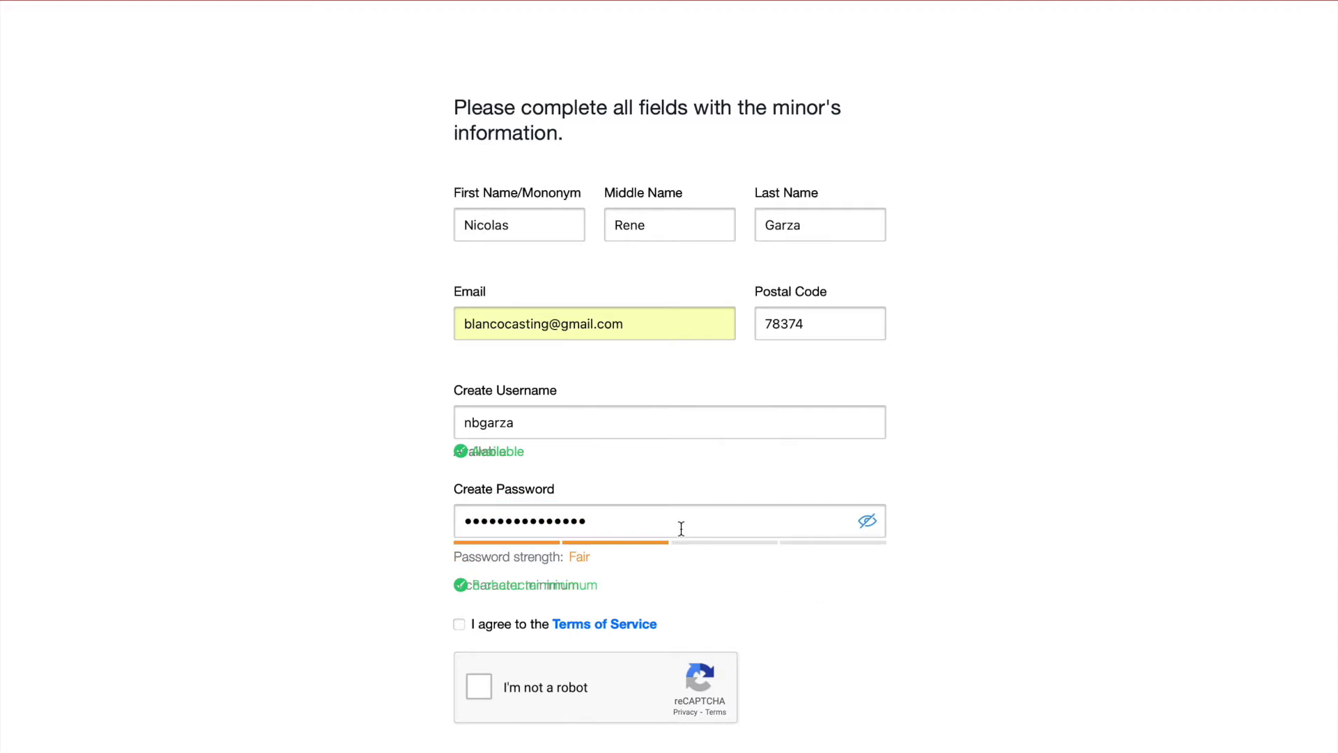
text(*)
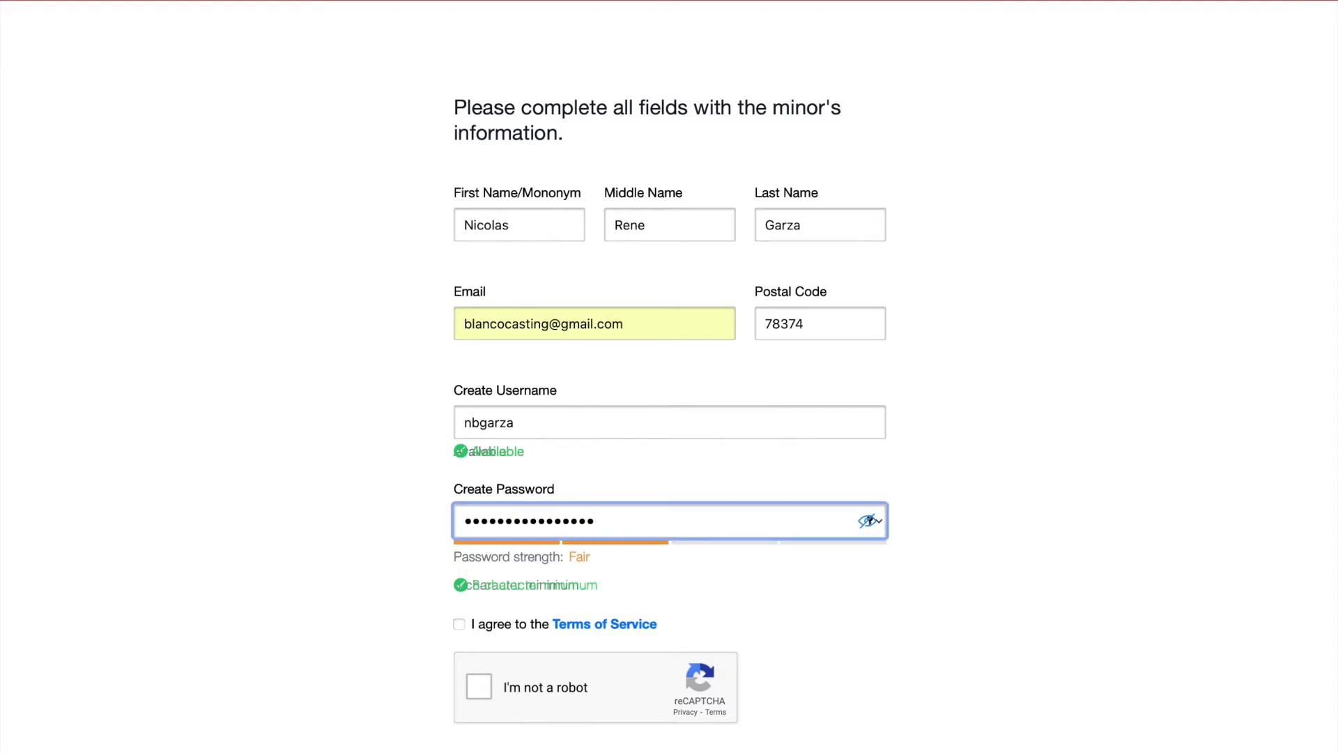
key(BackSpace)
drag(623, 519, 580, 522)
click(874, 520)
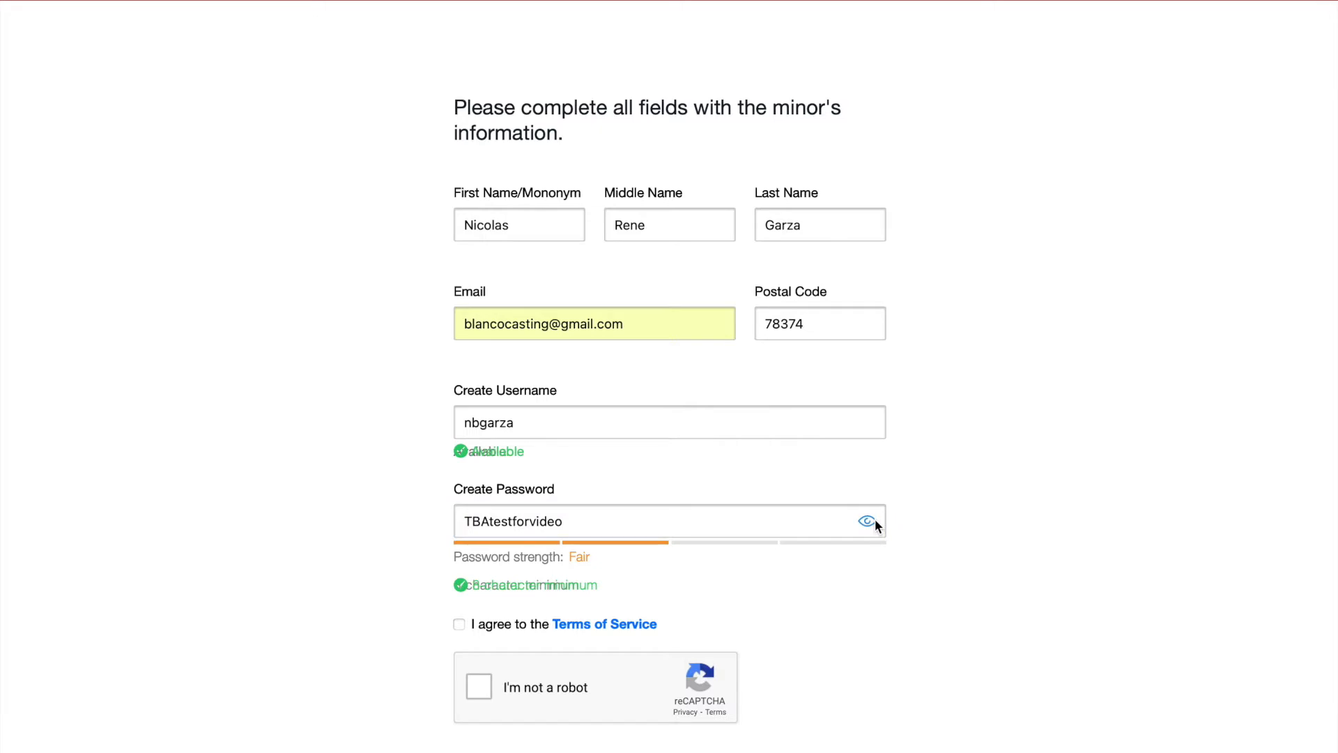
click(531, 521)
key(BackSpace)
key(BackSpace)
key(BackSpace)
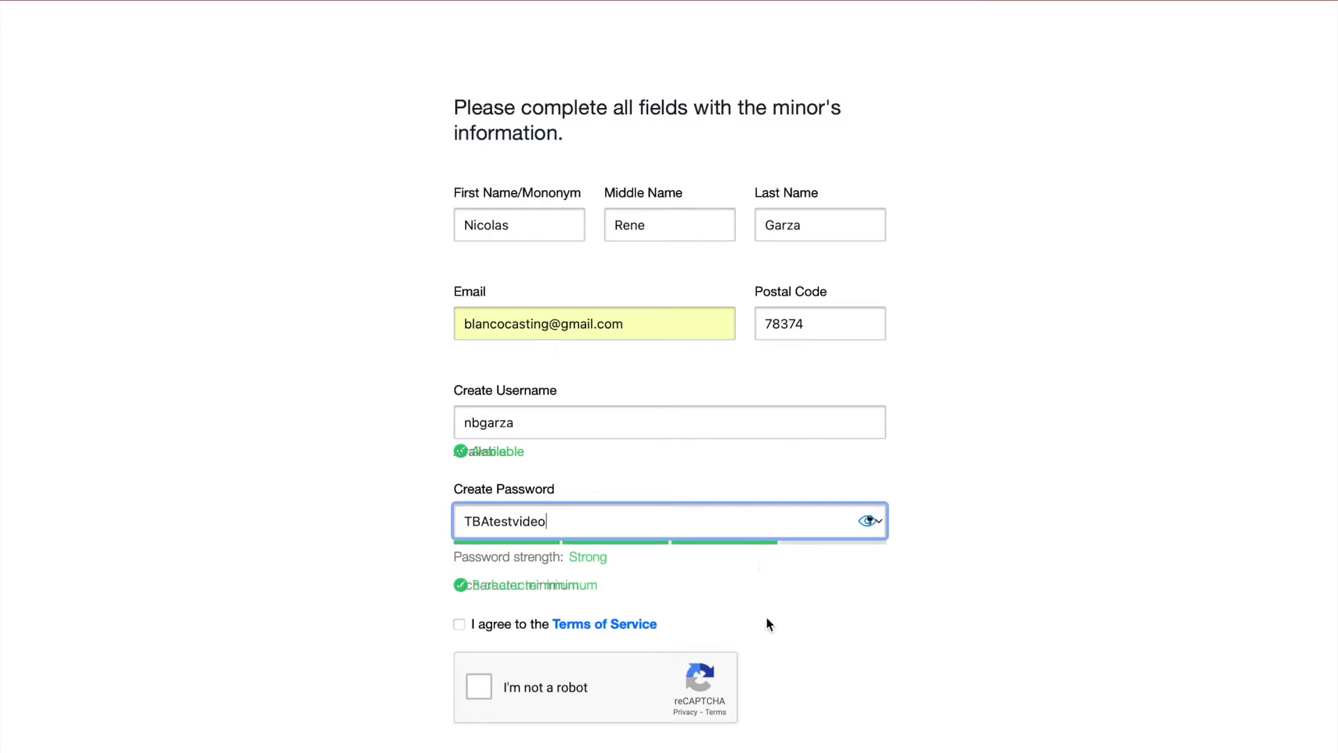
click(871, 523)
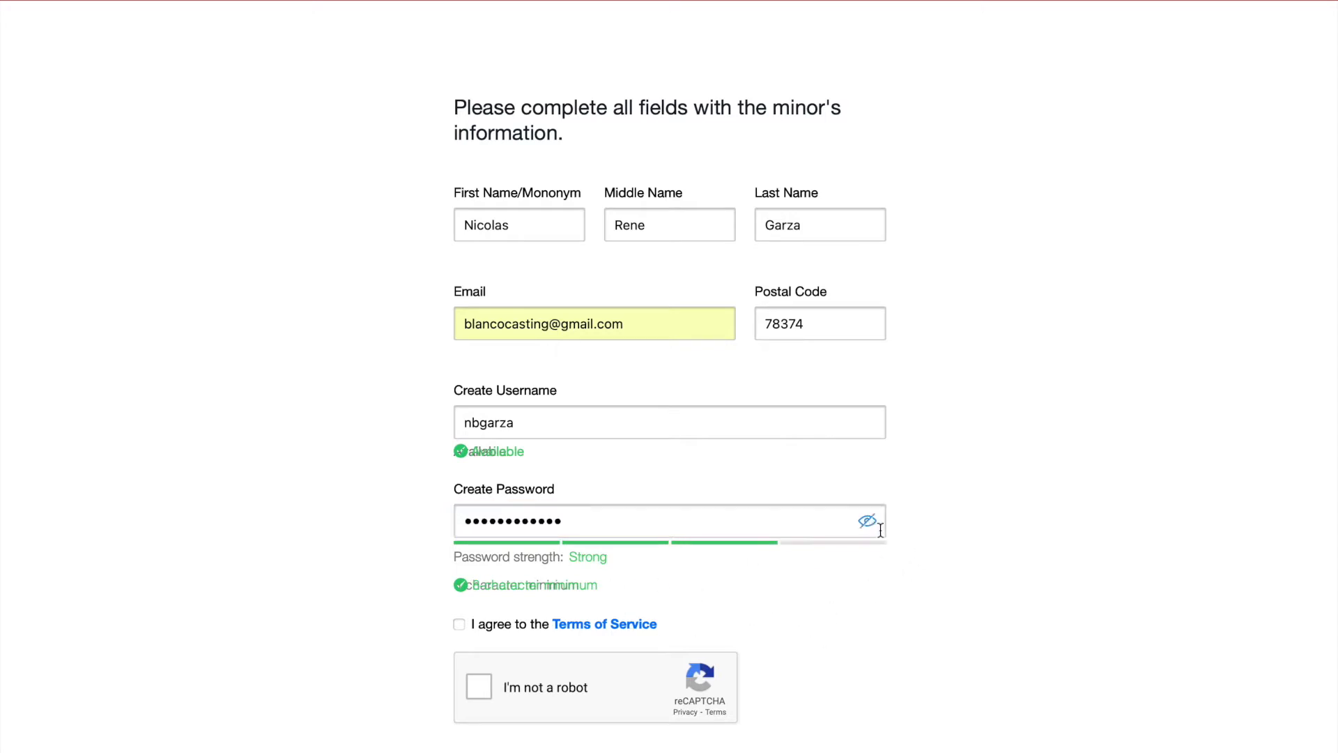
Accept the Terms of Service, pass the robot check, submit, and save the password.
click(460, 626)
scroll(596, 647, down, 1)
click(487, 617)
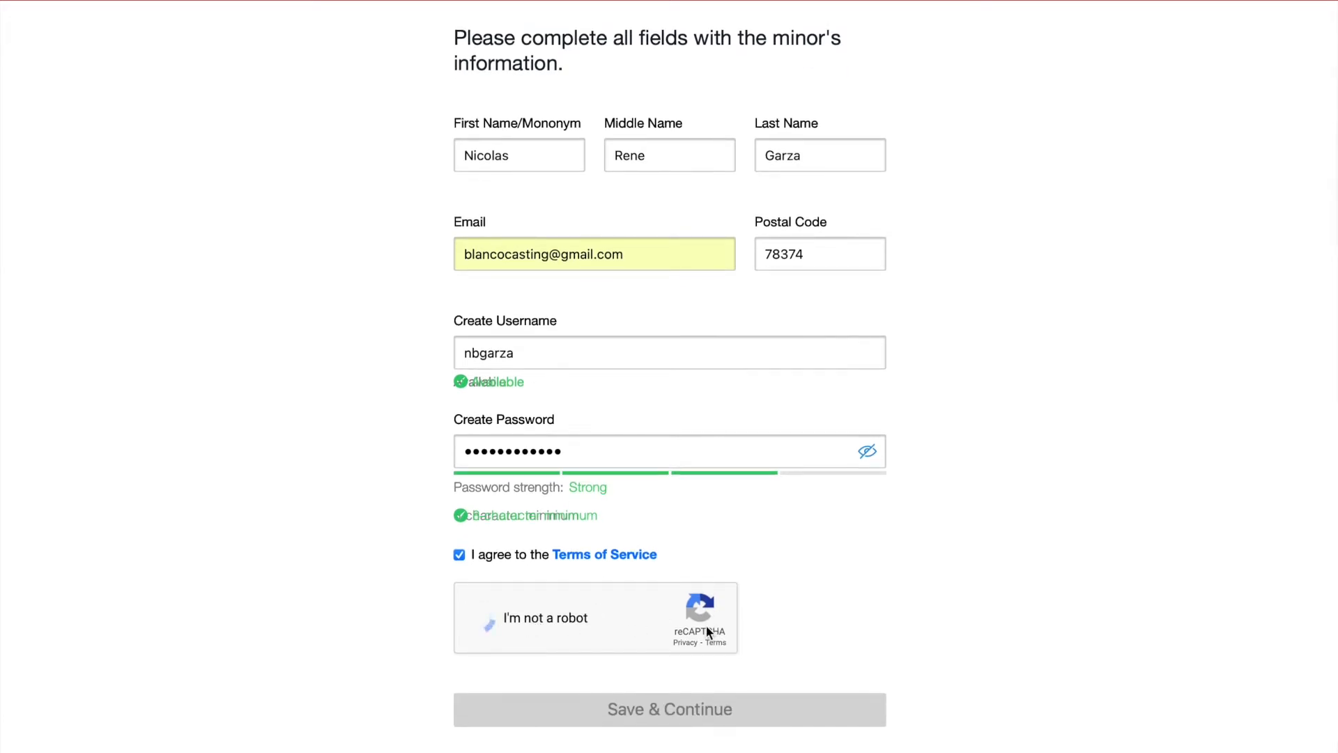
click(686, 720)
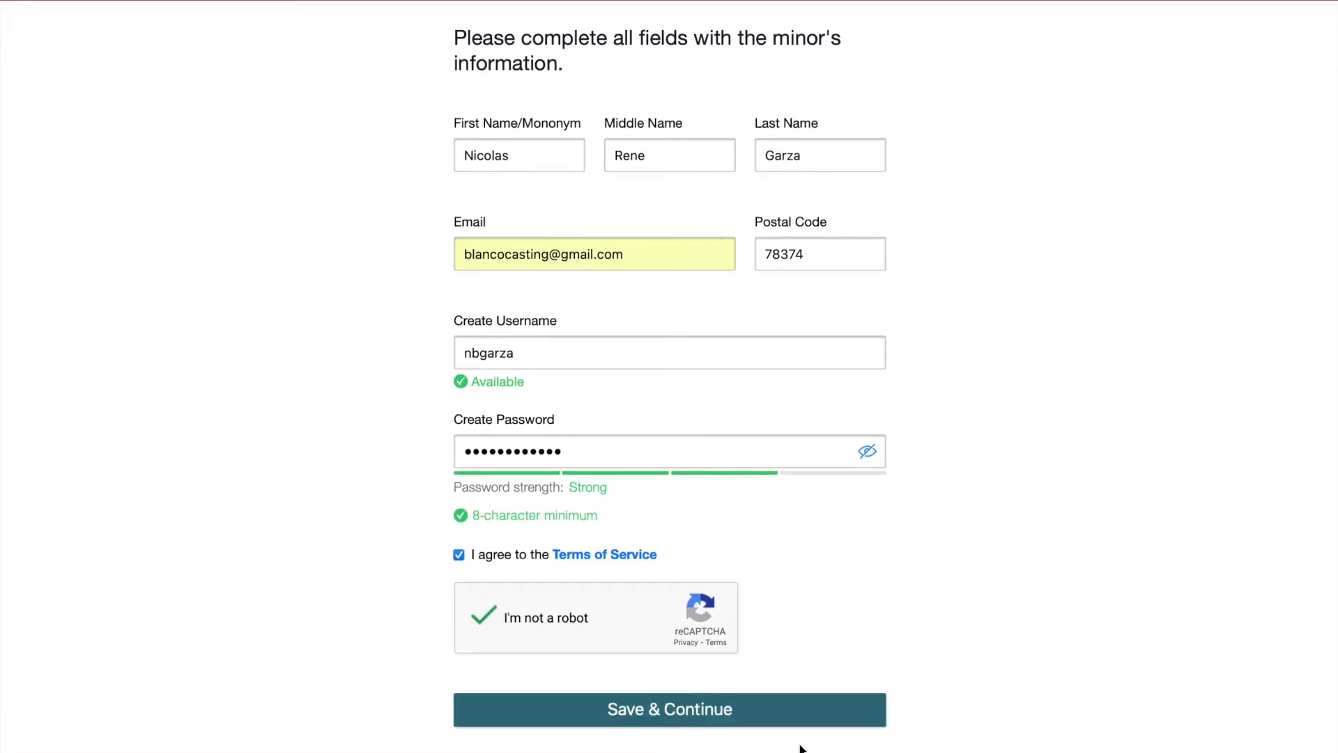
click(693, 432)
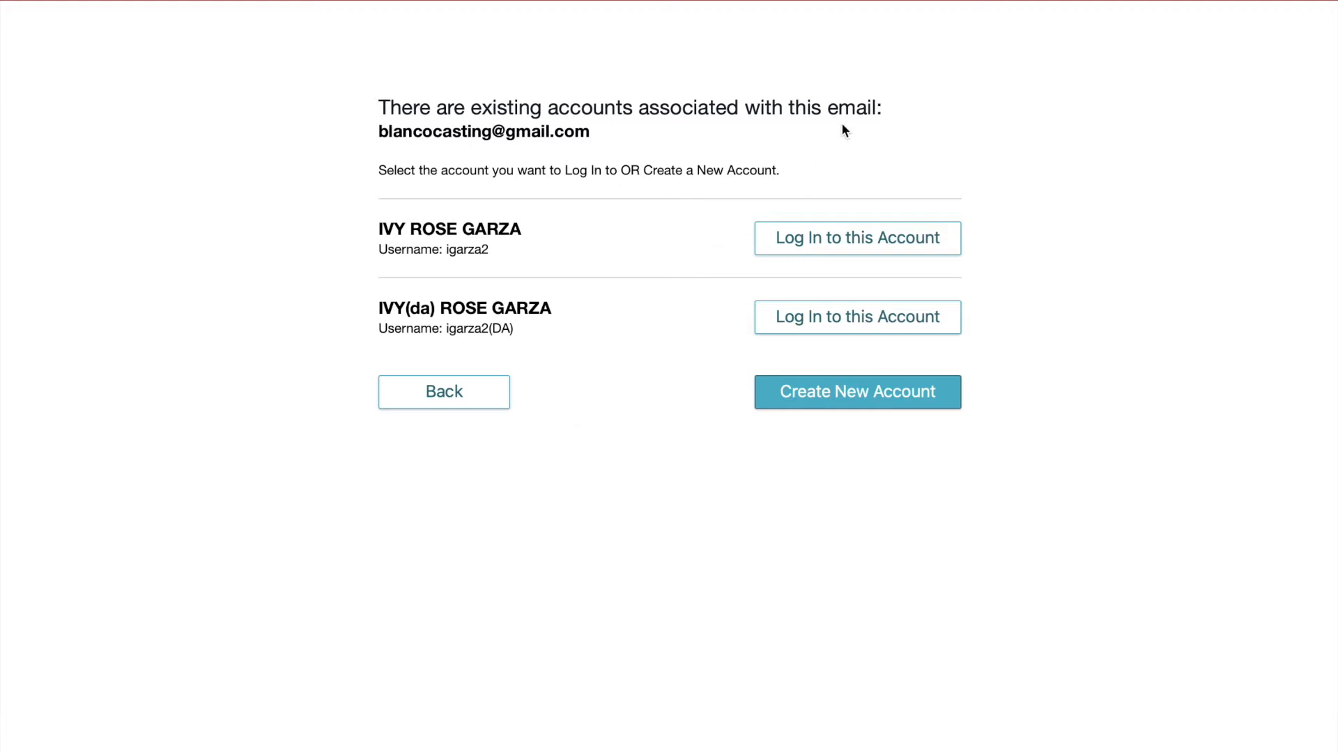
Create a separate new account for the minor and authenticate the e-mail from the activation message.
click(864, 392)
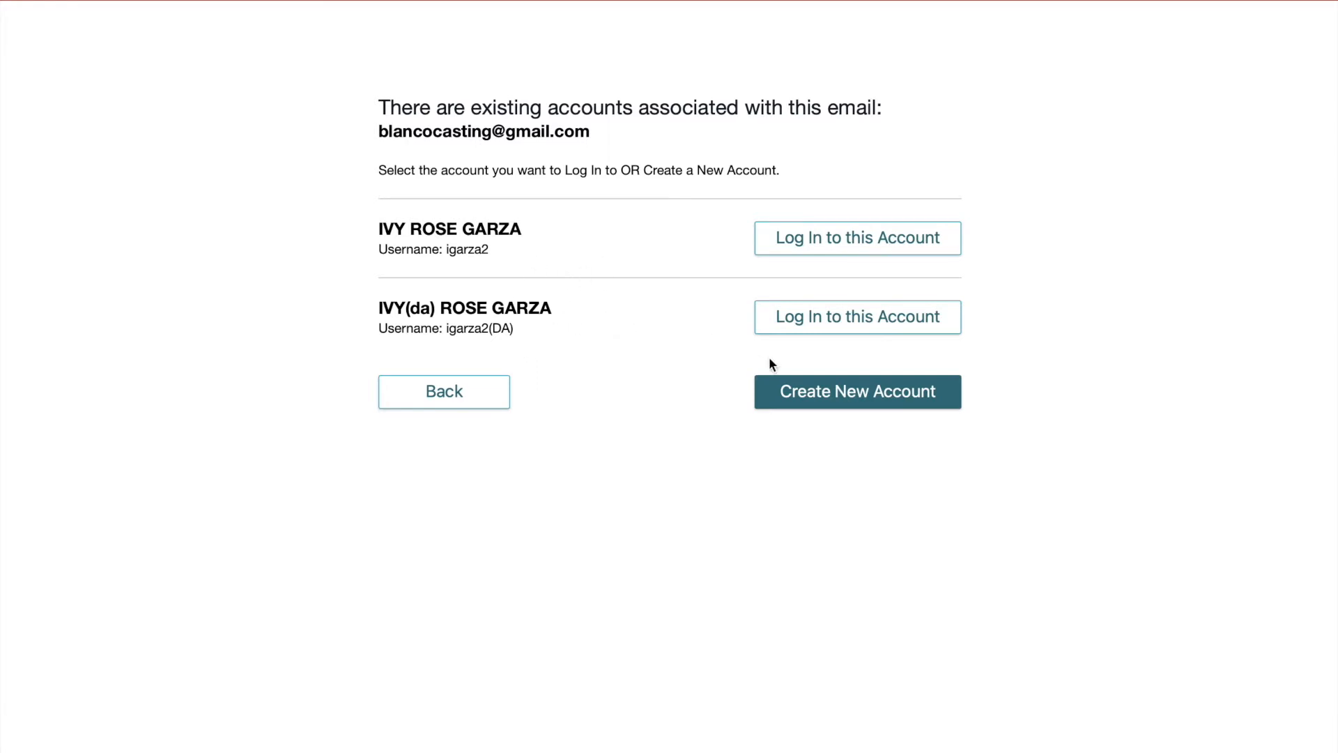
click(856, 401)
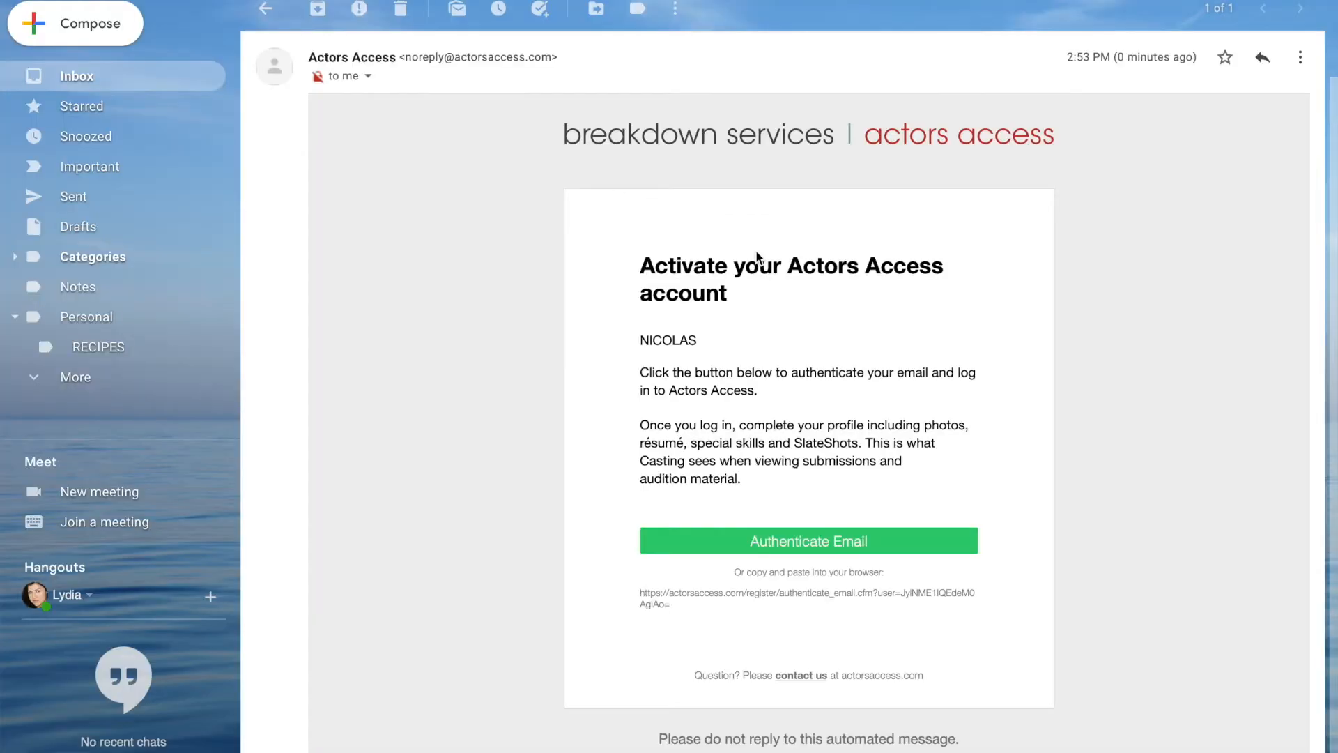
scroll(758, 257, down, 2)
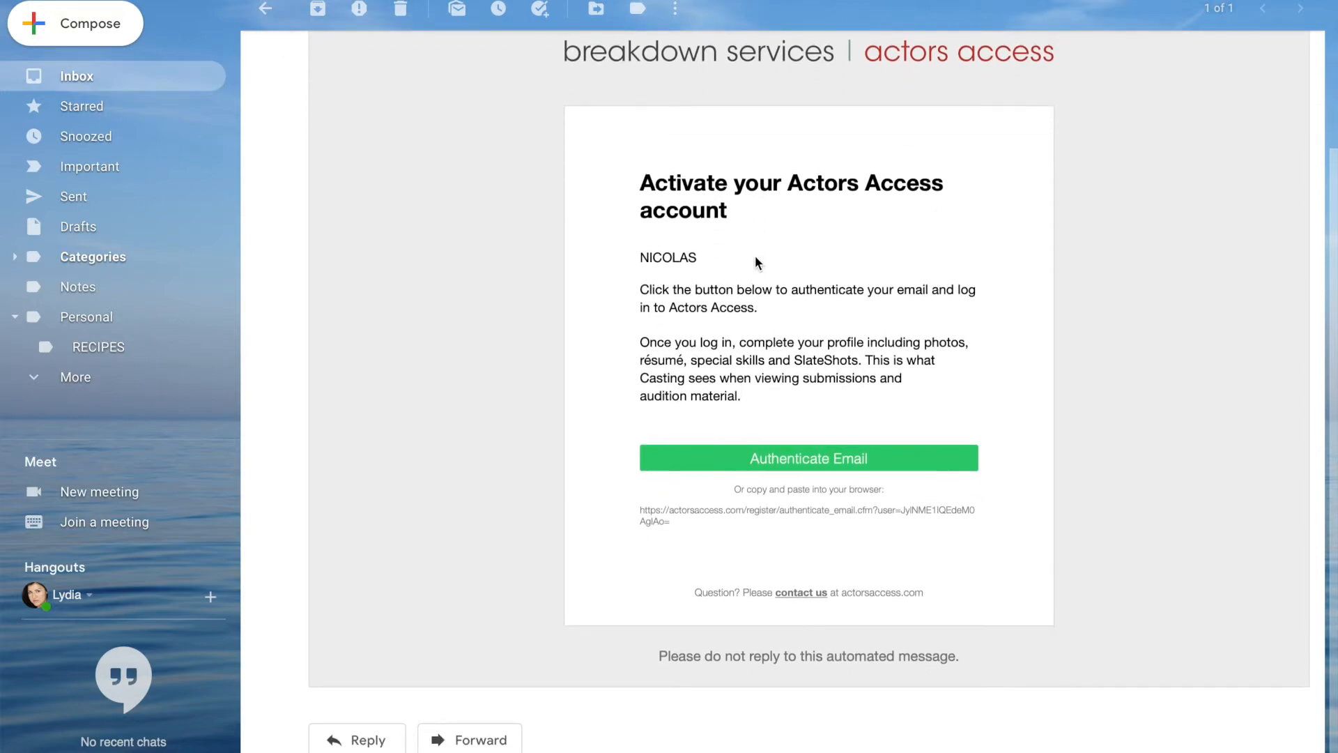
click(810, 463)
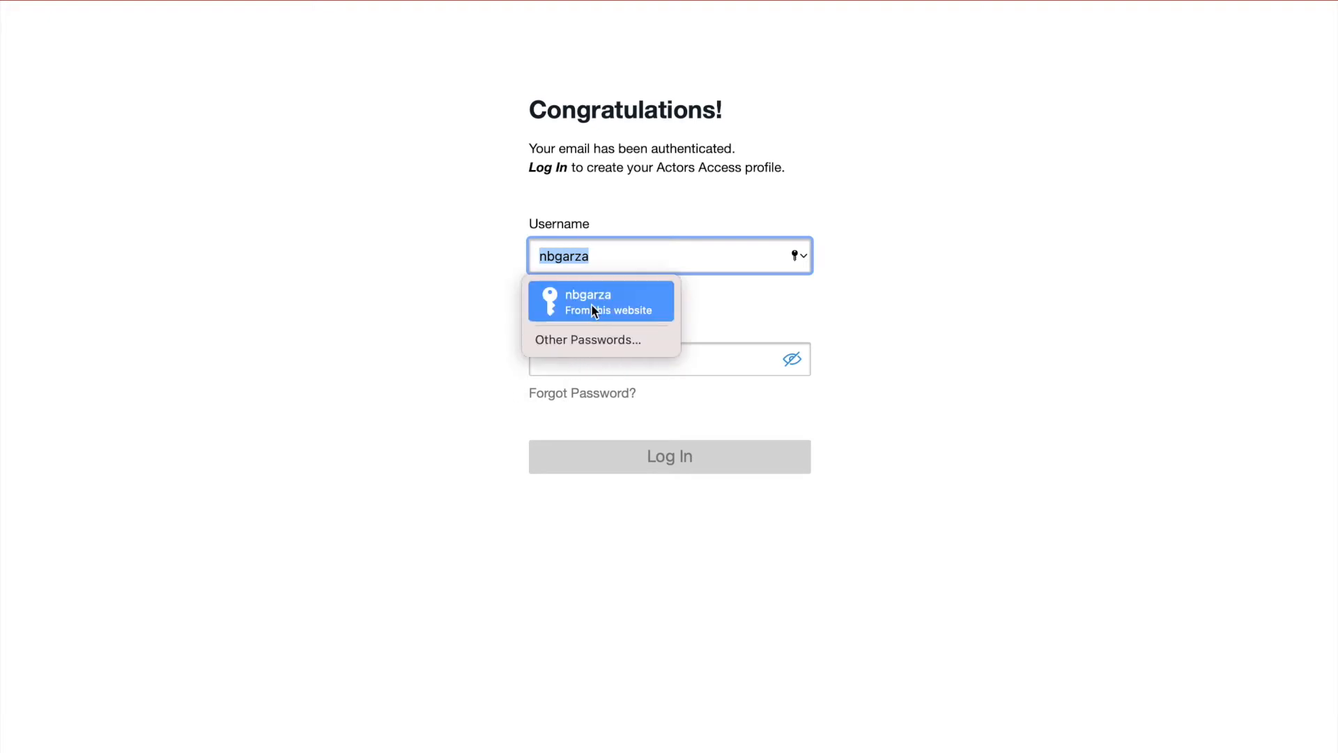
Log in with the saved credentials after checking the password, then open Manage Profile.
click(591, 305)
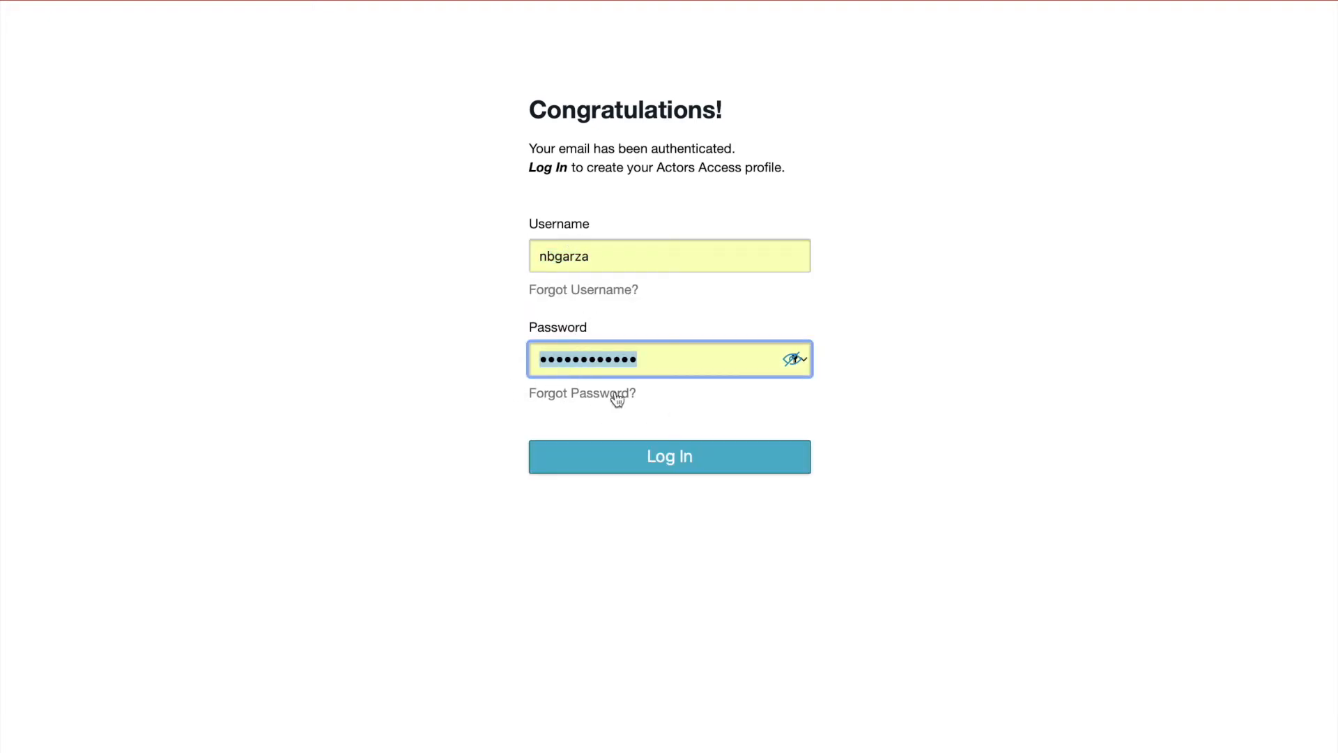
click(800, 358)
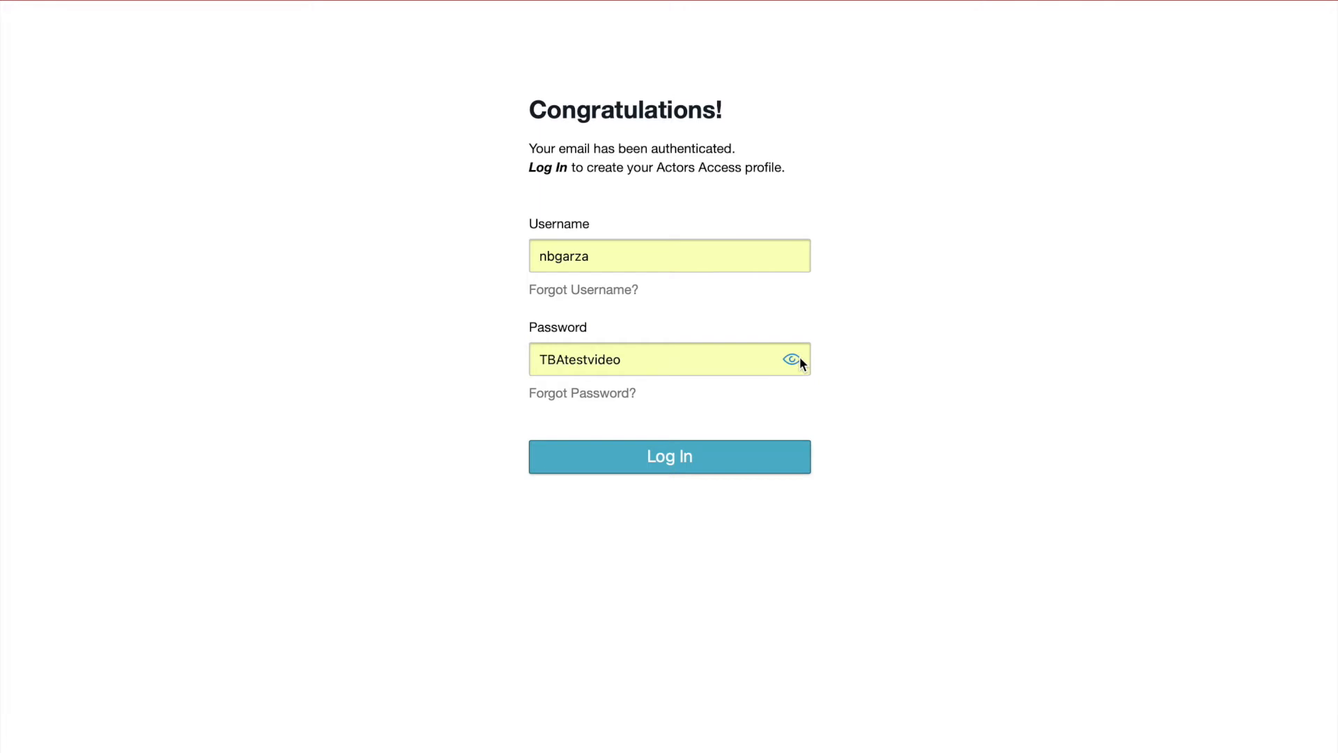
click(801, 359)
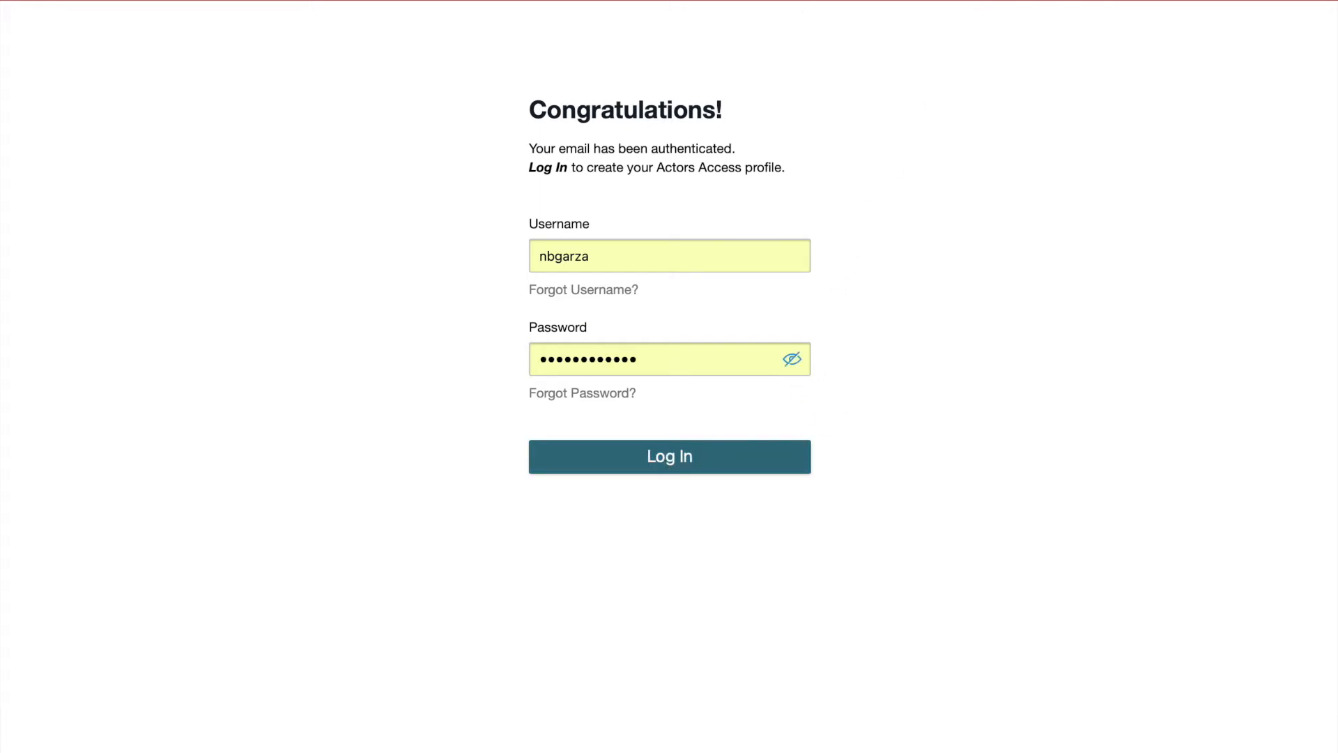
click(669, 456)
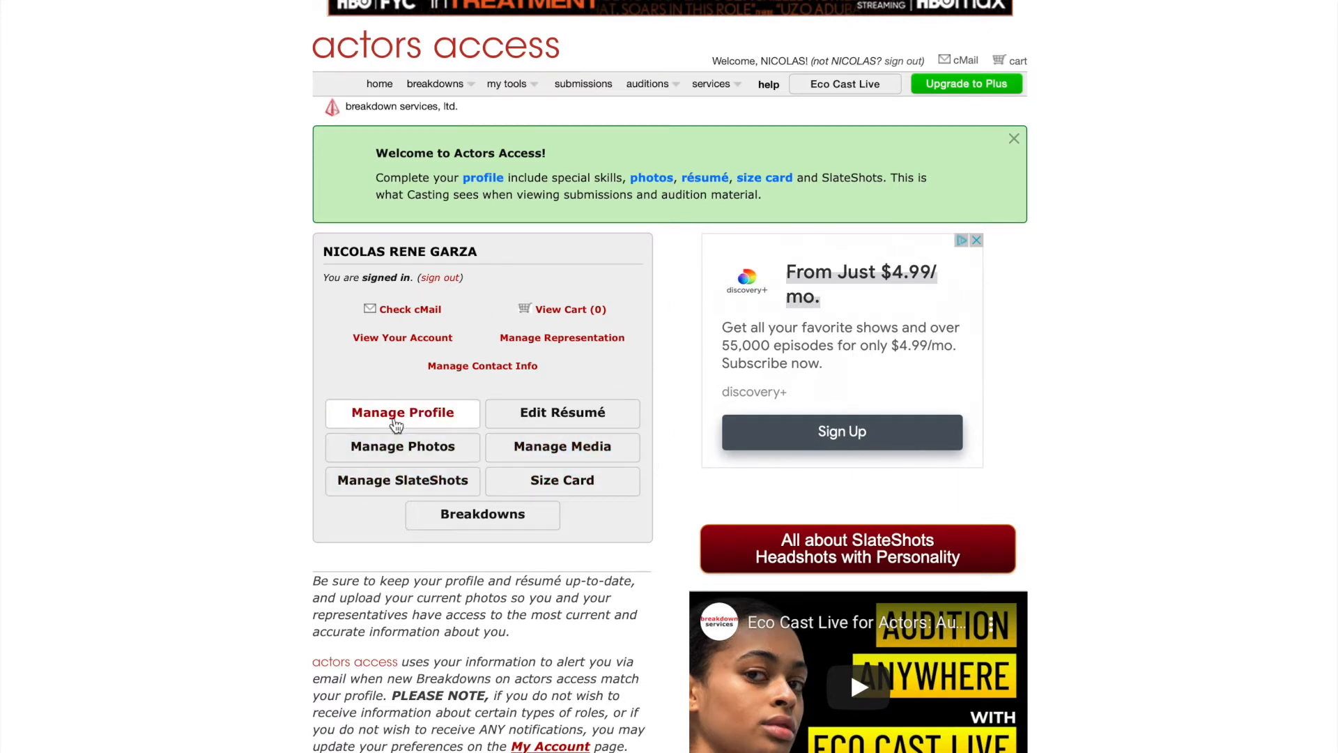
click(395, 418)
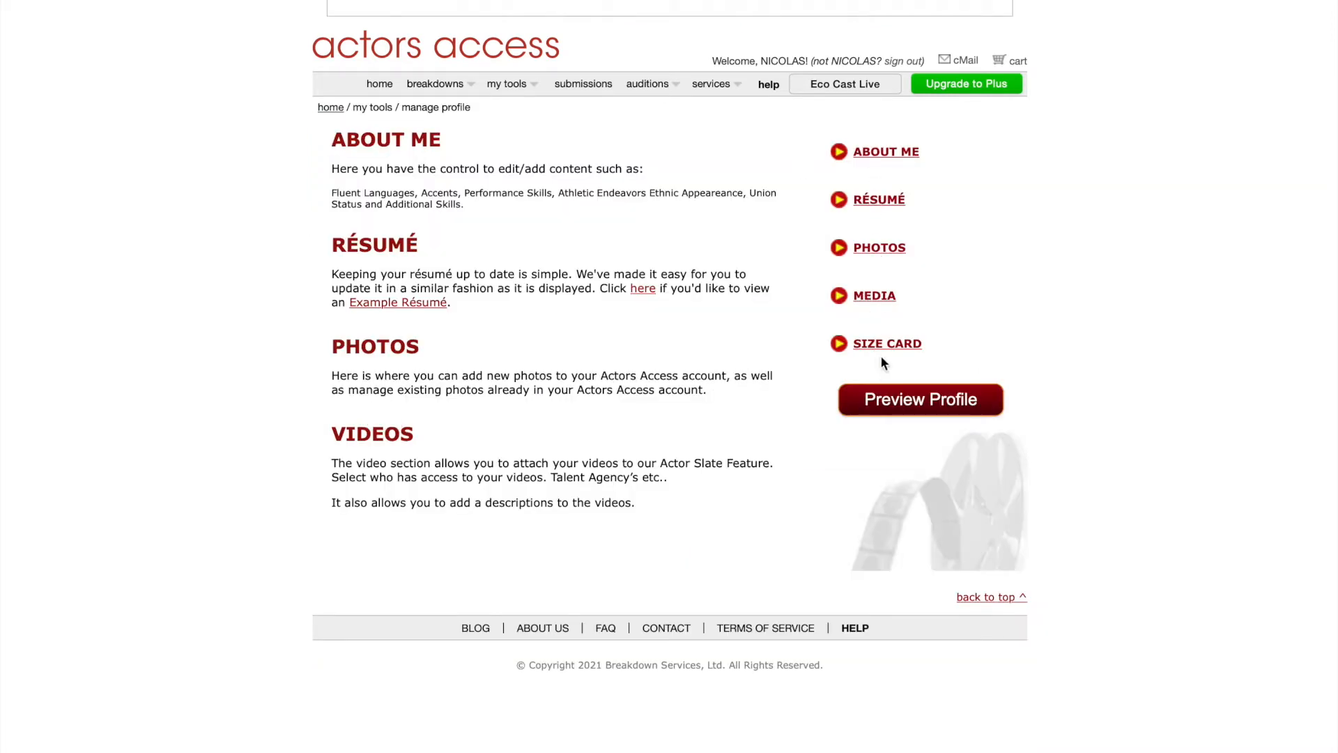
In About Me, set the birthdate to Aug 29, 2011 and tick US Citizen or Resident Alien.
click(875, 156)
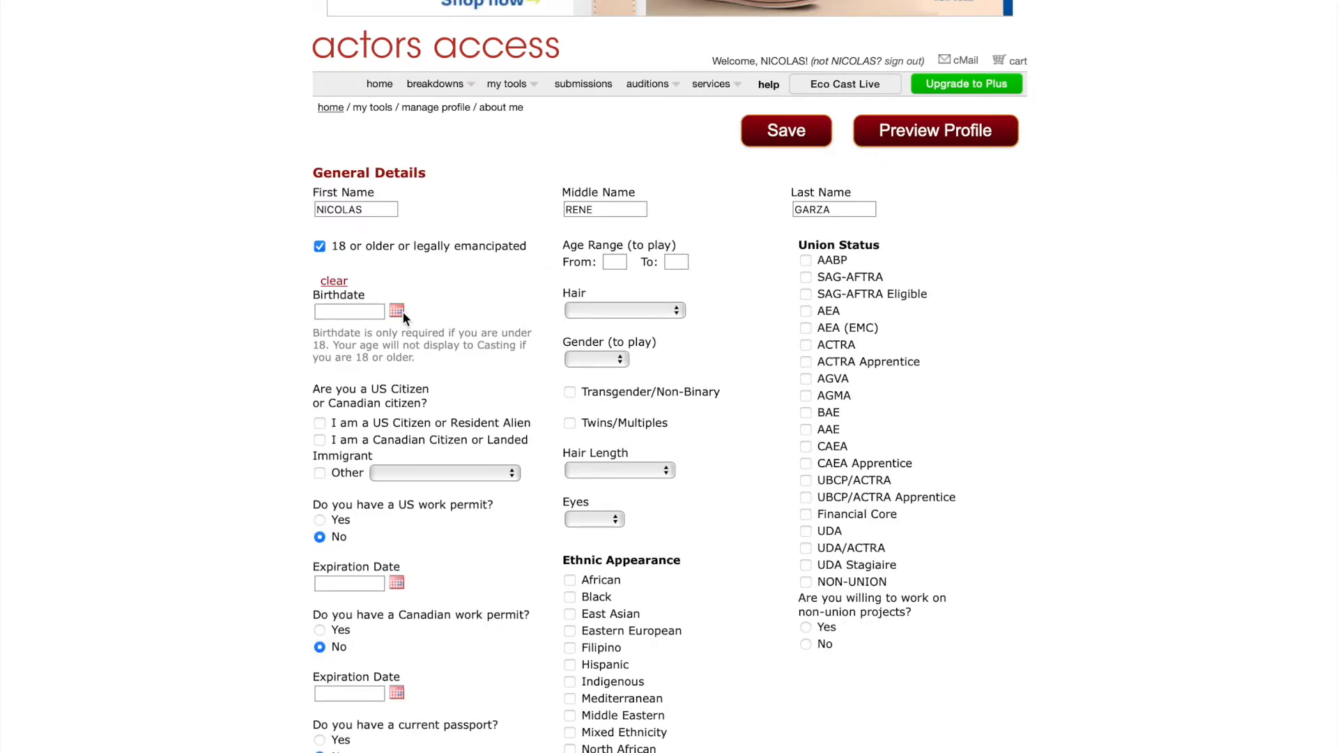
click(397, 311)
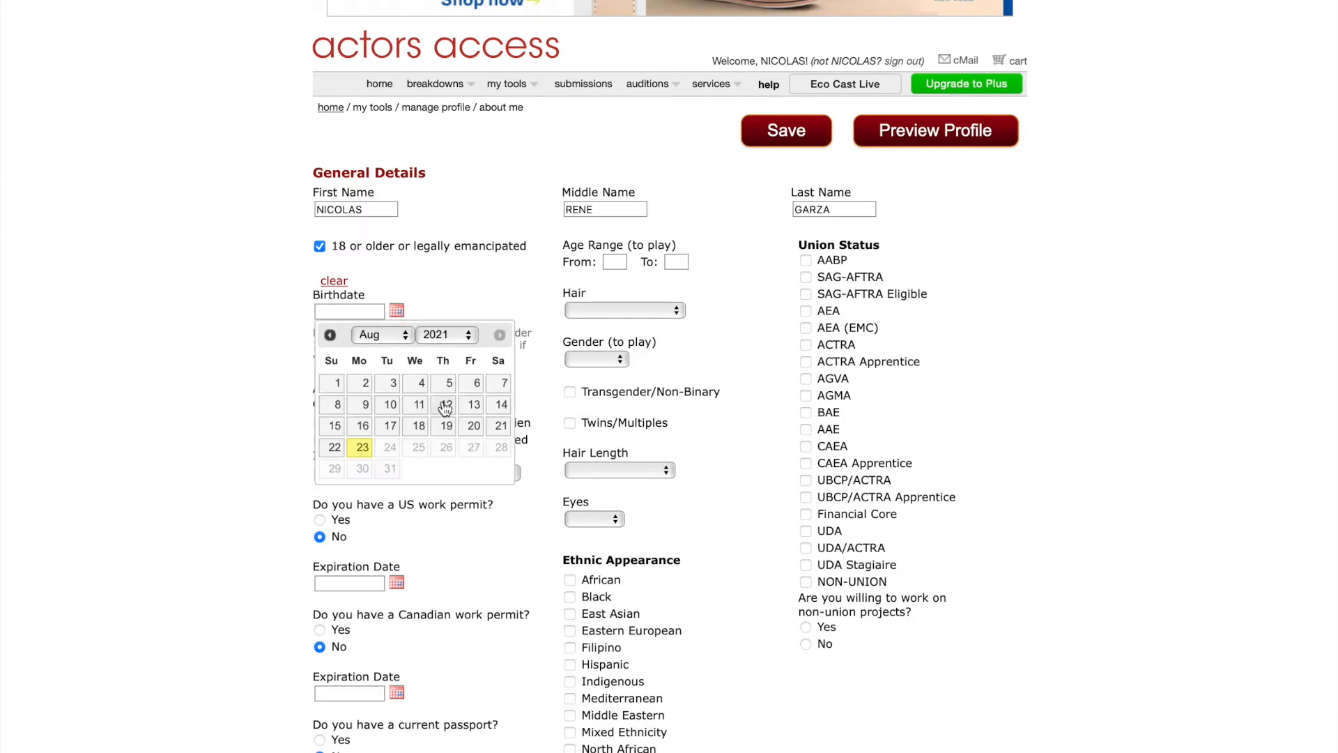
click(470, 335)
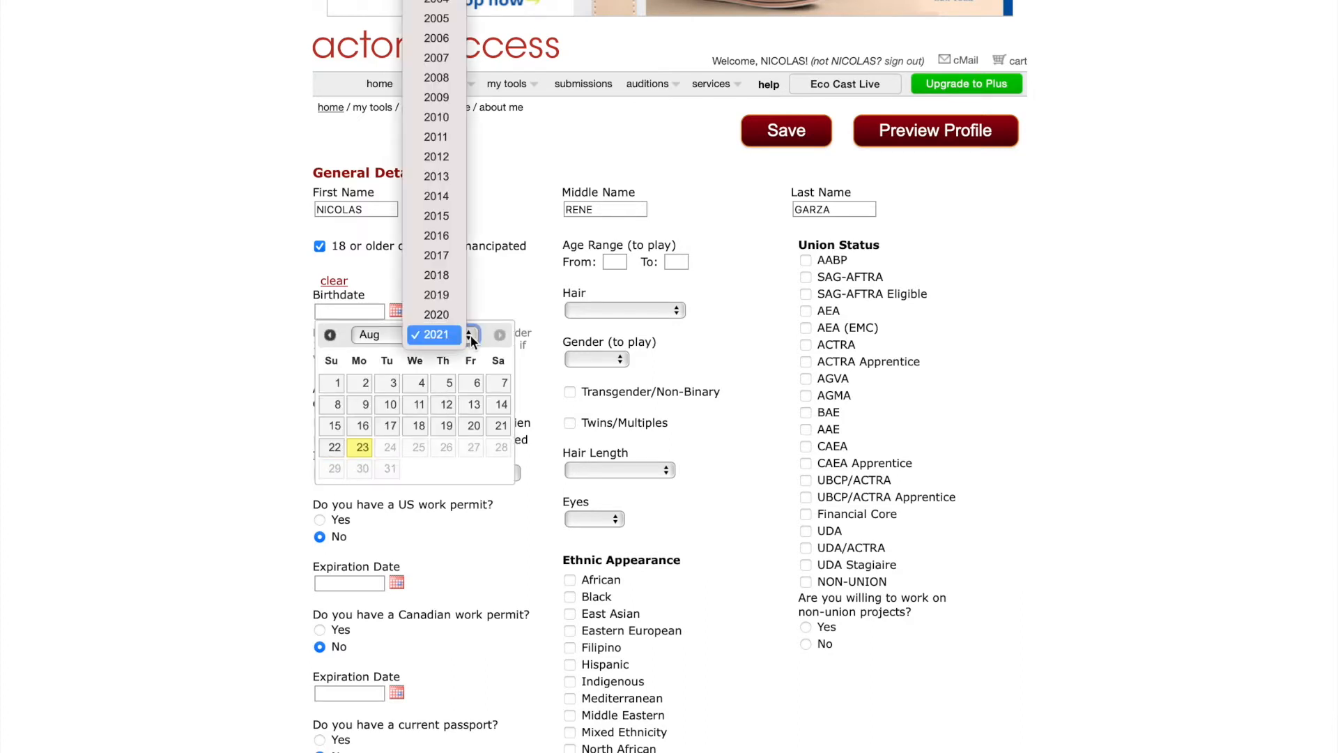
click(446, 137)
click(363, 469)
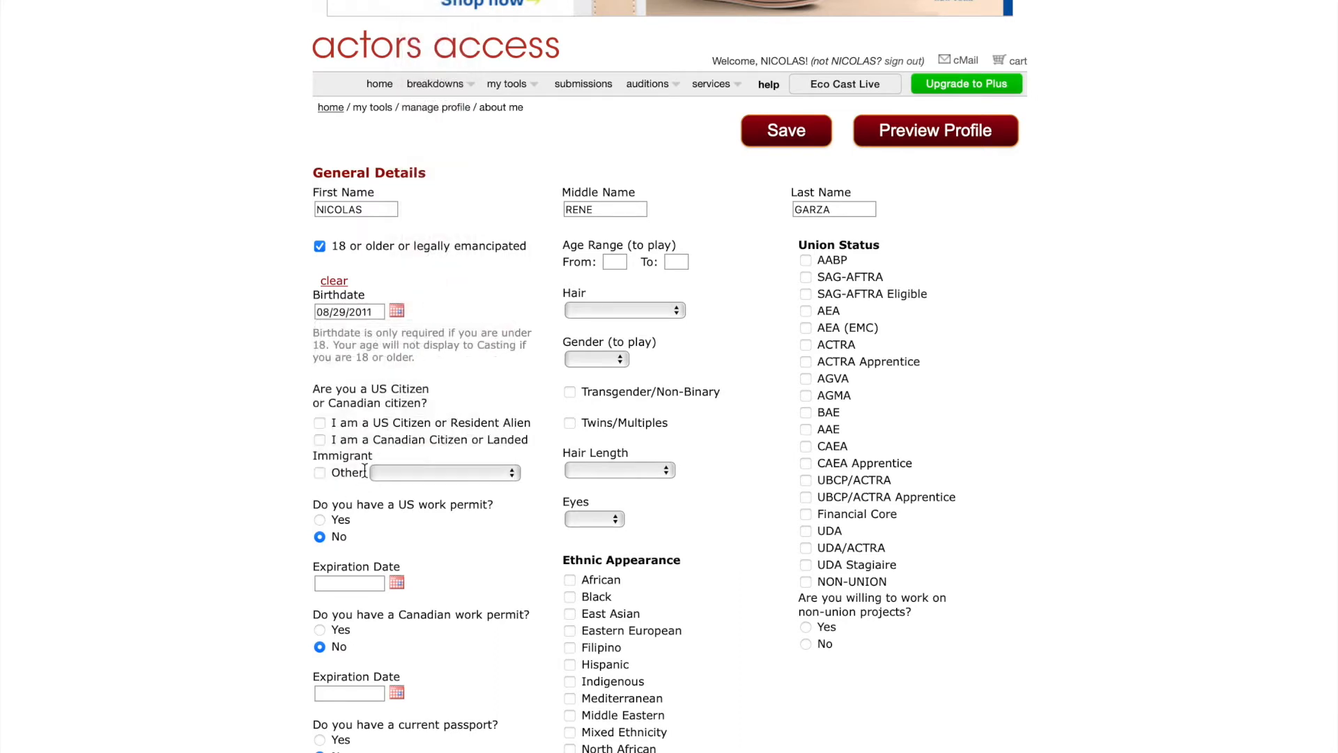
click(322, 422)
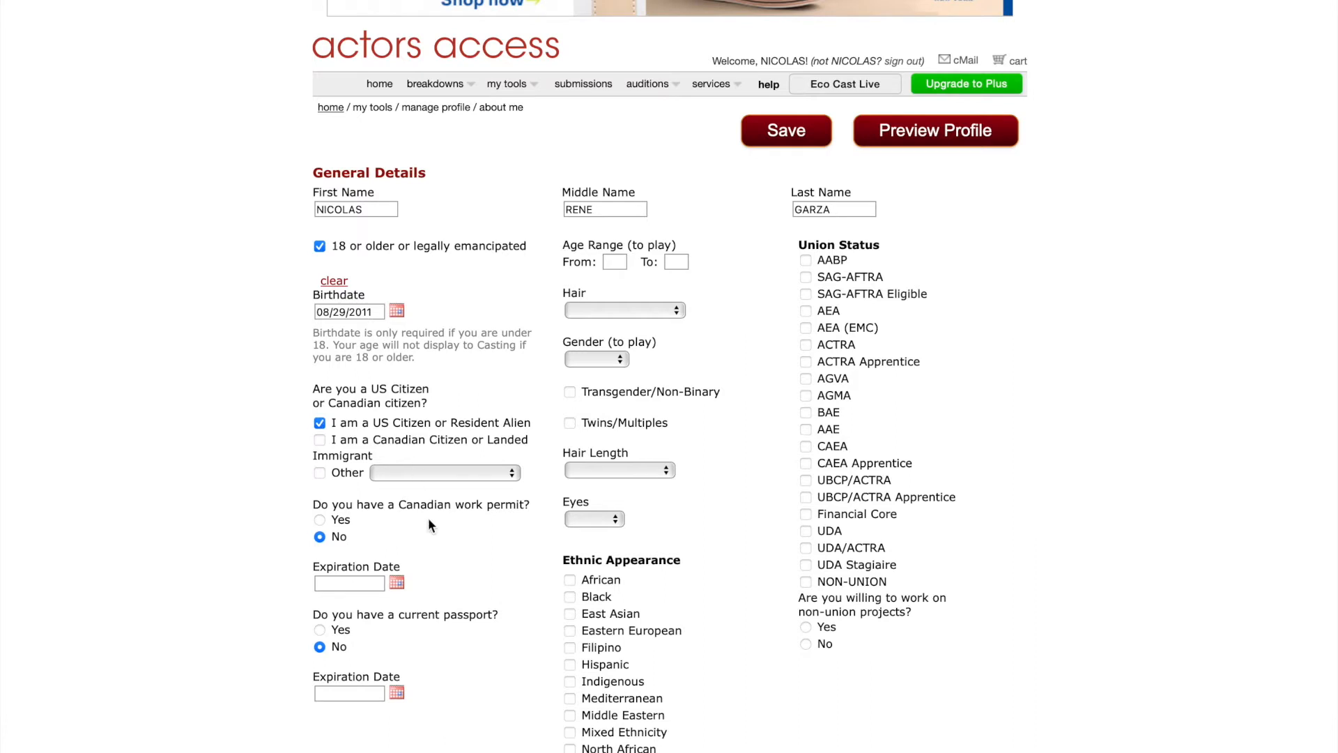
scroll(428, 524, down, 2)
Set the playable age range to 9 to 11.
scroll(429, 520, down, 2)
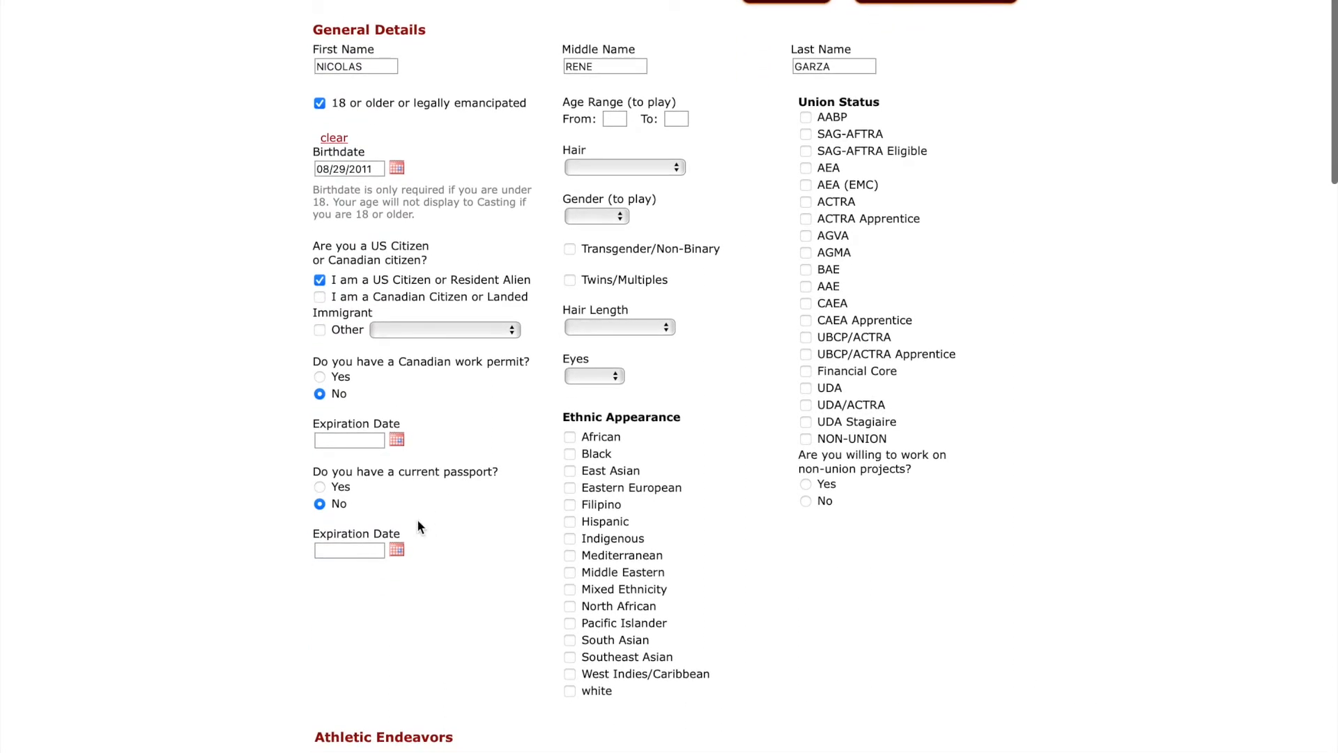
click(615, 119)
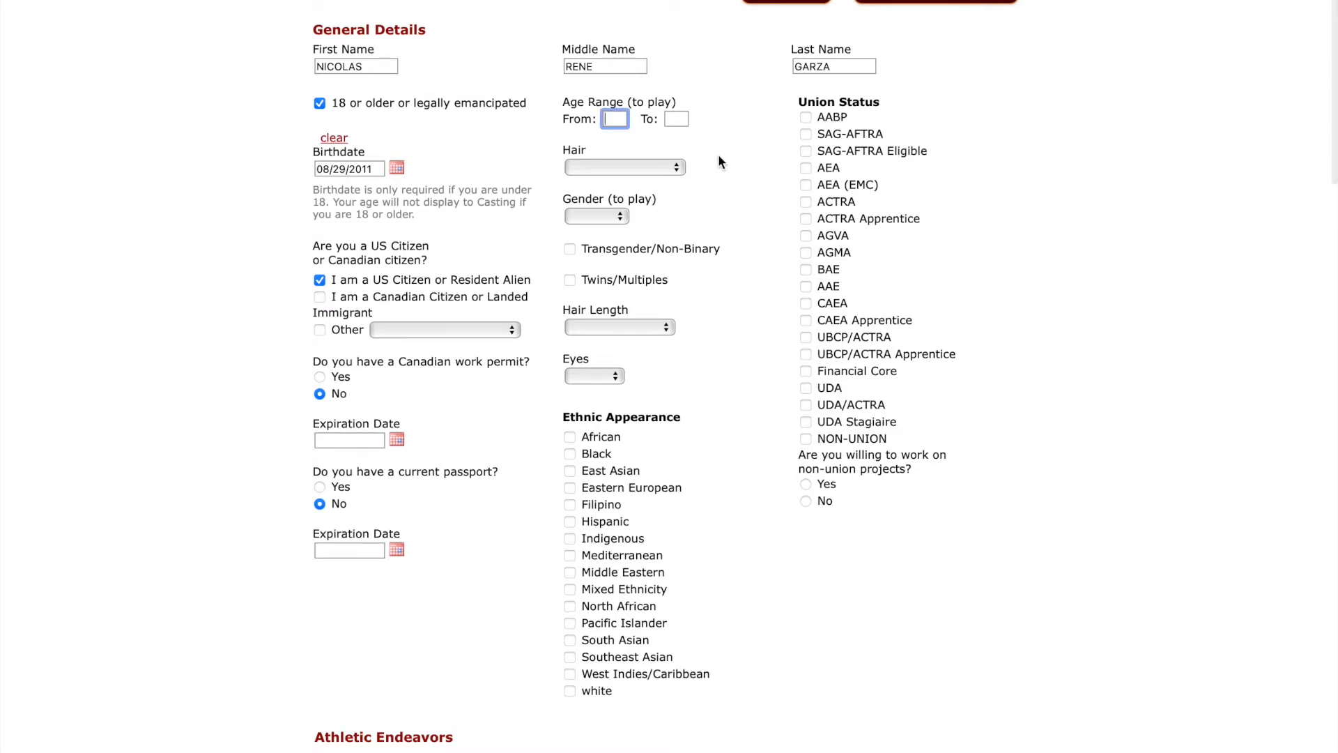
text(9)
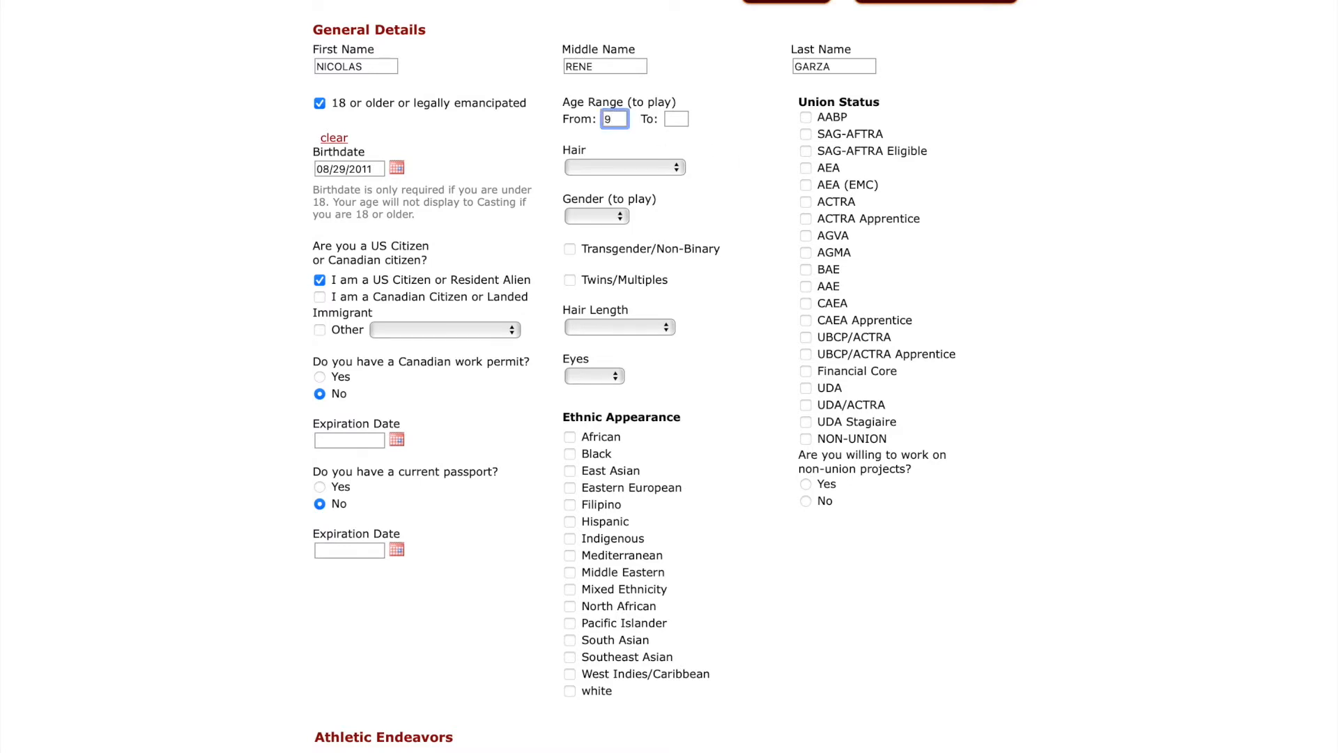
key(Tab)
text(11)
Choose Brown hair, Male, Short hair, Brown eyes, Hispanic ethnicity, and NON-UNION status.
click(621, 167)
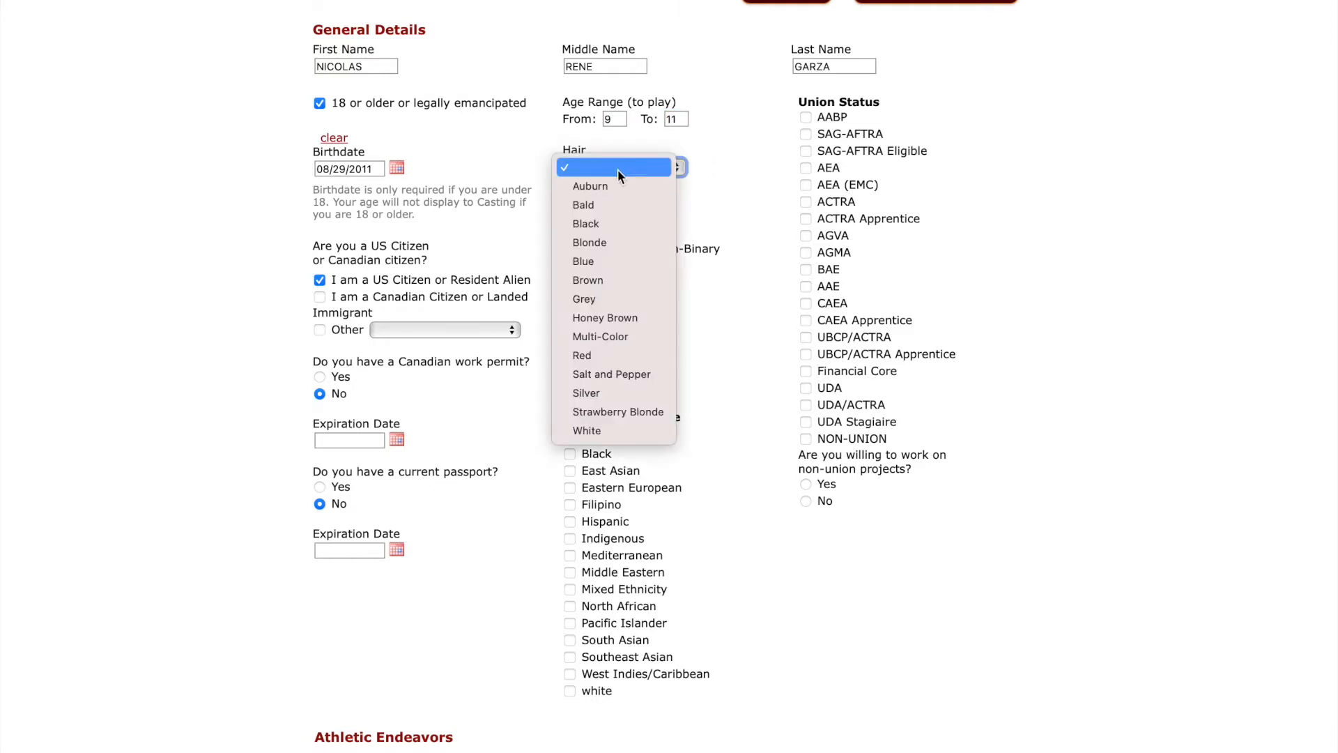
click(608, 278)
click(589, 219)
click(591, 255)
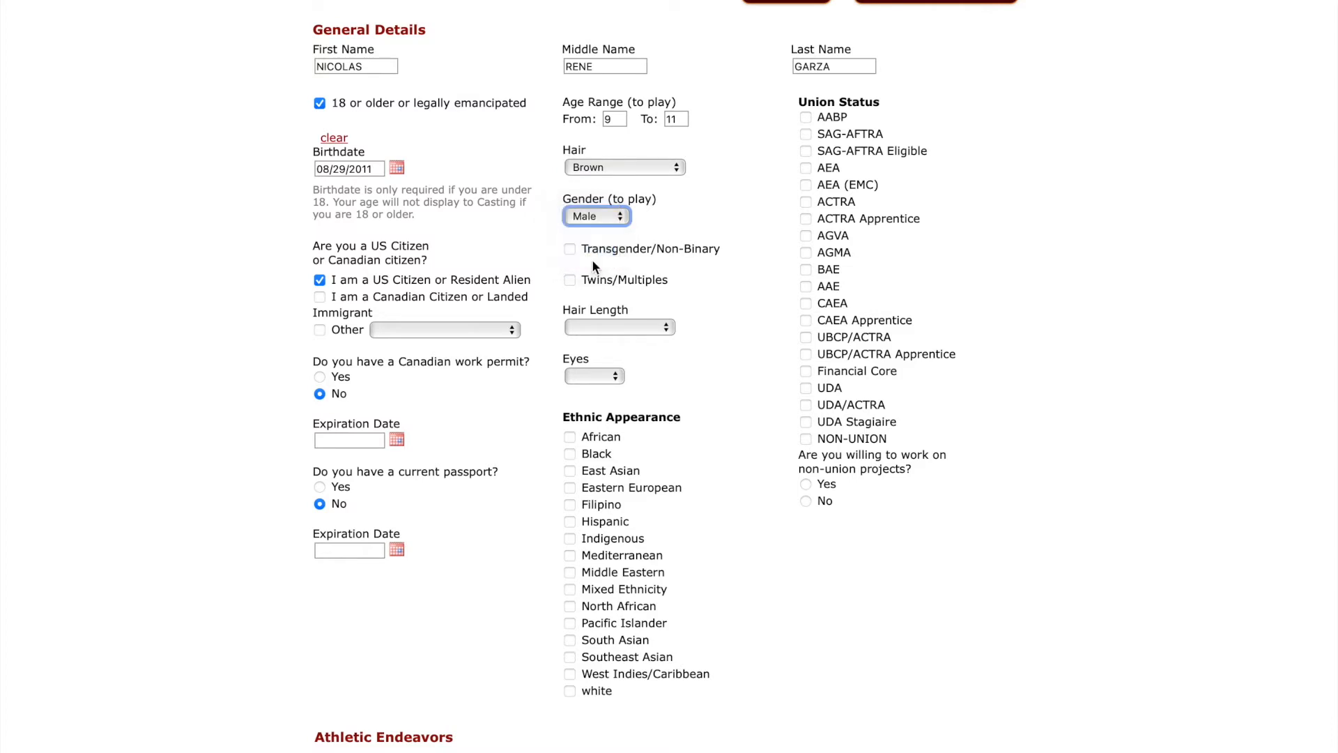
click(605, 326)
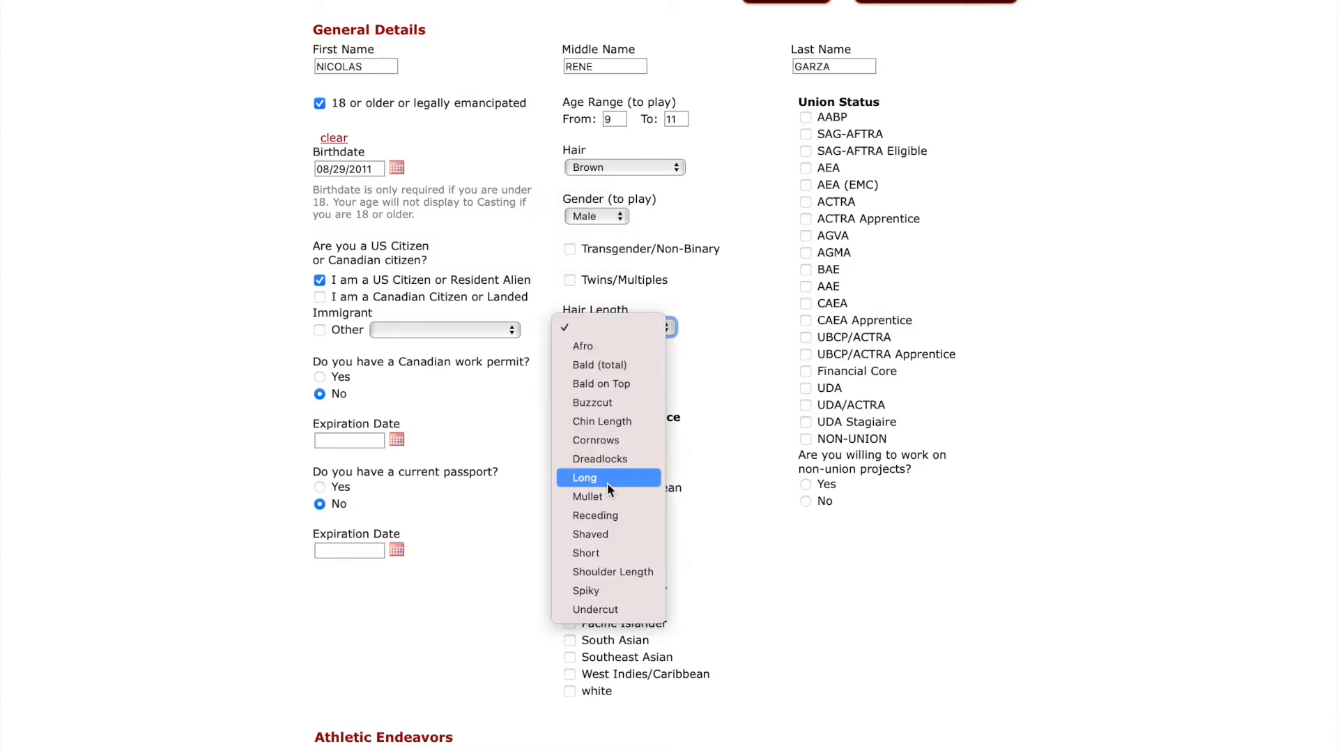
click(603, 553)
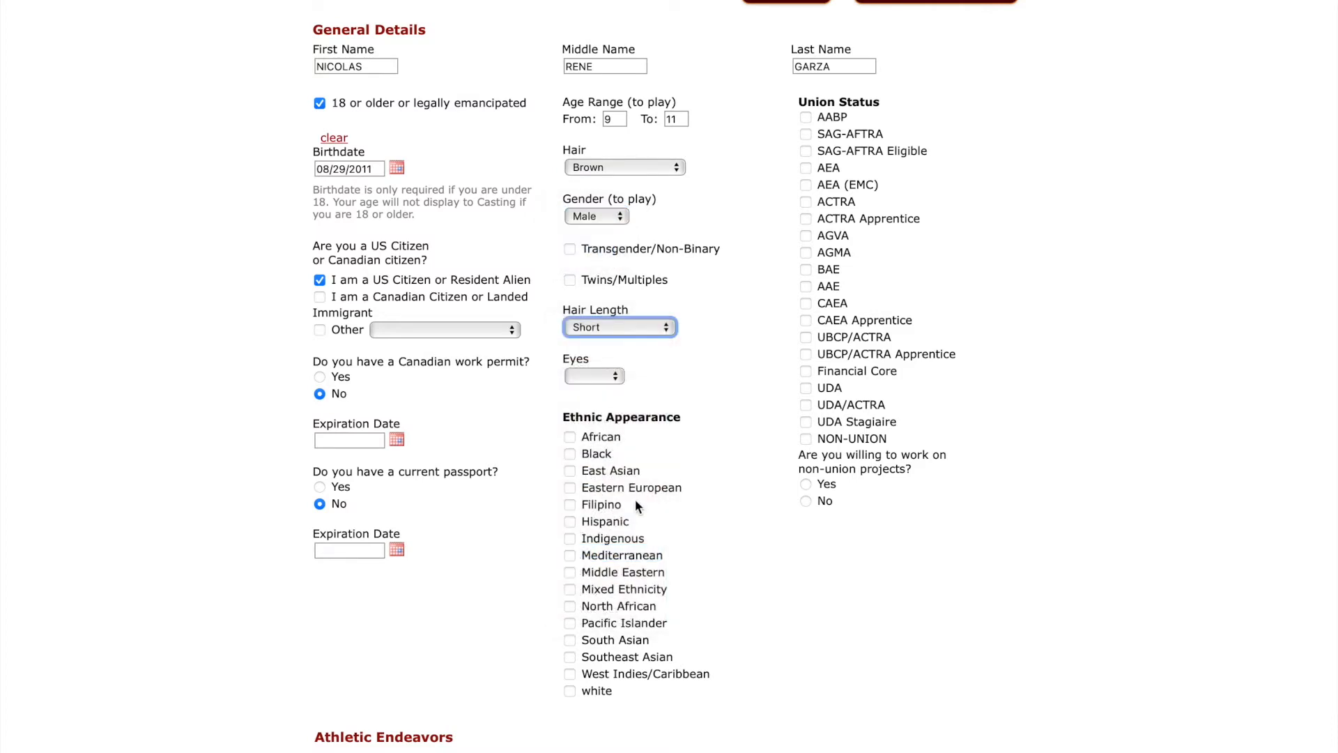
click(589, 377)
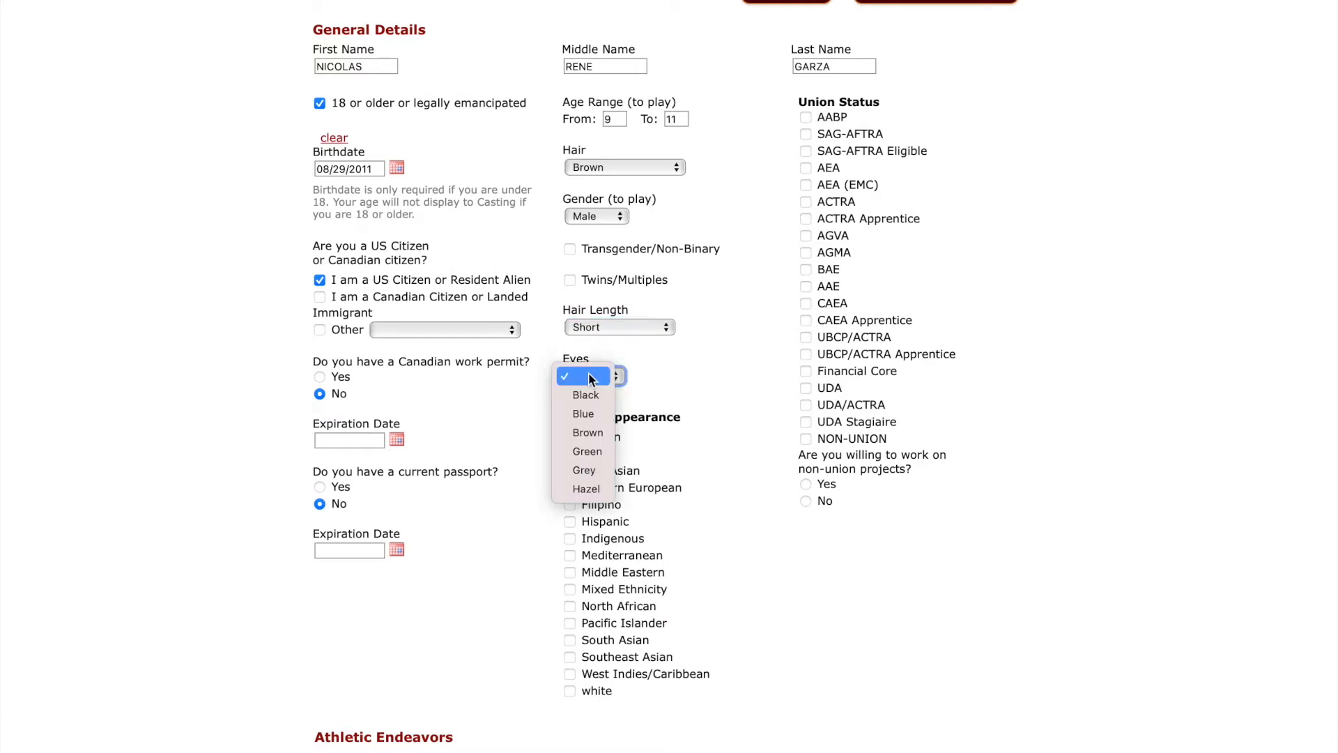
click(588, 433)
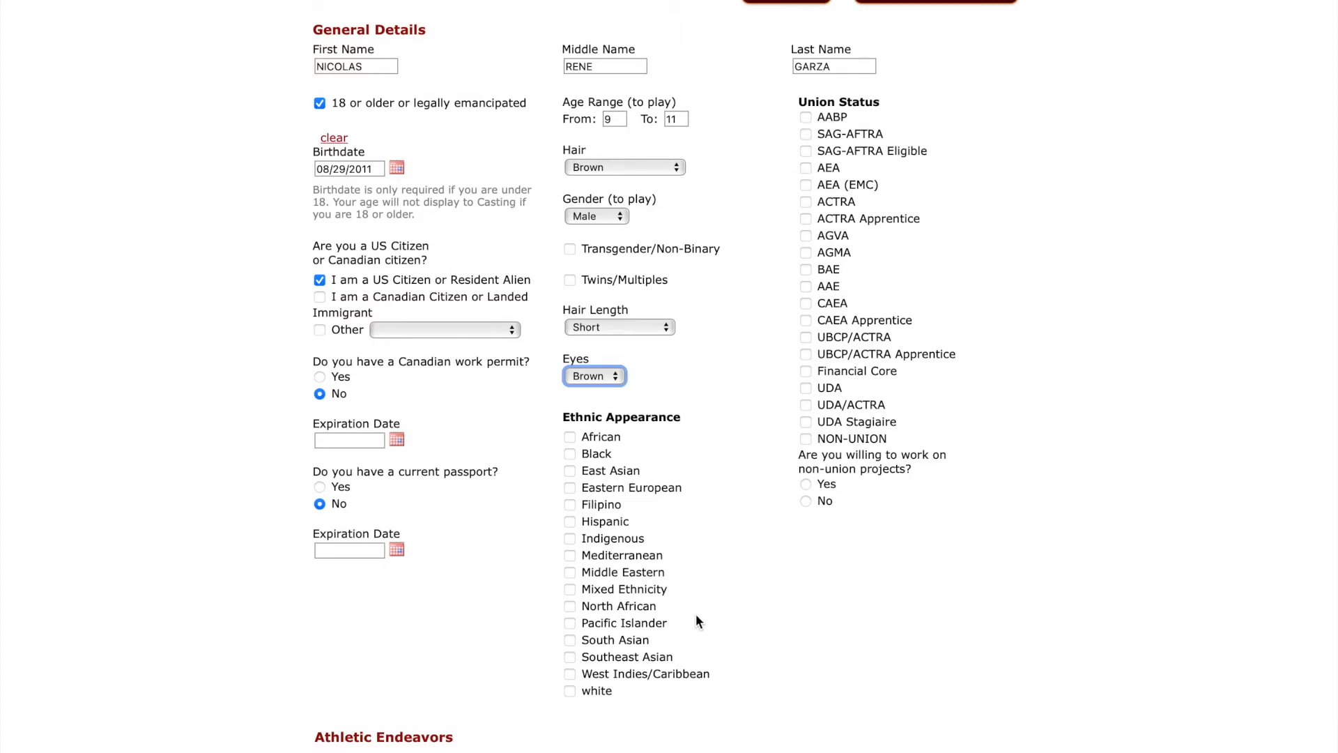
click(570, 523)
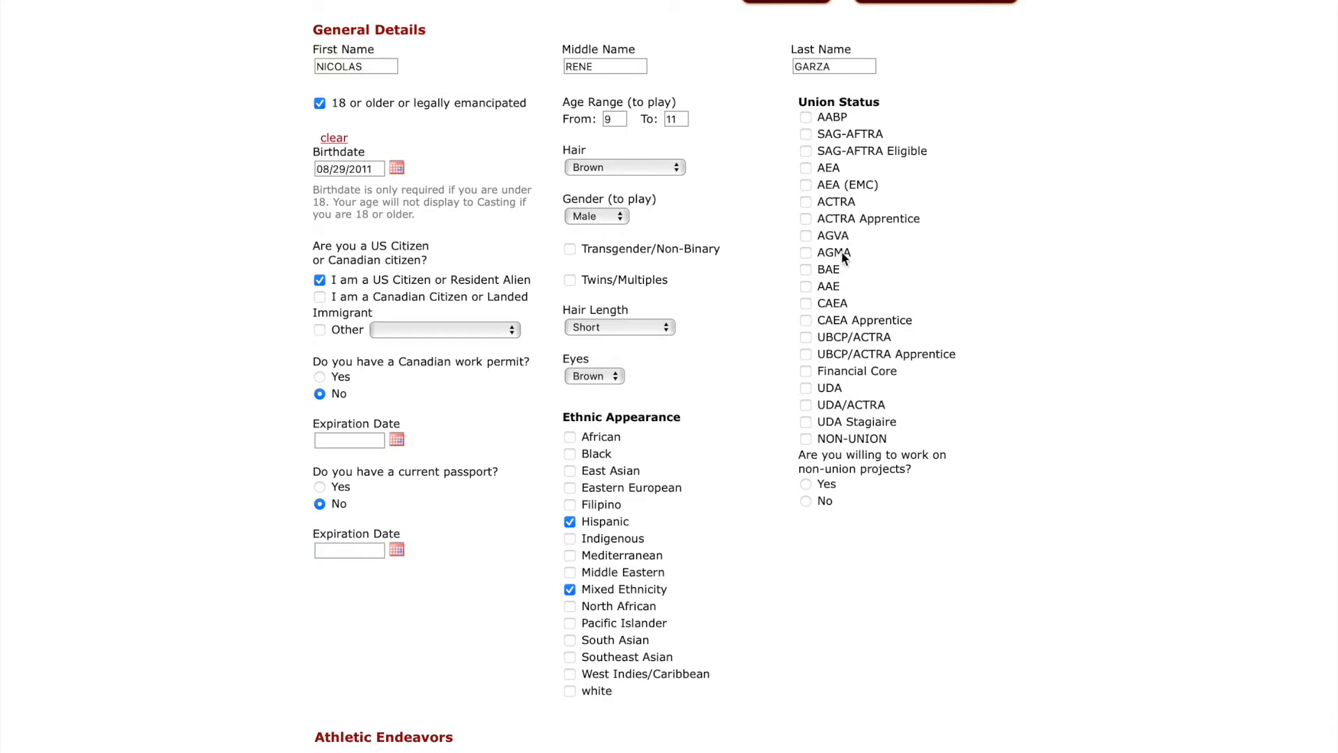
click(806, 439)
Under Athletic Endeavors, check Golf, Running - Sprint and Swimming - ability - general.
scroll(920, 518, down, 5)
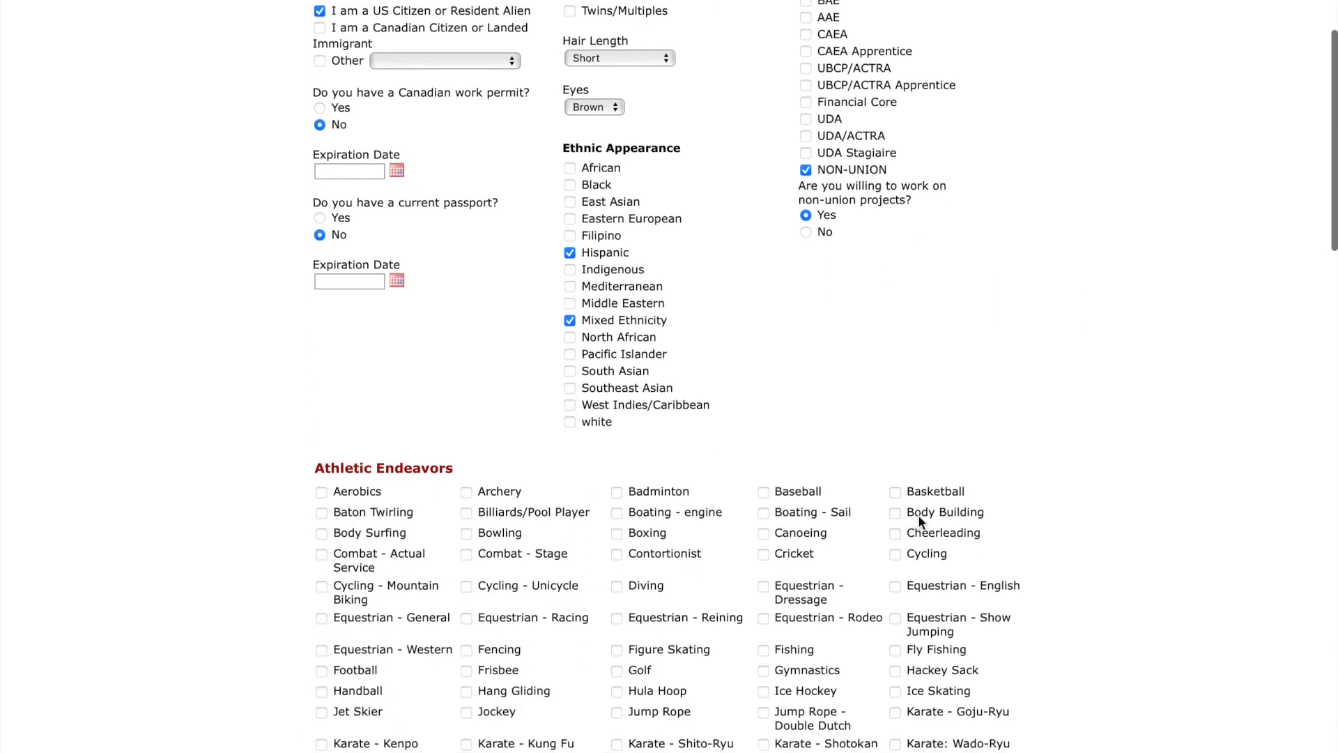
scroll(920, 517, down, 5)
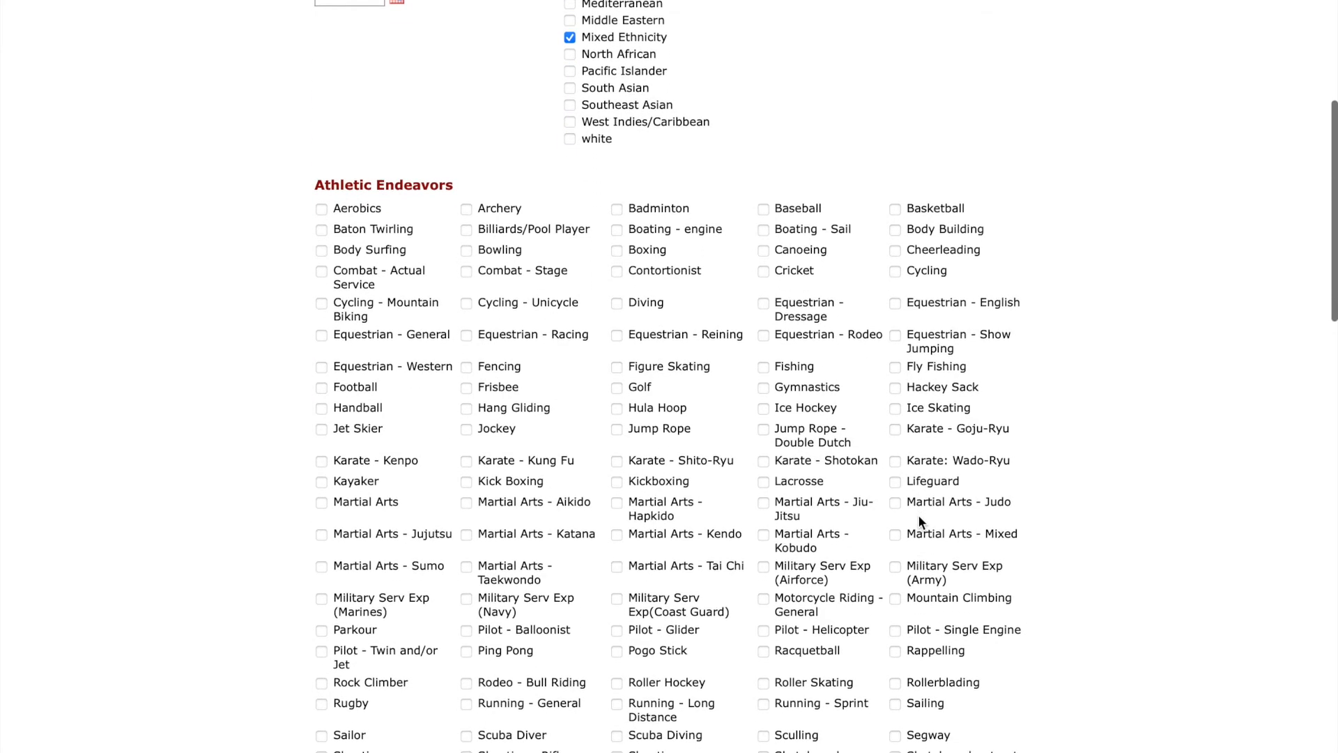
scroll(919, 522, down, 1)
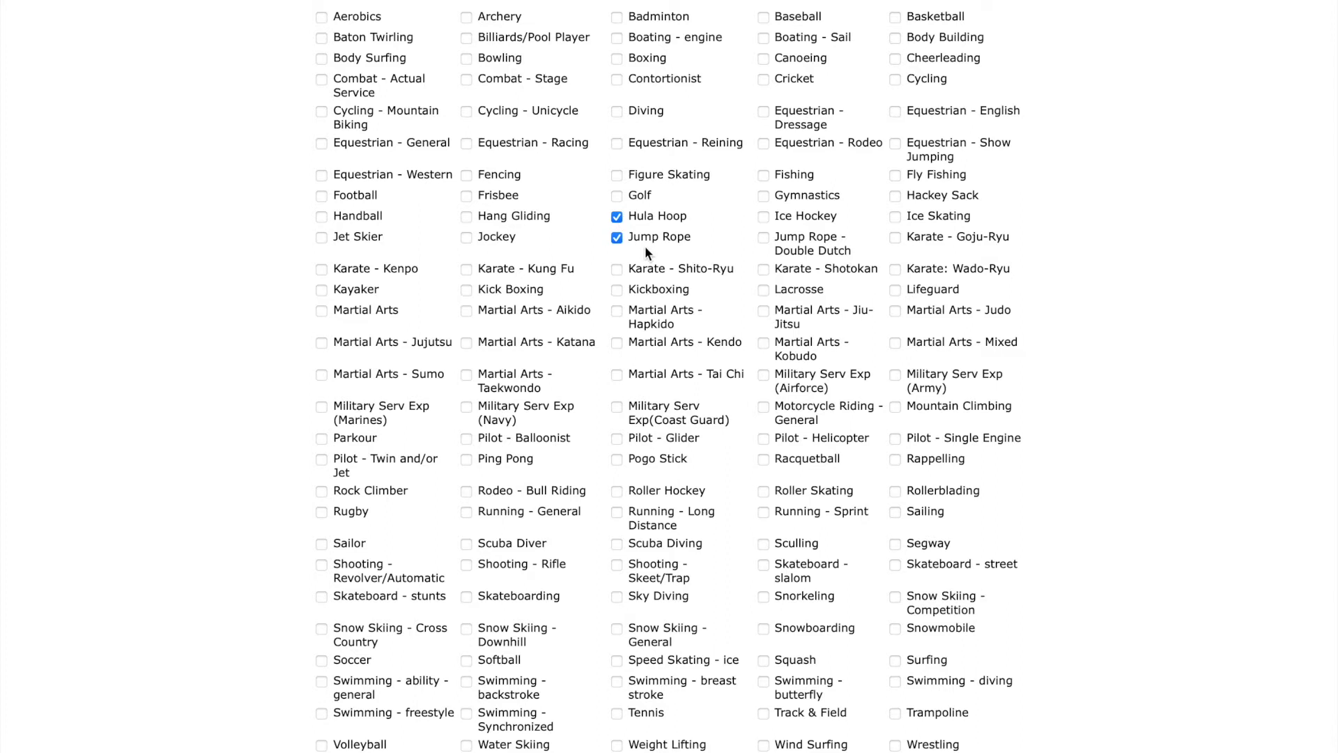
click(618, 198)
click(764, 513)
click(321, 683)
Tick Singer and Dancer in the Performance Skills checklist.
scroll(838, 383, down, 10)
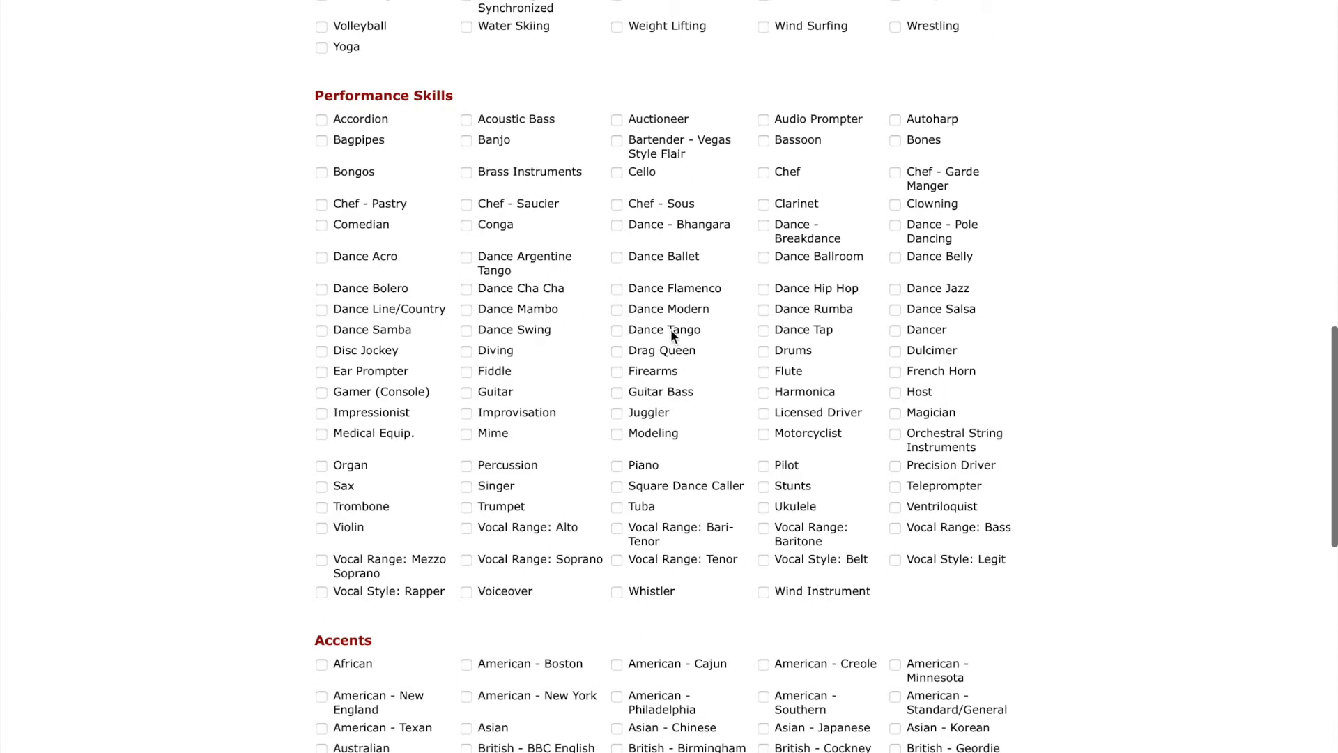
click(465, 486)
click(897, 331)
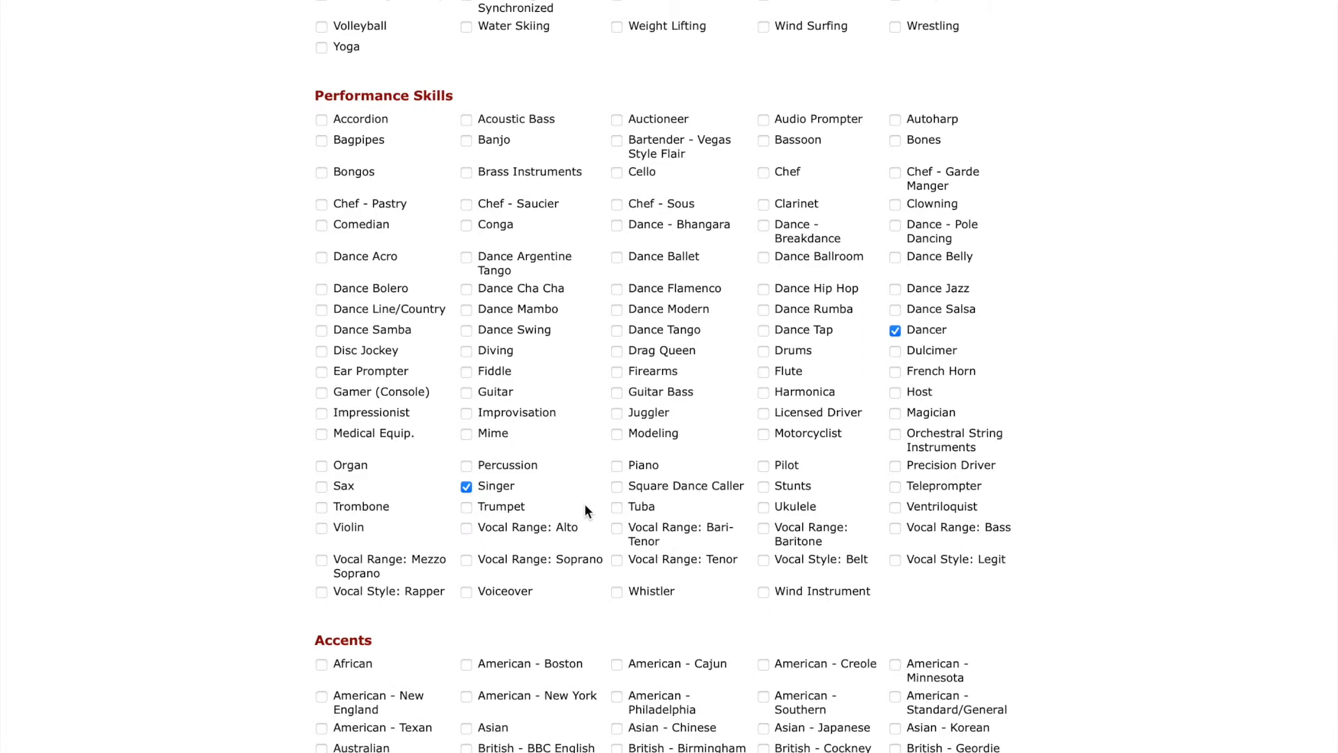
scroll(585, 509, down, 1)
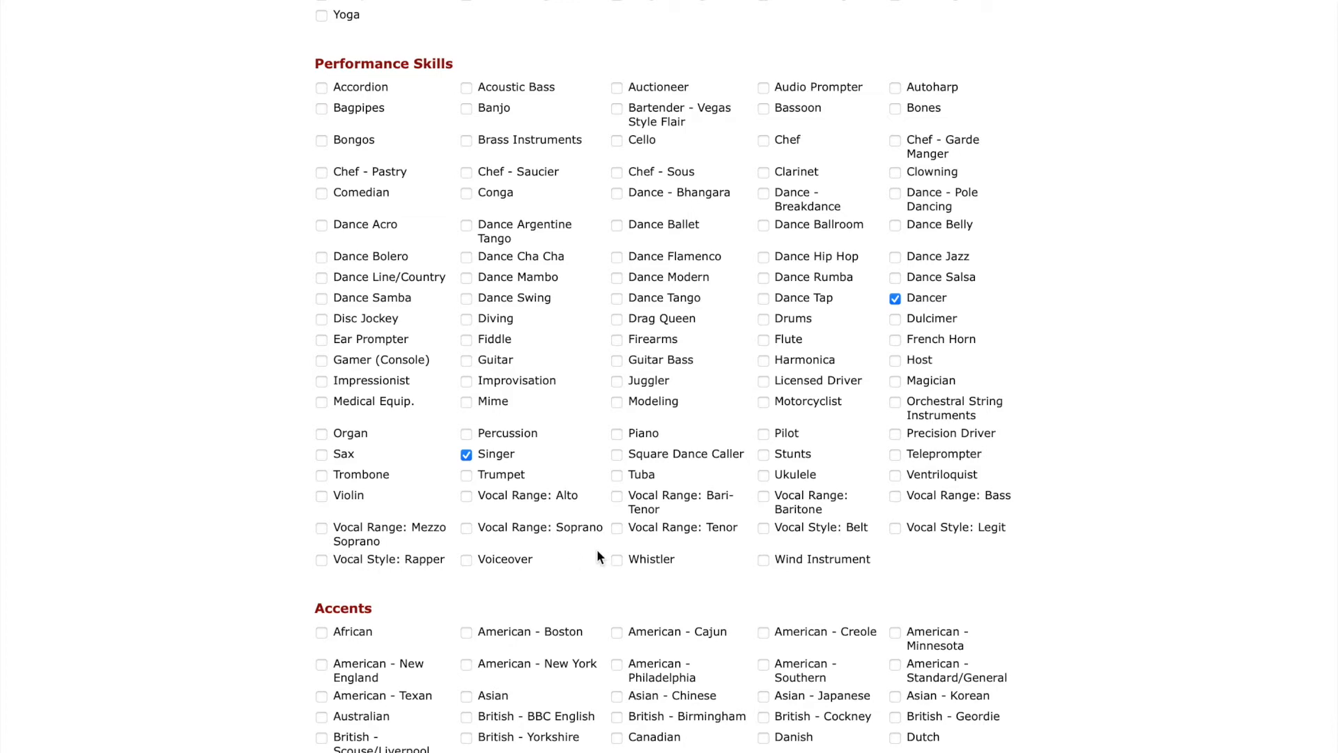
Untick the Spanish accent and English as a second language skill boxes.
scroll(598, 555, down, 1)
scroll(598, 551, down, 2)
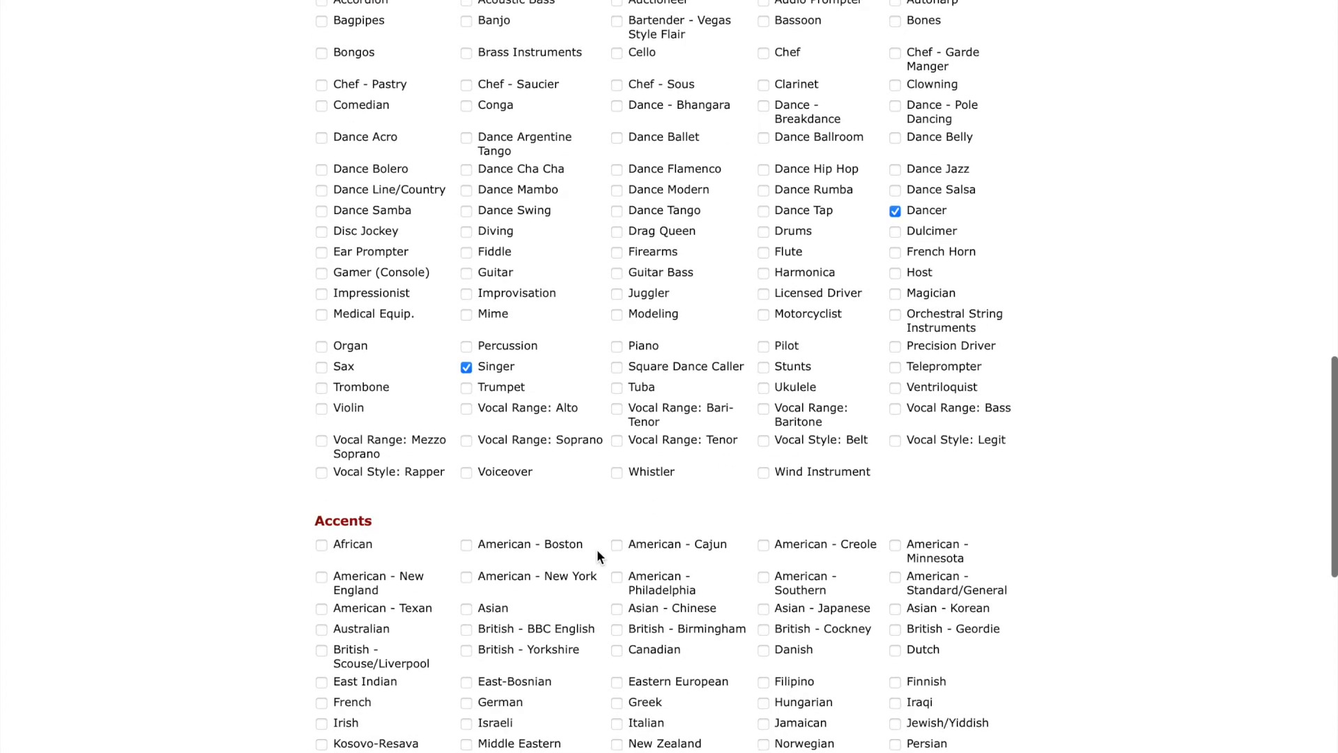
scroll(598, 551, down, 2)
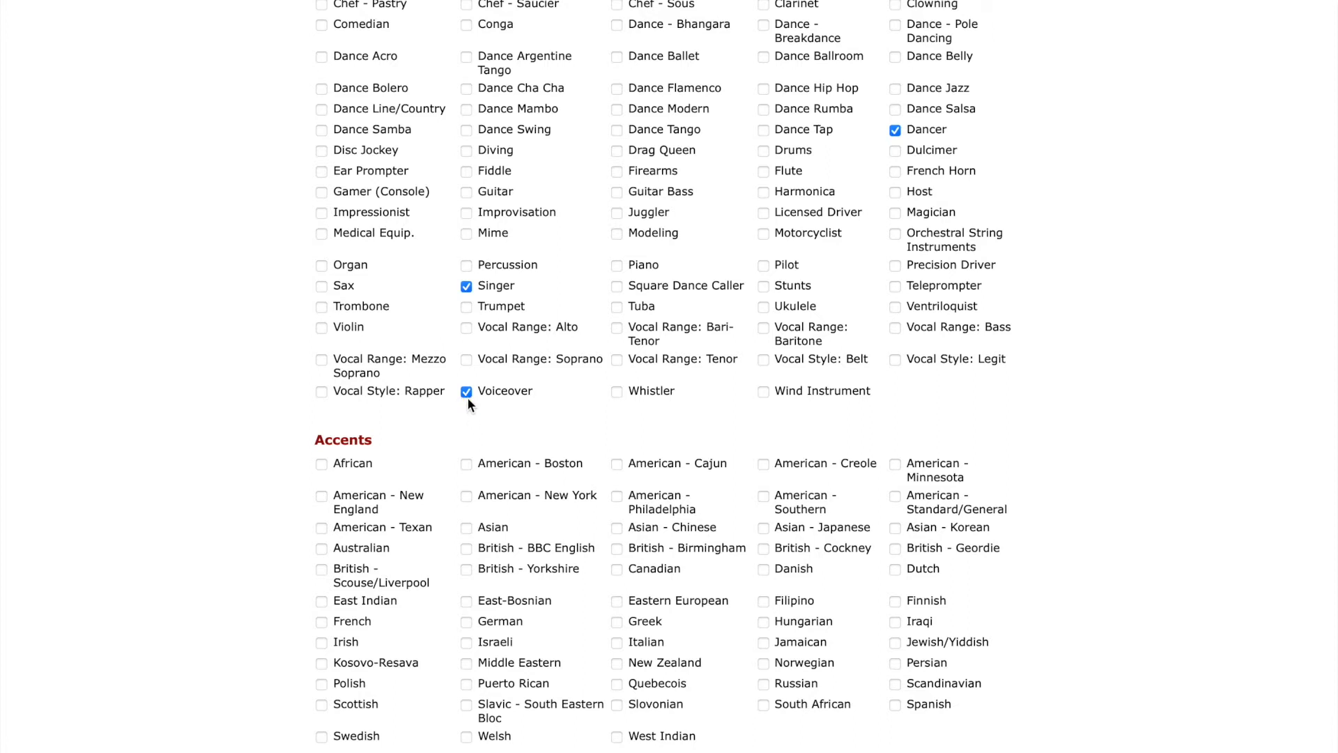
scroll(468, 402, down, 2)
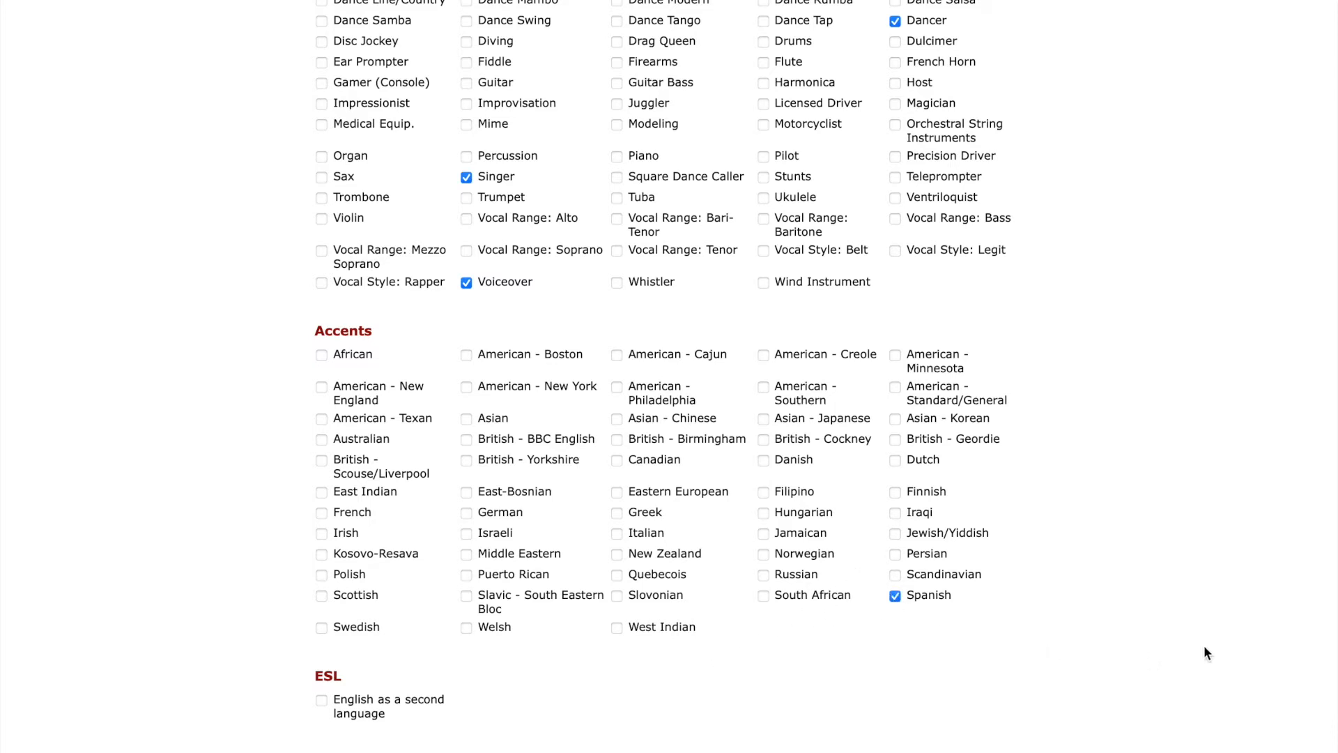
click(895, 597)
scroll(1049, 564, down, 4)
scroll(1049, 566, down, 1)
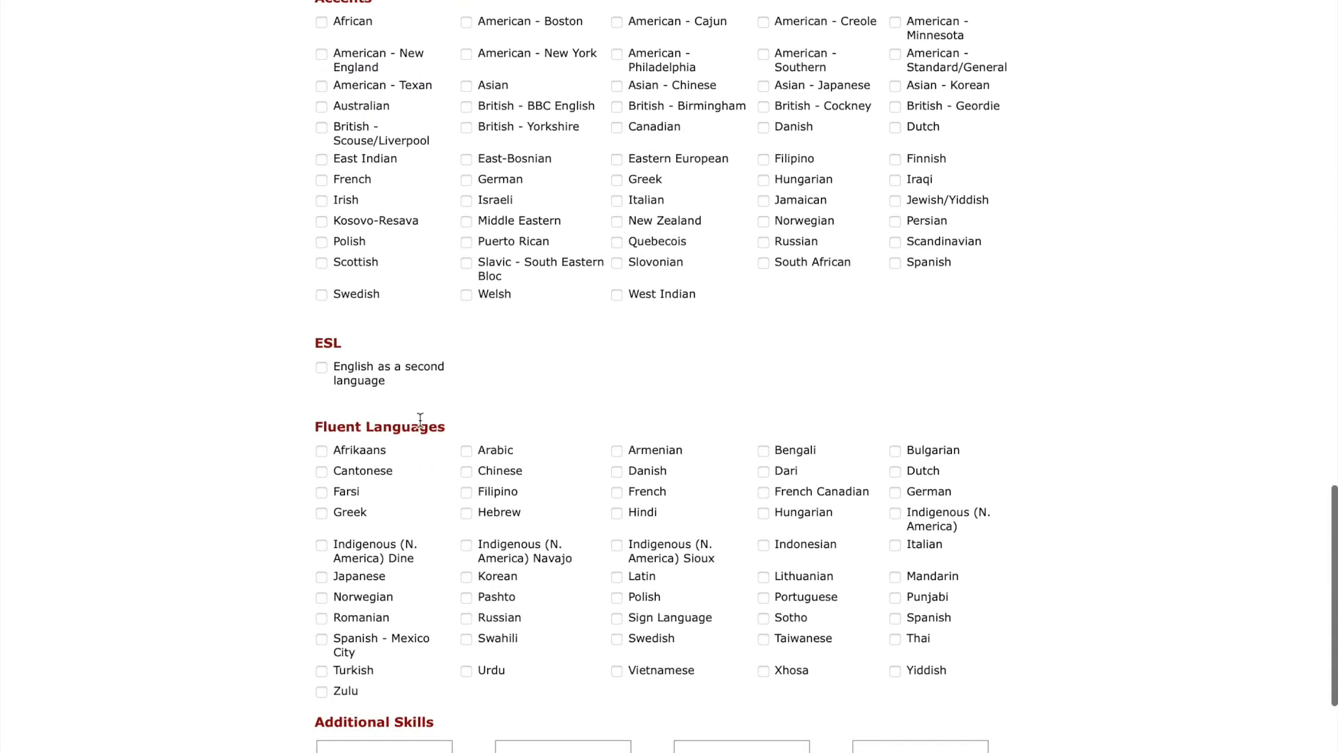
click(322, 370)
scroll(321, 375, down, 1)
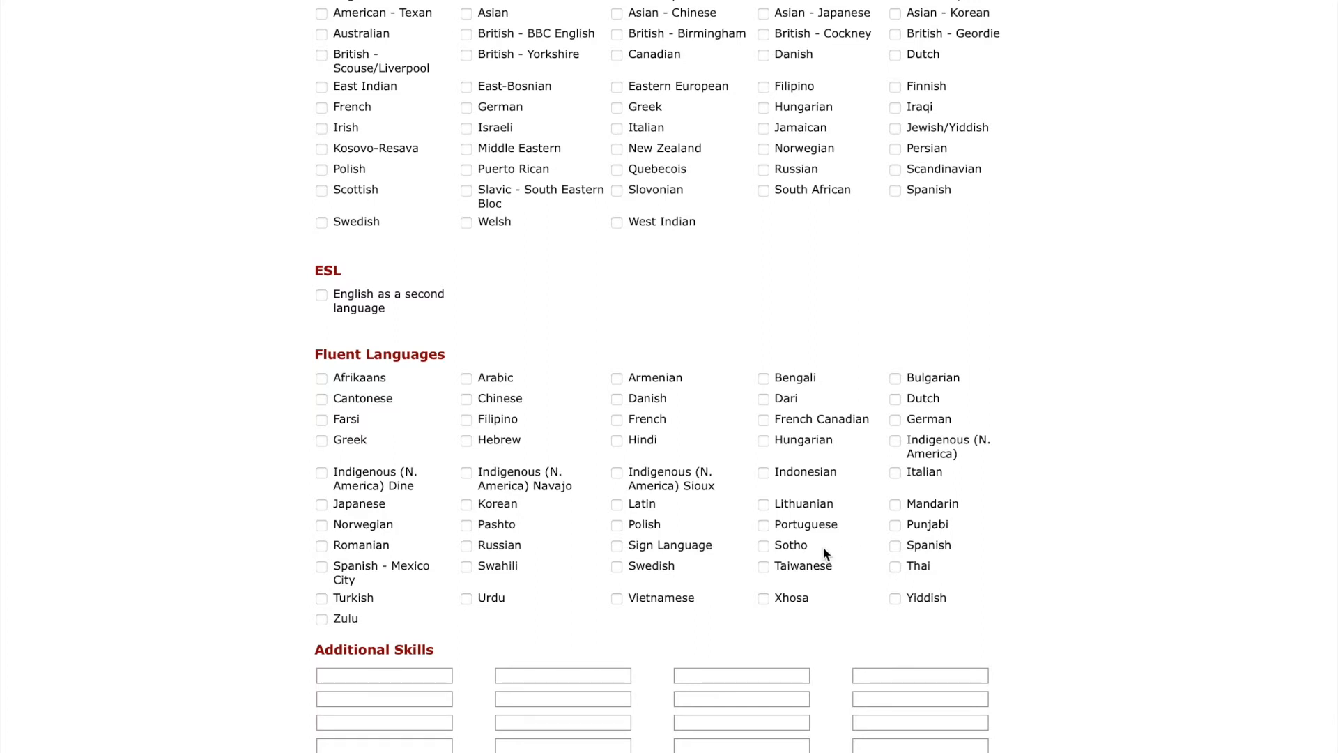
Leave all twelve Additional Skills entries empty and save the About Me changes.
scroll(823, 549, down, 5)
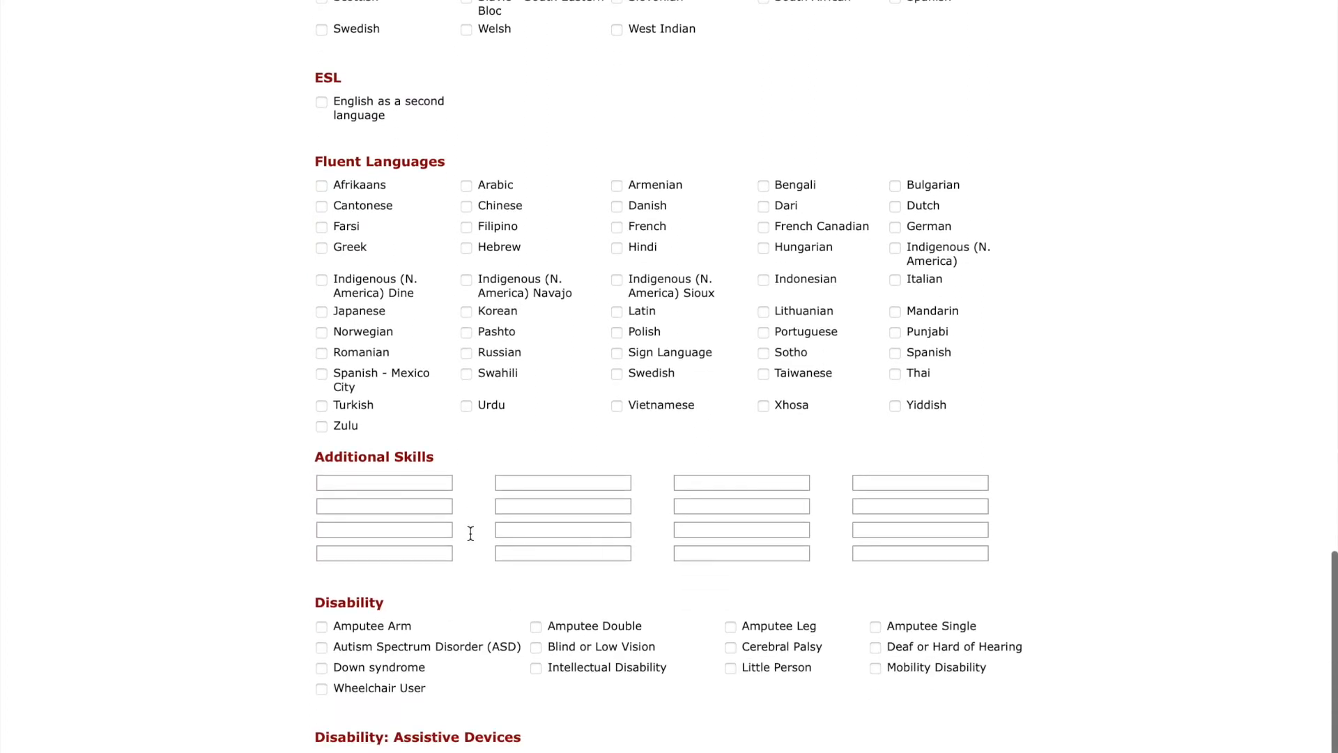
click(357, 484)
click(367, 507)
click(365, 533)
click(365, 555)
click(513, 484)
click(528, 508)
click(522, 530)
click(528, 555)
click(719, 483)
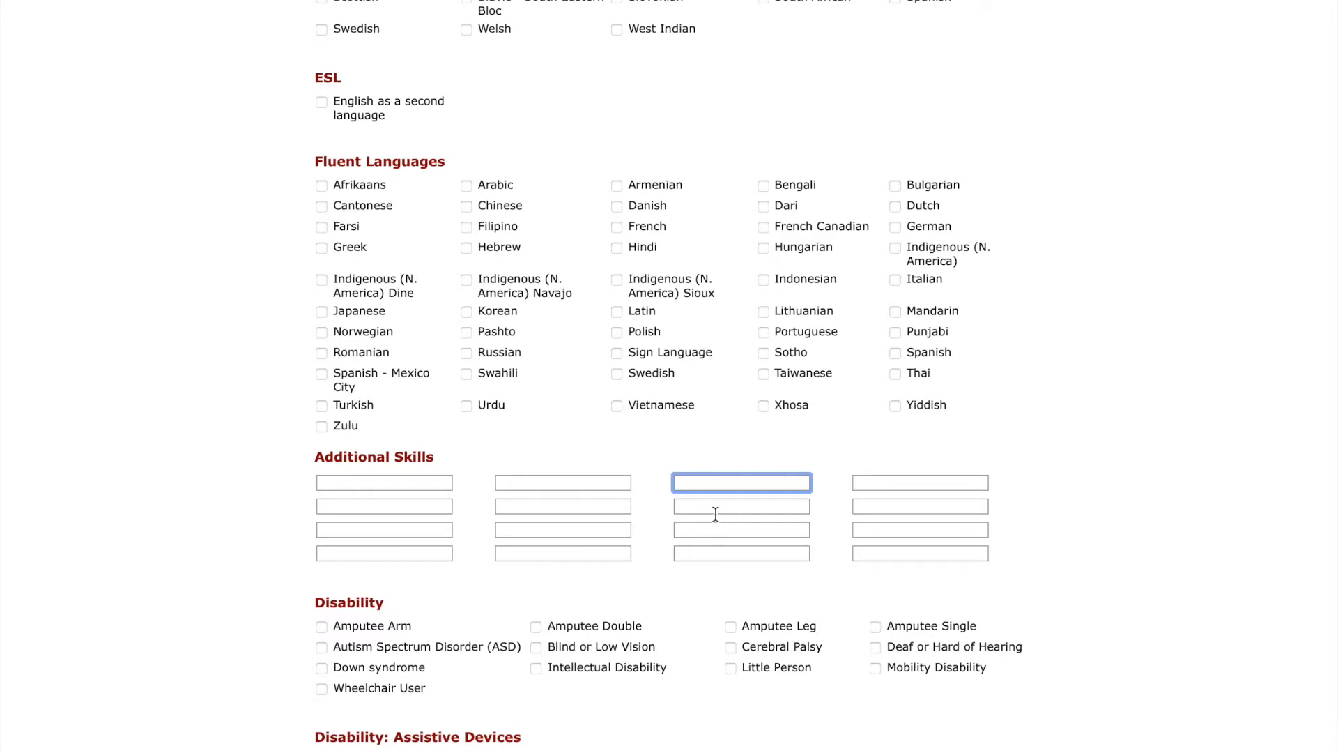
click(702, 506)
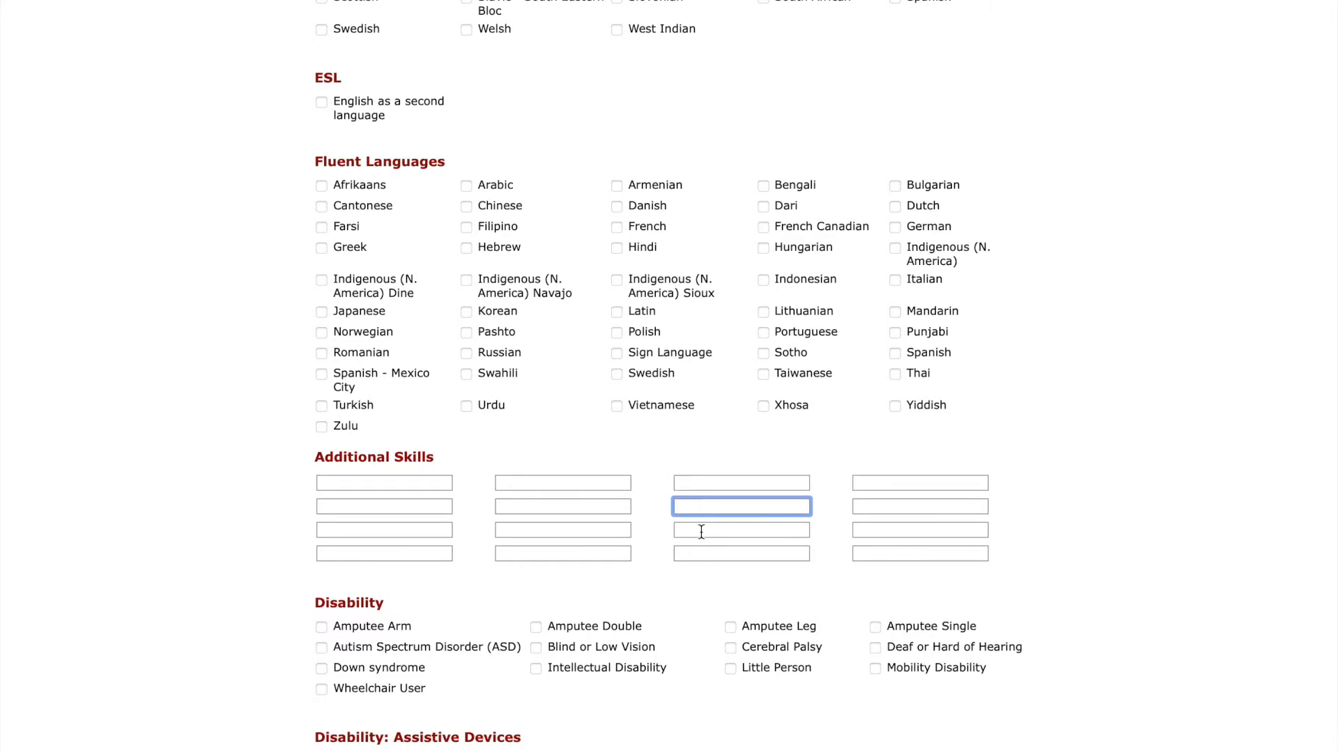
click(702, 531)
click(708, 553)
scroll(658, 461, down, 3)
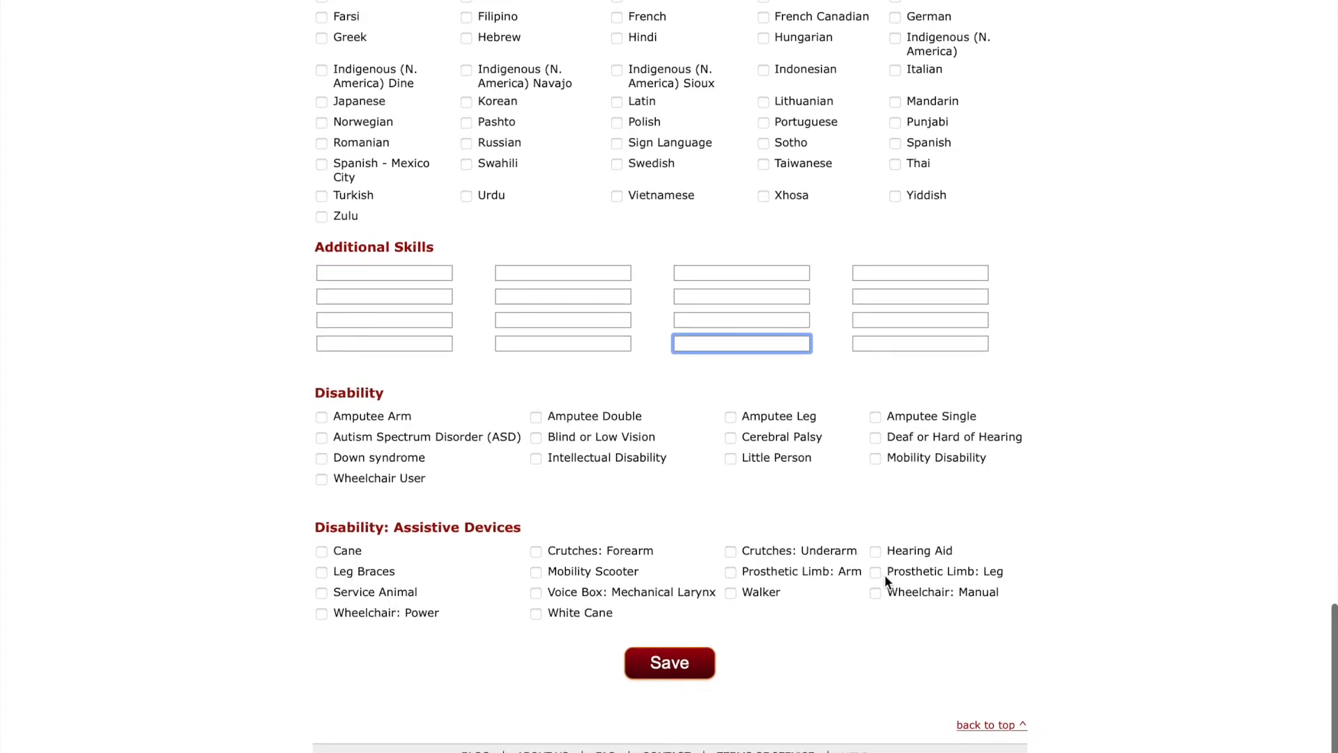
click(671, 666)
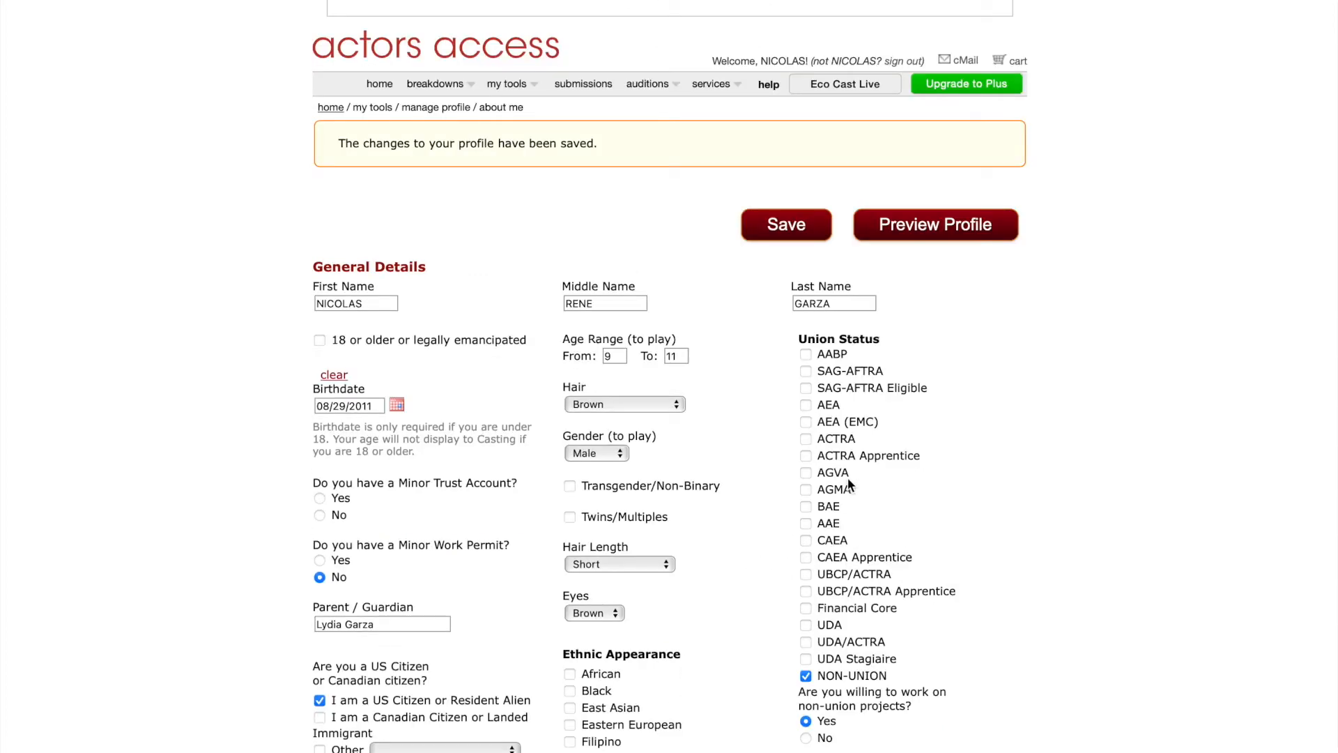
Preview the profile as casting sees it, close the preview, and return to Manage Profile.
scroll(848, 479, down, 9)
scroll(847, 479, up, 10)
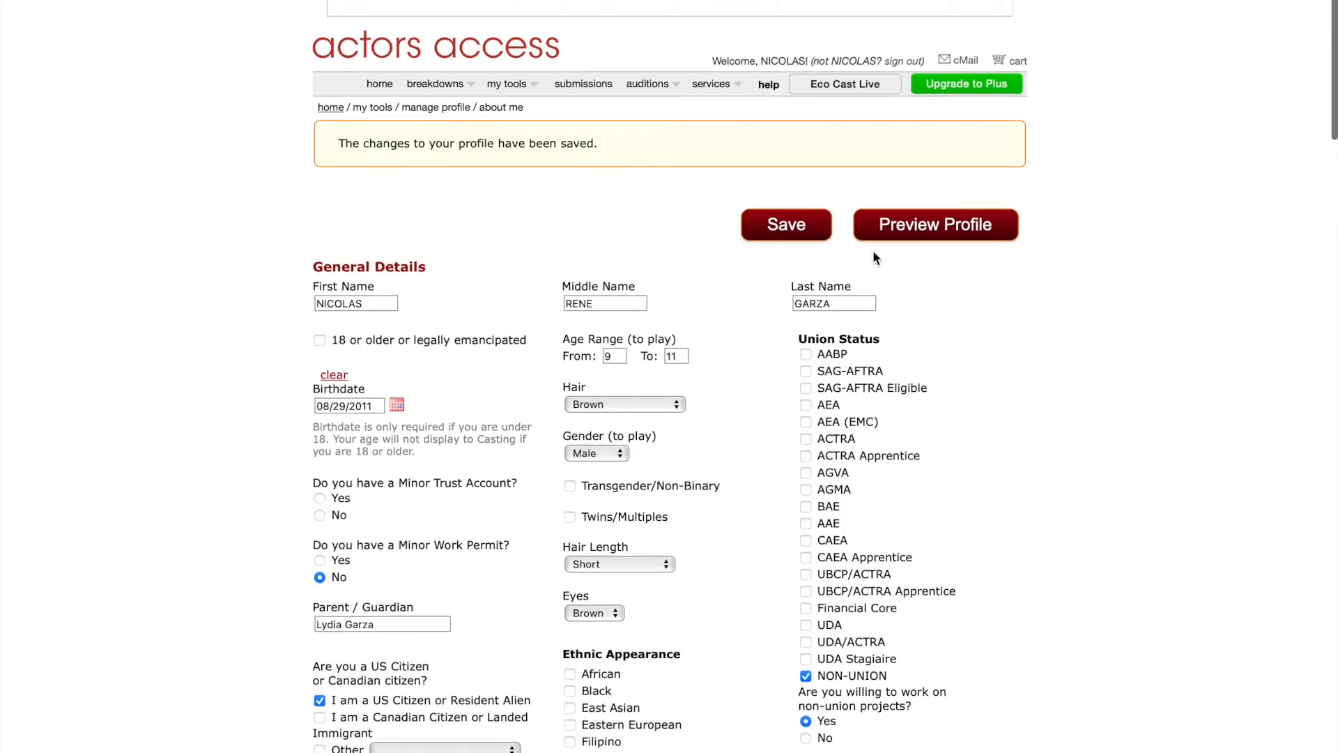
click(911, 230)
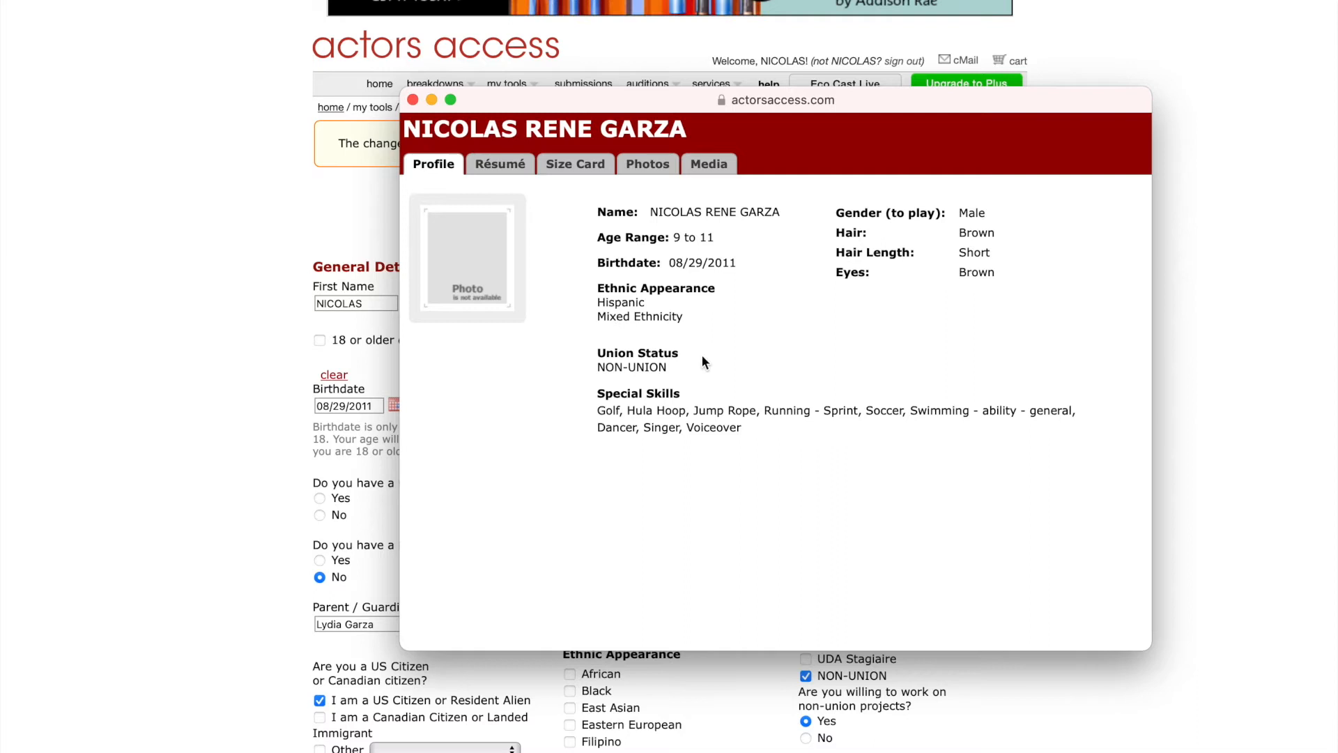
key(super+w)
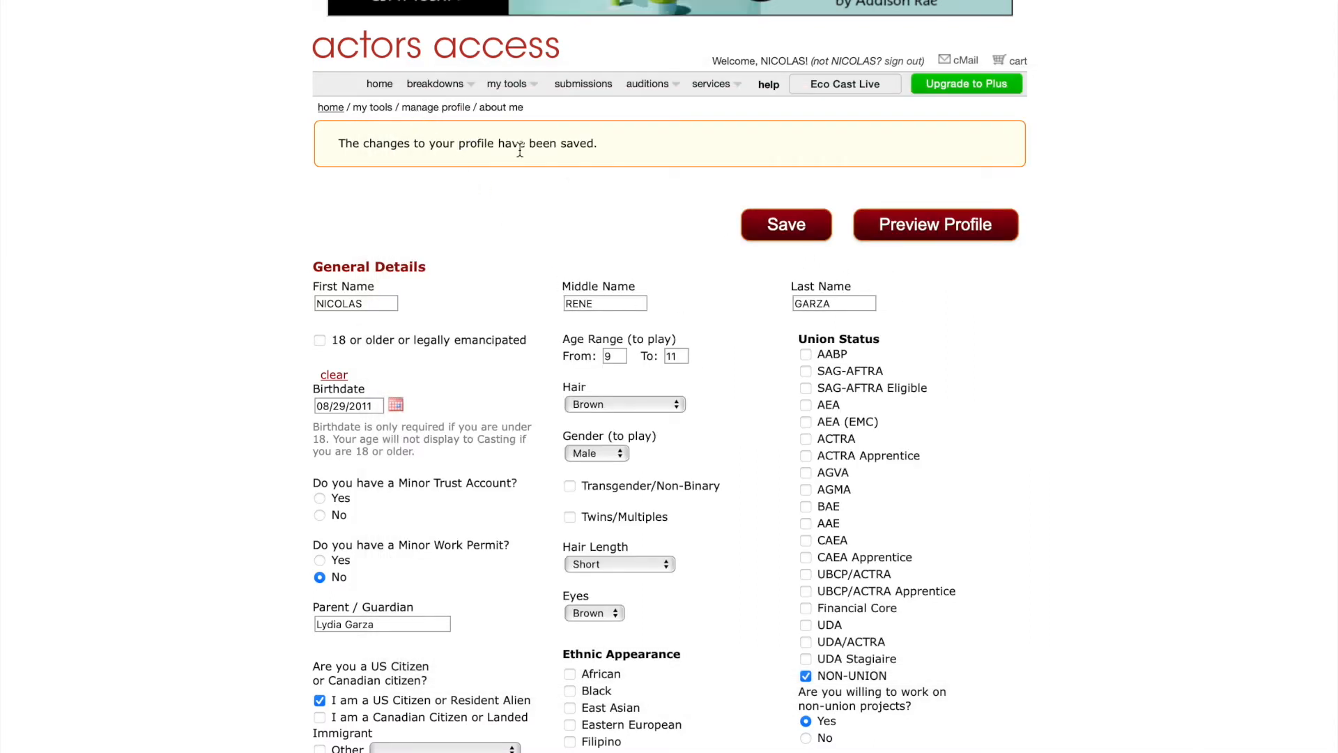
click(428, 108)
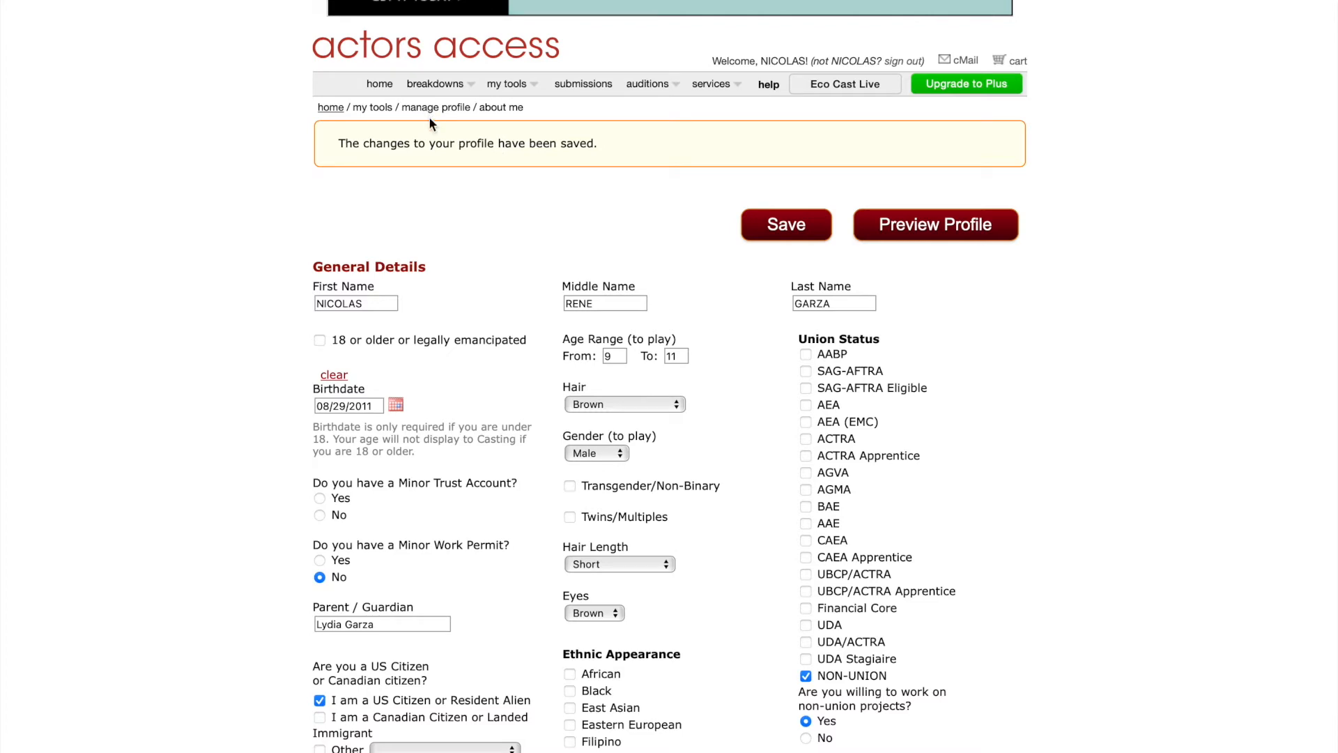
Open the résumé editor and make the first row a FILM section header.
click(876, 201)
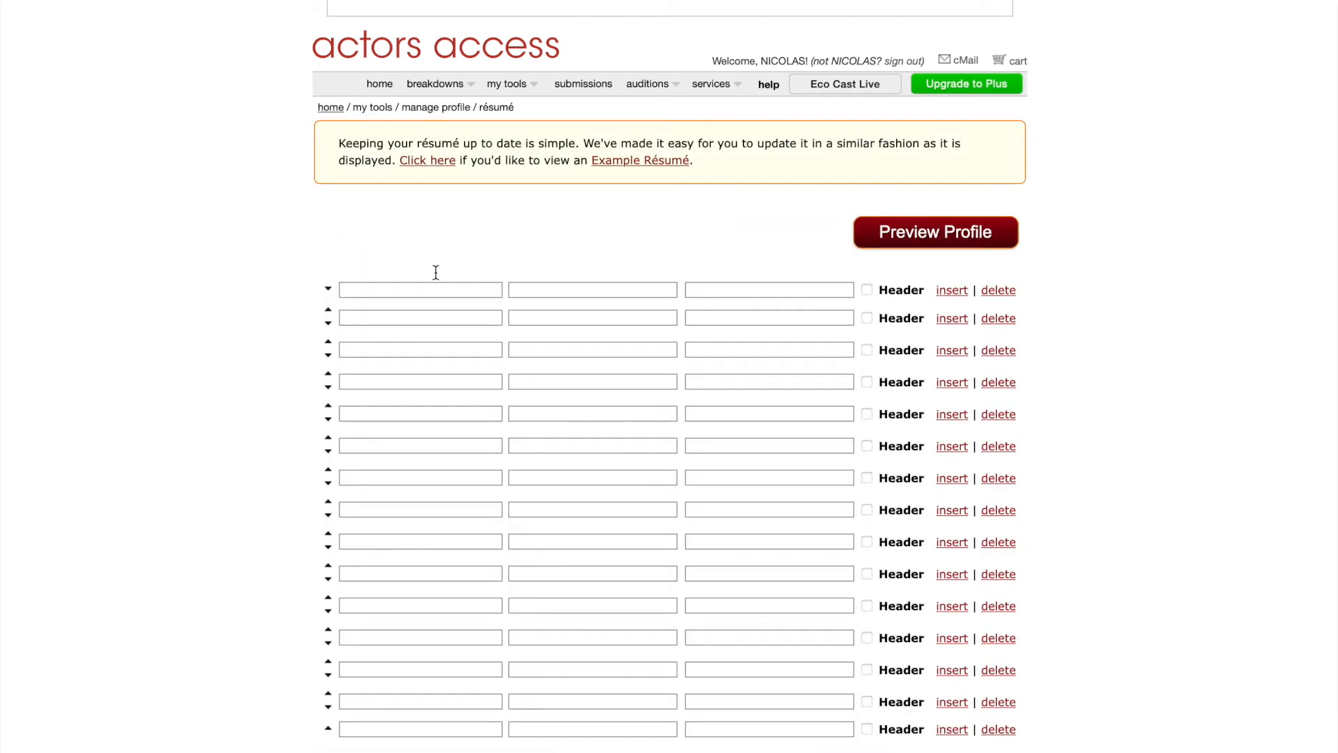
scroll(493, 361, down, 5)
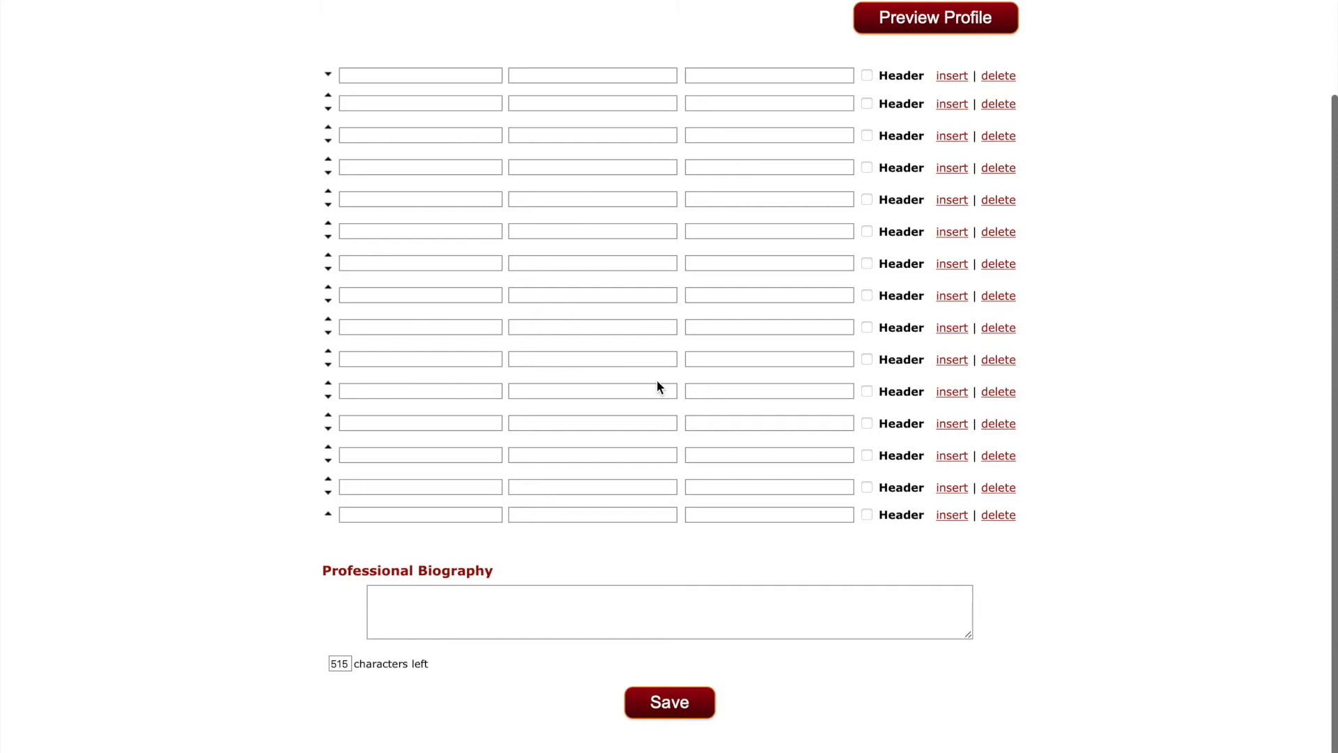
scroll(600, 320, up, 5)
scroll(601, 320, down, 3)
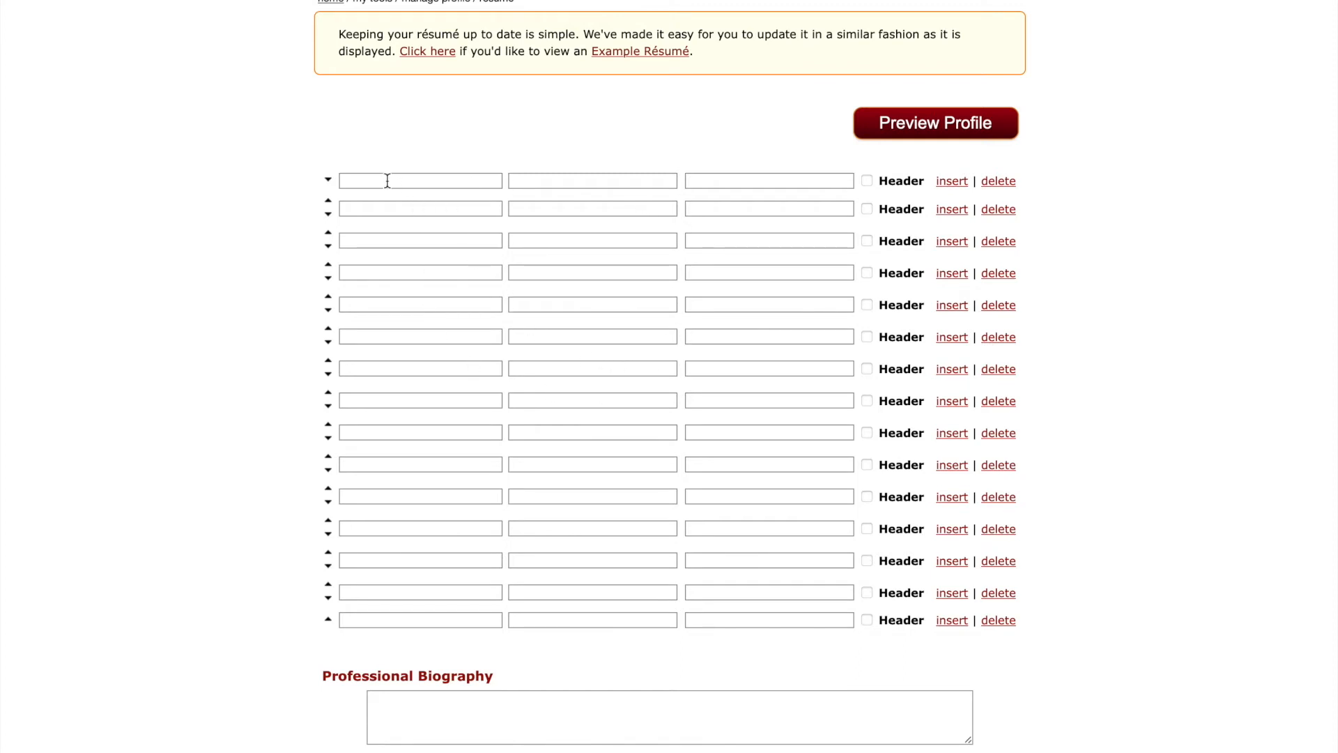
click(866, 181)
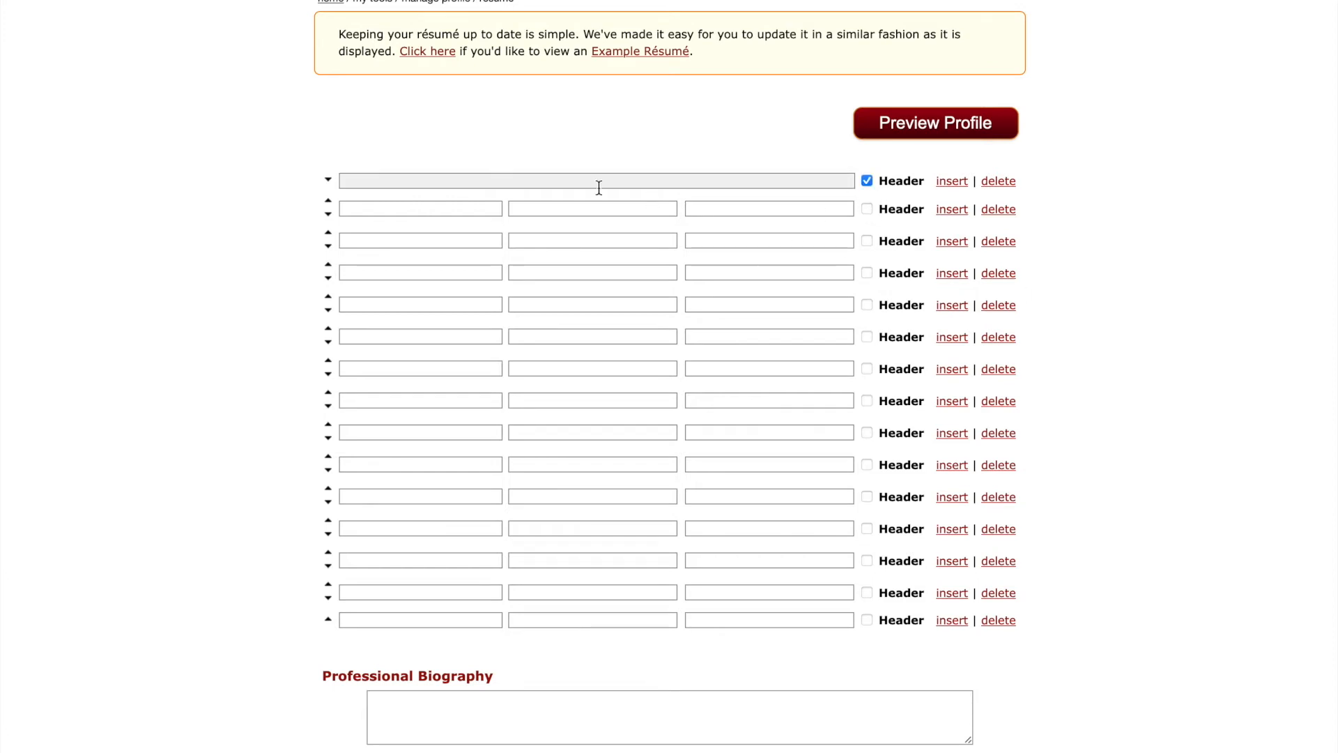
click(389, 180)
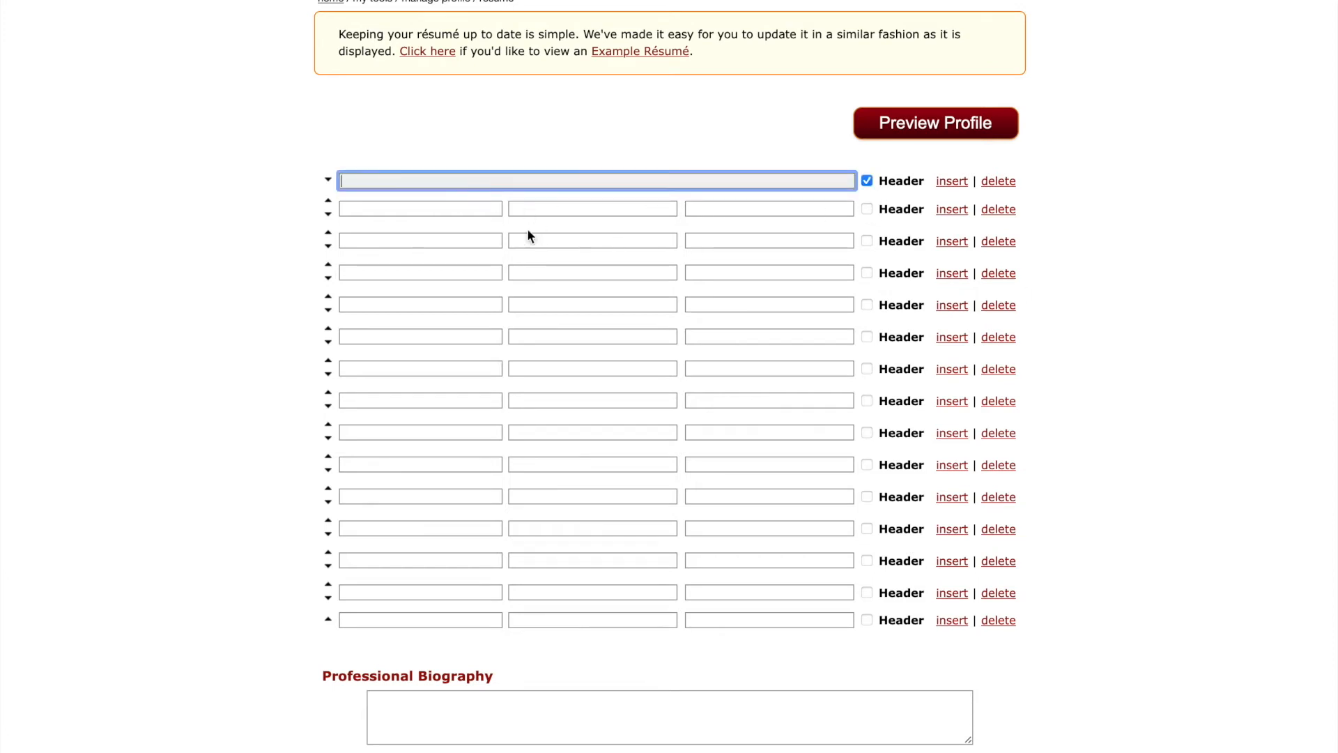
text(FILM)
Enter Something About Mary with the role Supporting as the first film credit.
click(399, 209)
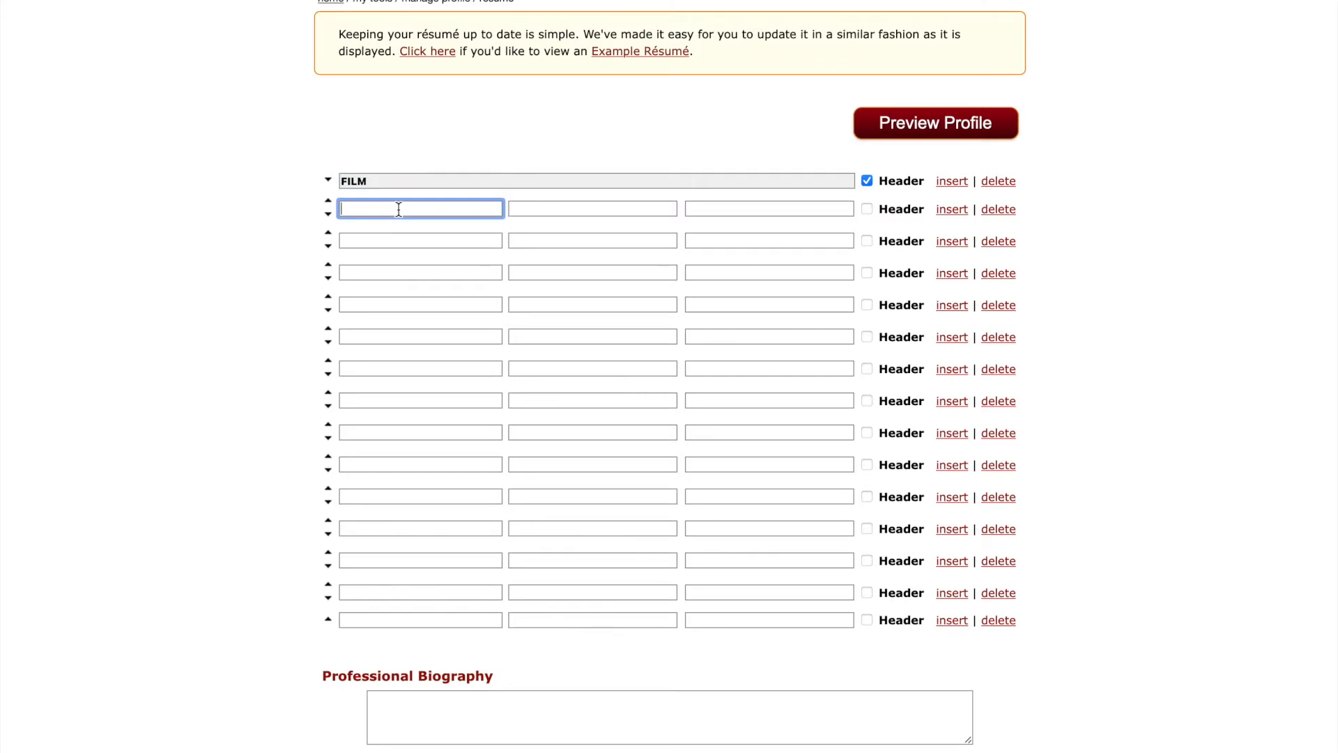
text(Something About Mary)
key(Tab)
text(Supporting)
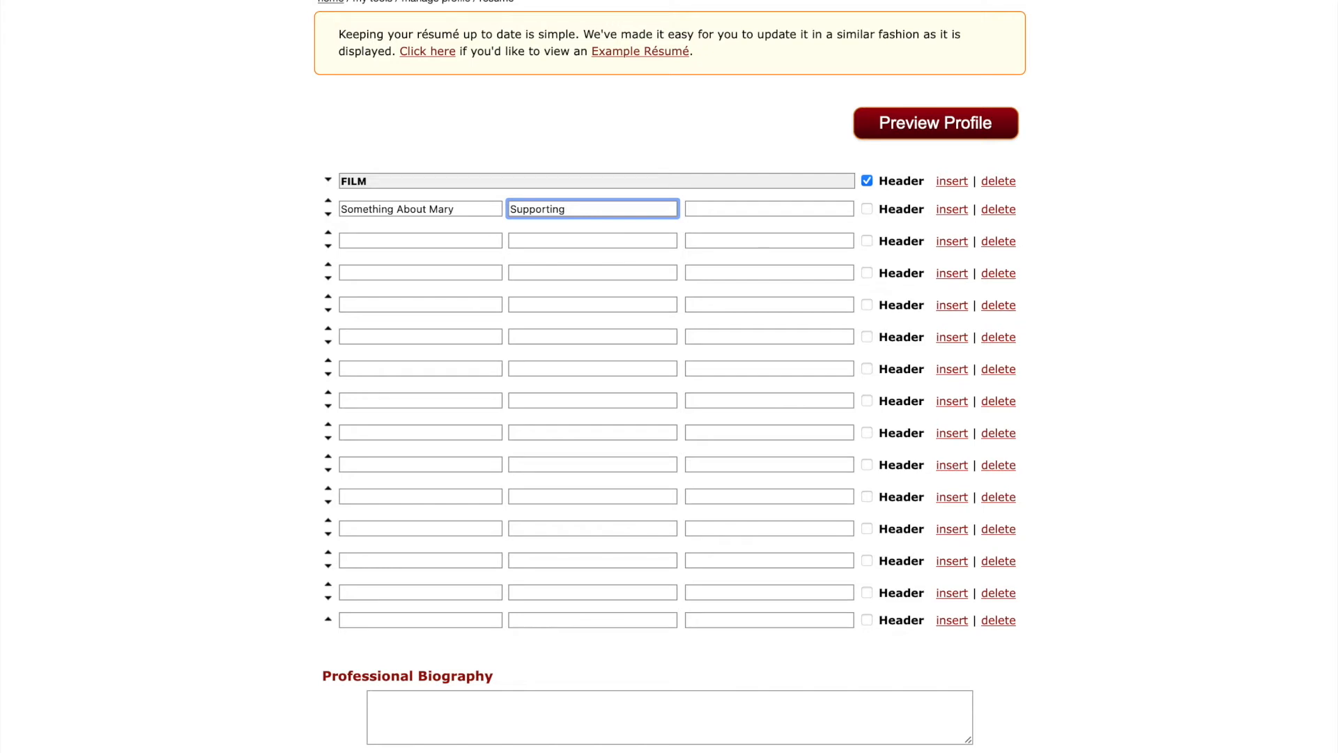
Try a '(SHORTS)' suffix and a 'FILMS (FEATURES)' header, then remove both.
click(374, 178)
text((SHORTS))
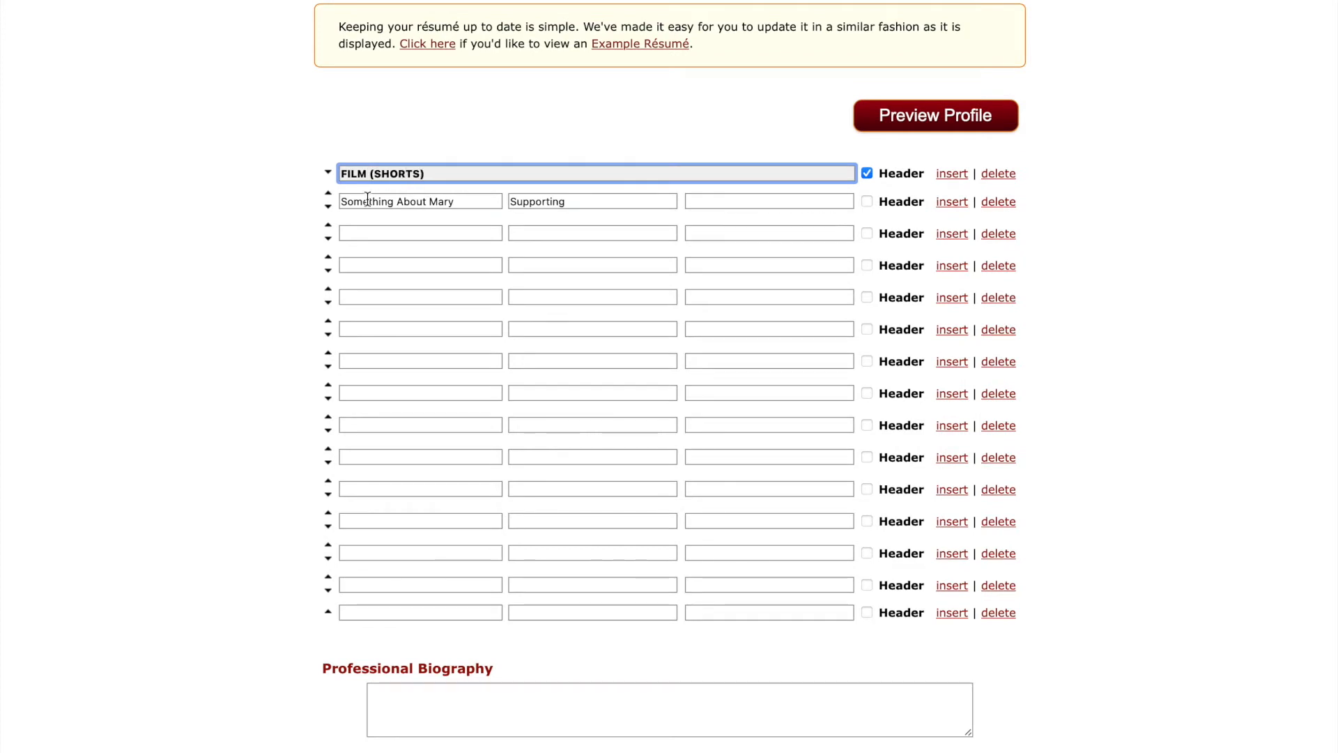
click(361, 230)
text(FOILM)
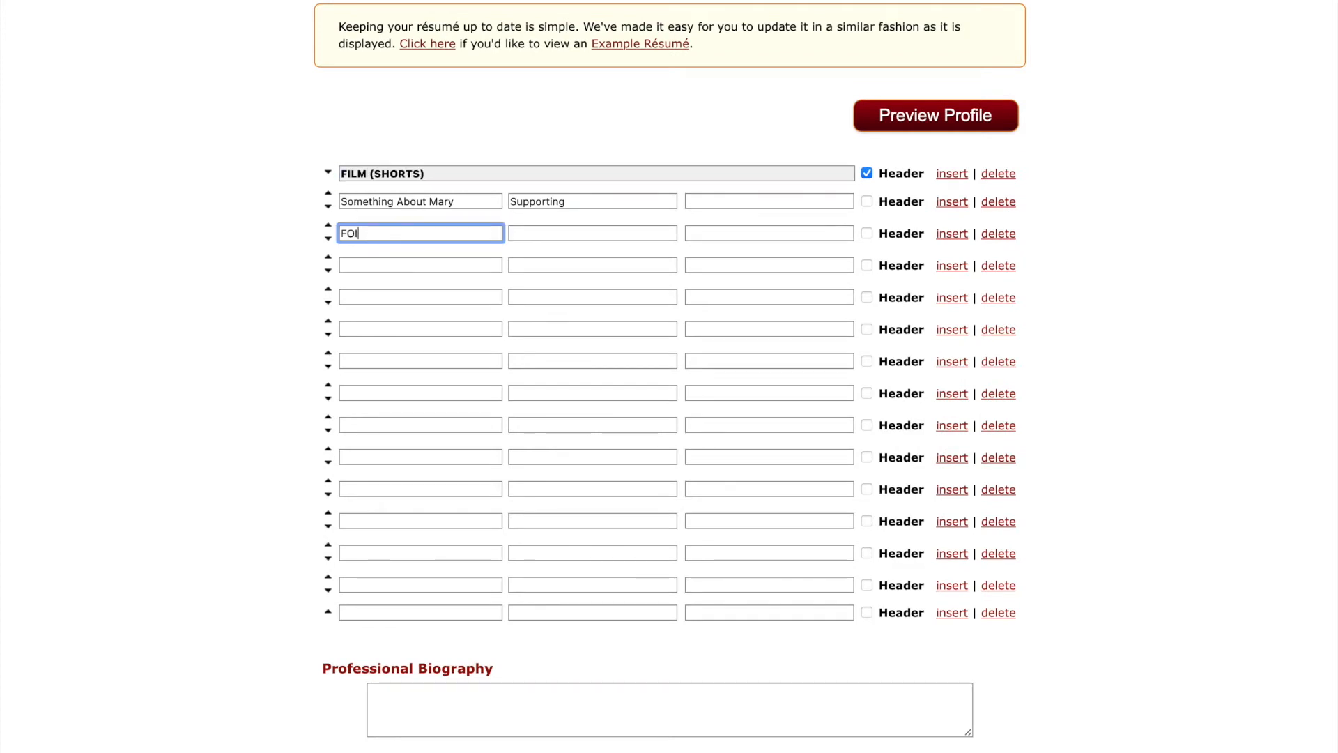
key(BackSpace)
key(BackSpace)
key(BackSpace)
key(BackSpace)
text(ILS)
key(BackSpace)
text(MS (FEATURES)
click(866, 234)
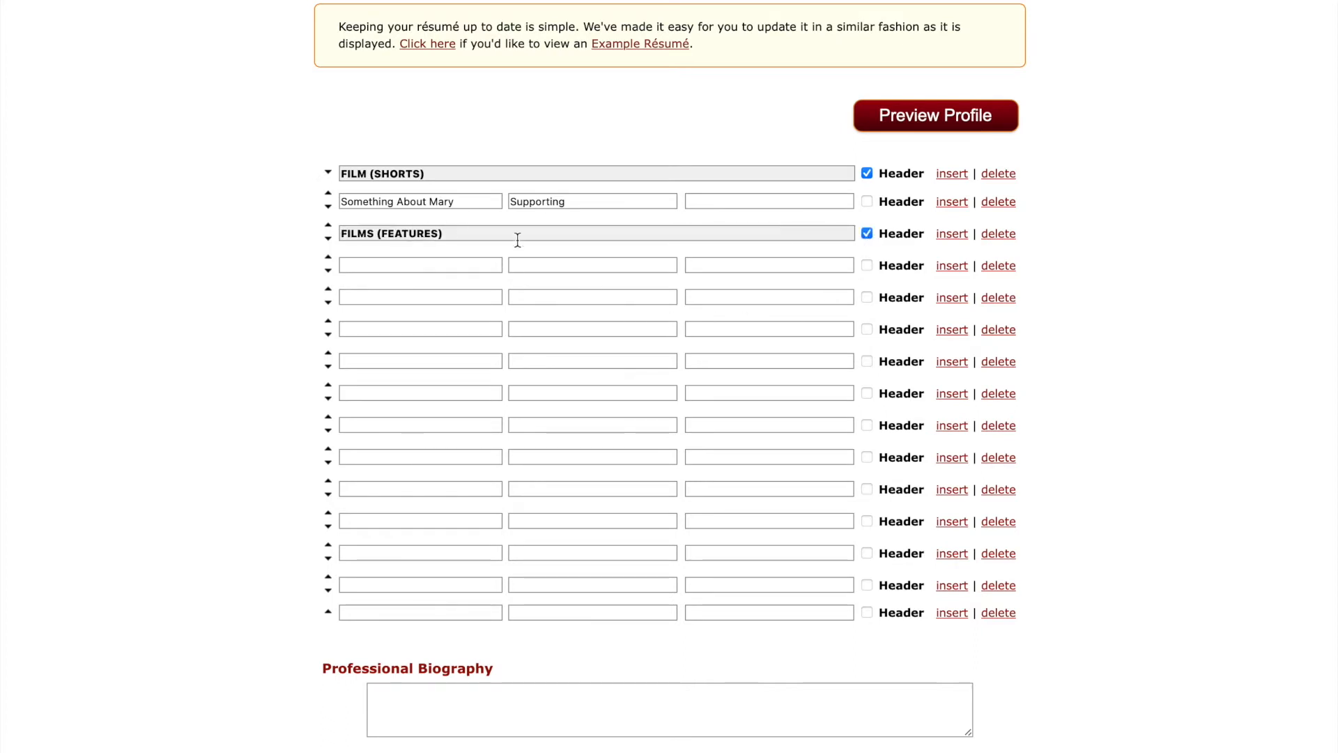
click(997, 234)
drag(449, 172, 375, 174)
key(BackSpace)
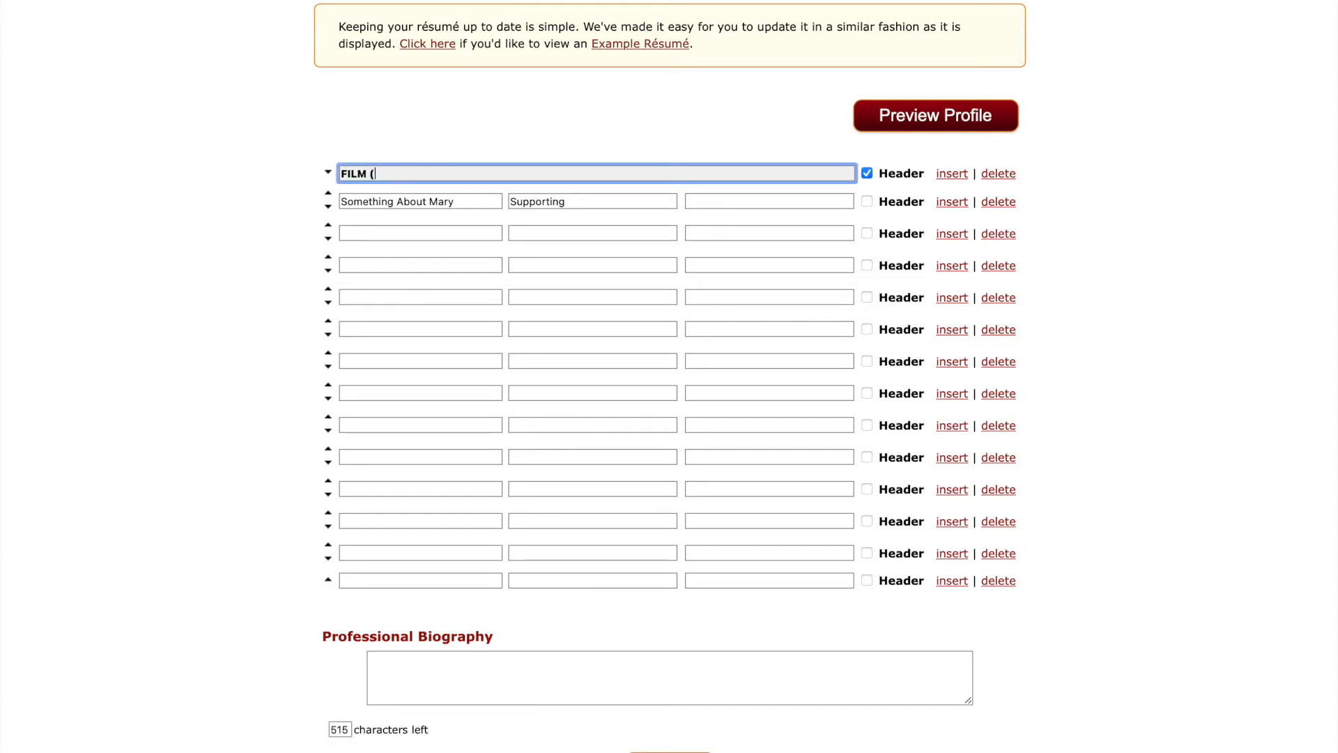
Add a TELEVISION section header in the fourth résumé row.
click(363, 263)
text(Tele)
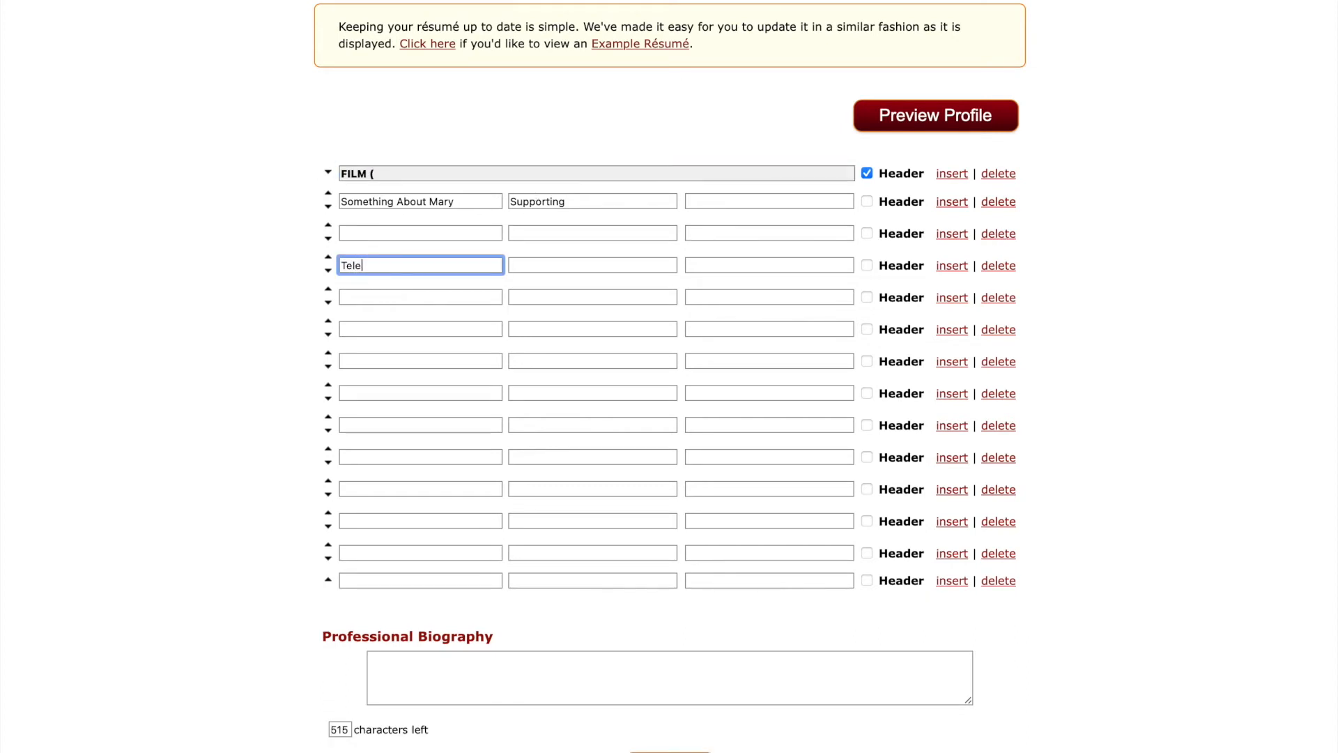
text(vision)
drag(380, 174, 353, 176)
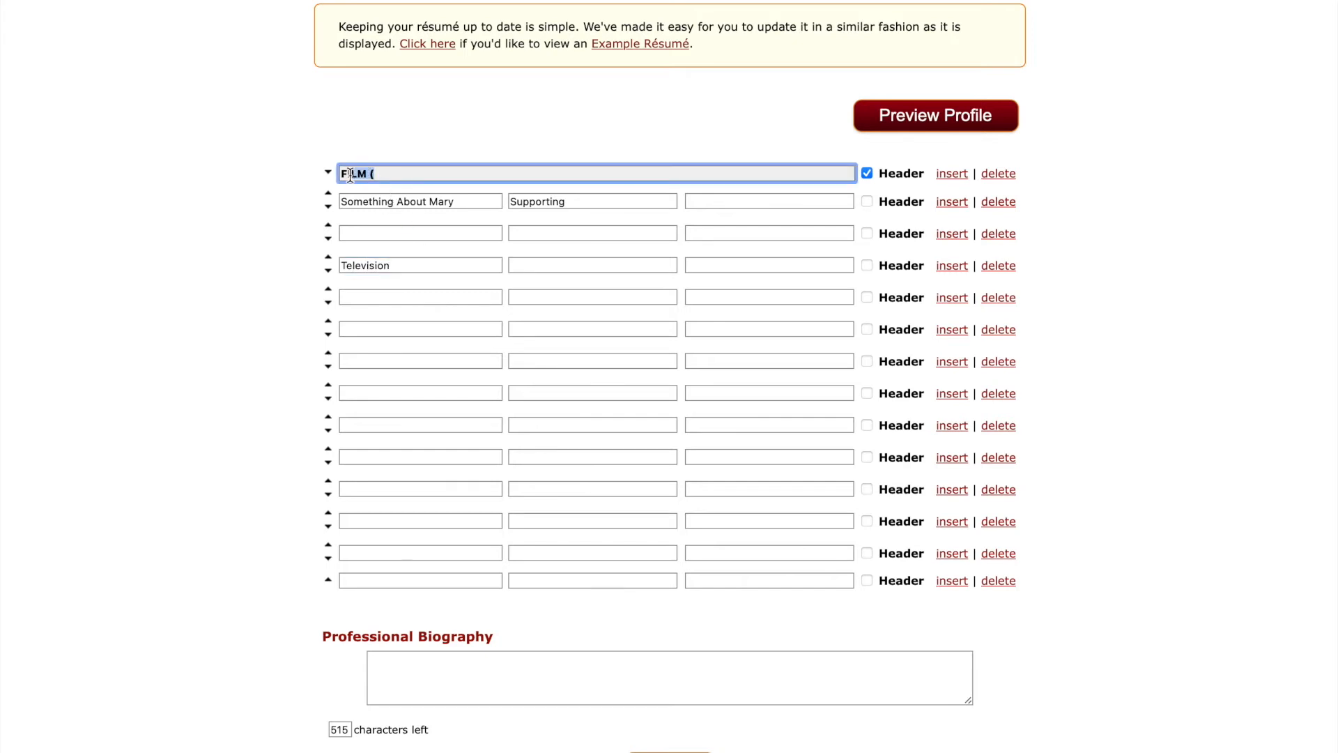
drag(392, 268, 317, 270)
text(TELEVISION)
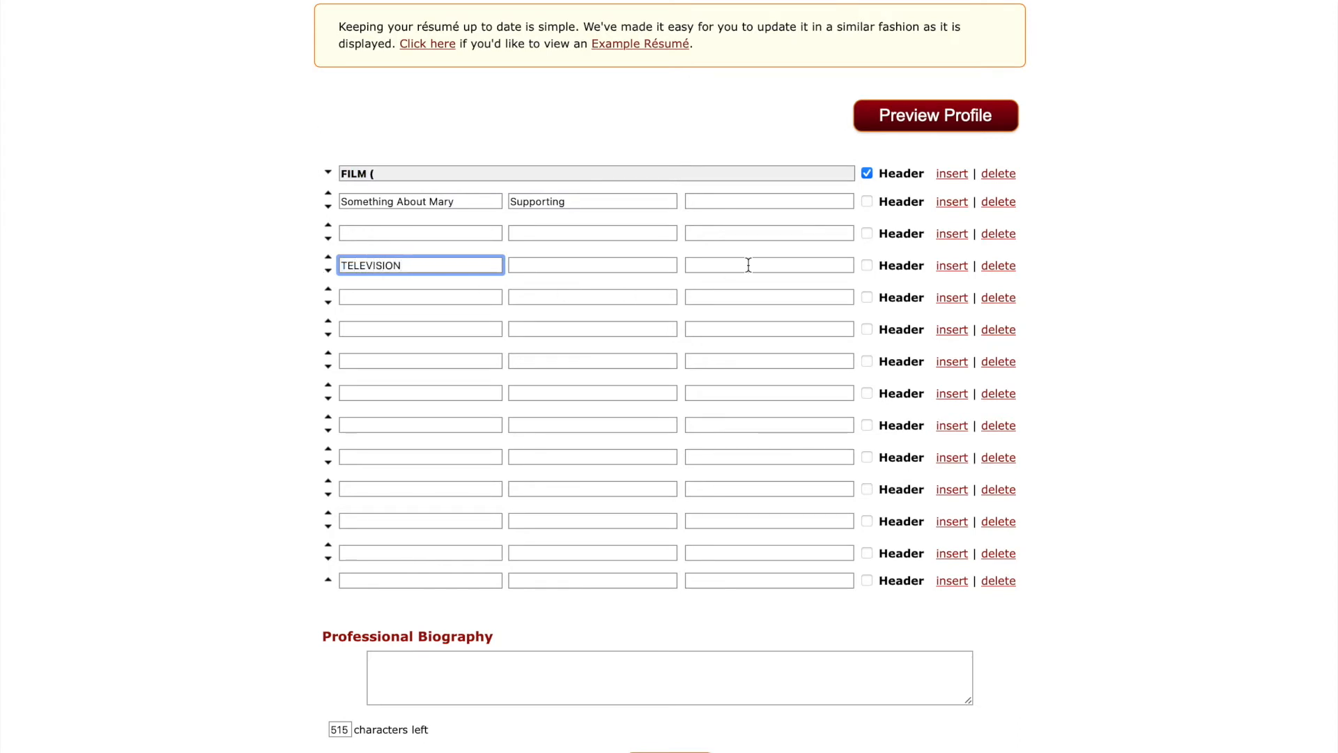
click(867, 265)
Add THEATRE and TRAINING headers and delete the stray '(' from the FILM heading.
click(359, 361)
text(THEATRE)
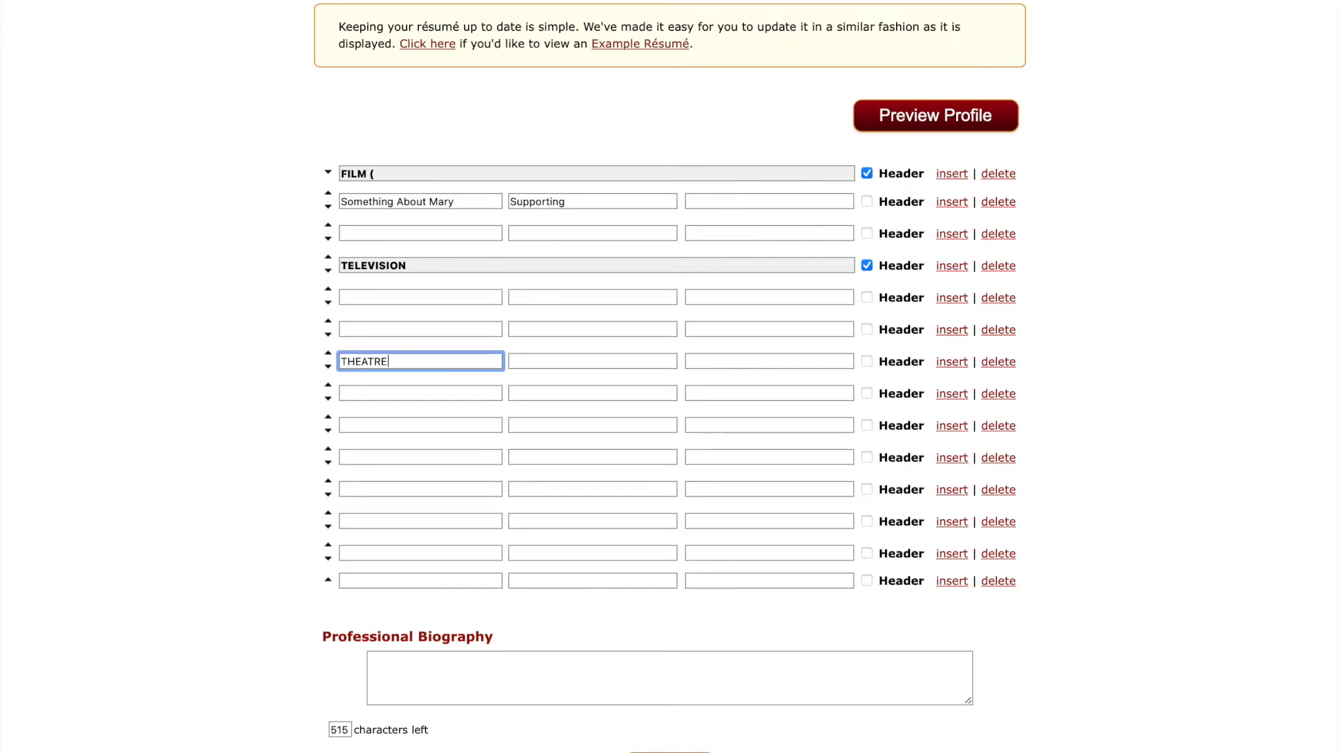
click(868, 361)
click(378, 456)
text(TRAI)
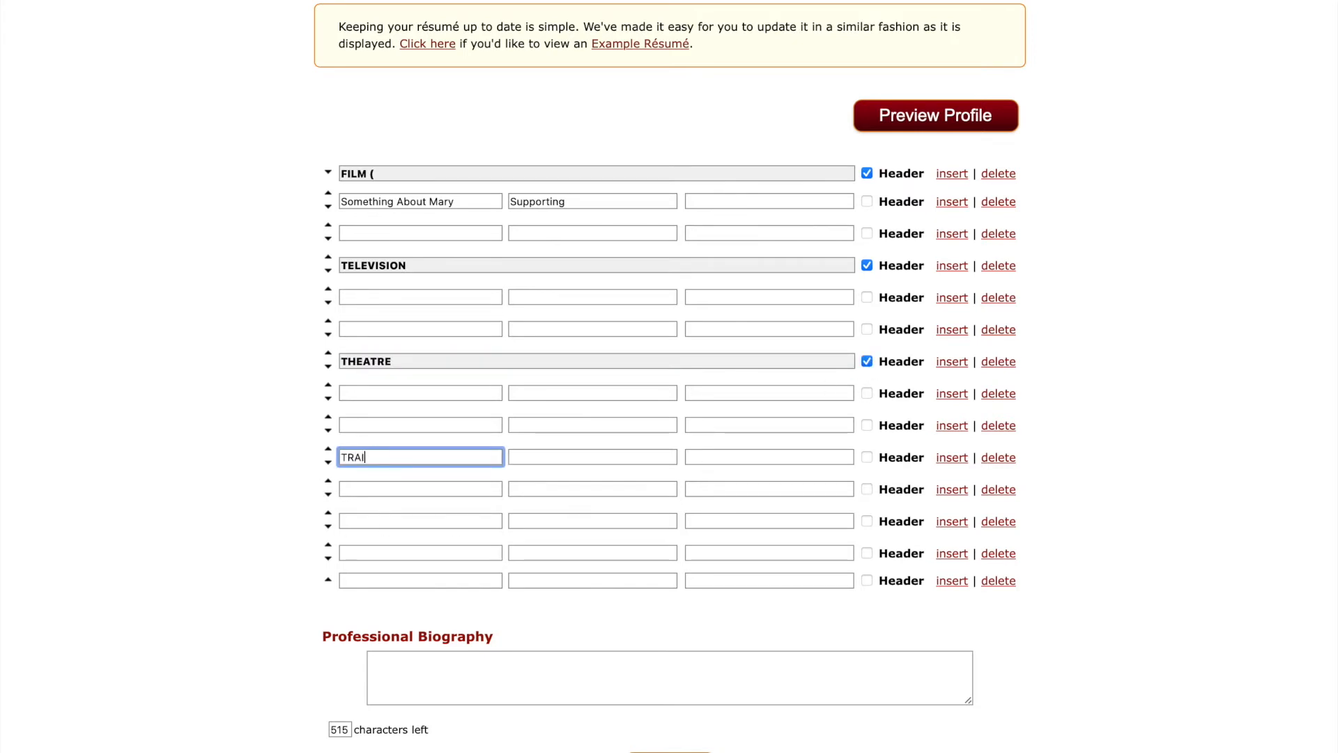
text(NING)
click(868, 457)
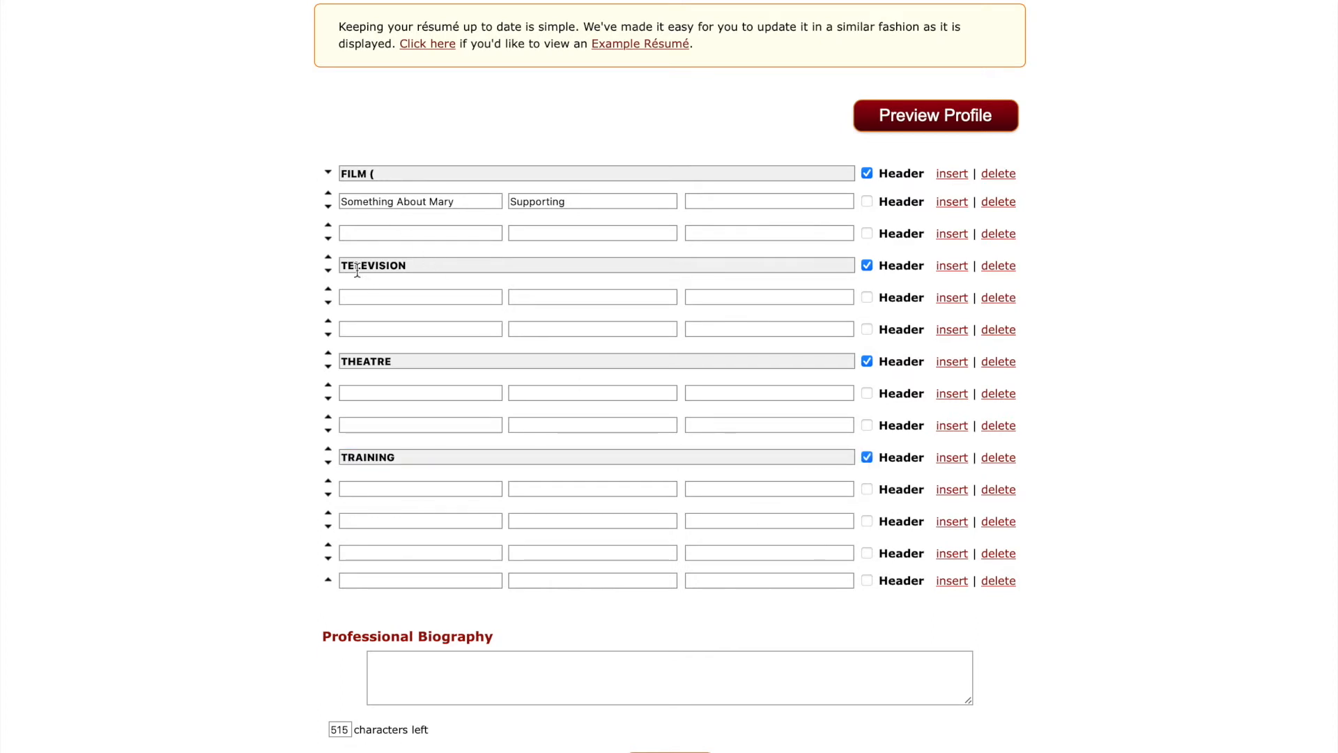
click(388, 173)
key(BackSpace)
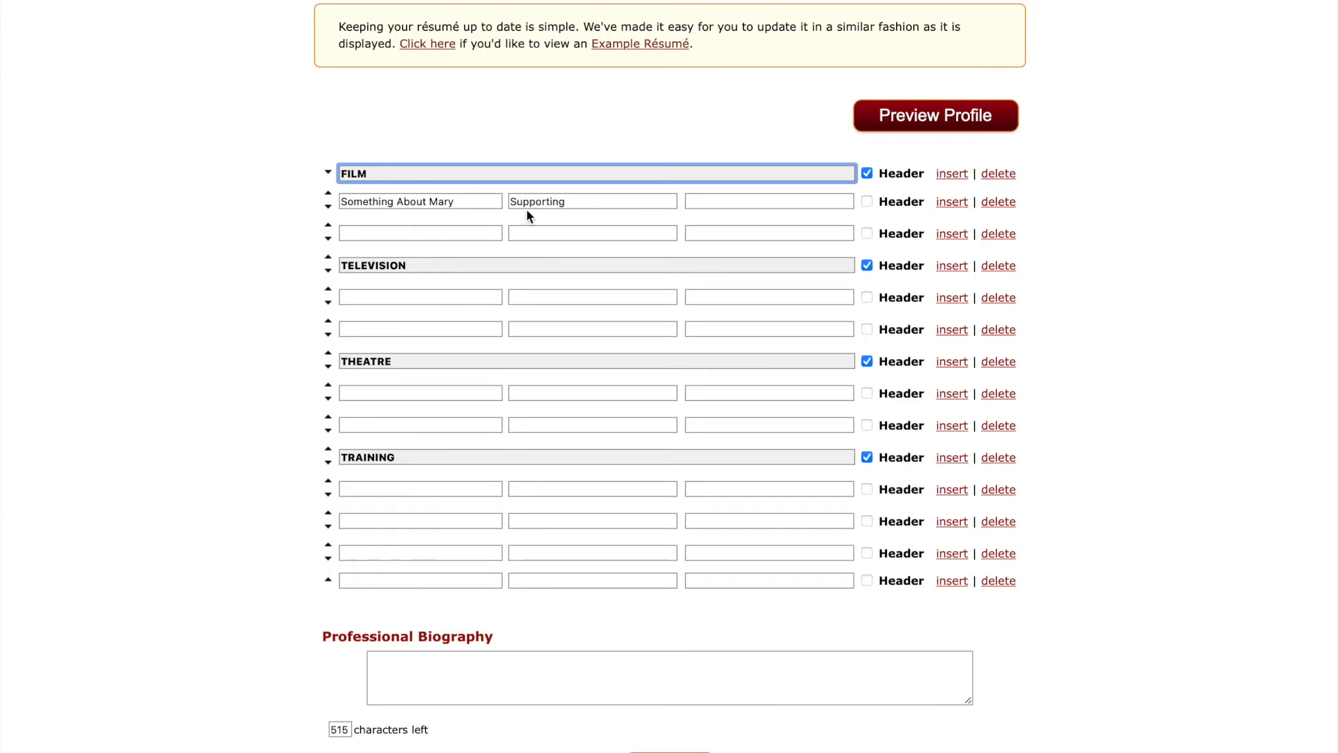
Add the director credit for Something About Mary, deleting the extra studio text.
click(697, 200)
text(Dir)
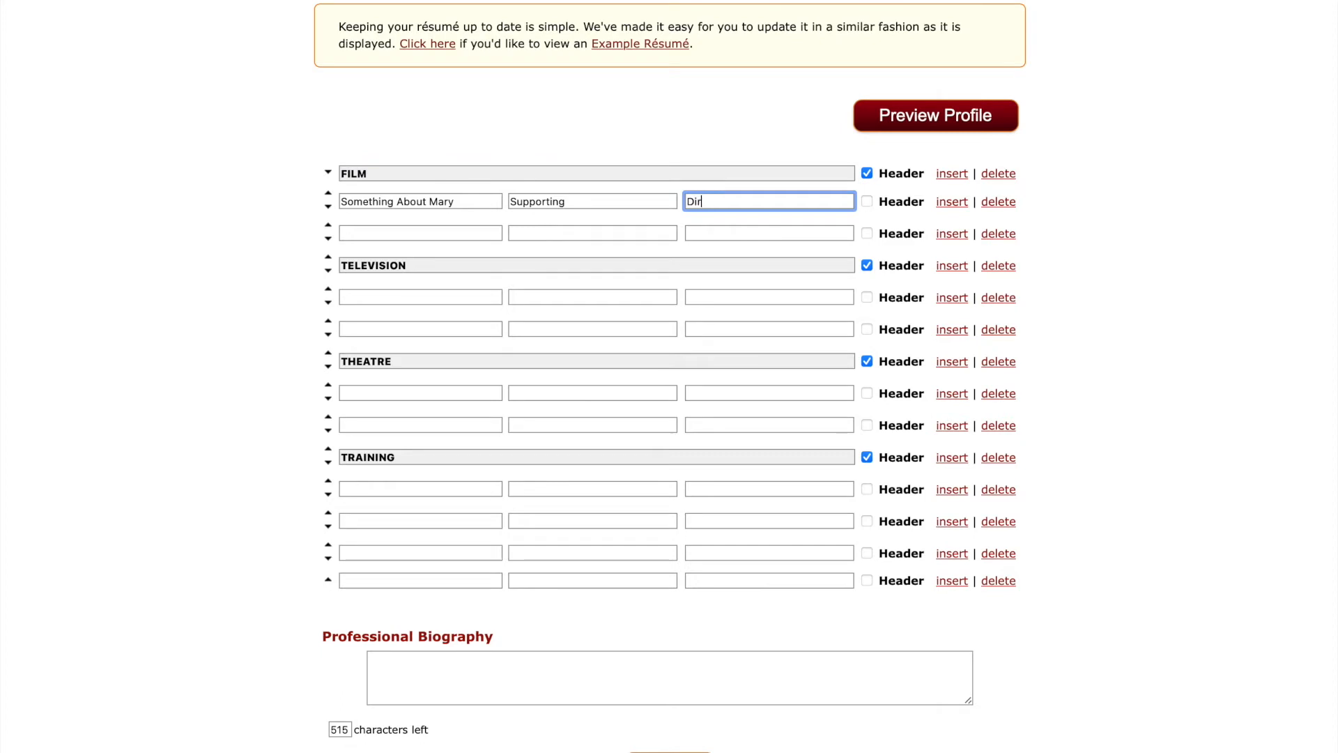
text(:  John Doe/Pamaount Piuctu)
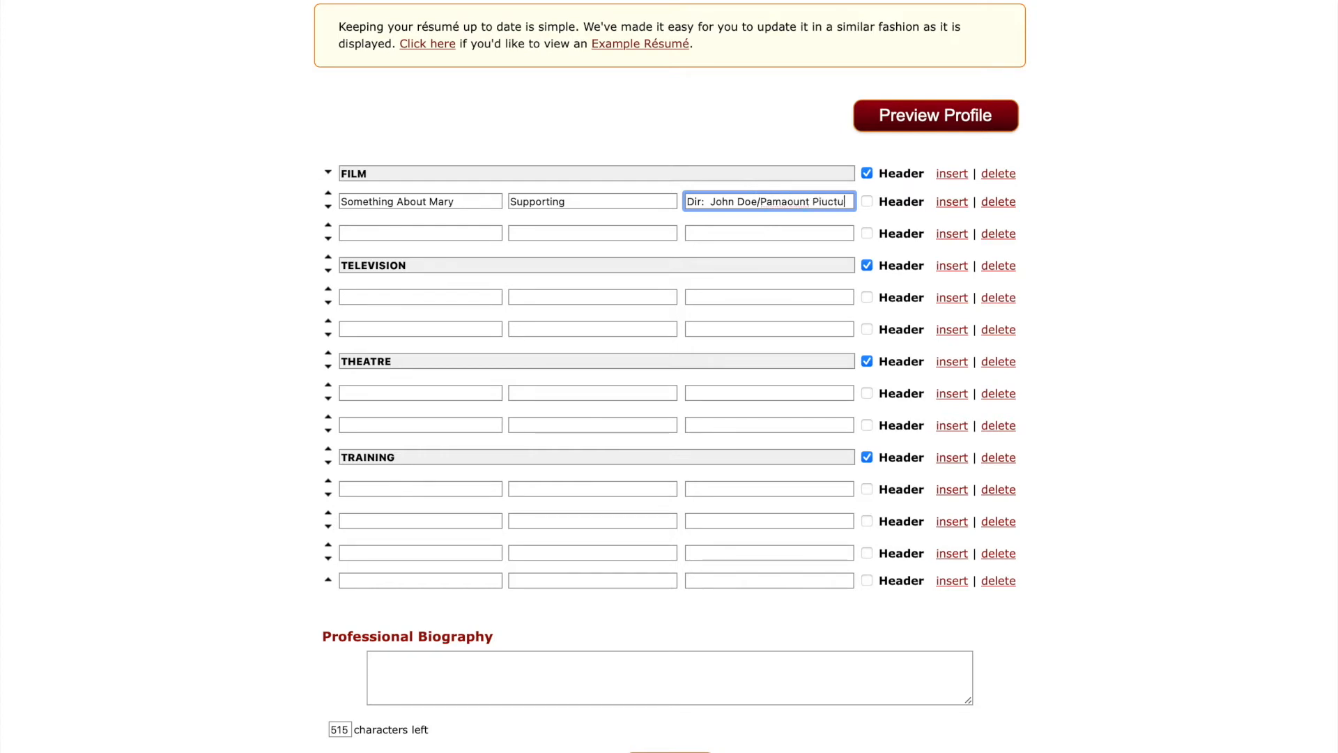
drag(848, 202, 758, 203)
key(BackSpace)
Add The Terminal as a Supporting film credit with its director, fixing the surname typo.
click(416, 234)
text(The Terminal)
key(Tab)
text(Supporting)
key(Tab)
text(Dir)
text(:  S)
key(BackSpace)
text(Steven Peilberg)
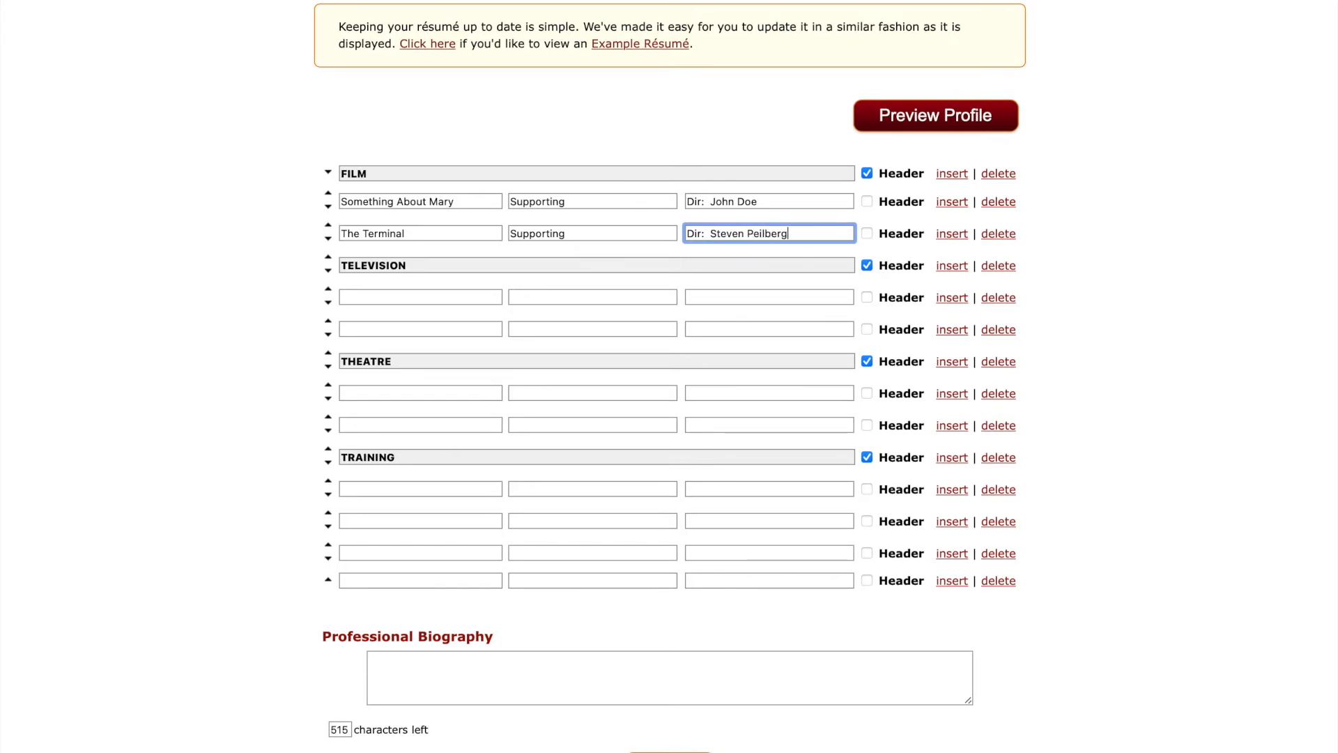
click(755, 233)
key(BackSpace)
text(Sp)
Enter Curb Your Enthusiasm as the first Television credit, accepting the spelling correction.
click(397, 296)
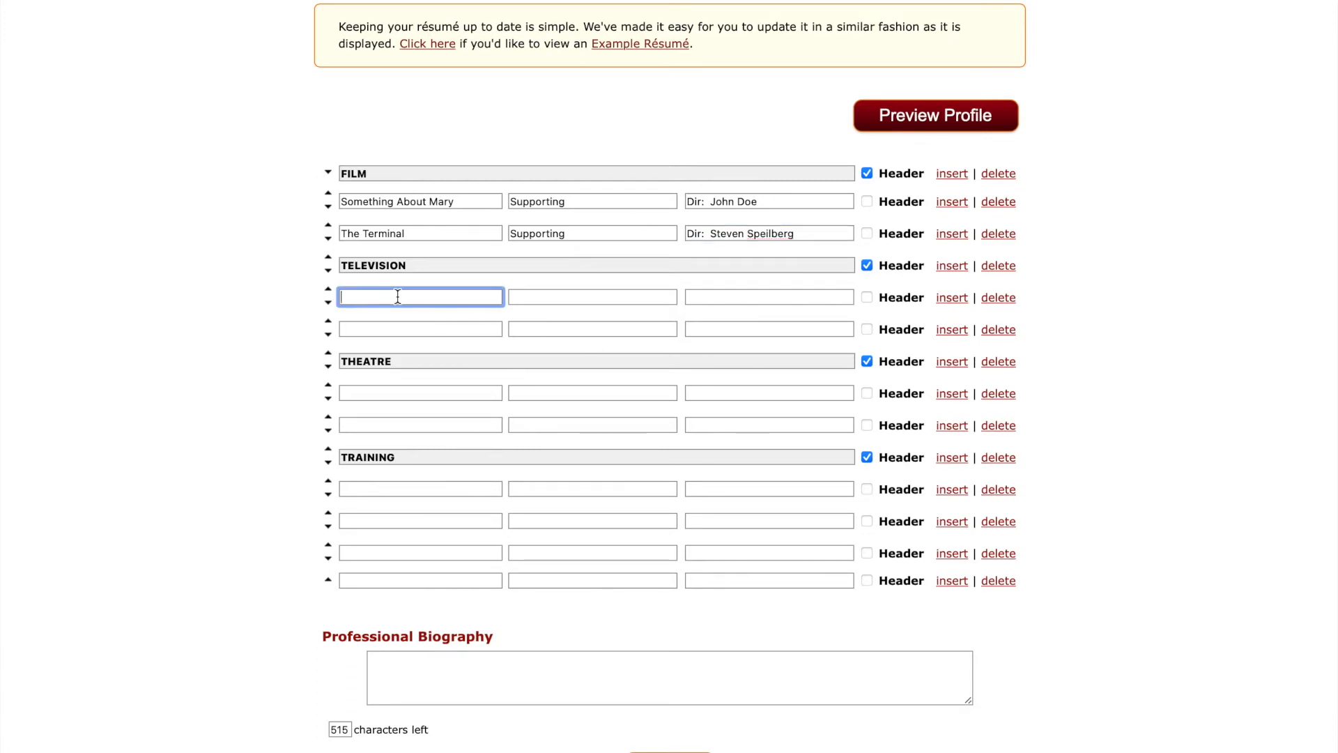
text(Curb Your Enthusiam)
key(Return)
Change The Terminal's role from Supporting to Lead.
click(555, 297)
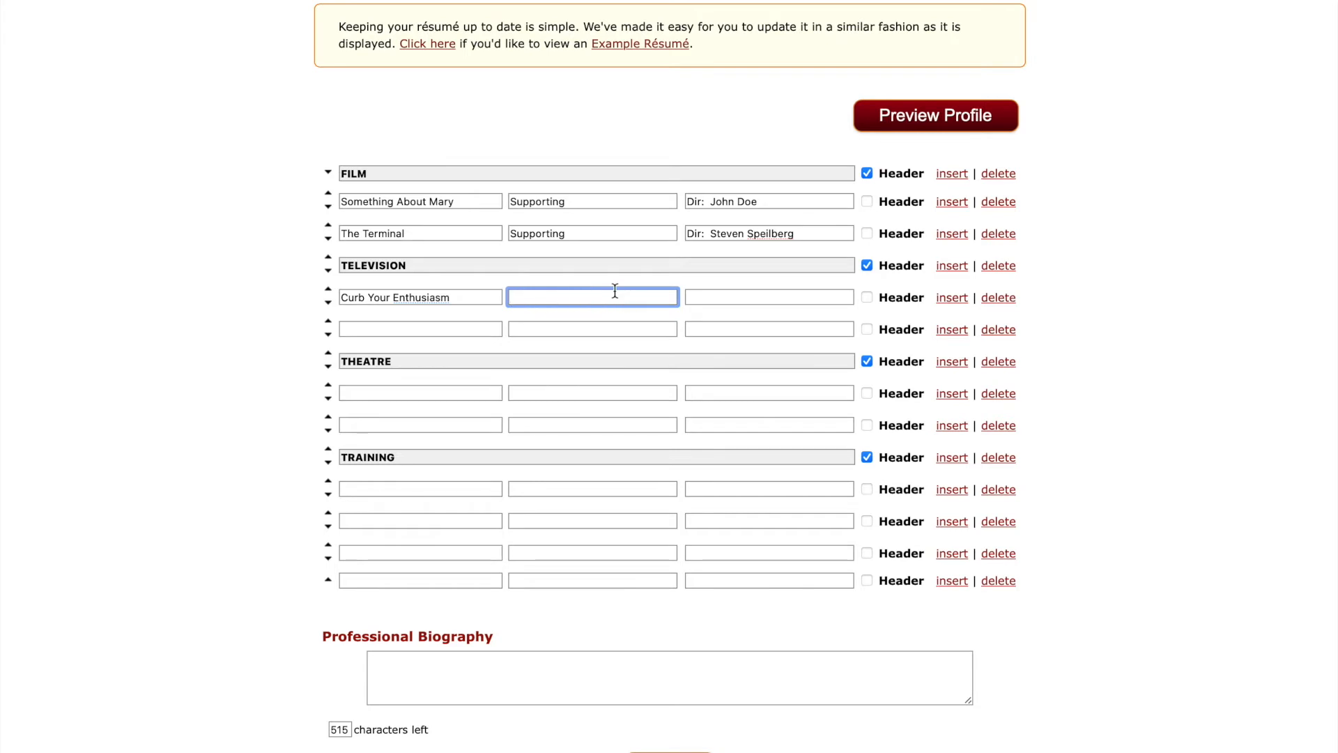
double_click(543, 233)
text(Lead)
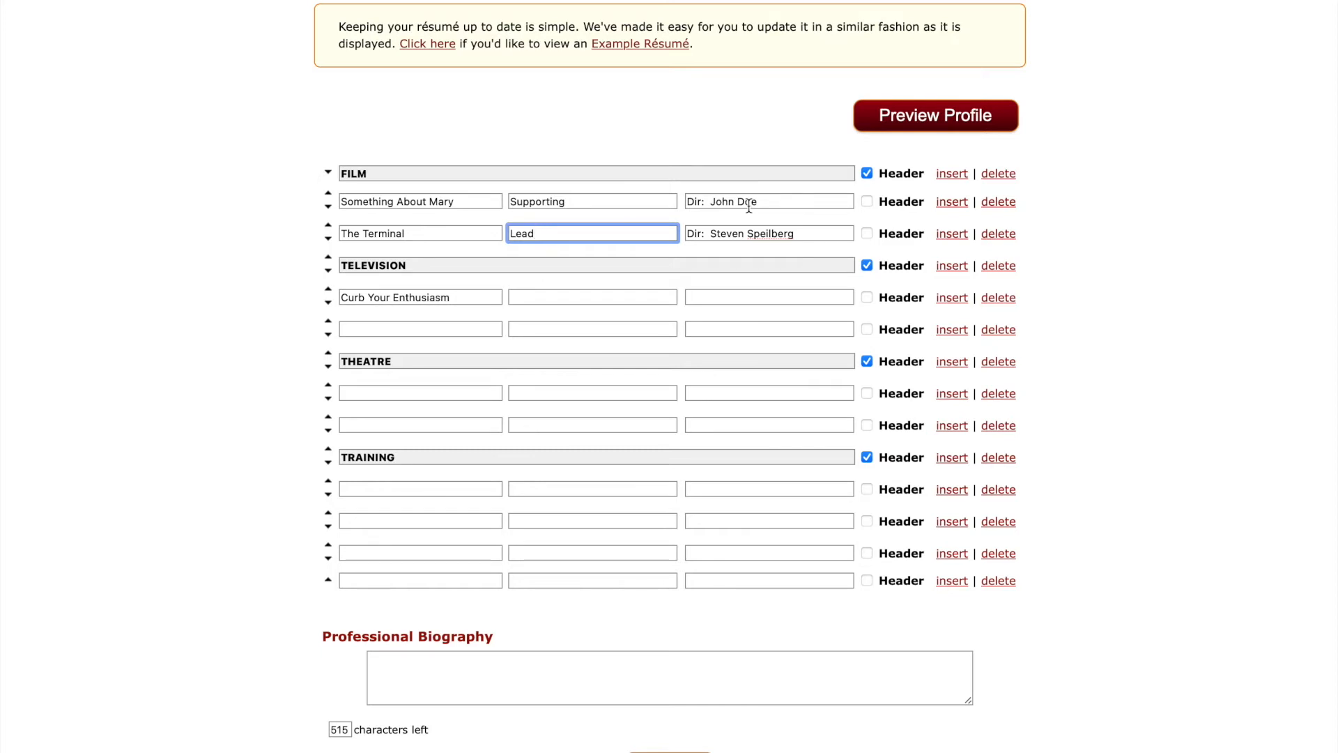
click(563, 201)
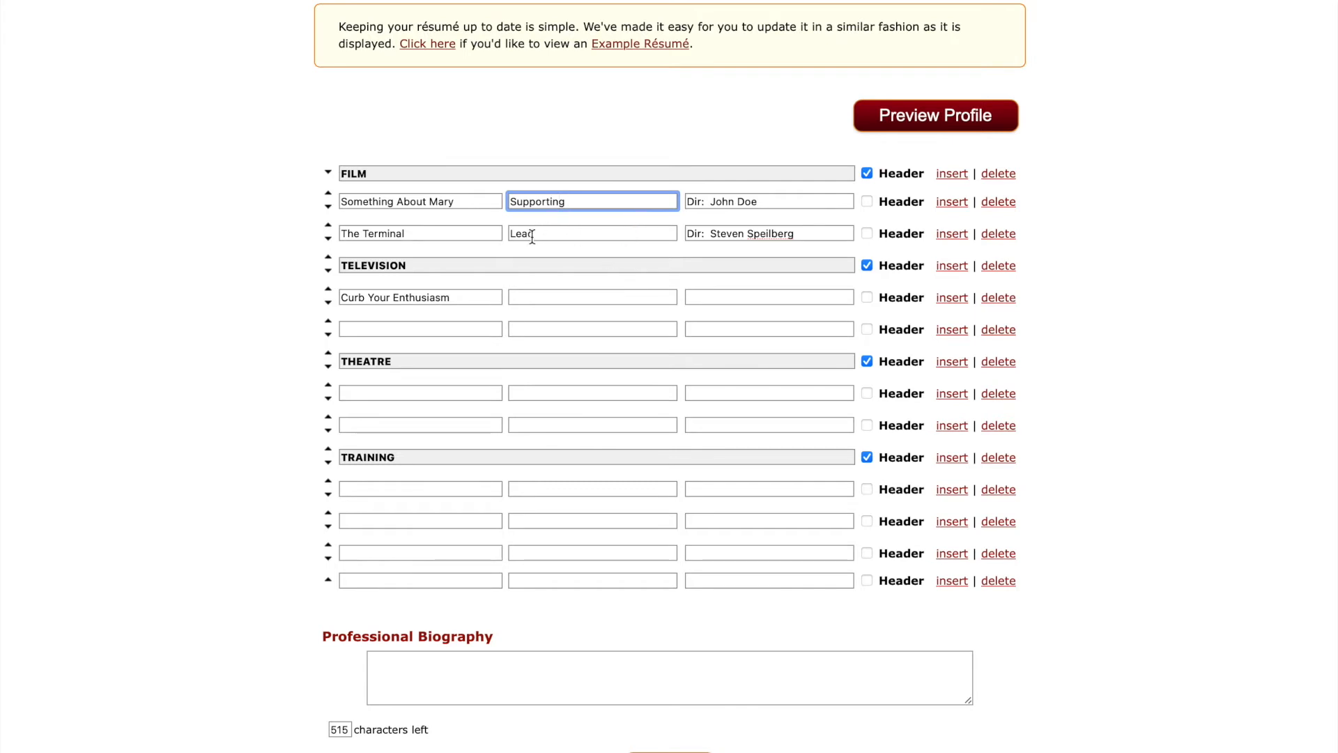
Give Curb Your Enthusiasm the role Guest Star and its director credit.
click(534, 295)
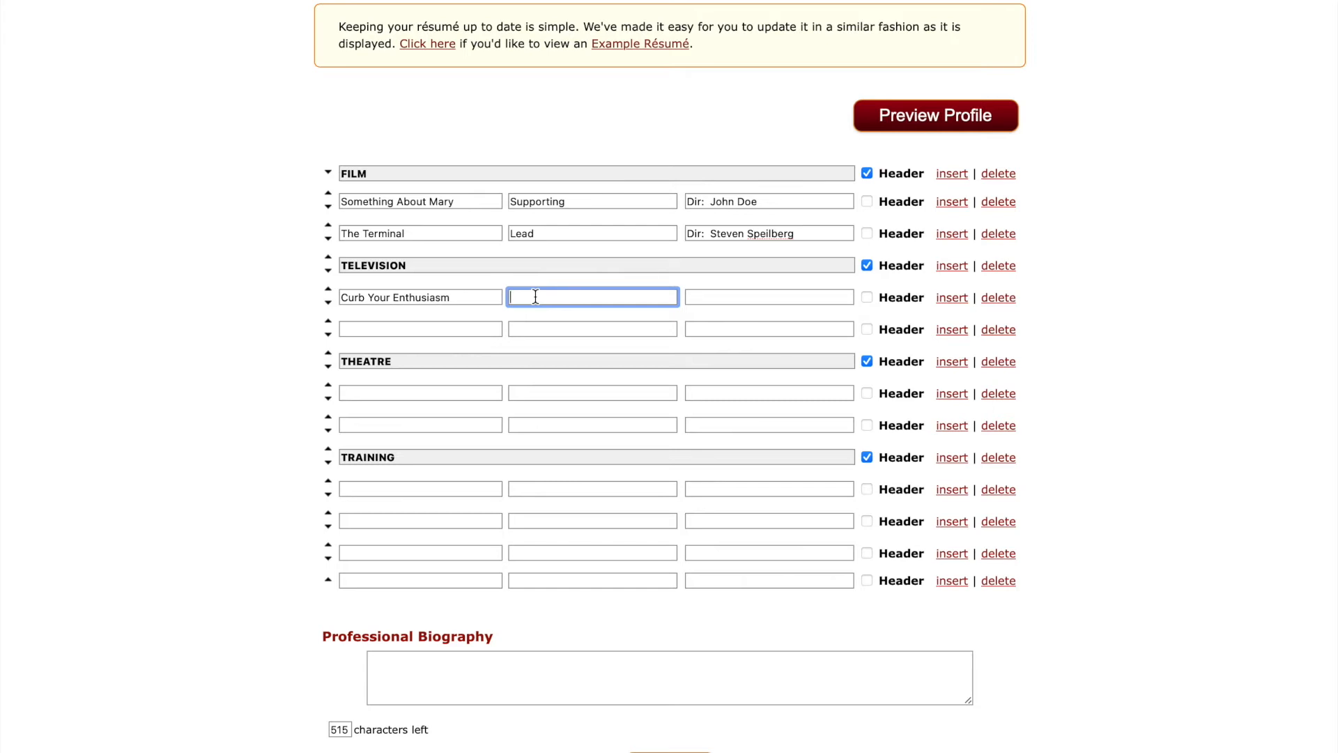
text(Guest Star)
key(Tab)
text(D)
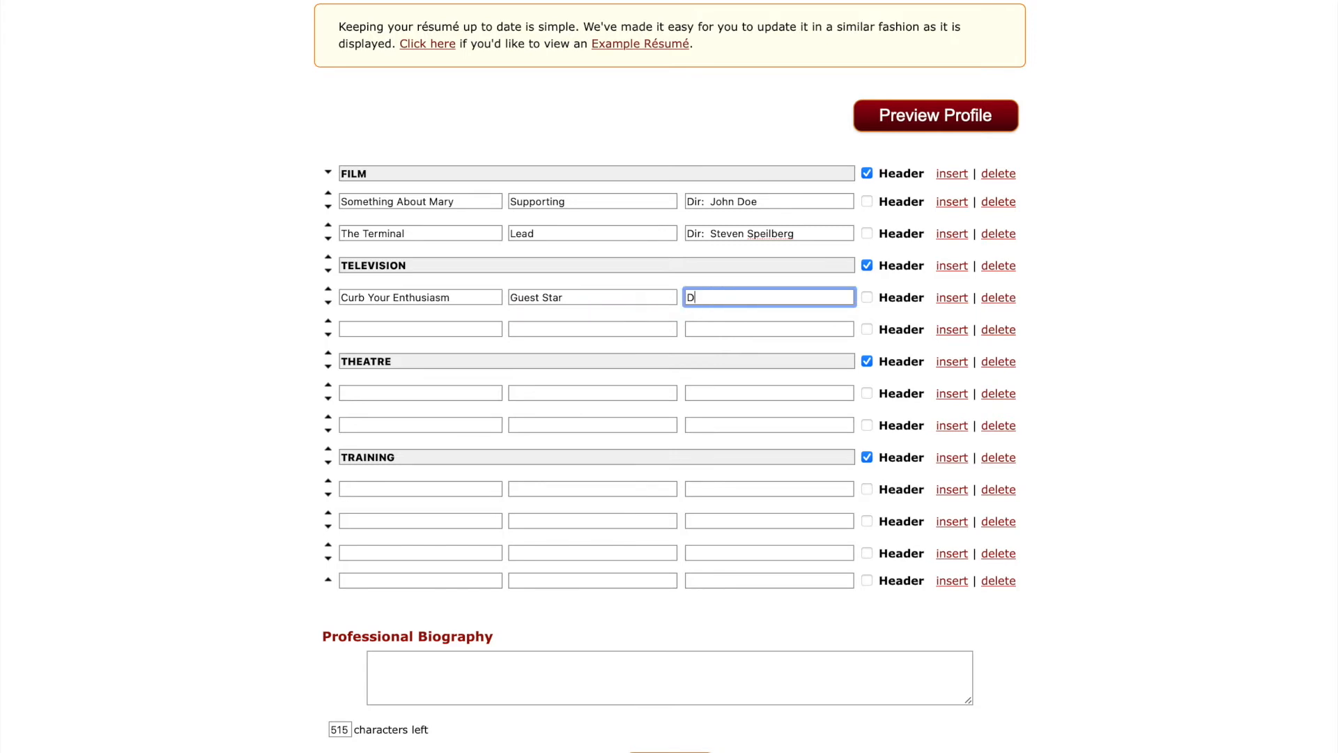
text(ir:  Robert Weide)
Add Stong Medicine as a Recurring television credit with its director.
click(372, 329)
text(S)
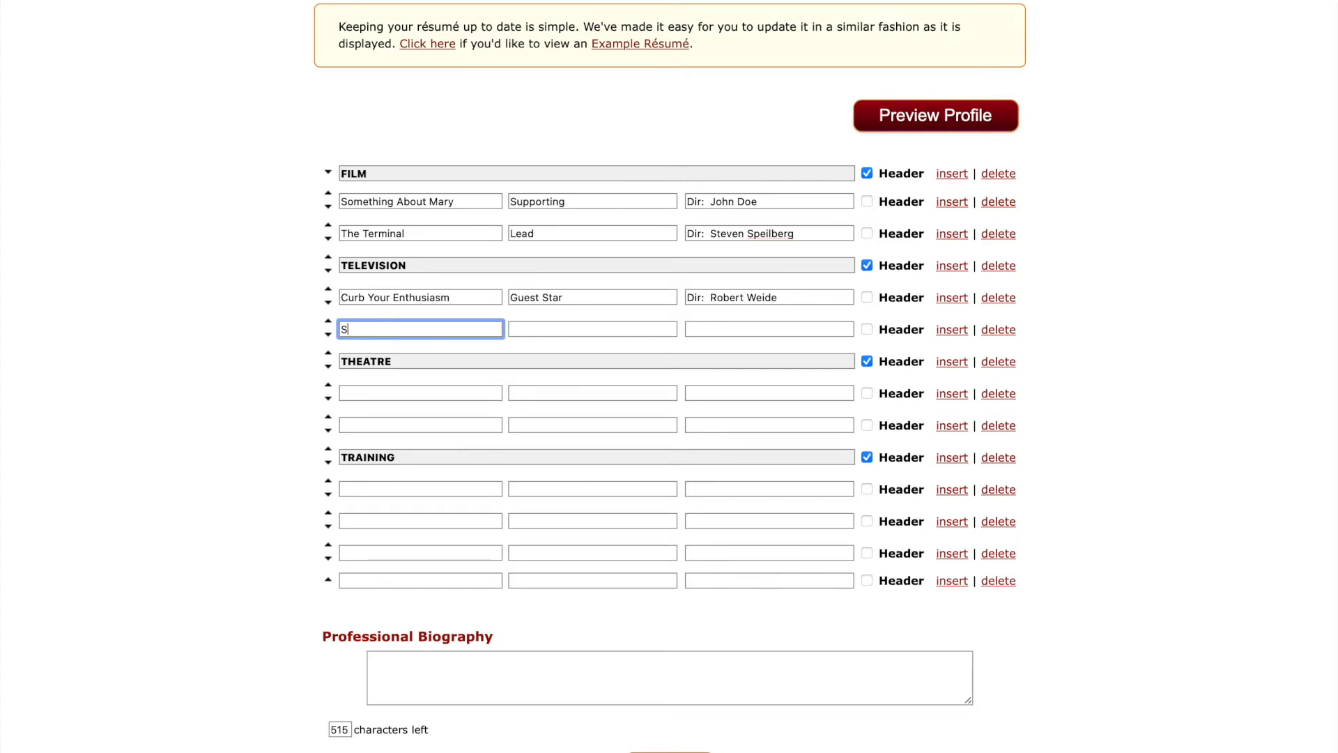
text(tong Medicine)
key(Tab)
text(Recurring)
key(Tab)
text(Dir:  )
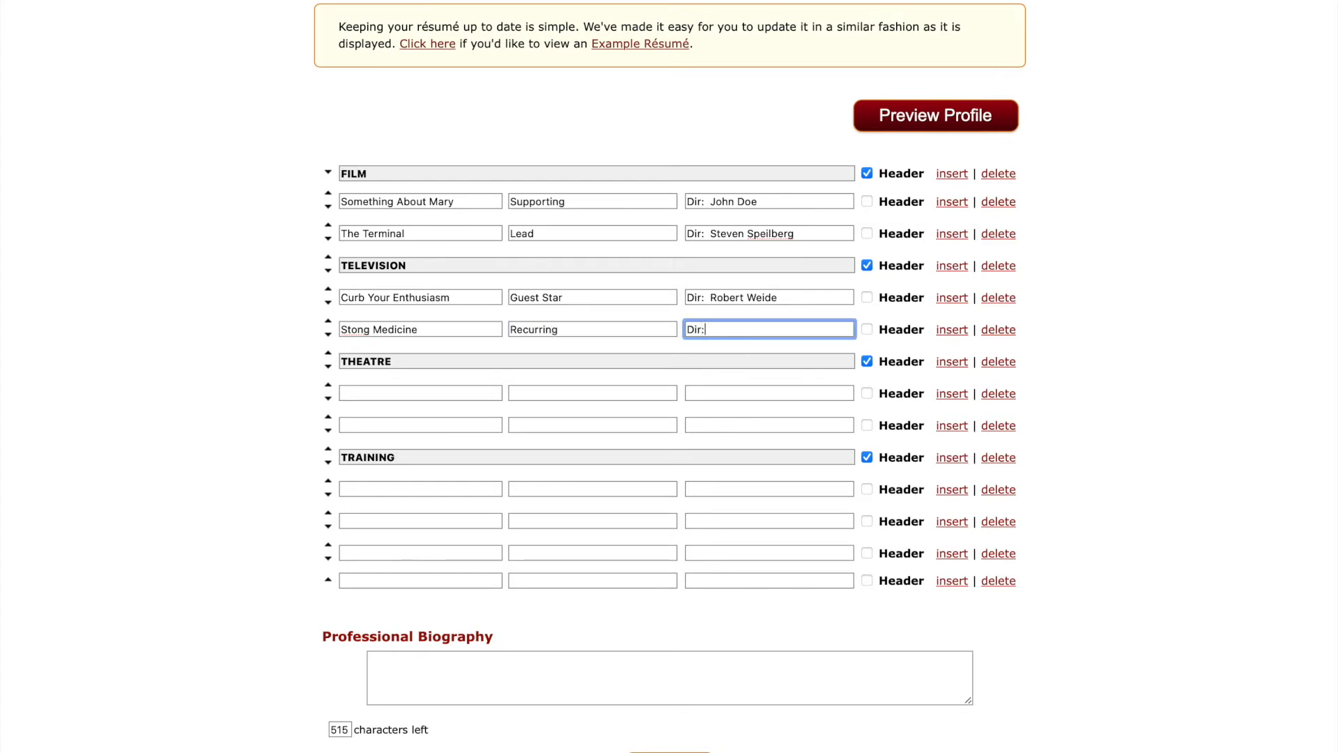
Add A Midsummer Nights Dream, First Fairy, Majestic Theatre as the first Theatre credit.
click(364, 397)
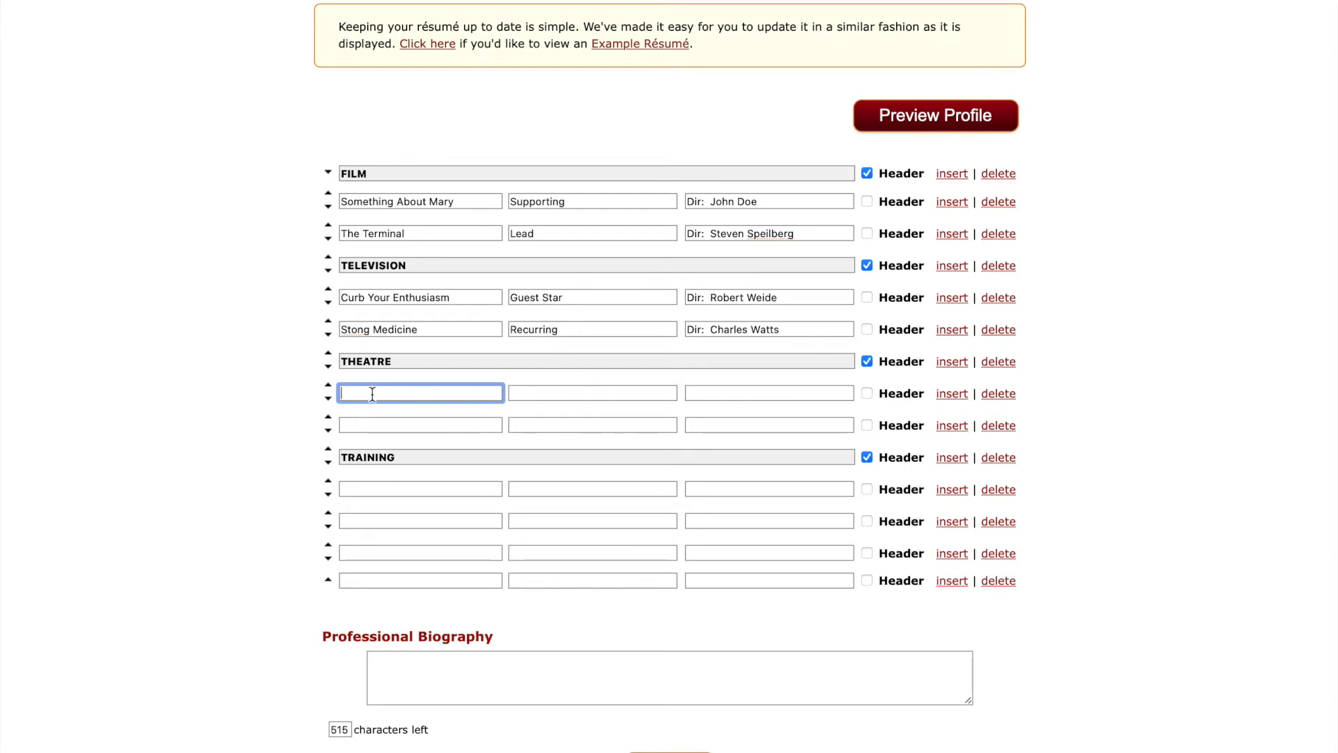
text(A Midsummer Nights Dream)
key(Tab)
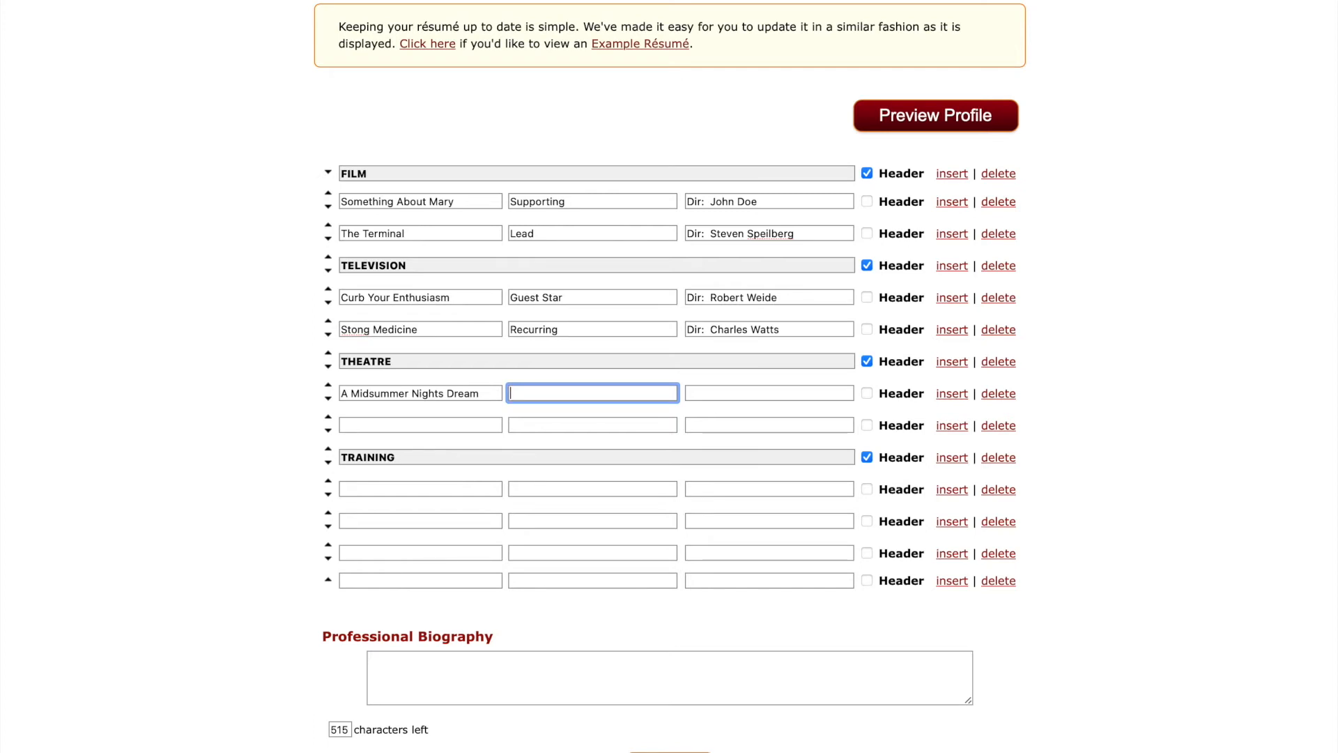
text(First Fairy)
key(Tab)
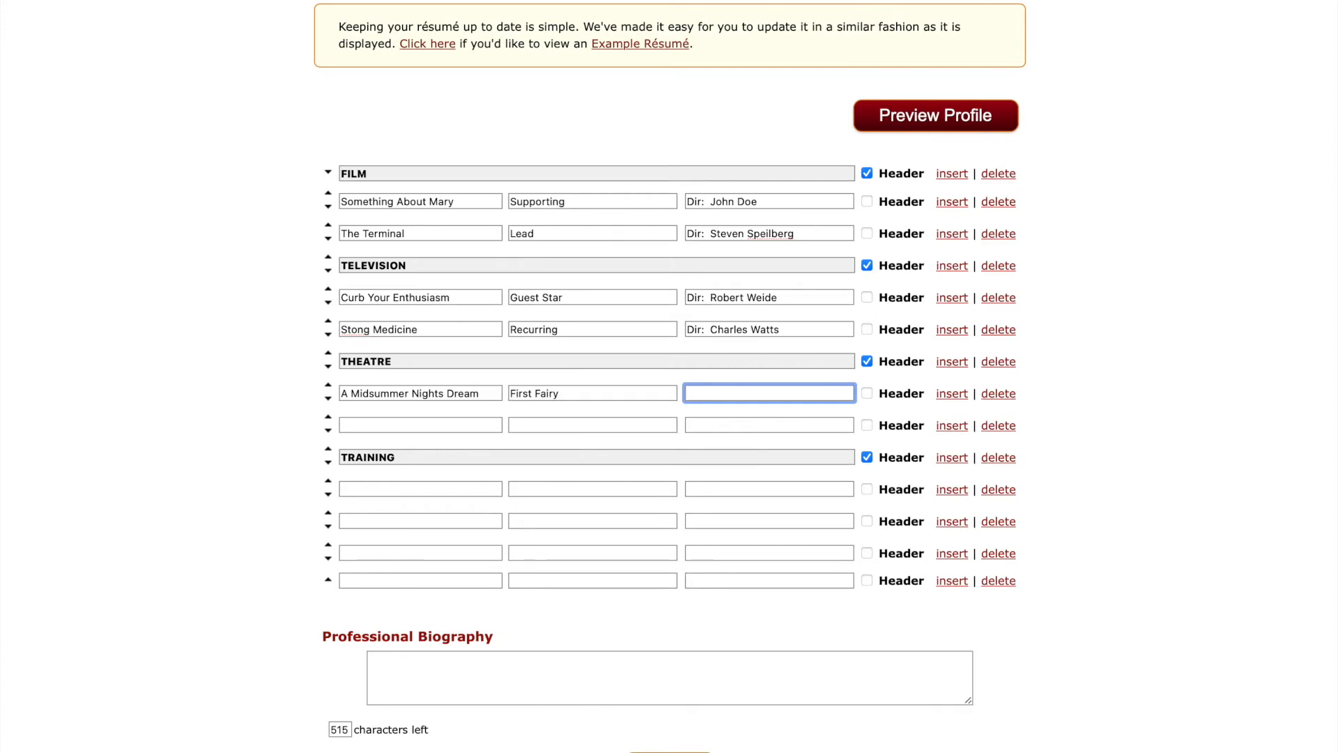
text(Majestic Theatre)
Add Rumors, Claire, Wilson Studio Theatre as the second Theatre credit.
click(370, 422)
text(Rumors)
key(Tab)
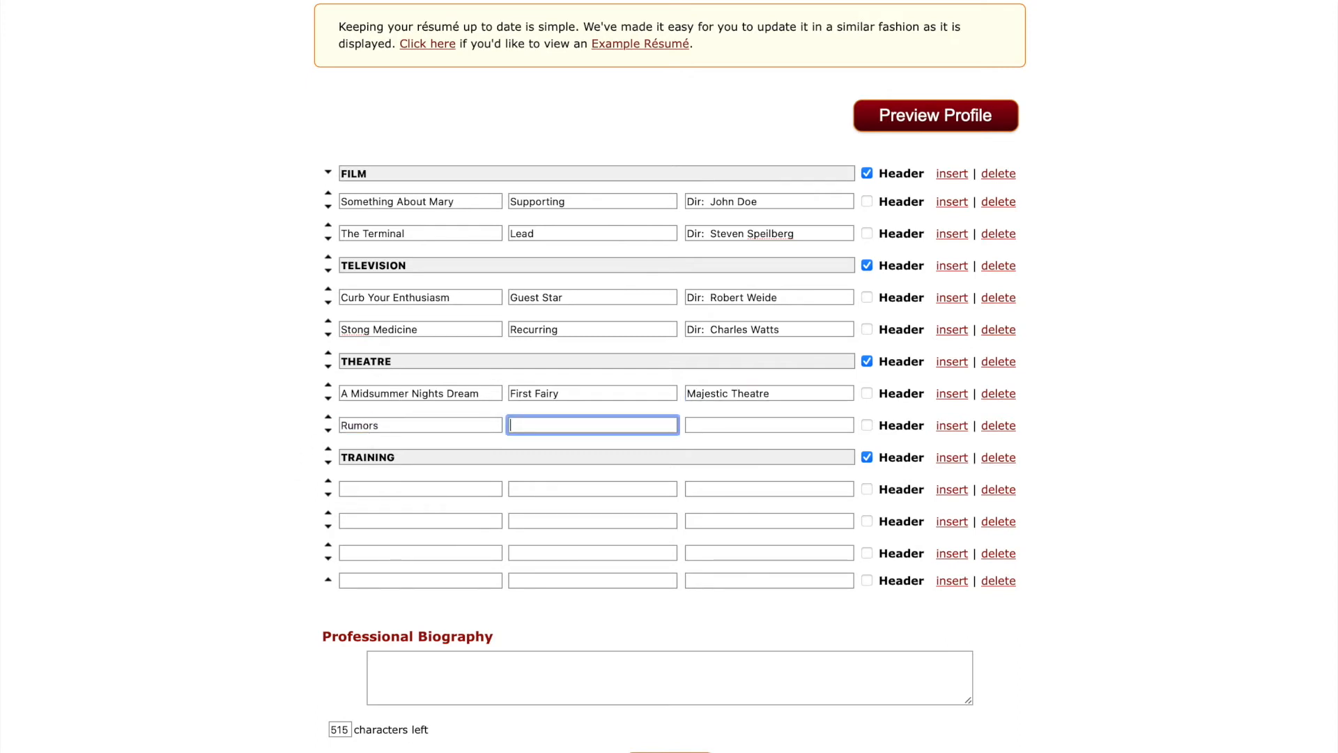
text(Claire)
key(Tab)
text(W)
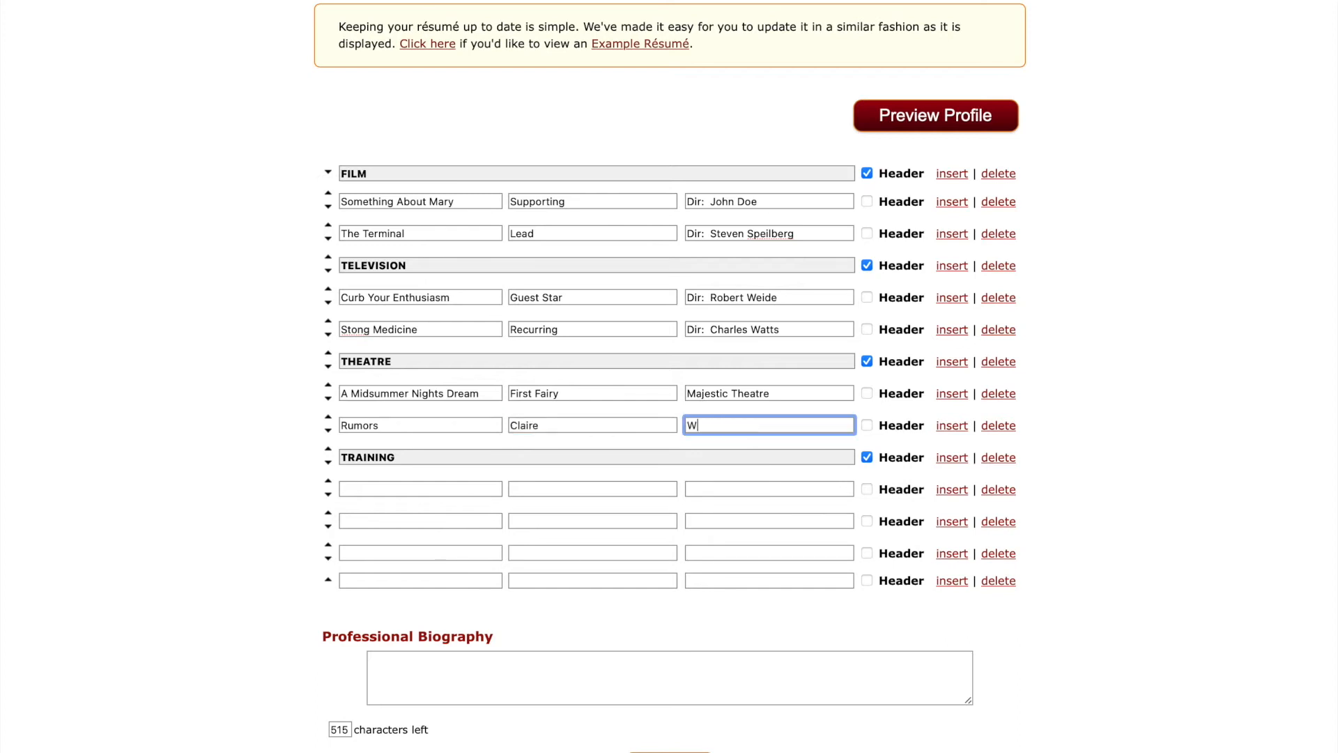
text(ilson Studio Theatre)
click(458, 482)
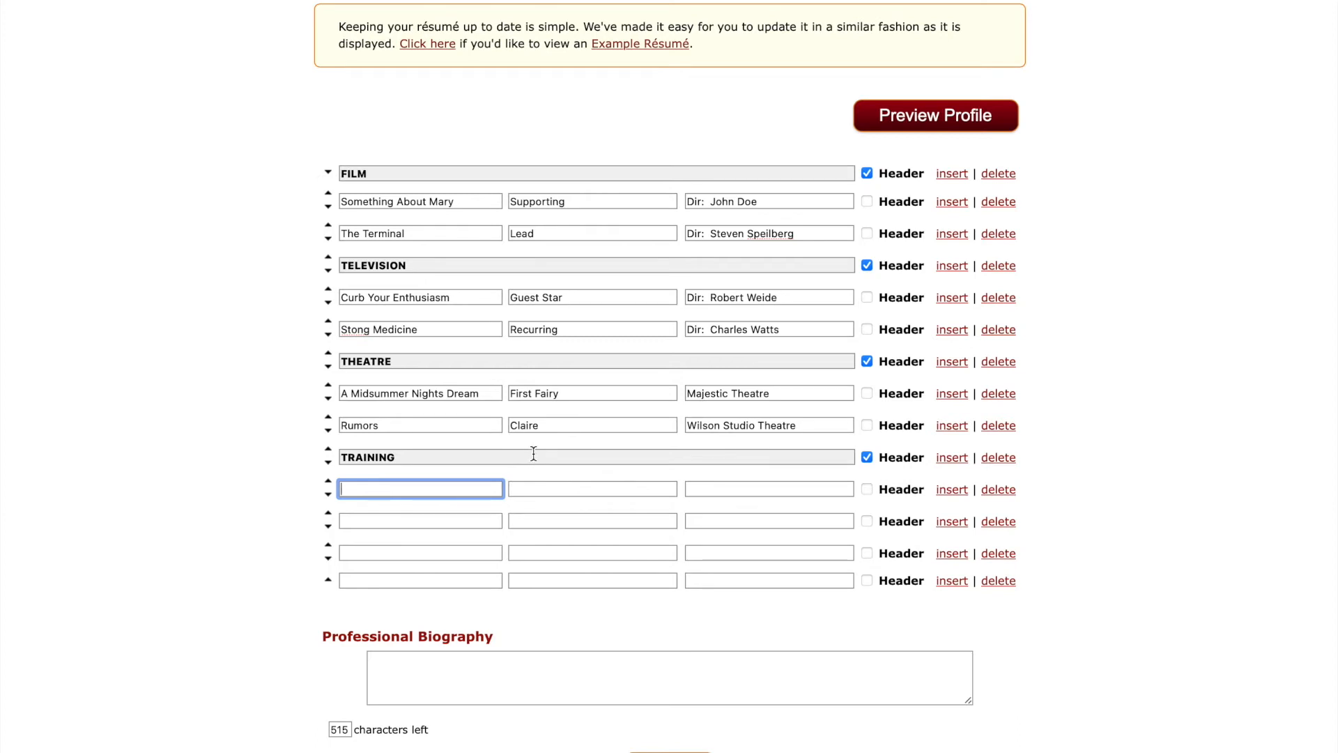
Enter the training course names Acting II, Acting and Voice and Diction.
text(Acting )
text(1)
text(I)
click(380, 523)
text(Acting)
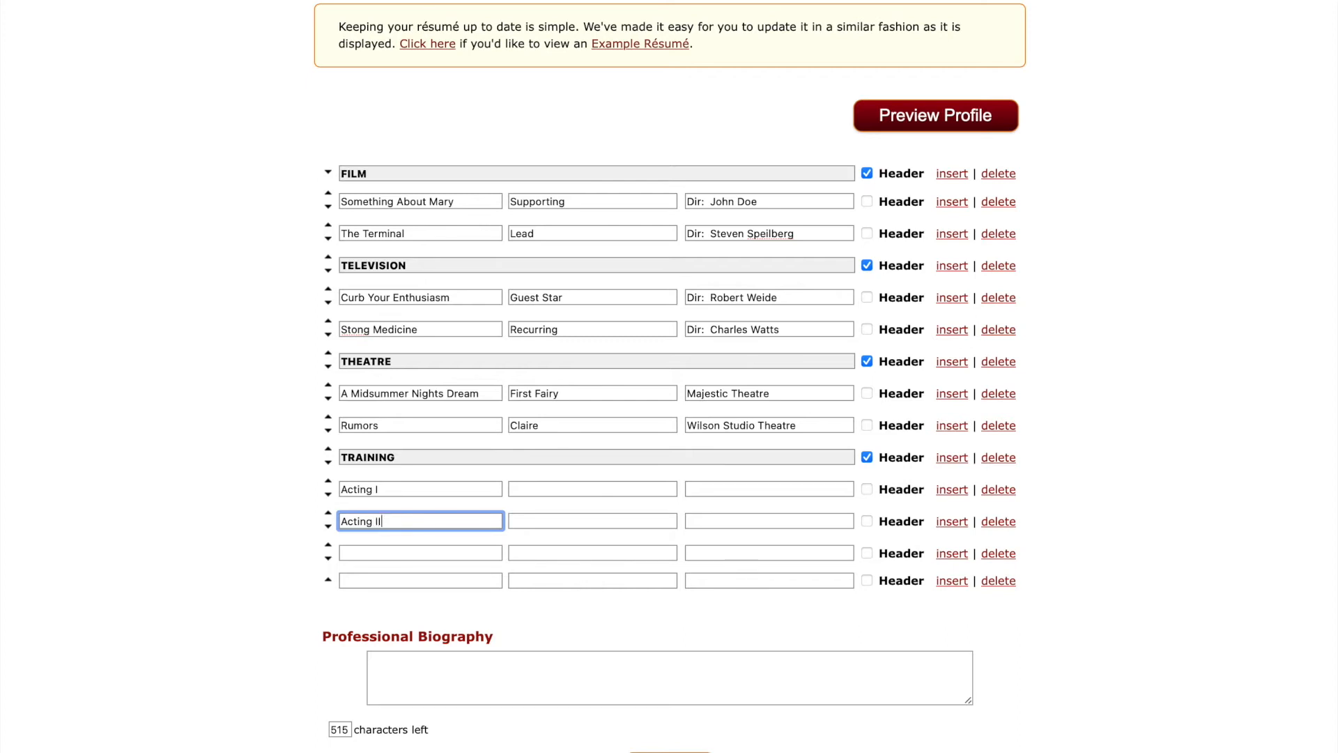
click(394, 551)
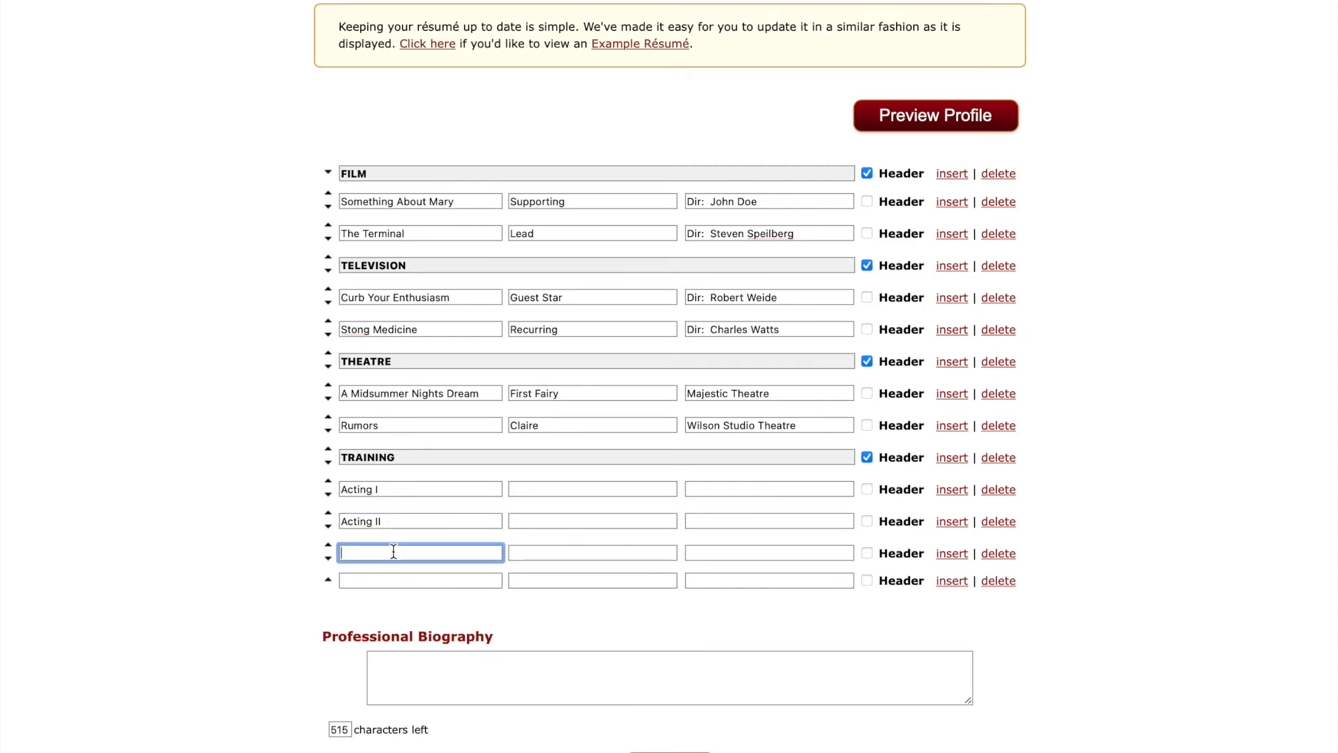
text(Voice and Dicty)
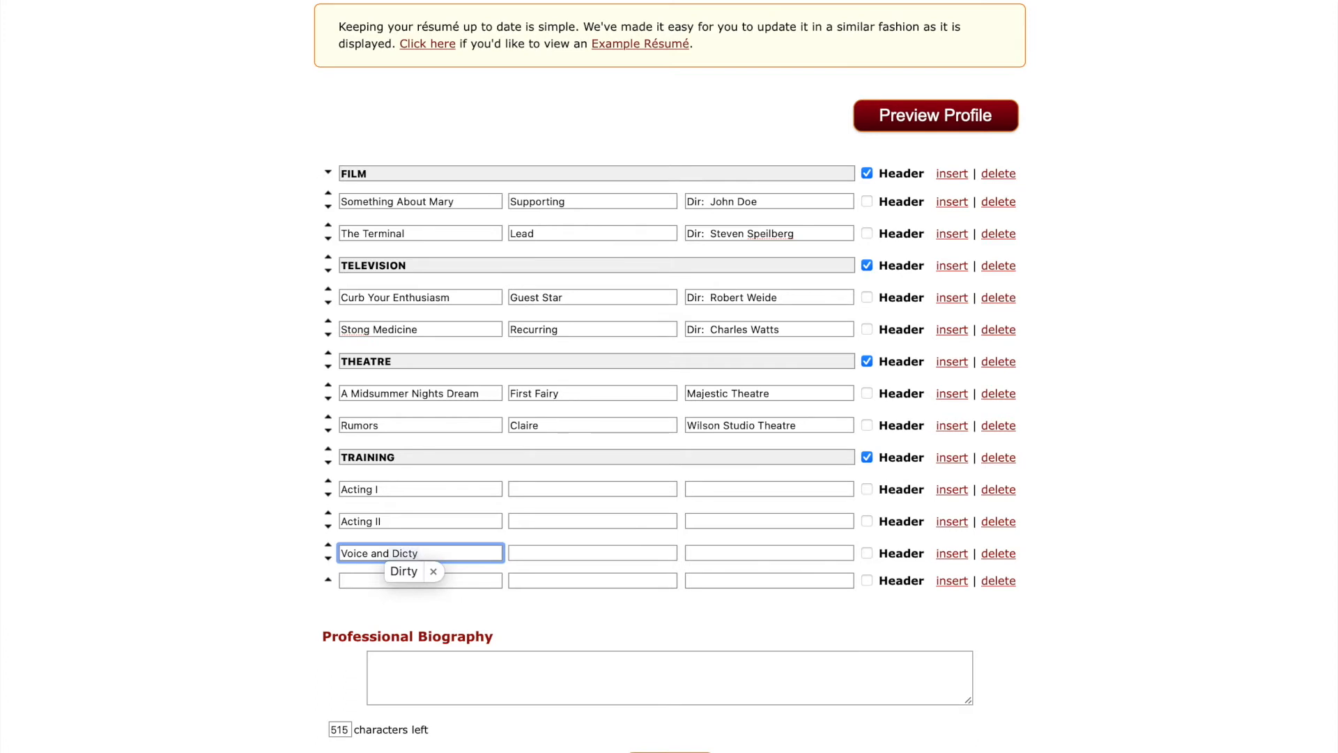
key(BackSpace)
text(ion)
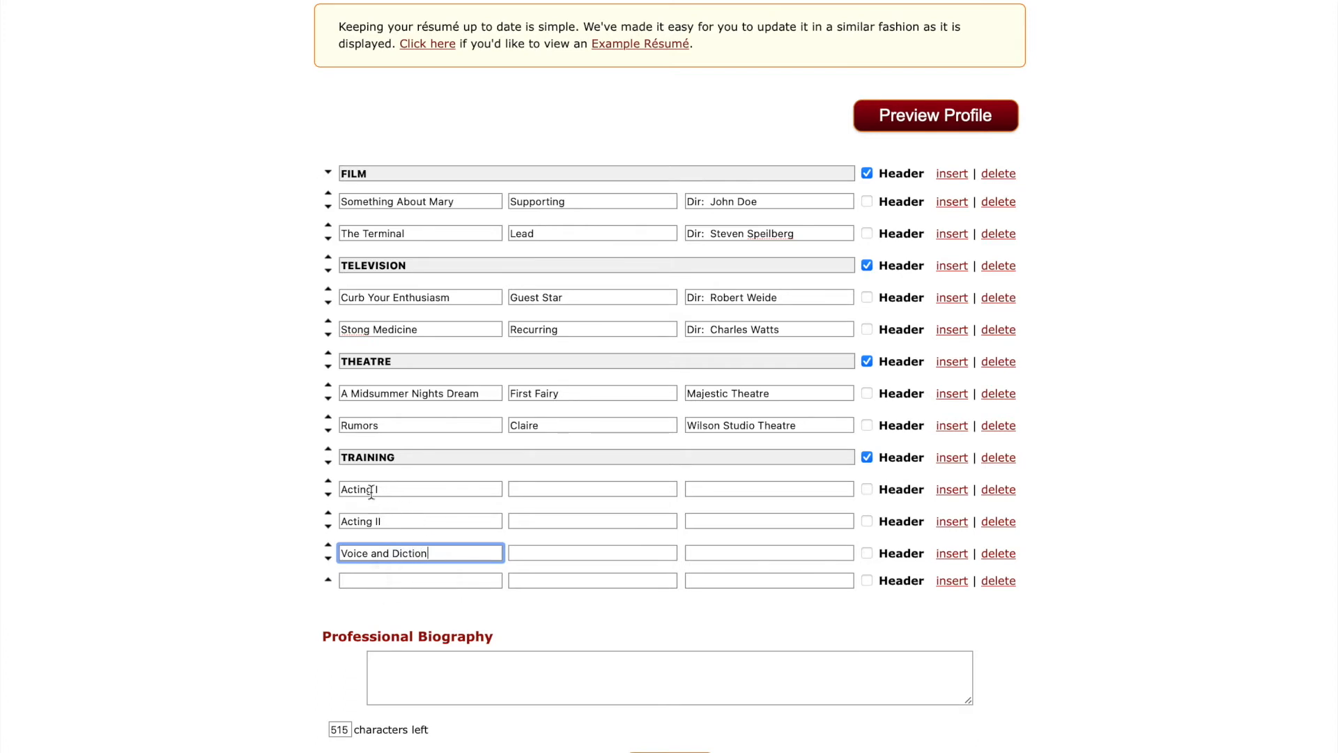
Fill in the instructor and the school TAMUCC for both Acting classes.
click(569, 490)
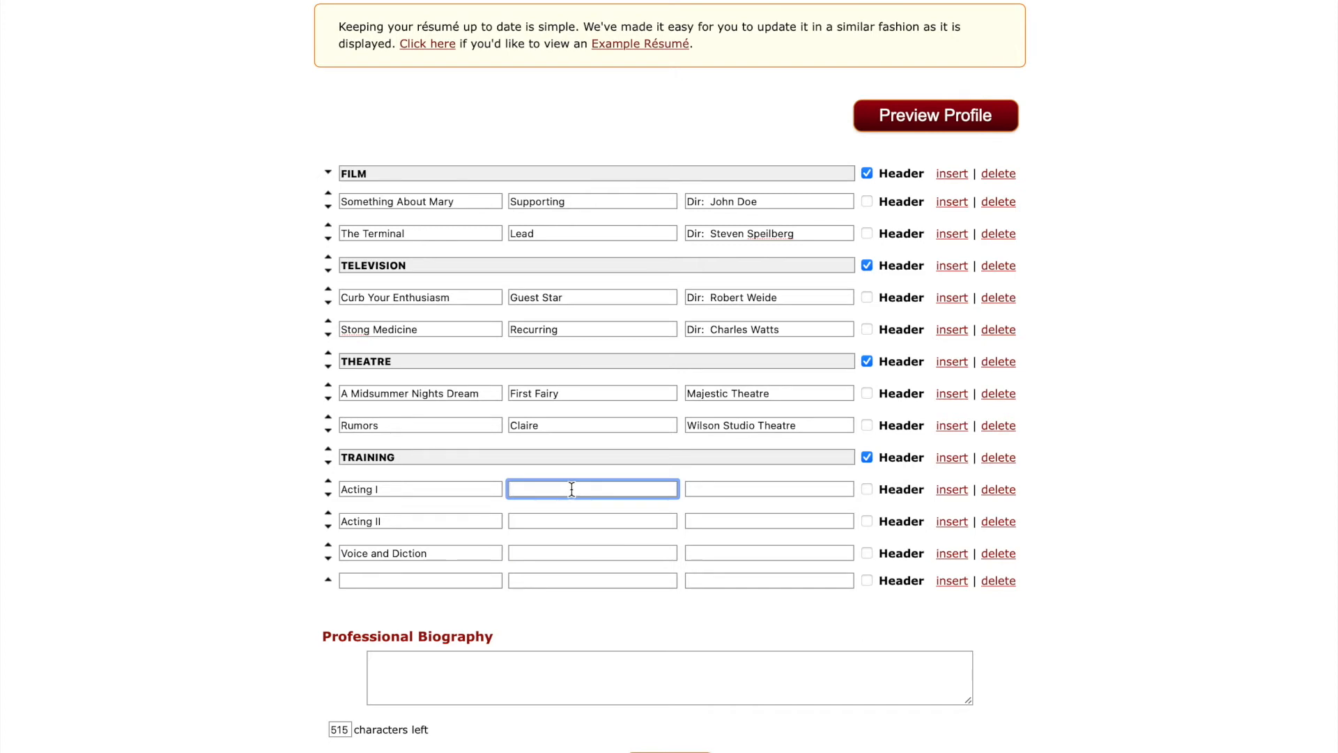
click(763, 486)
click(572, 490)
key(Tab)
text(TAMUCC)
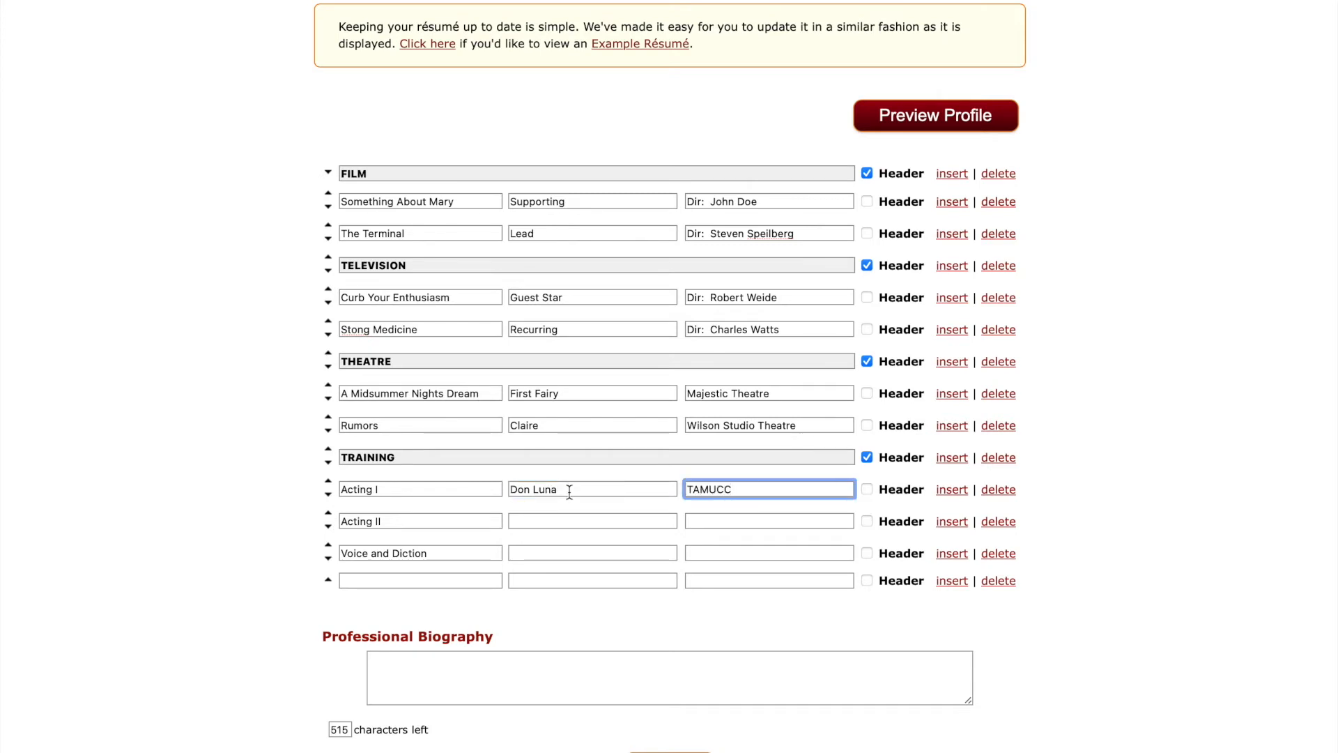
click(551, 518)
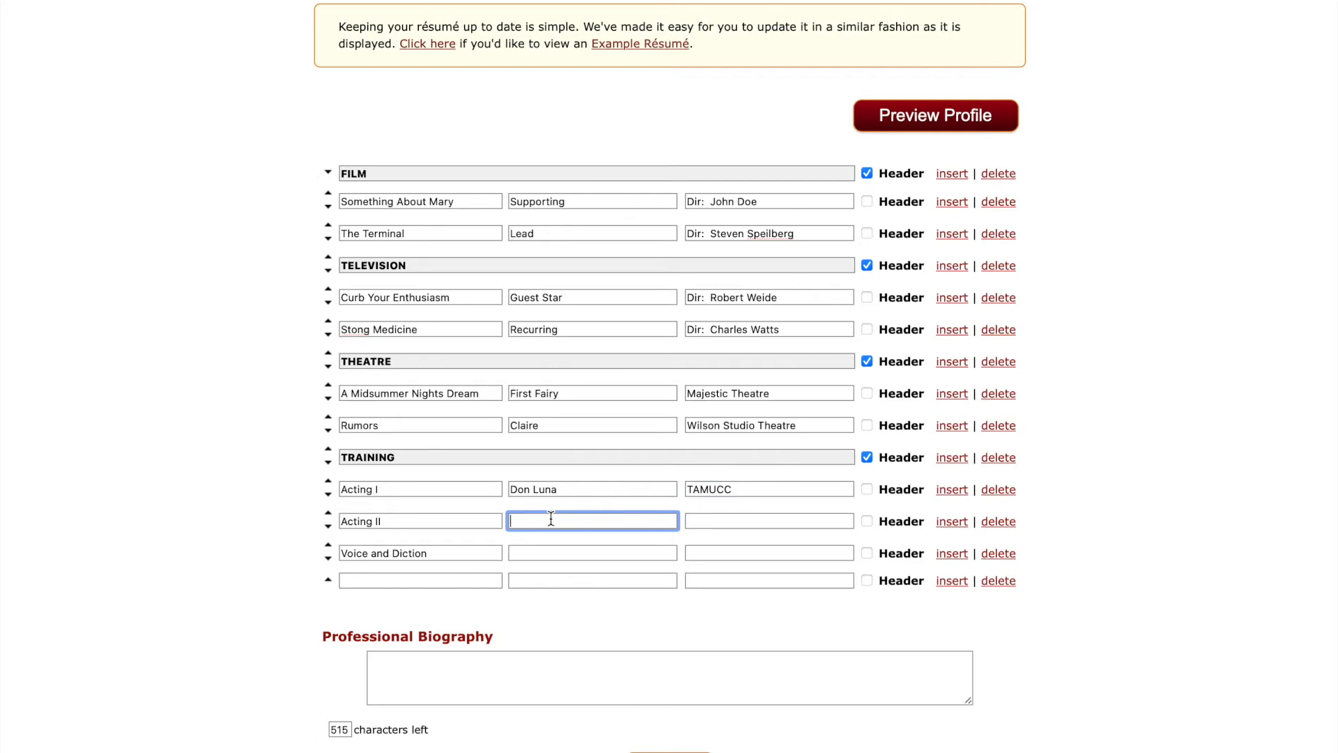
key(Tab)
text(TAMUCC)
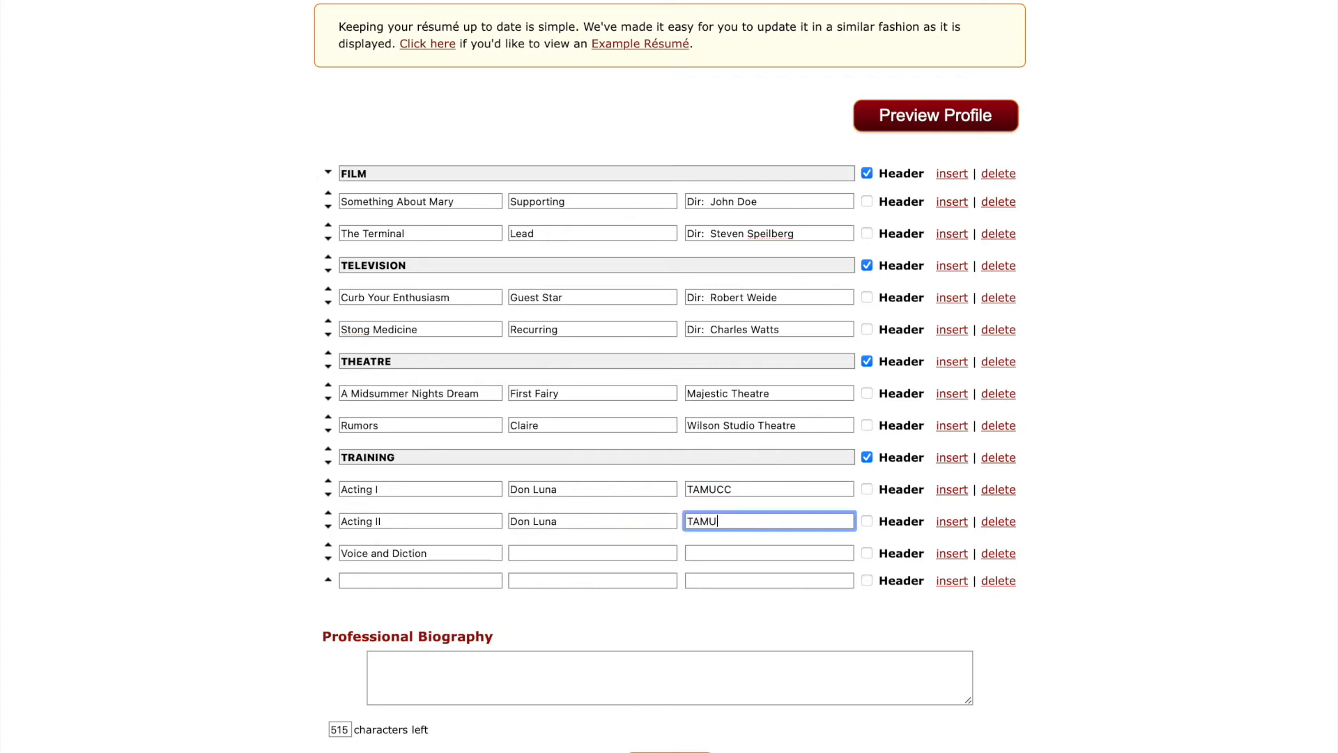
Give Voice and Diction its instructor and the school Del Mar Collage, then correct the instructor name.
click(539, 553)
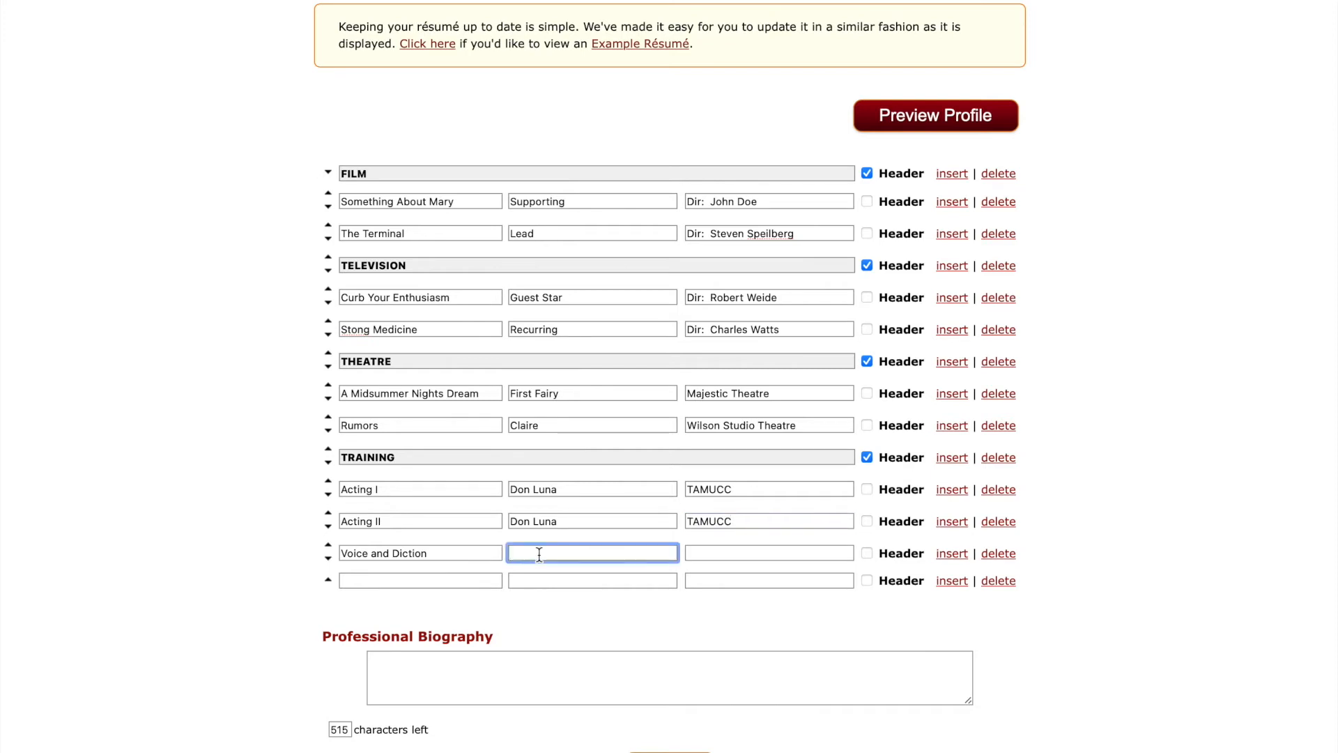
key(Tab)
text(Del Ma)
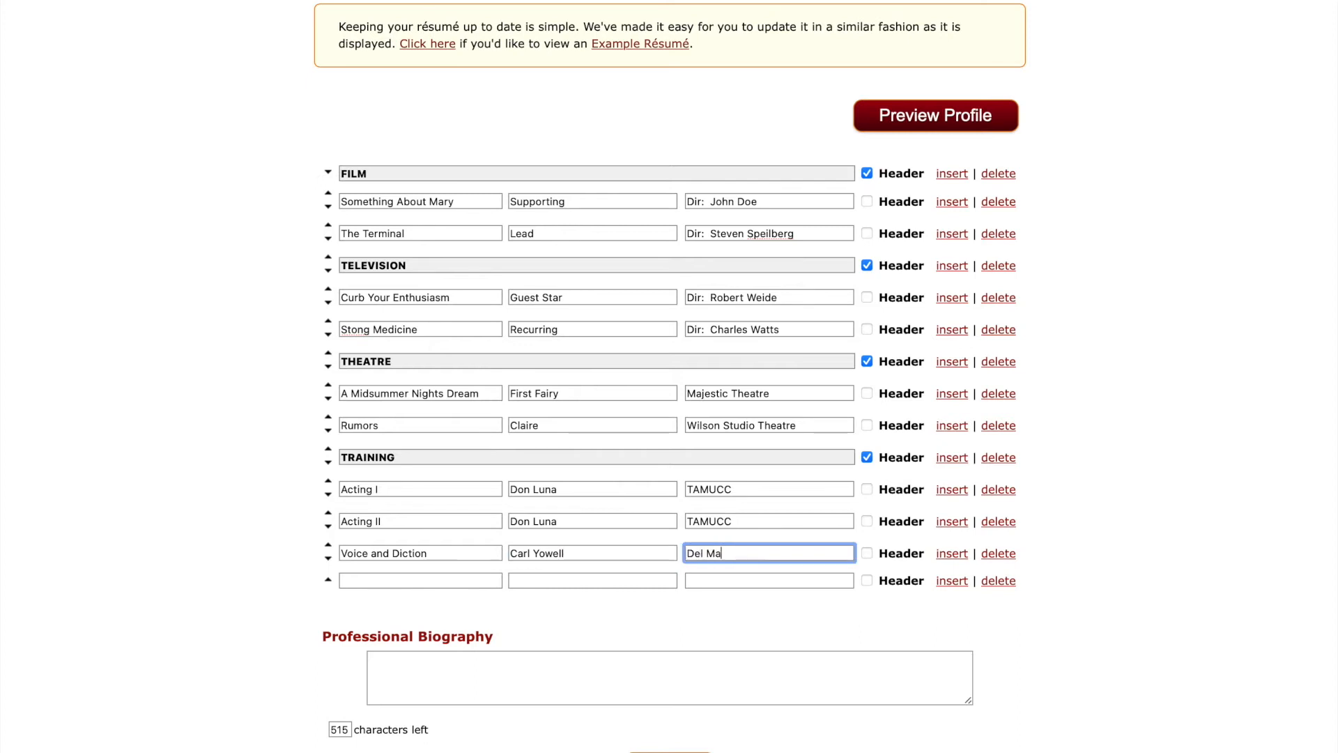
text(r Colla)
text(ge)
triple_click(541, 554)
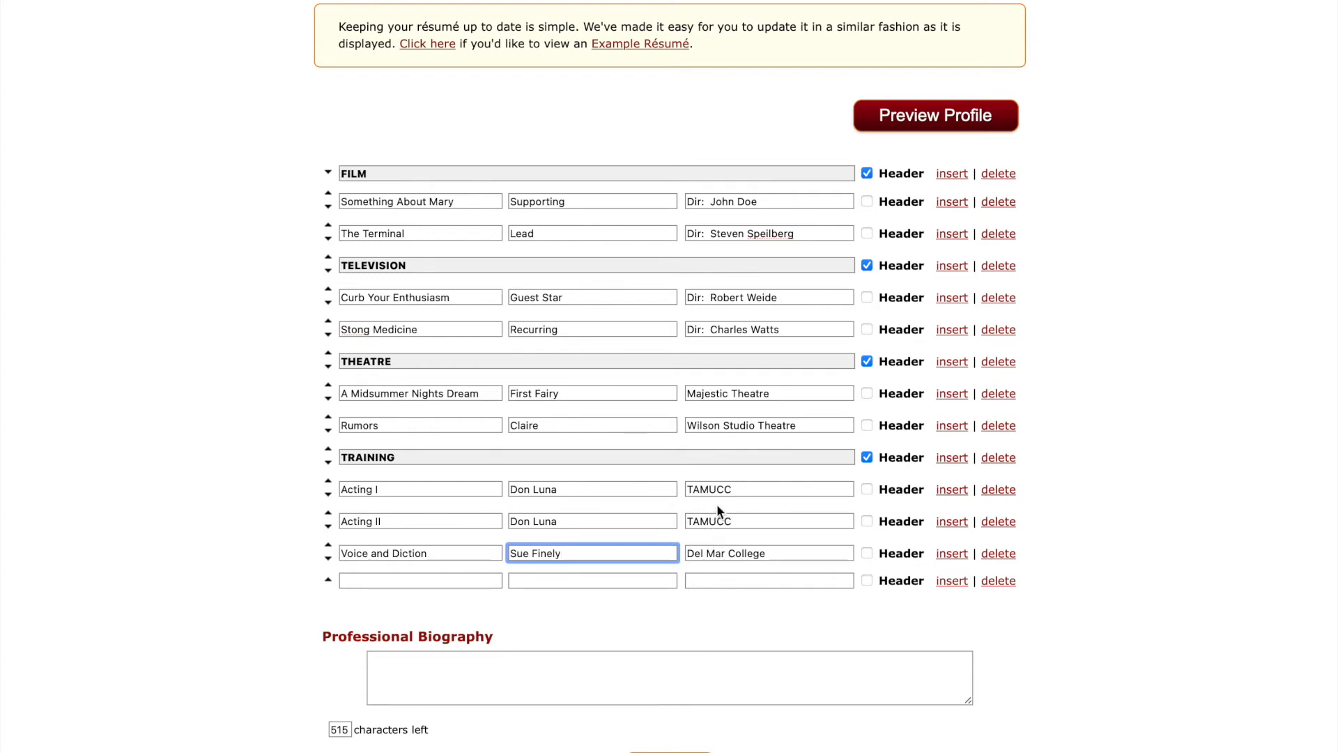
Insert a new training row: Acting for the Camera, with the instructor's name and studio.
click(412, 675)
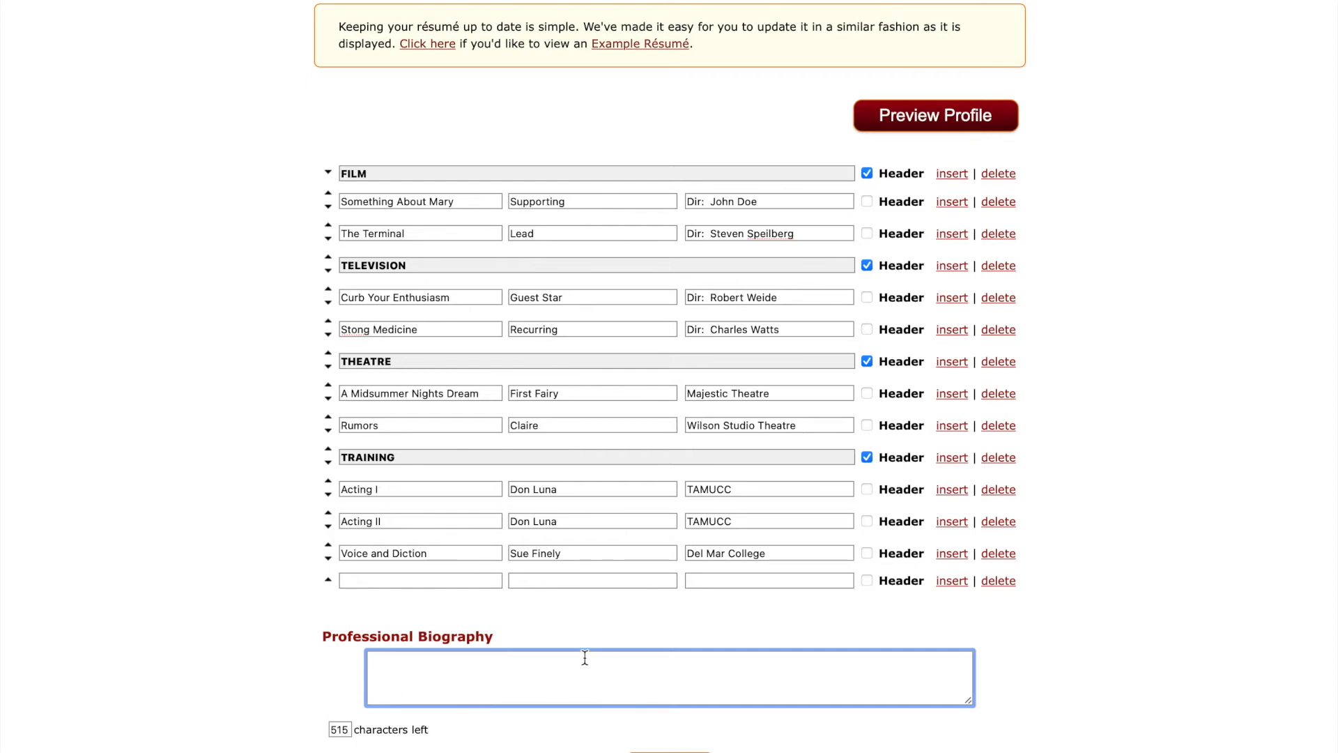
click(958, 583)
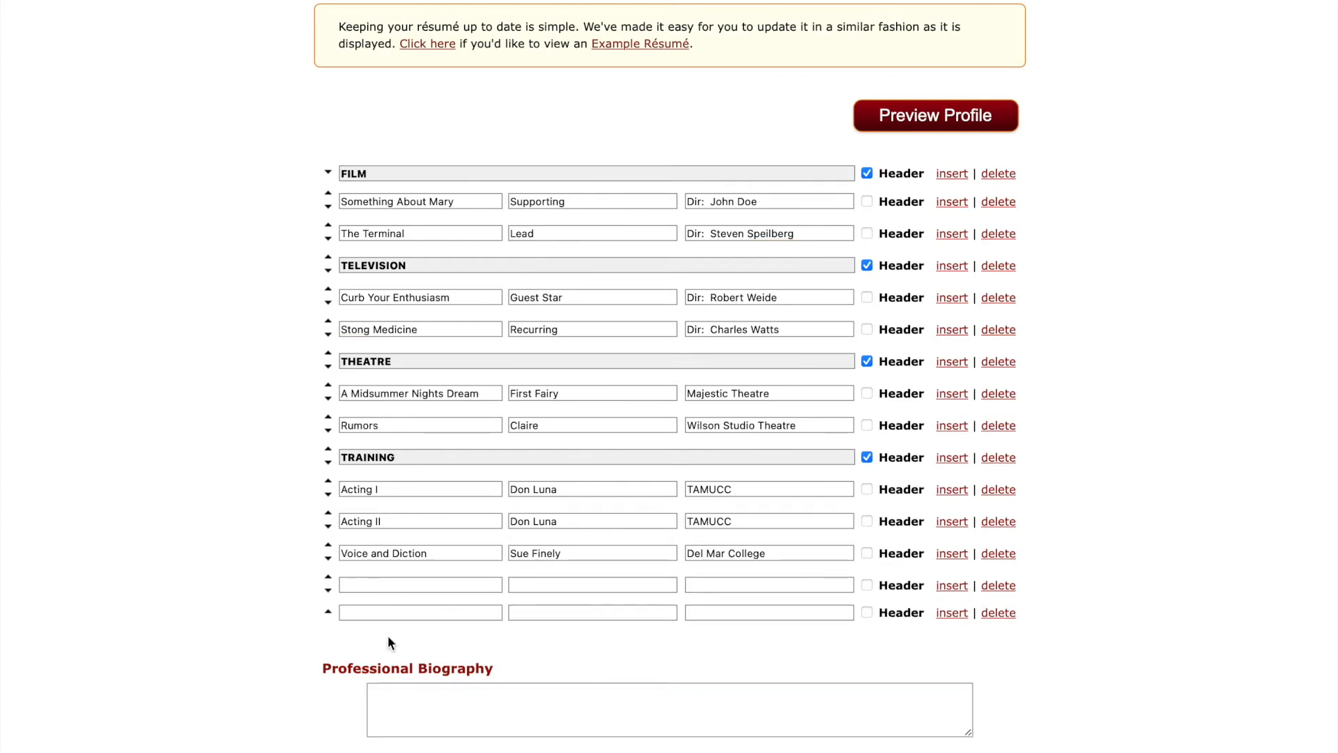
click(952, 615)
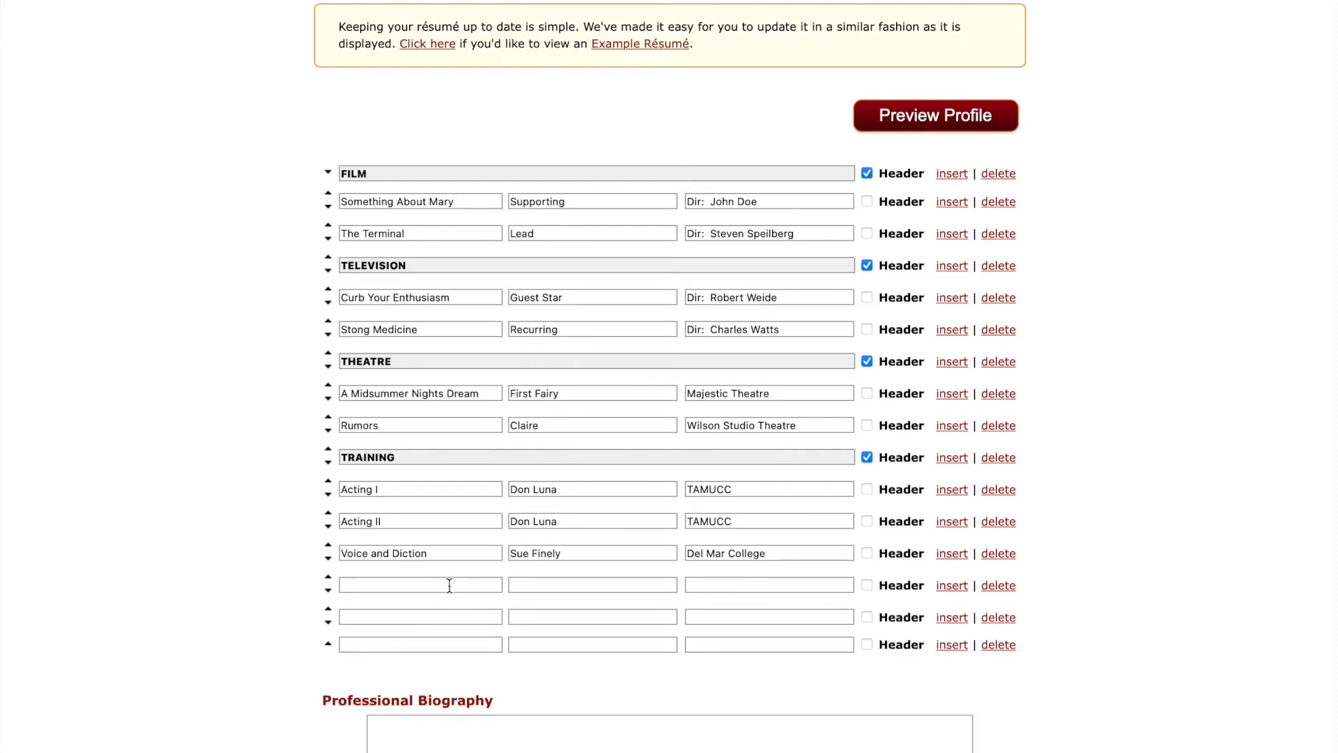
click(367, 590)
text(Acting for)
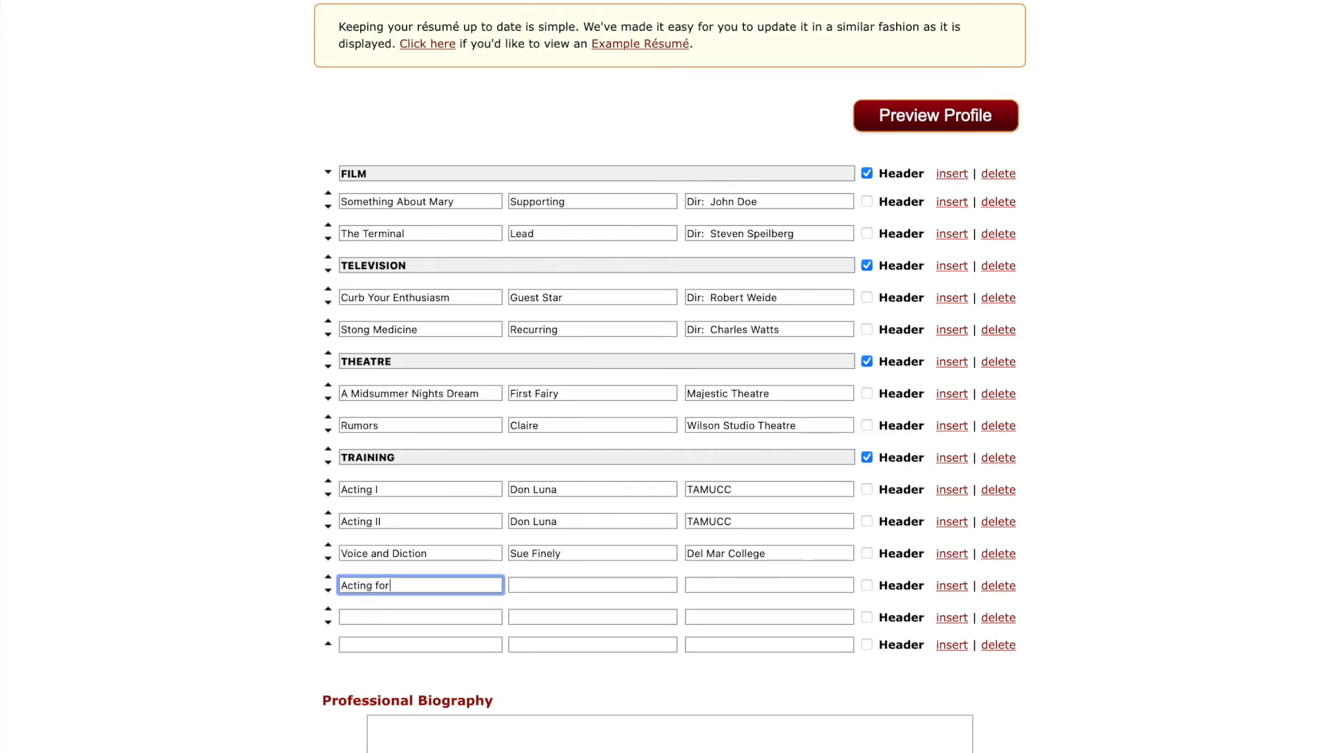
text( the Camera)
click(550, 585)
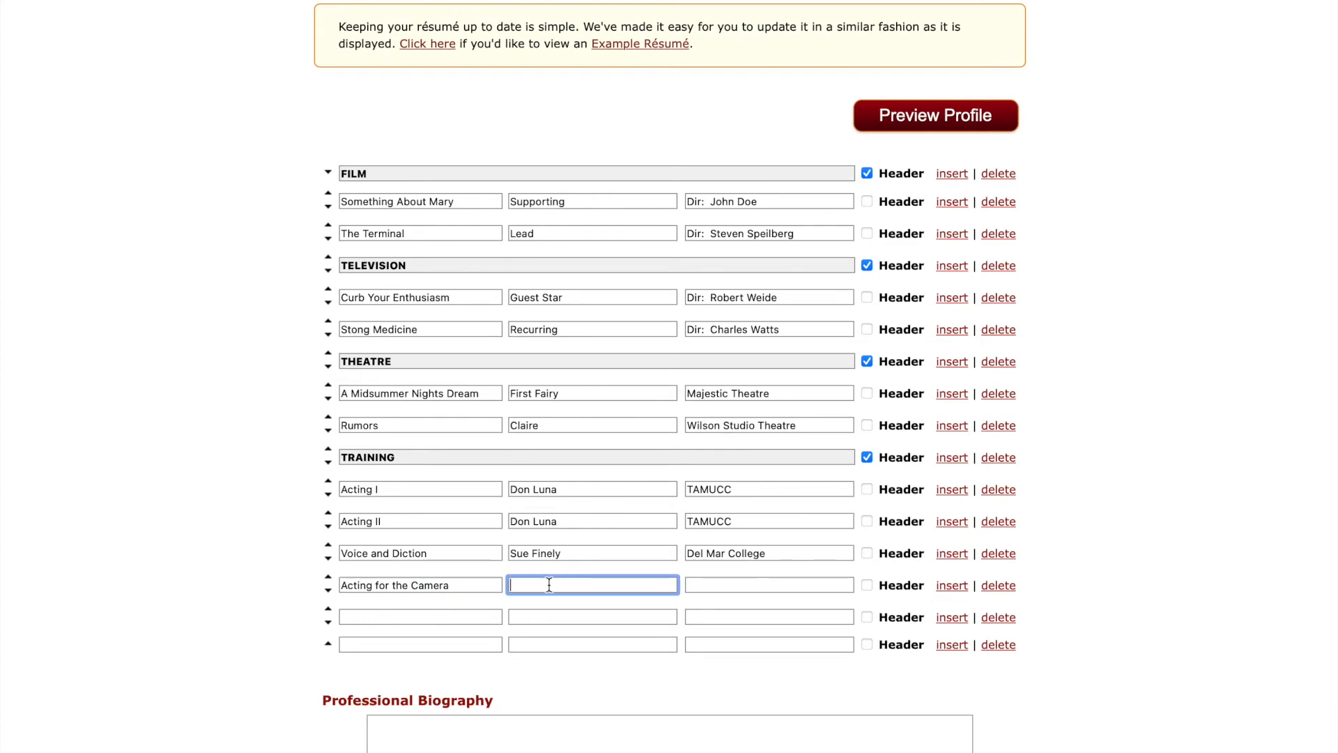
text(Howard Fine)
key(Tab)
text(Howard Fine )
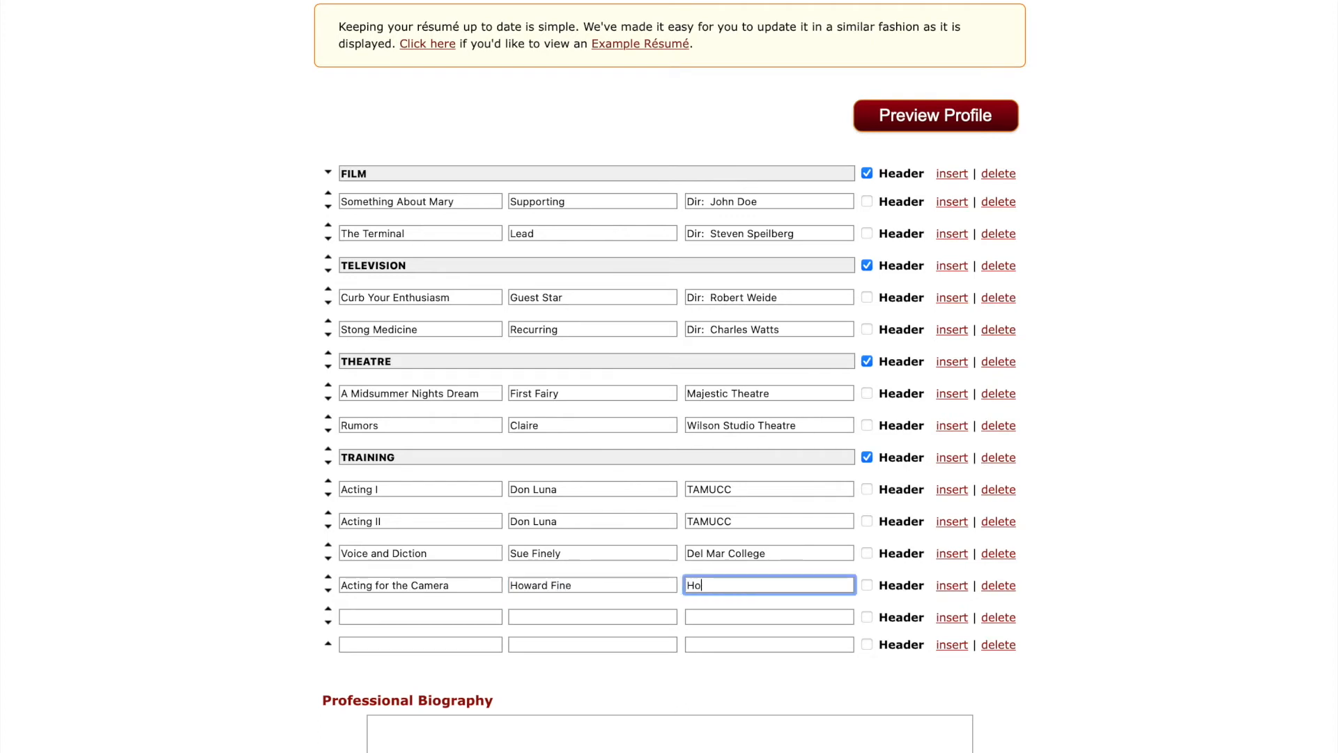
text(Studio)
Move Acting for the Camera up three rows to the top of Training.
click(328, 578)
click(328, 545)
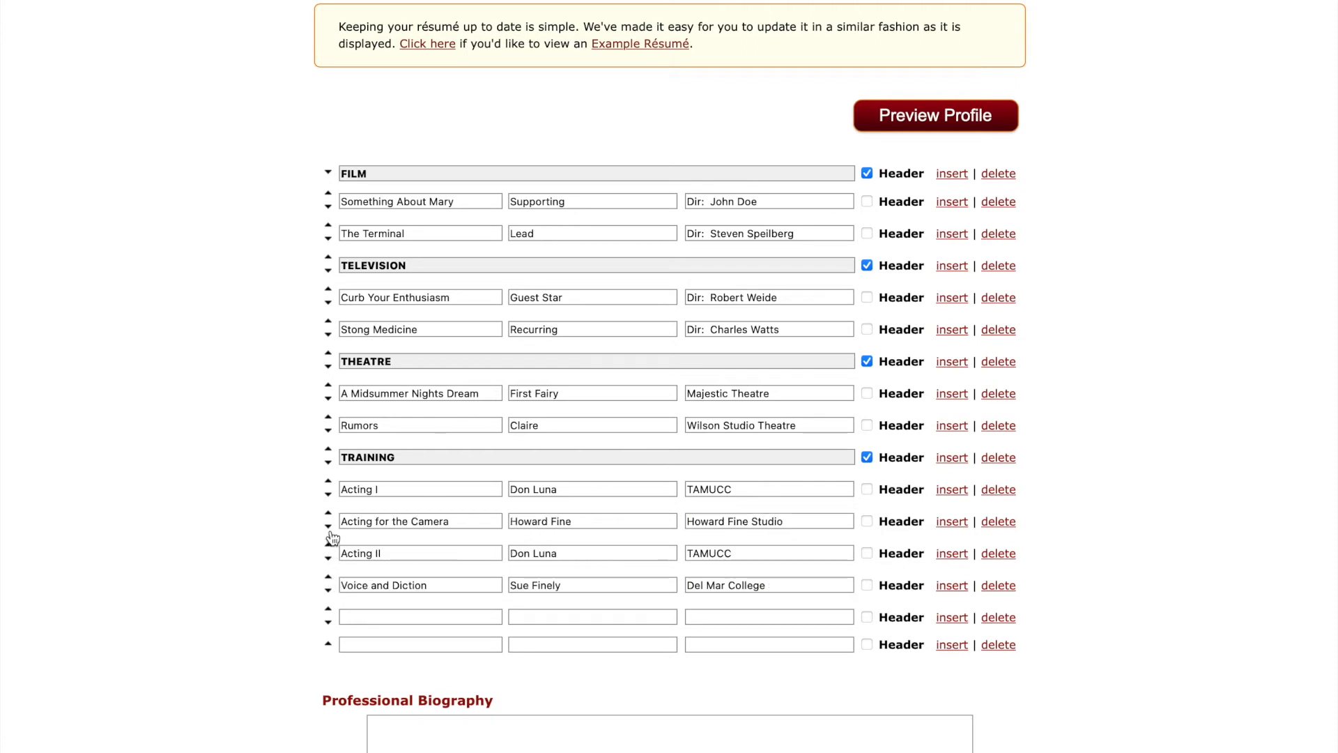
click(328, 513)
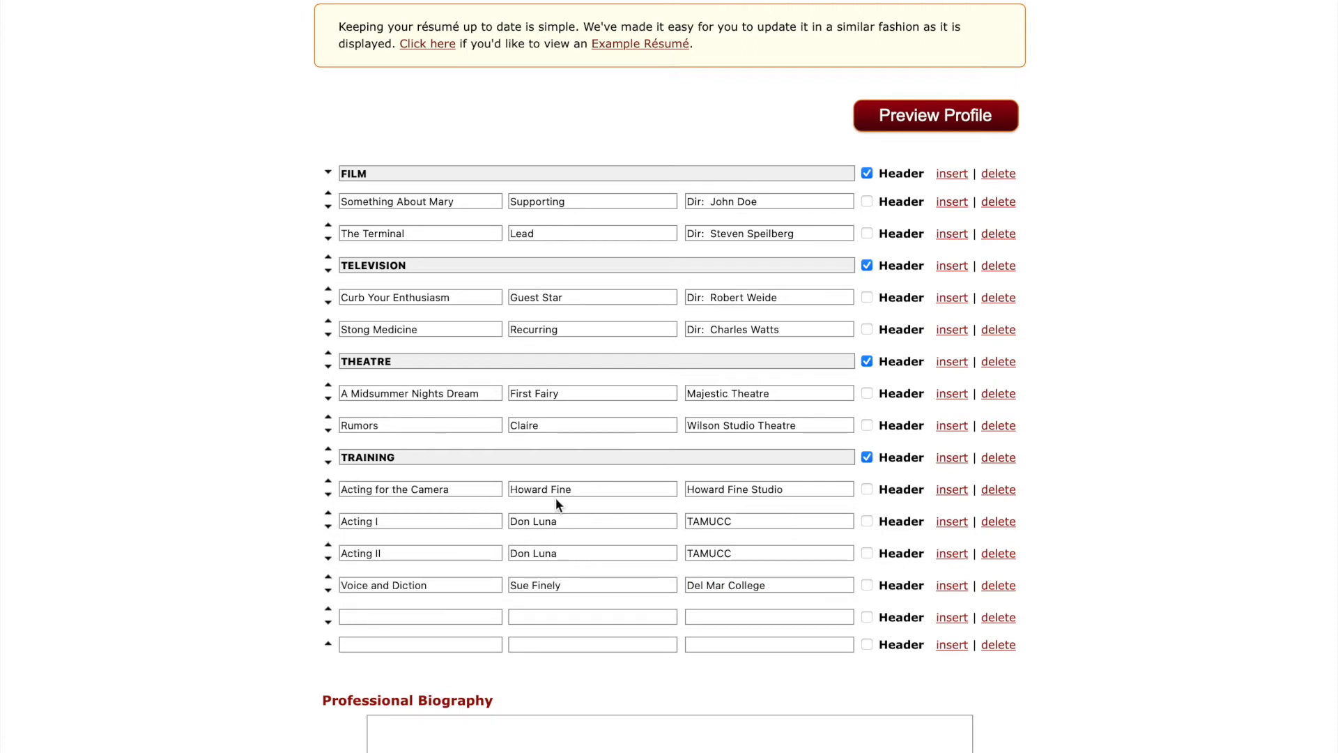
Move Stong Medicine above Curb Your Enthusiasm, keeping Curb Your Enthusiasm under Television.
click(328, 322)
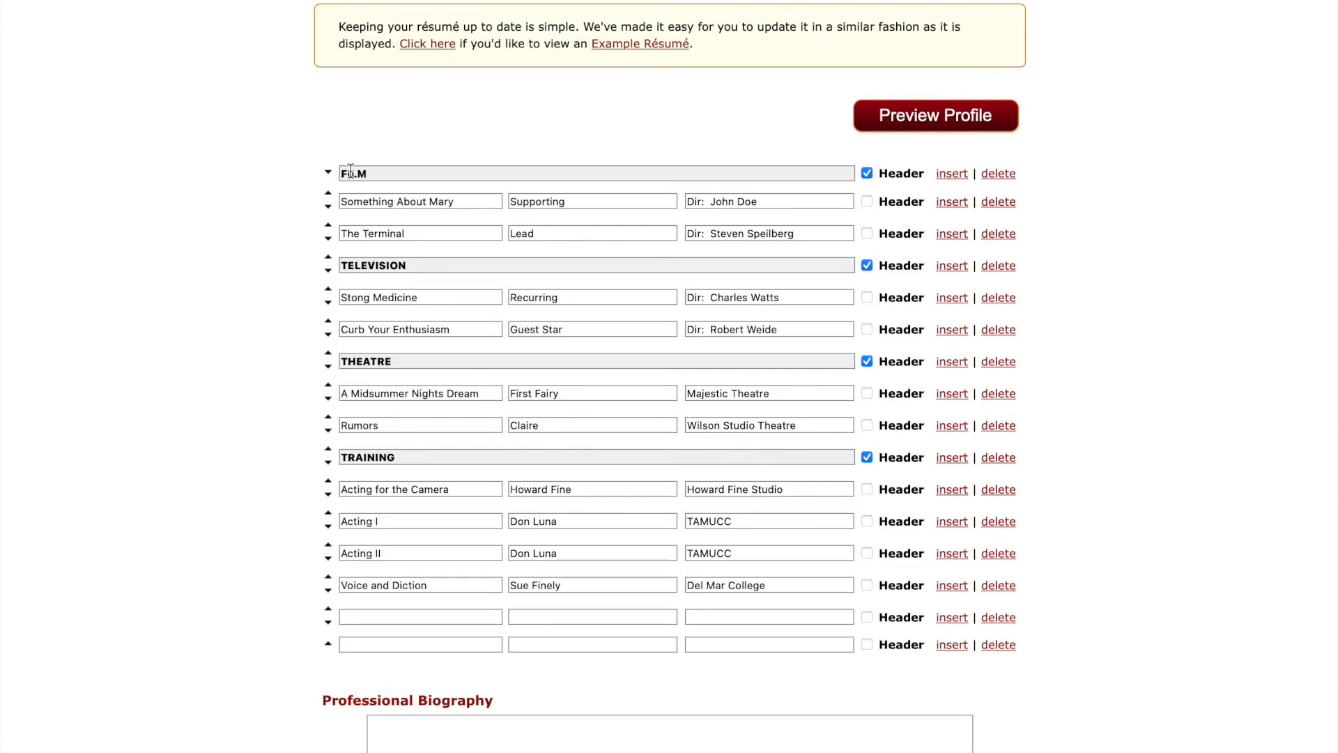
click(329, 335)
click(328, 353)
scroll(507, 592, down, 3)
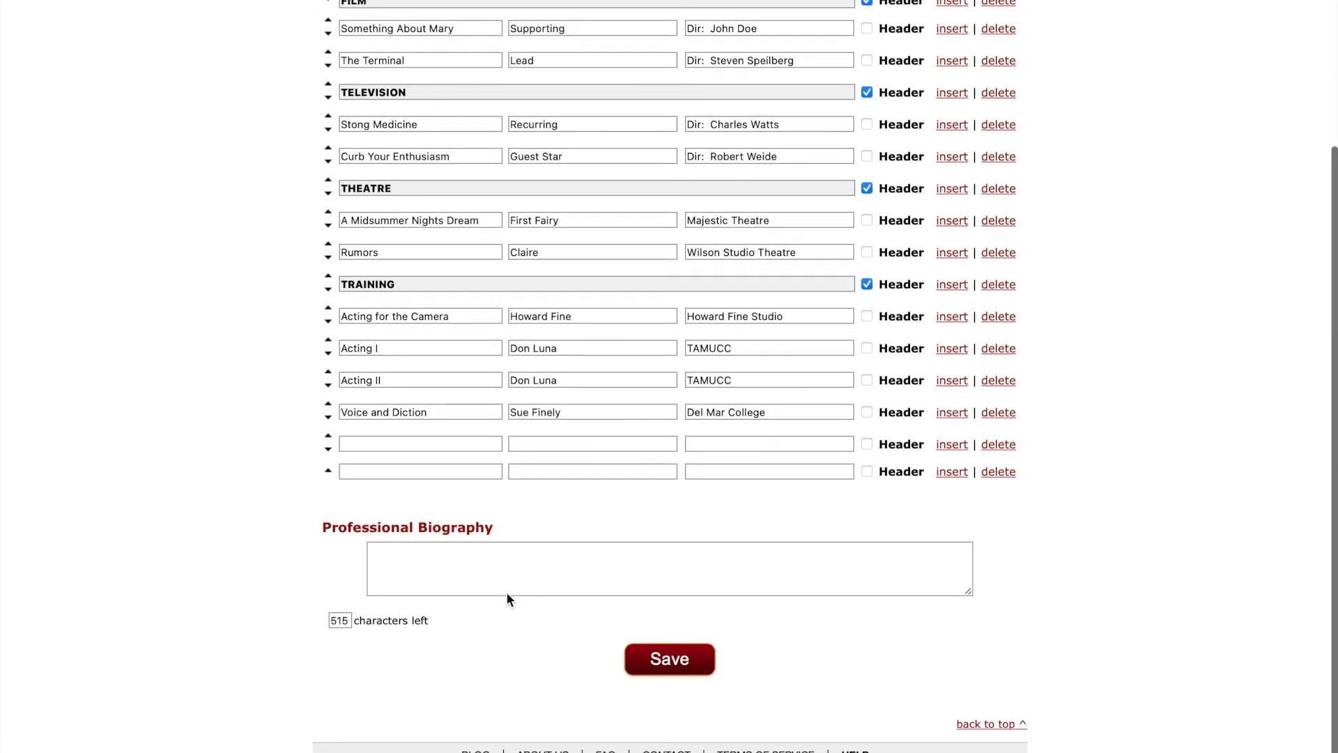
Save the résumé changes, review the résumé in the profile preview, and close it.
click(672, 659)
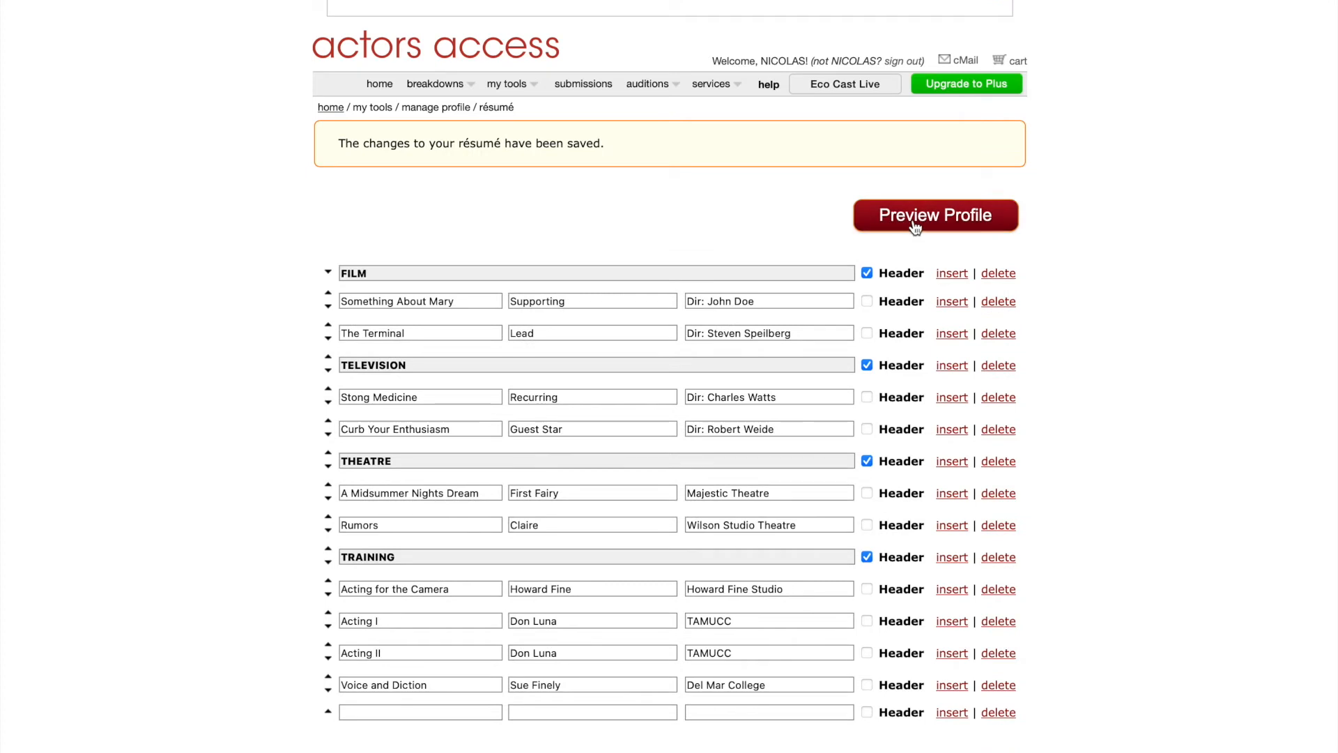
click(919, 221)
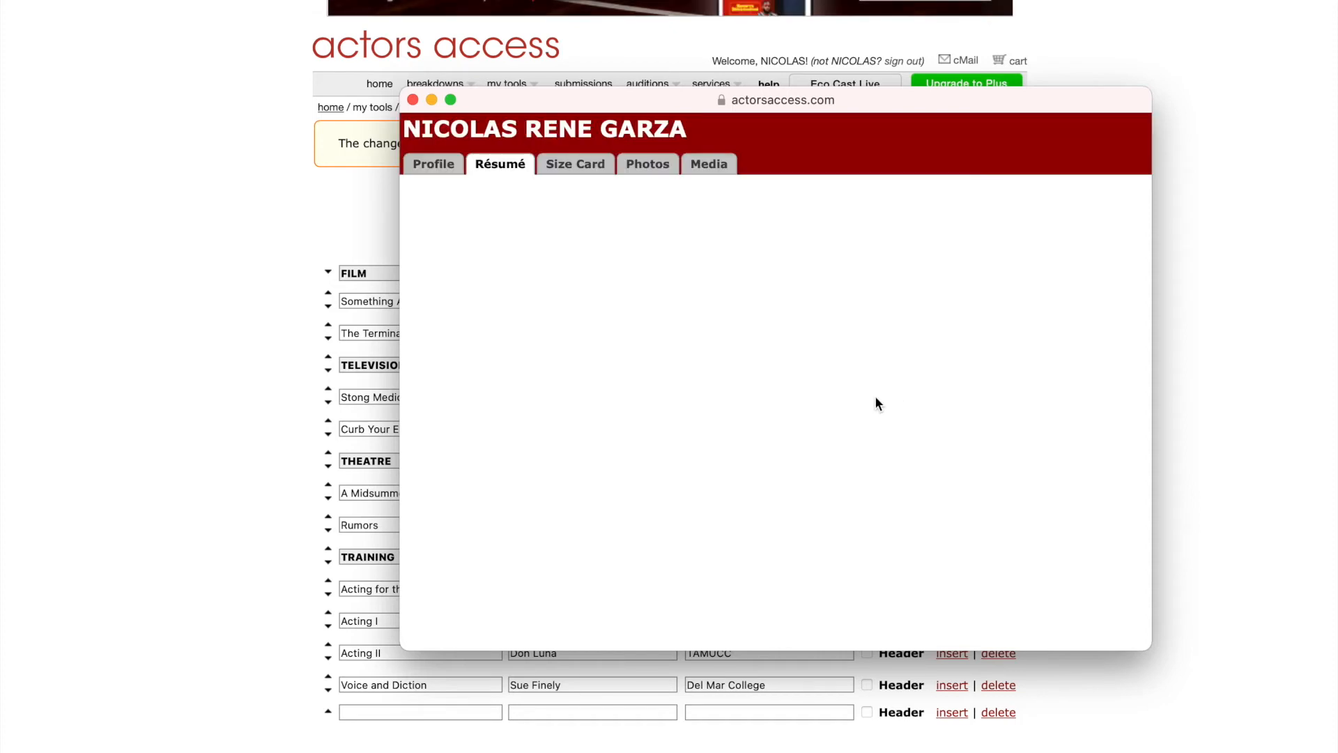
scroll(891, 405, down, 3)
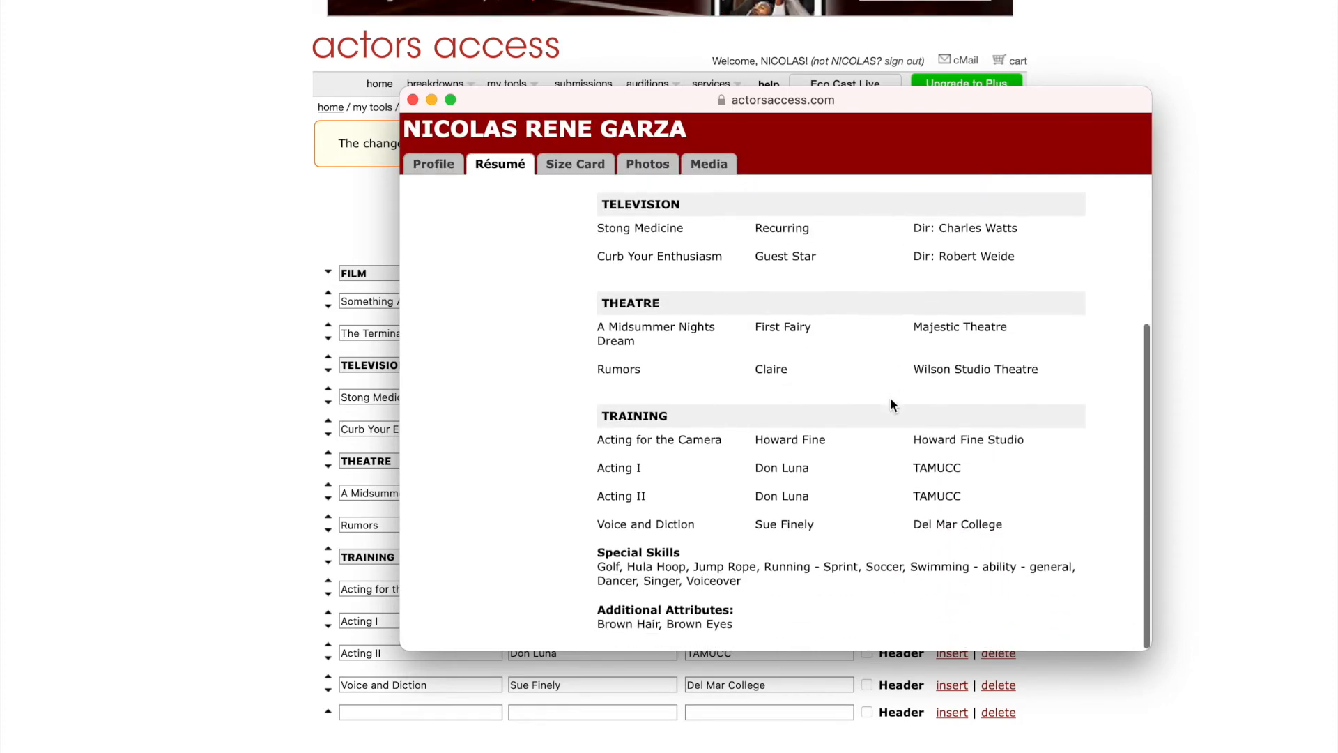
scroll(891, 404, up, 1)
scroll(890, 397, up, 3)
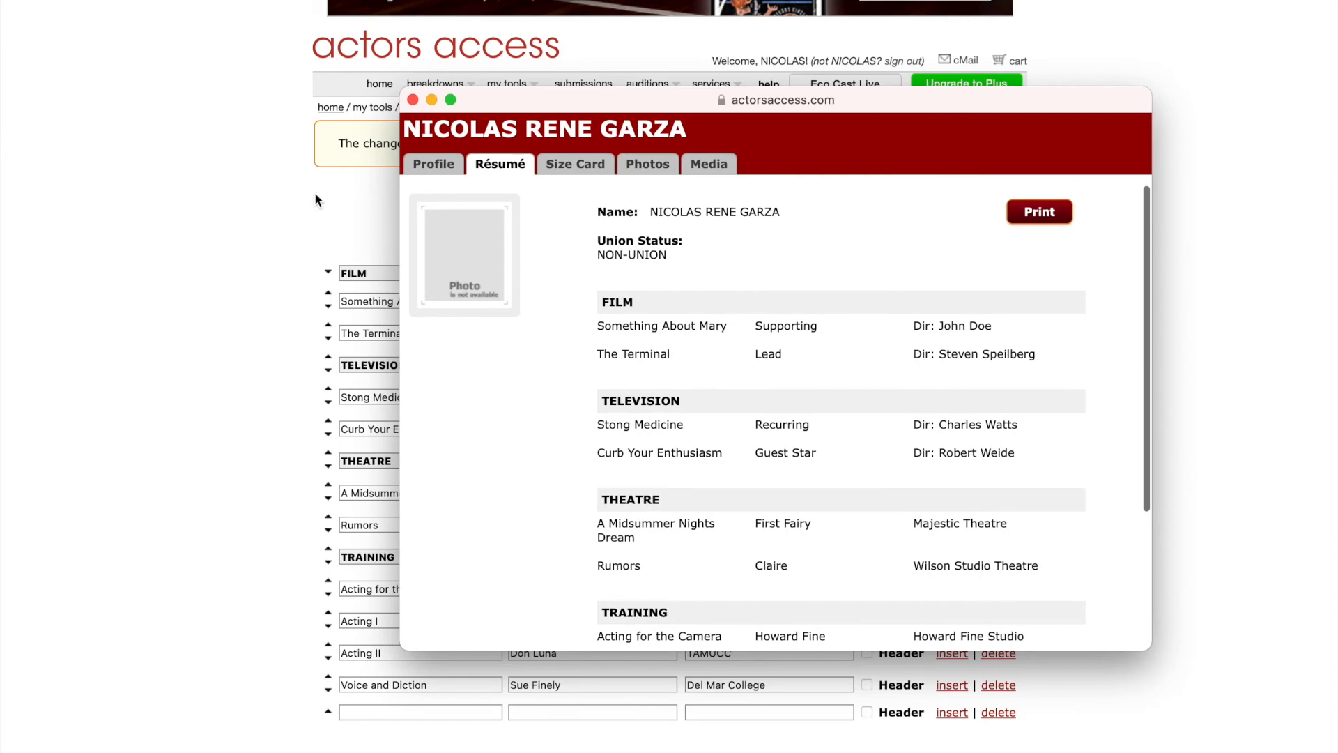
click(412, 102)
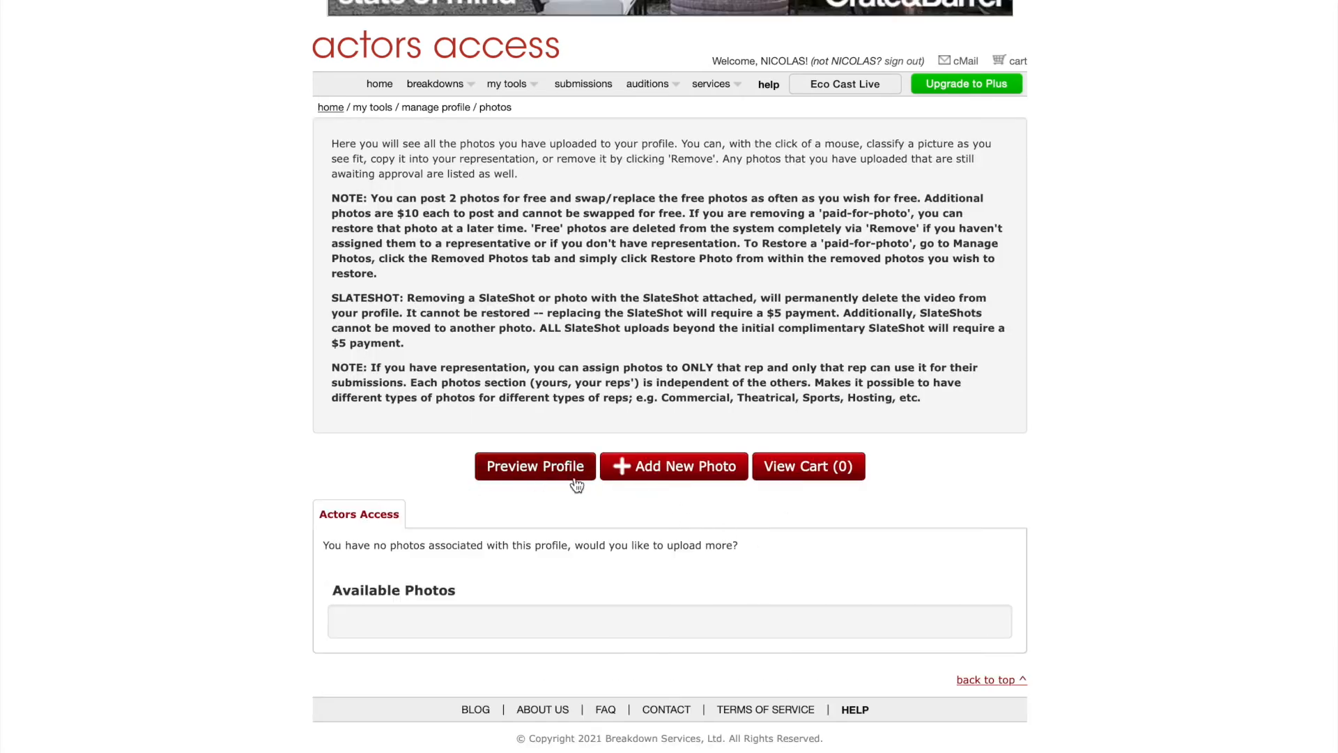
drag(451, 197, 875, 206)
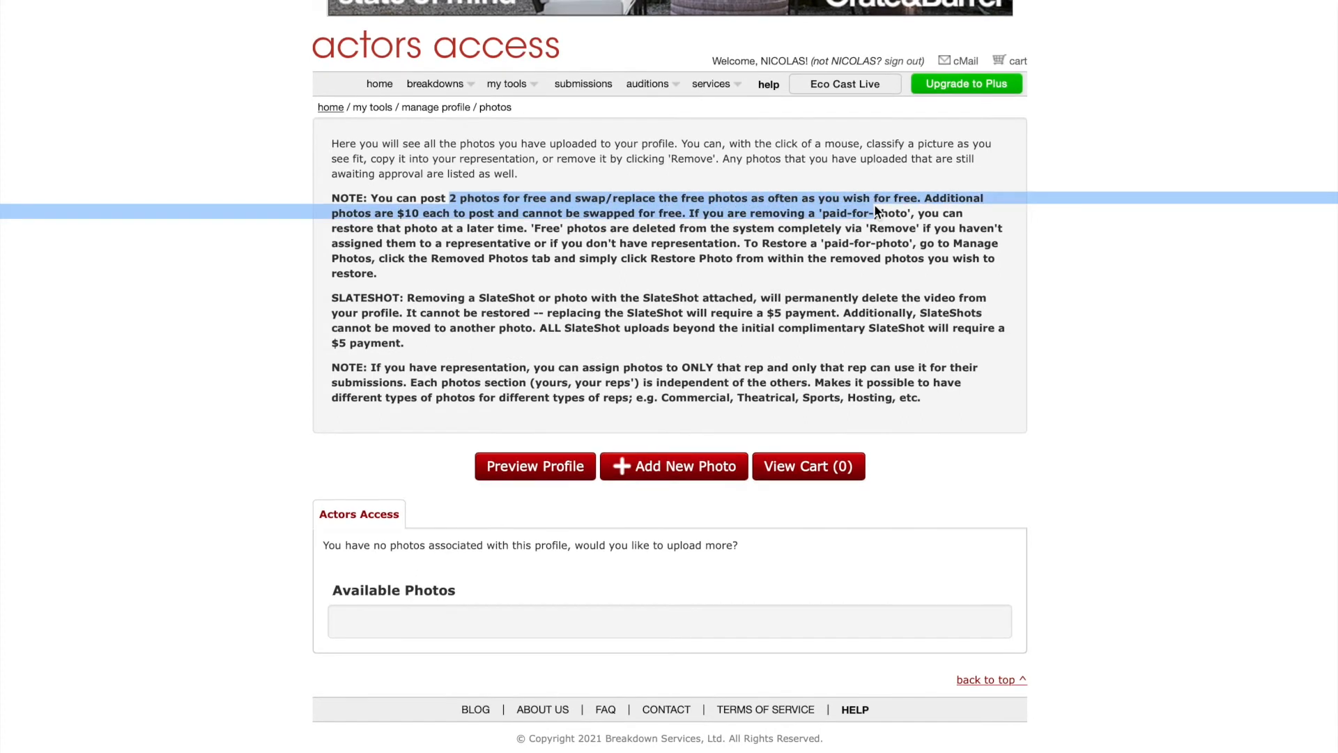
click(755, 286)
drag(926, 198, 448, 224)
click(606, 291)
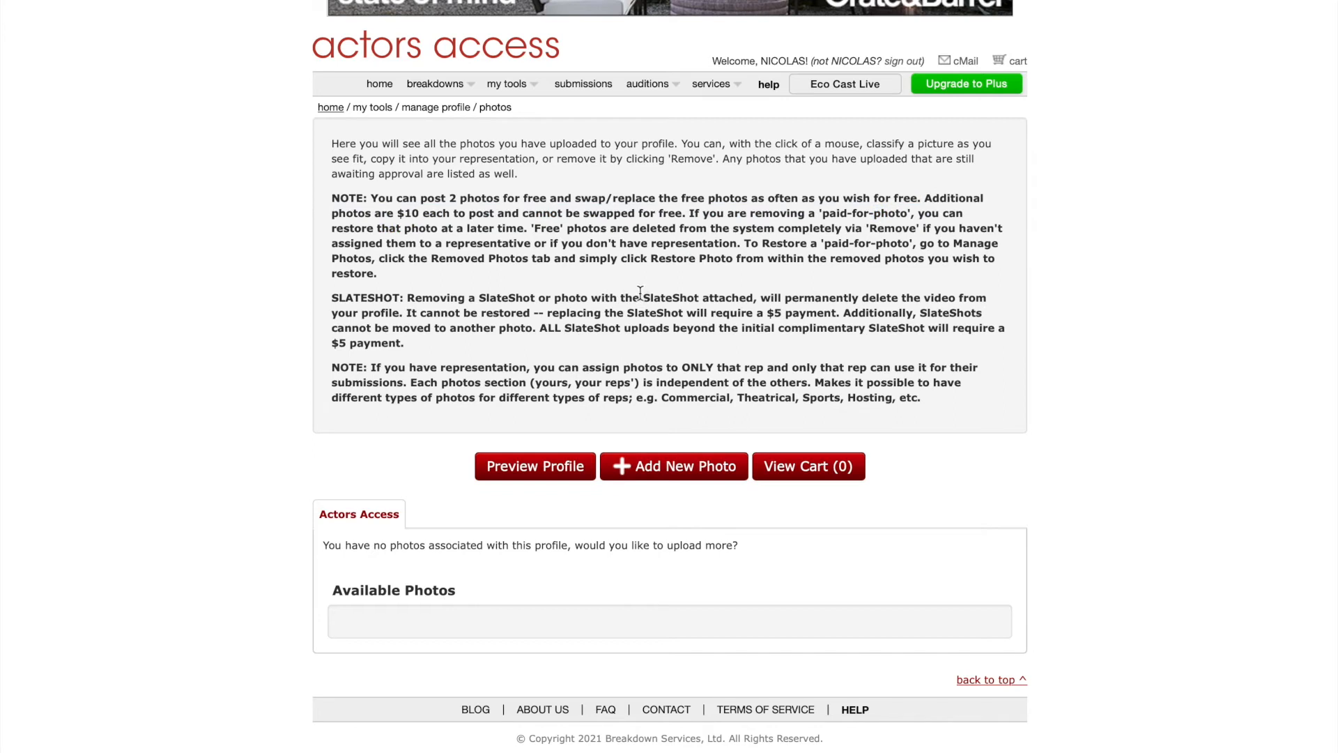
Upload IvyG1.jpg from the YOUTH folder as a new photo and continue past the preview.
click(676, 470)
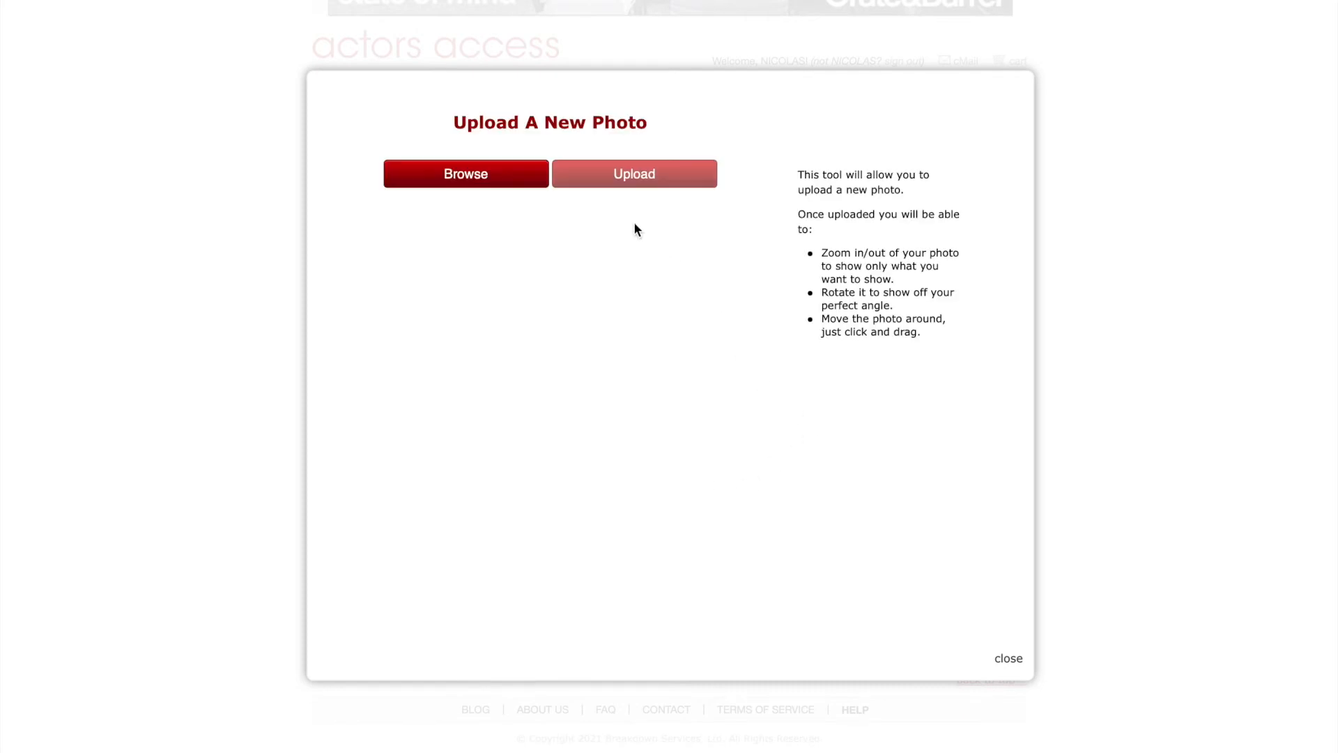
click(489, 187)
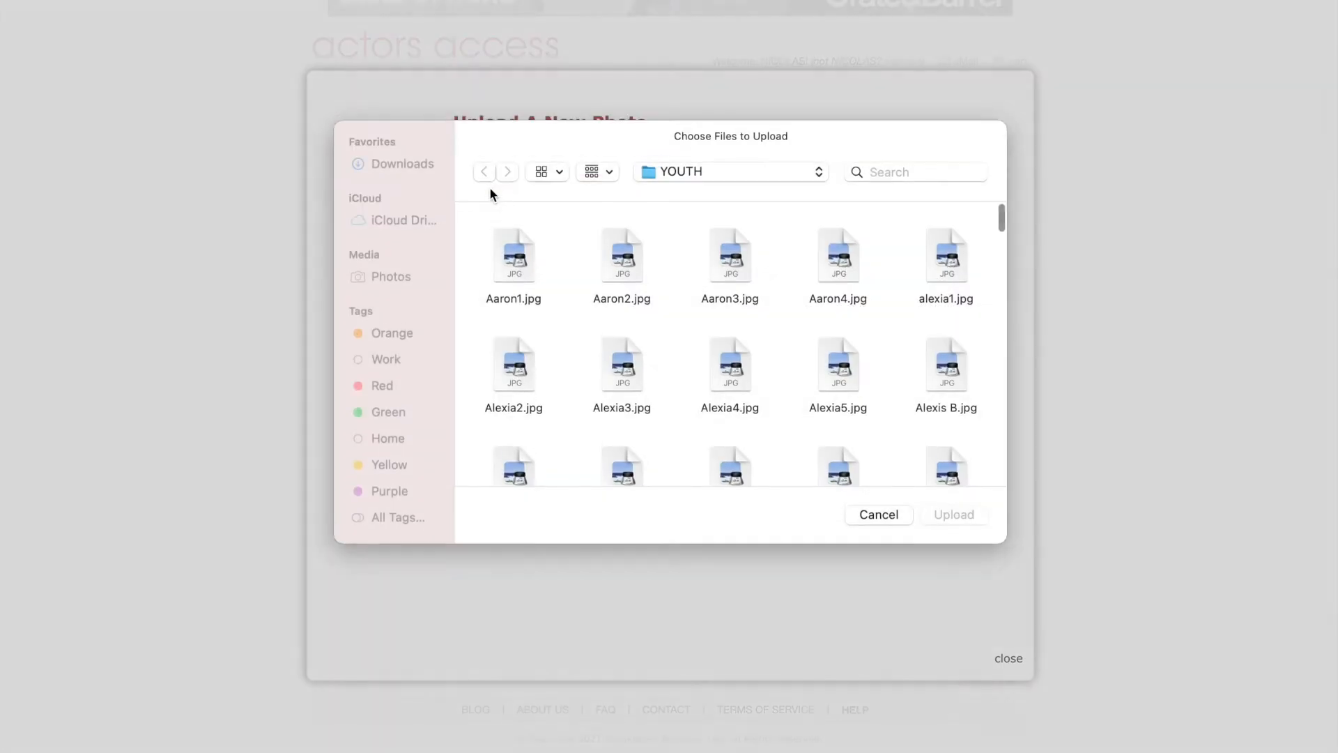
scroll(659, 281, down, 10)
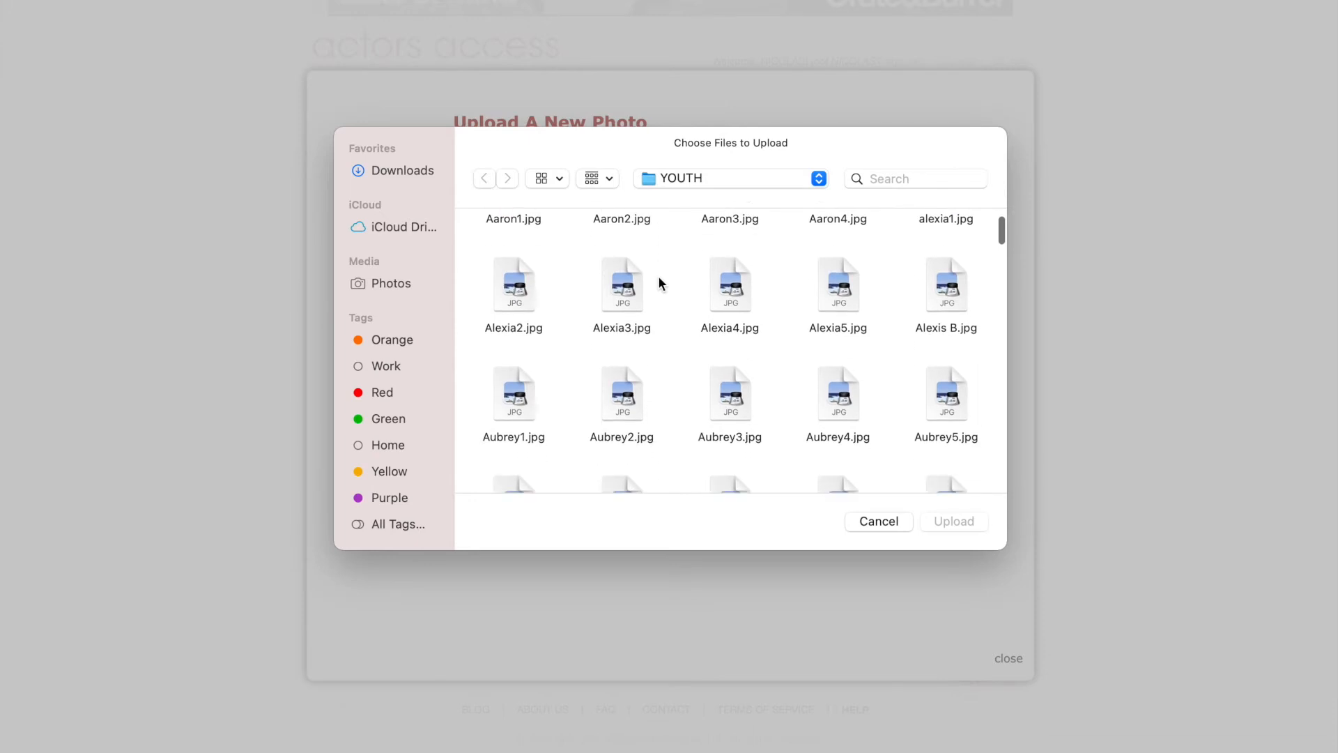
scroll(660, 281, down, 12)
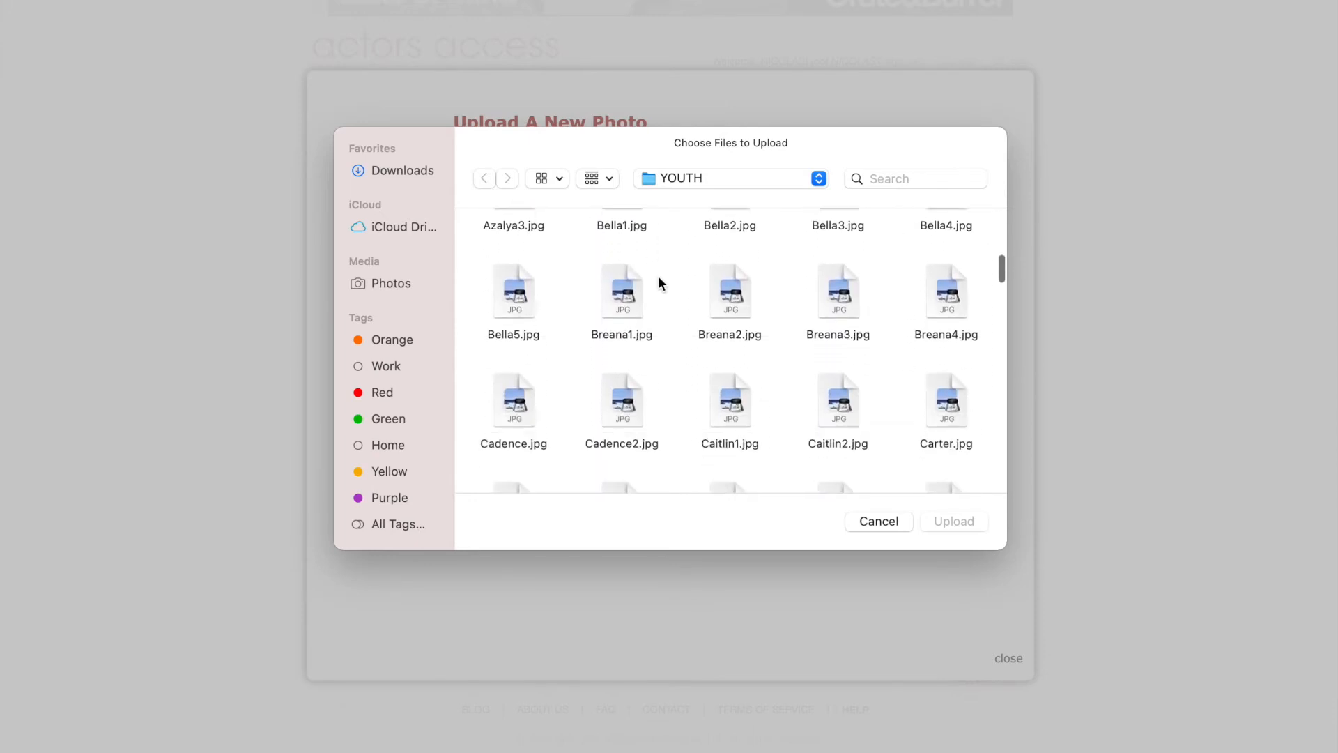
scroll(659, 282, down, 5)
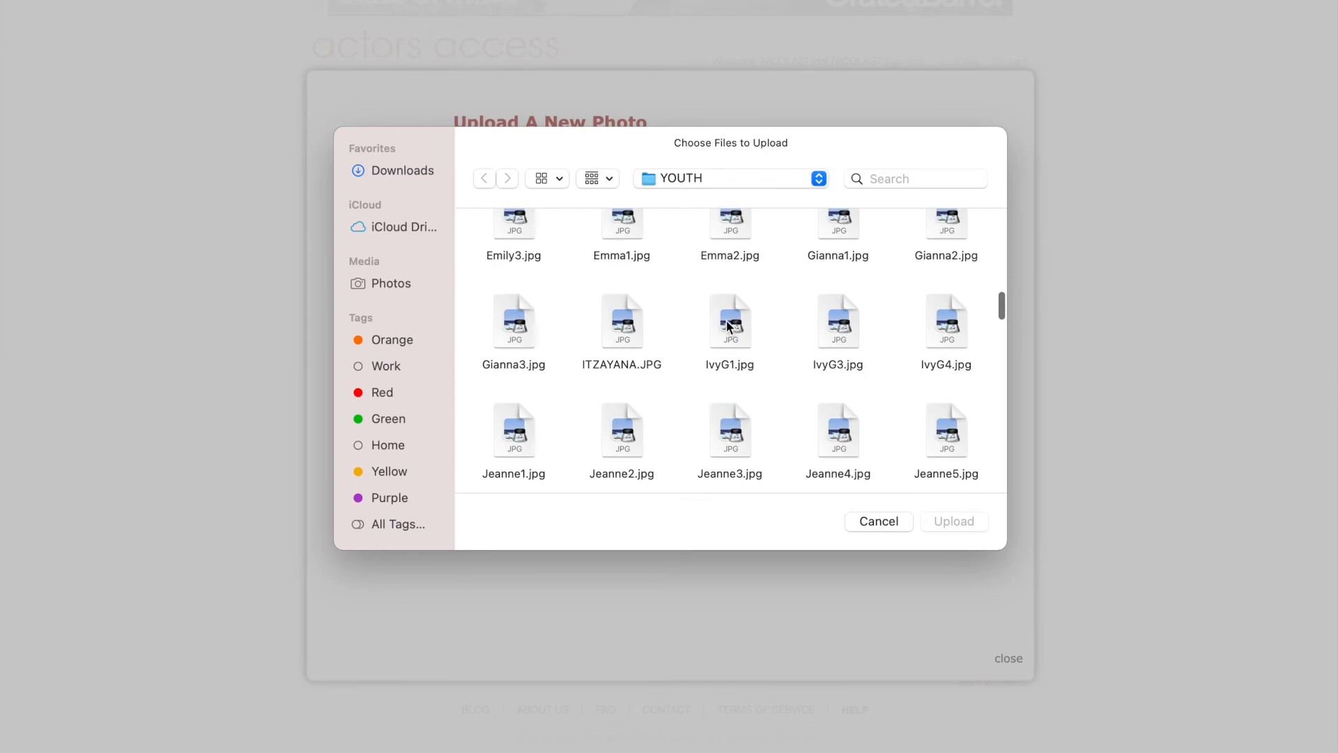
click(728, 326)
key(Return)
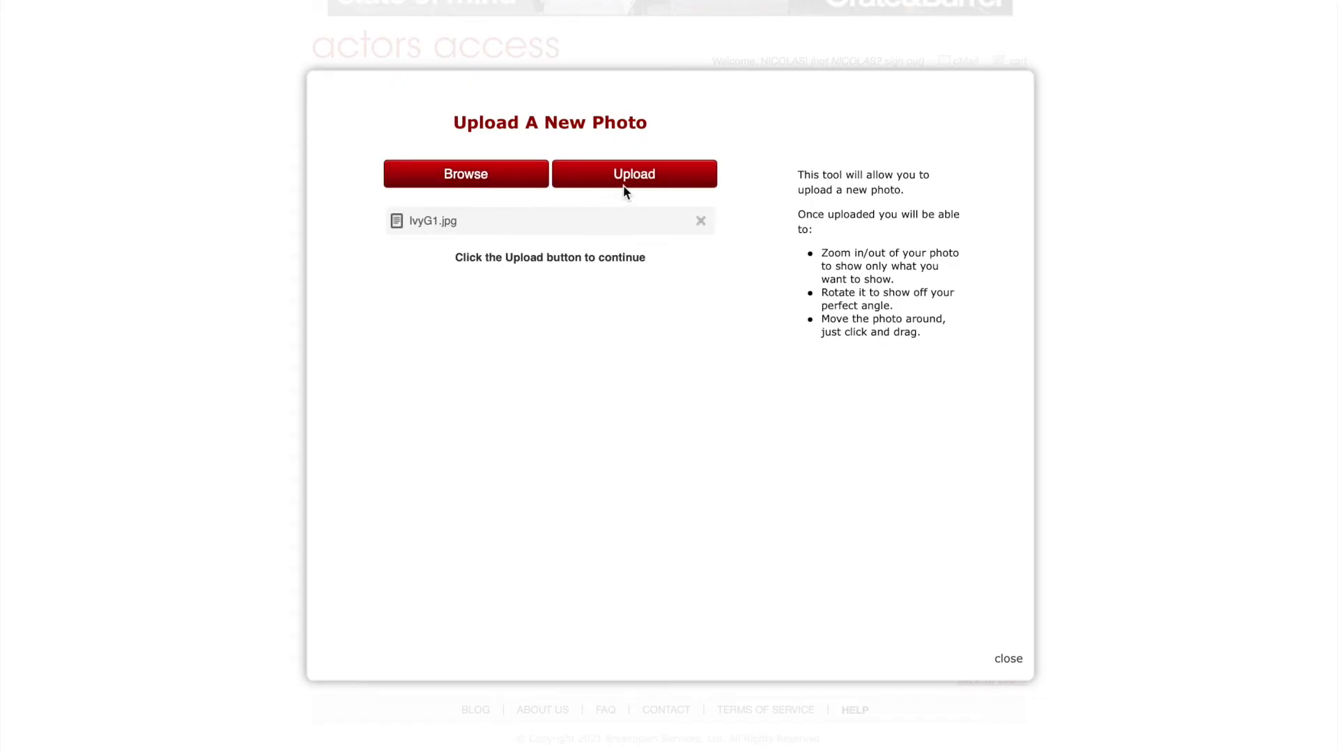
click(619, 179)
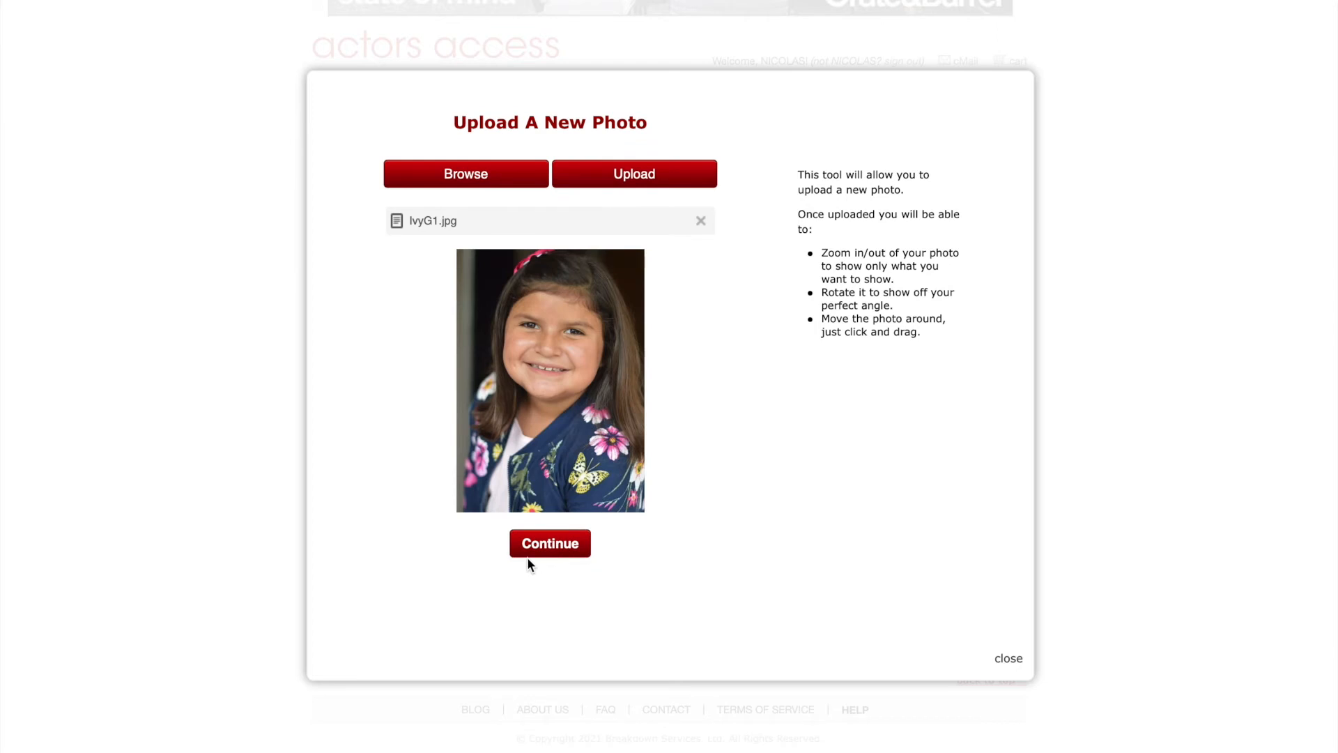
click(564, 544)
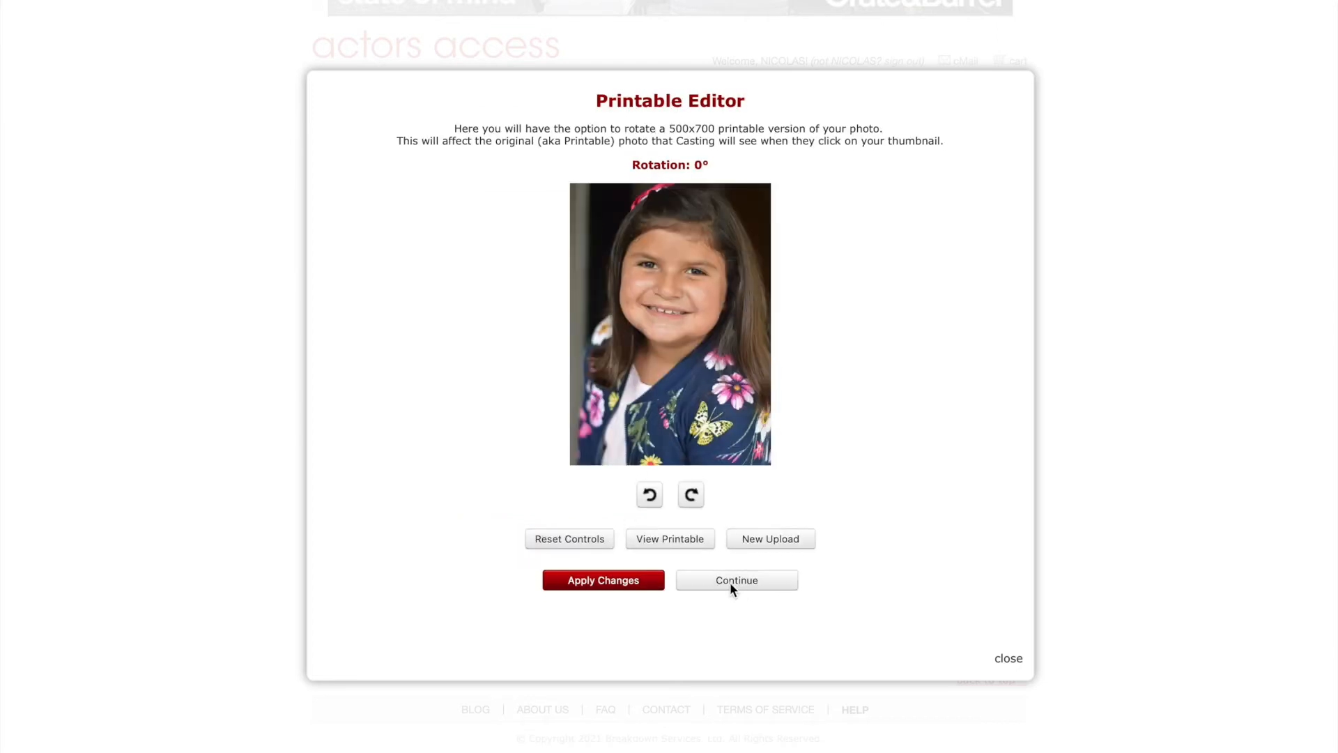
Leave the printable photo upright at 0° and continue to the thumbnail editor.
click(649, 496)
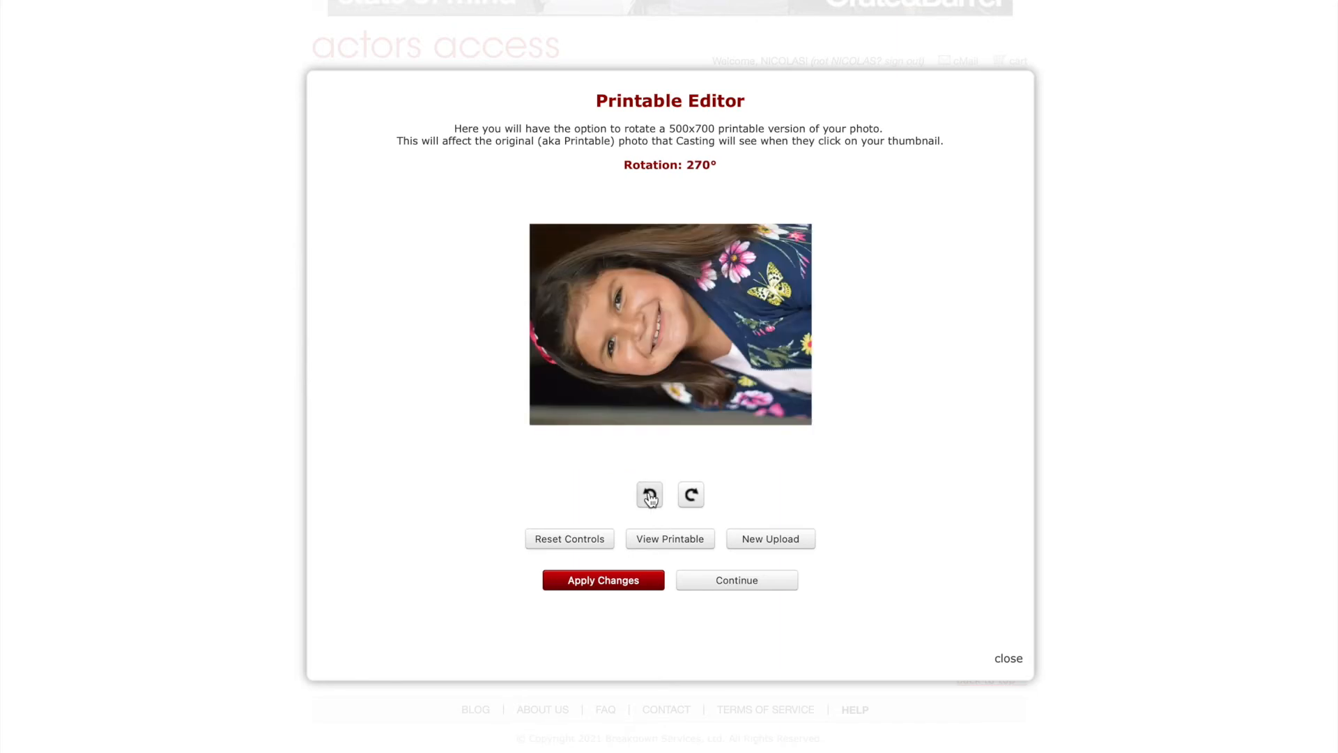
click(702, 500)
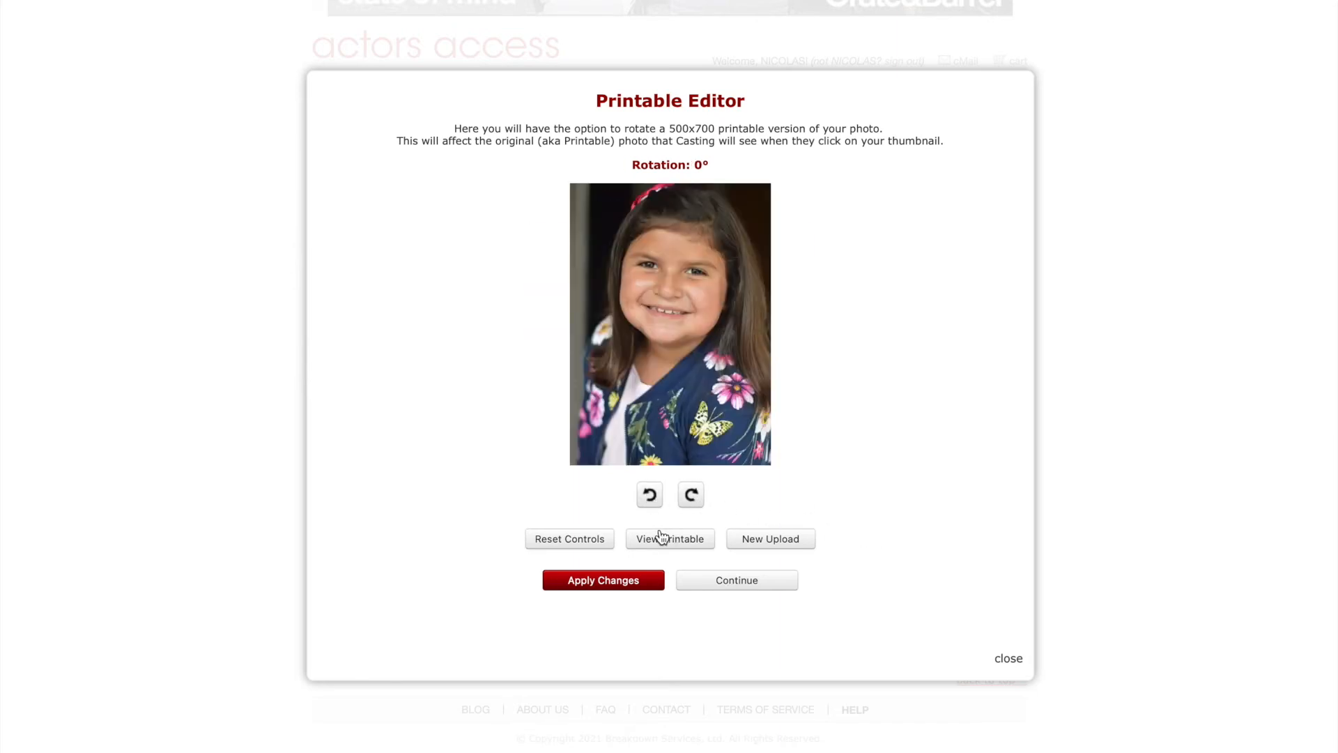
click(737, 585)
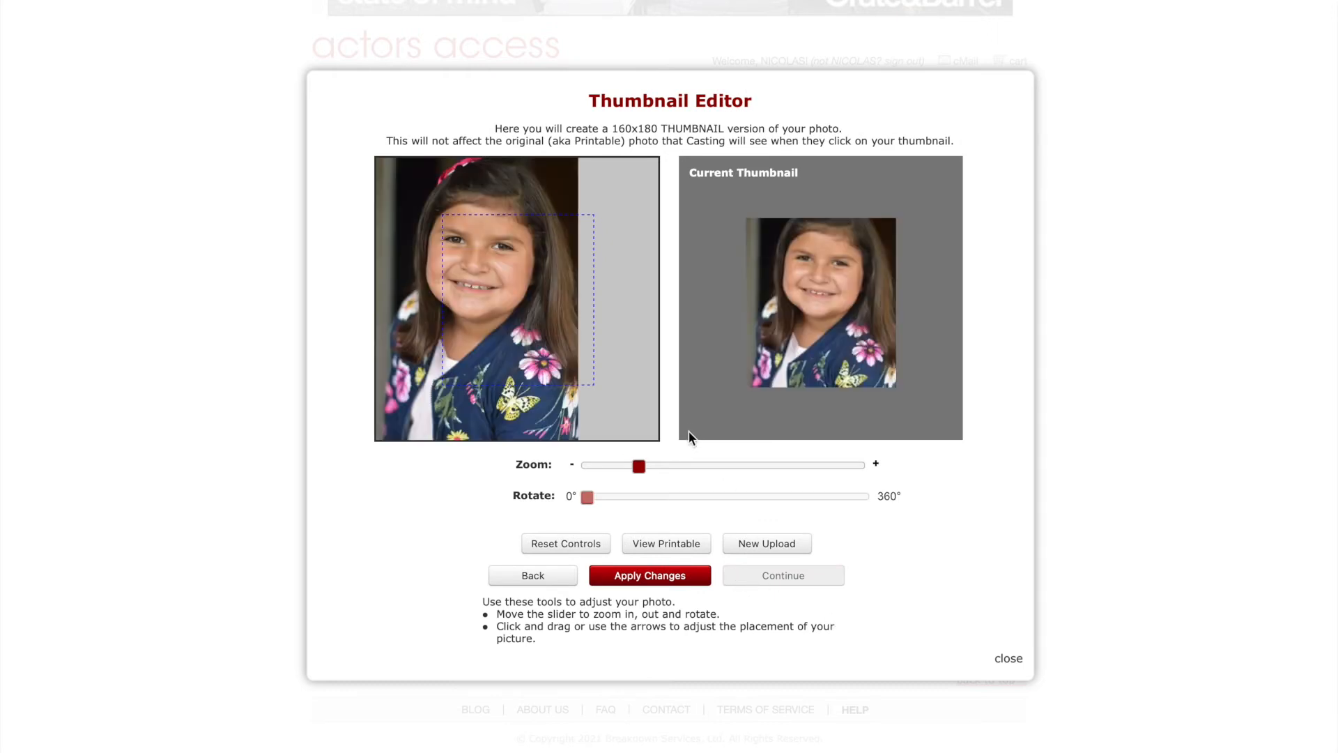
Frame the thumbnail crop over the girl's face, apply it, and continue.
drag(481, 307, 467, 265)
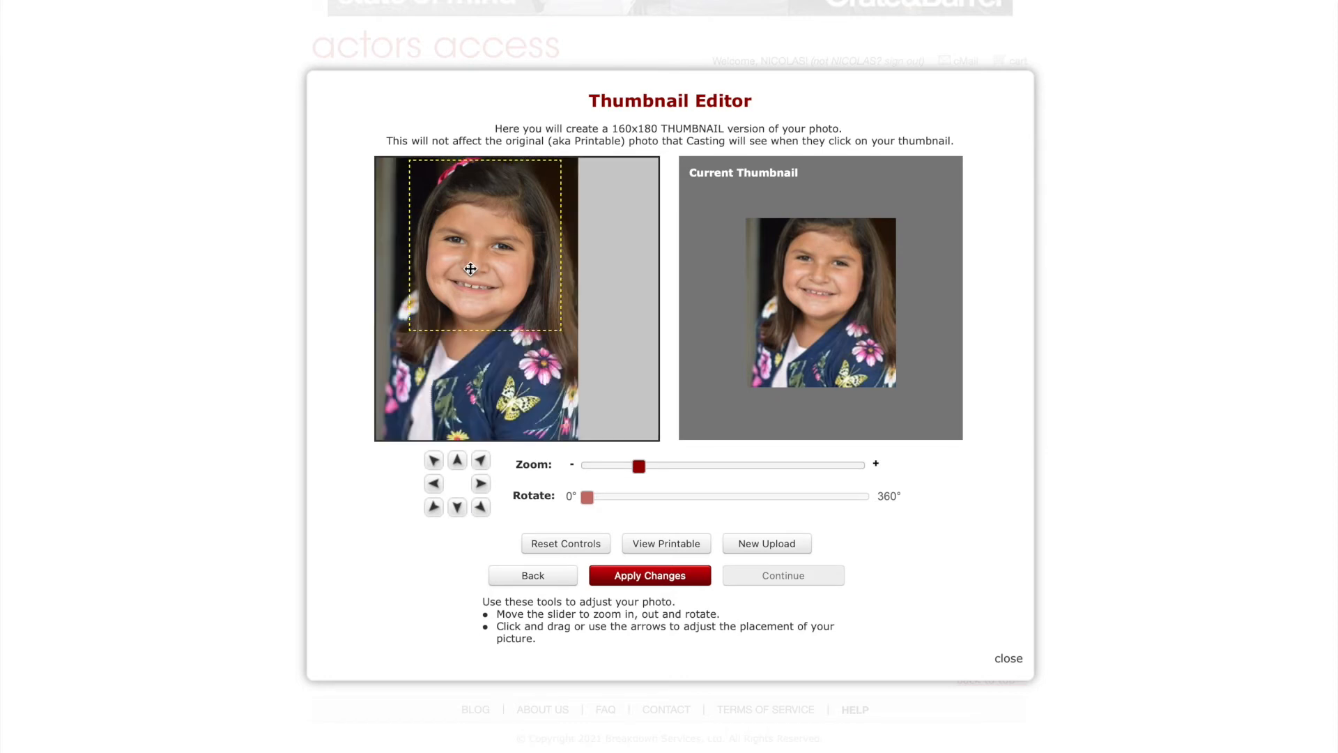
click(645, 586)
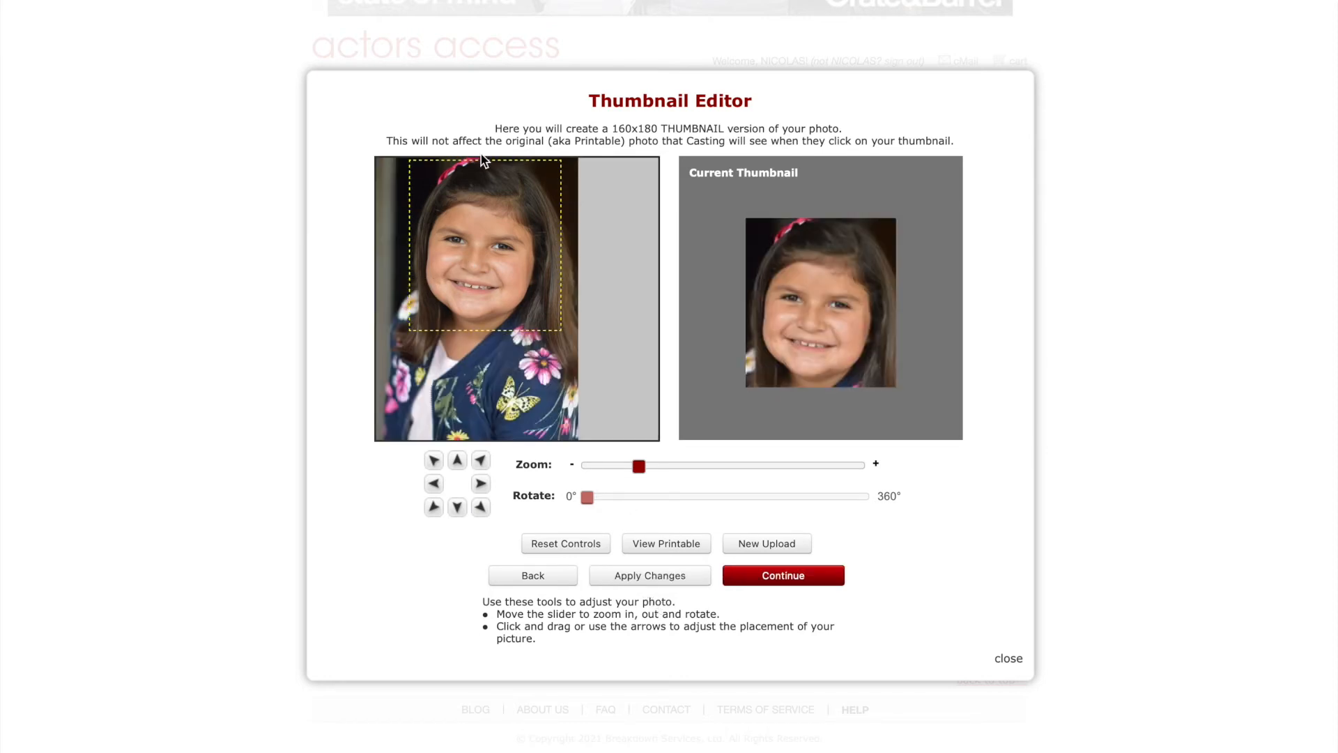
drag(501, 254, 492, 255)
click(648, 576)
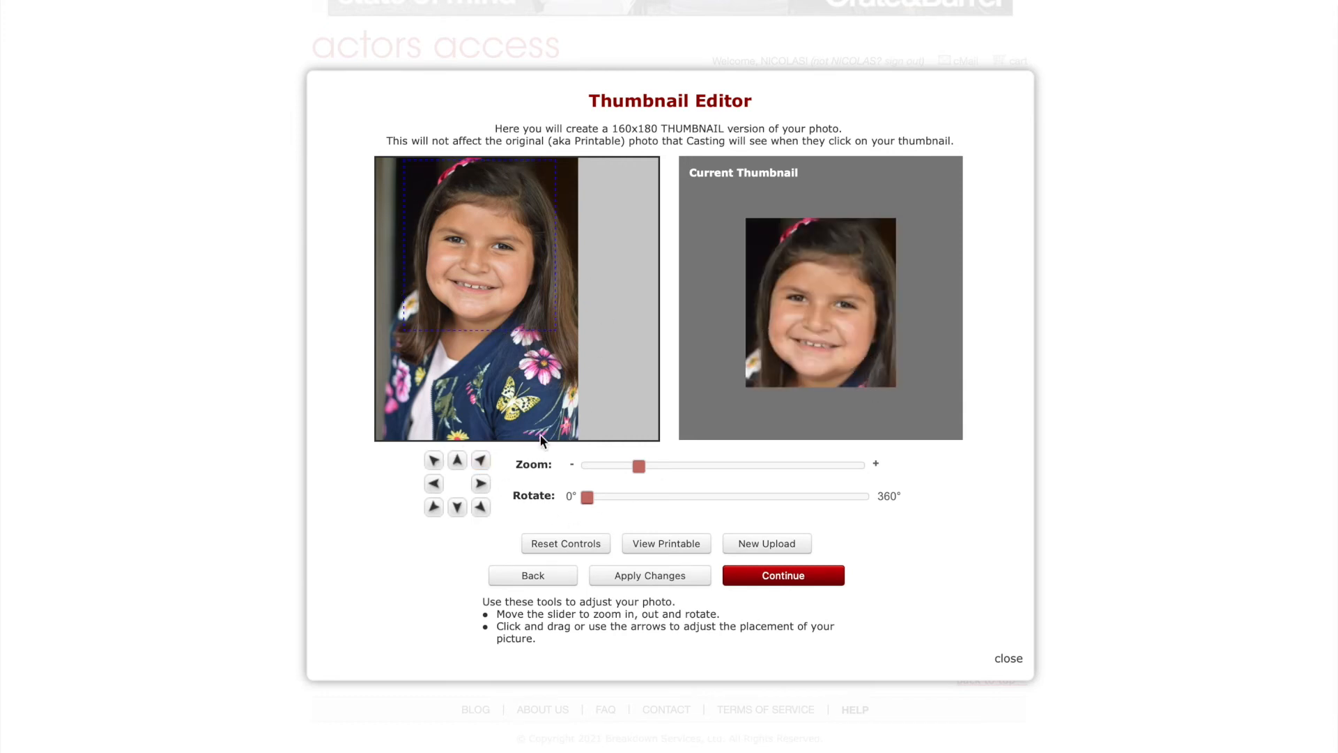
drag(639, 465, 592, 466)
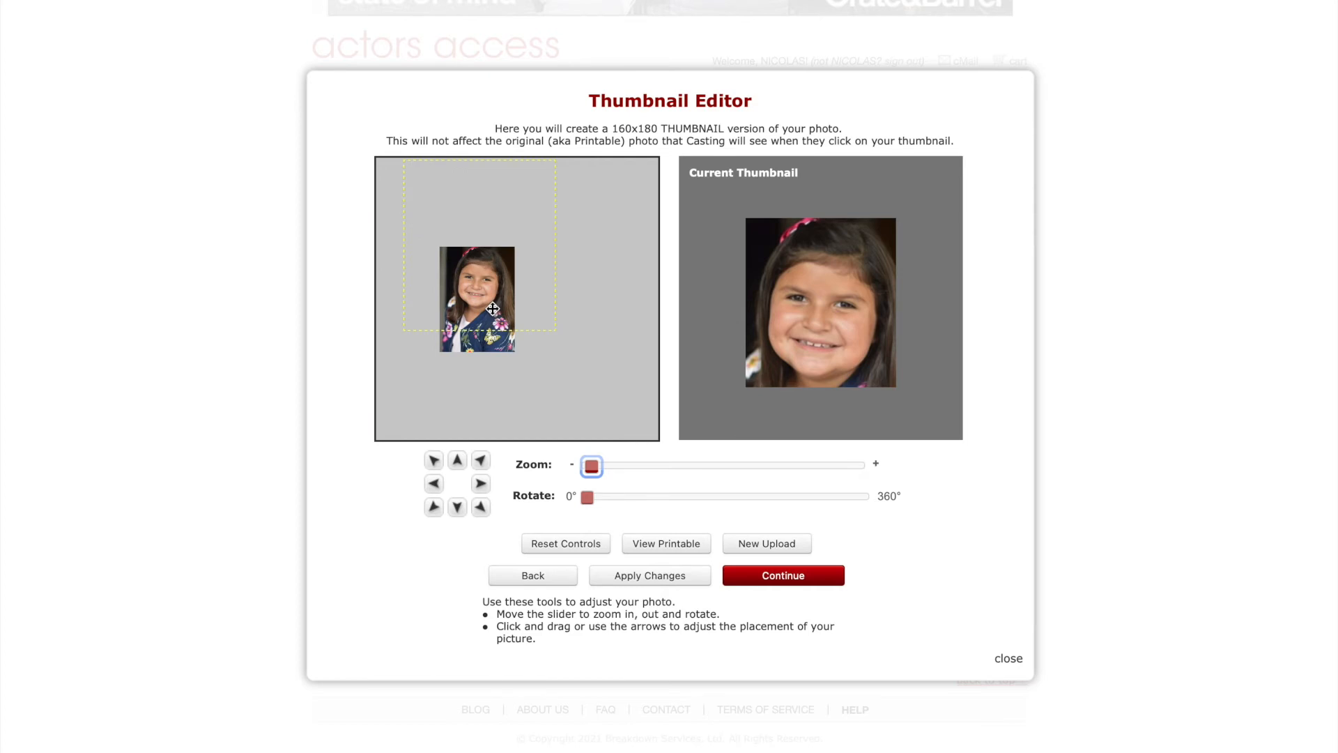
drag(496, 244, 501, 307)
drag(592, 466, 639, 467)
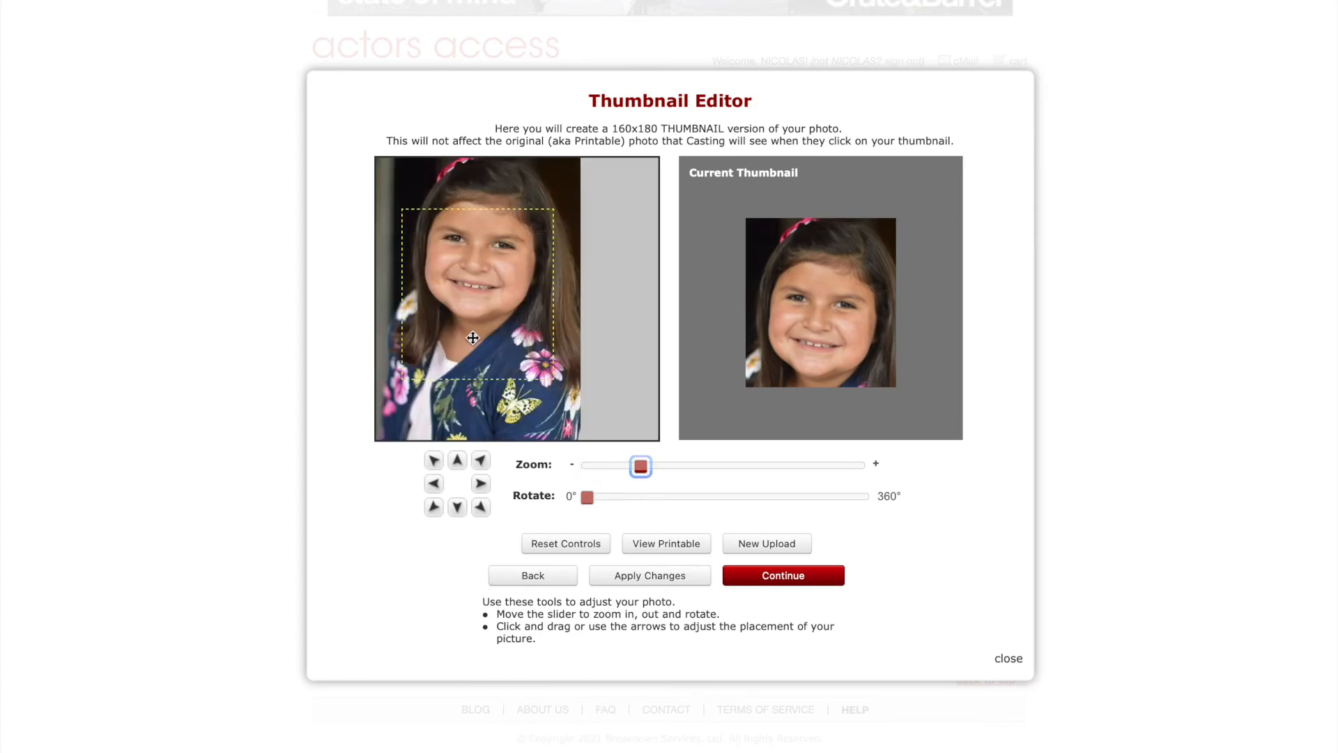
drag(472, 304, 480, 287)
click(651, 576)
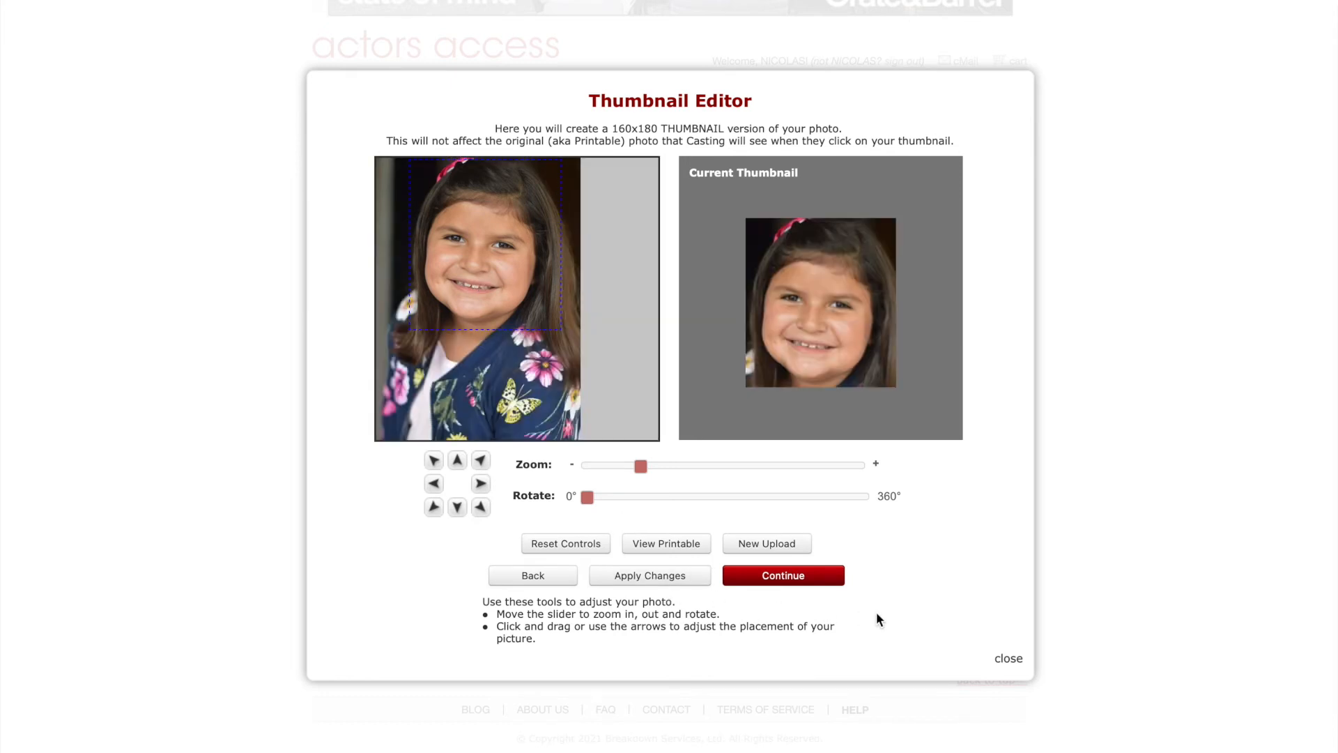
click(809, 584)
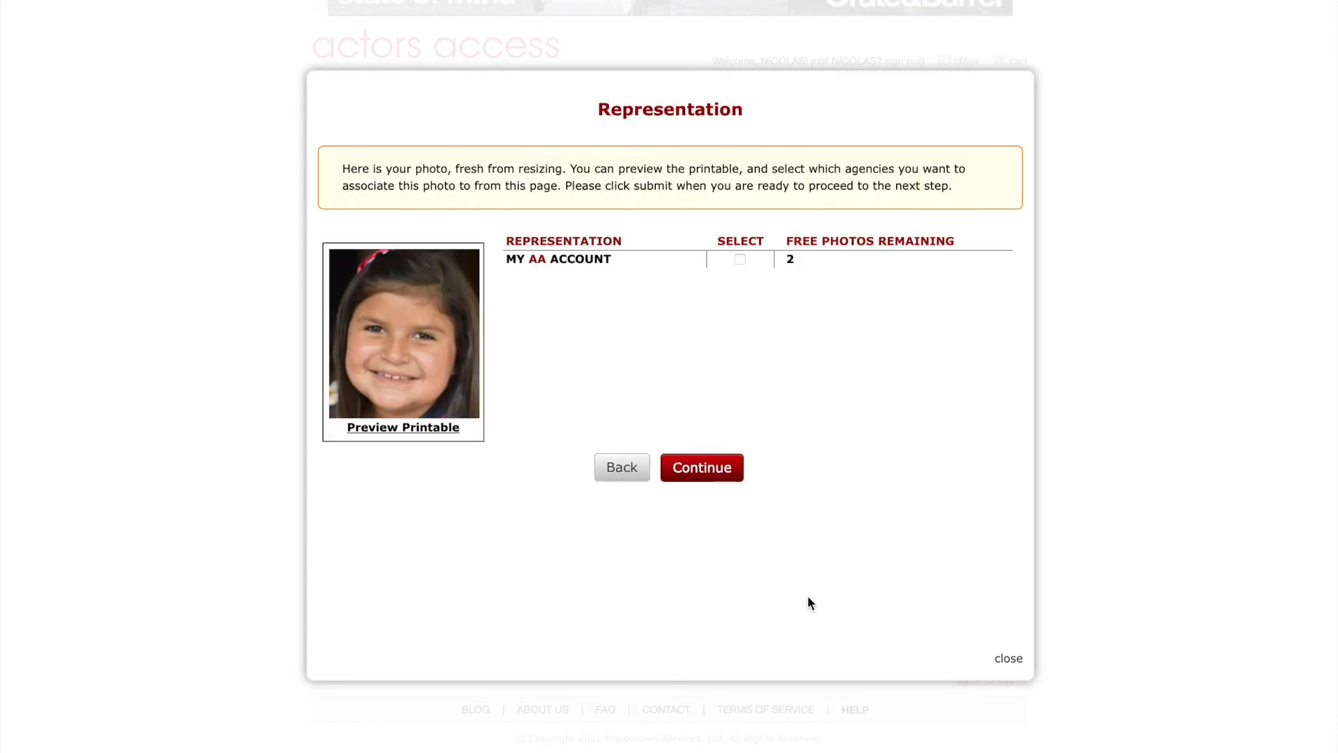
Assign the photo to MY AA ACCOUNT as Commercial and submit the $0.00 order.
click(740, 259)
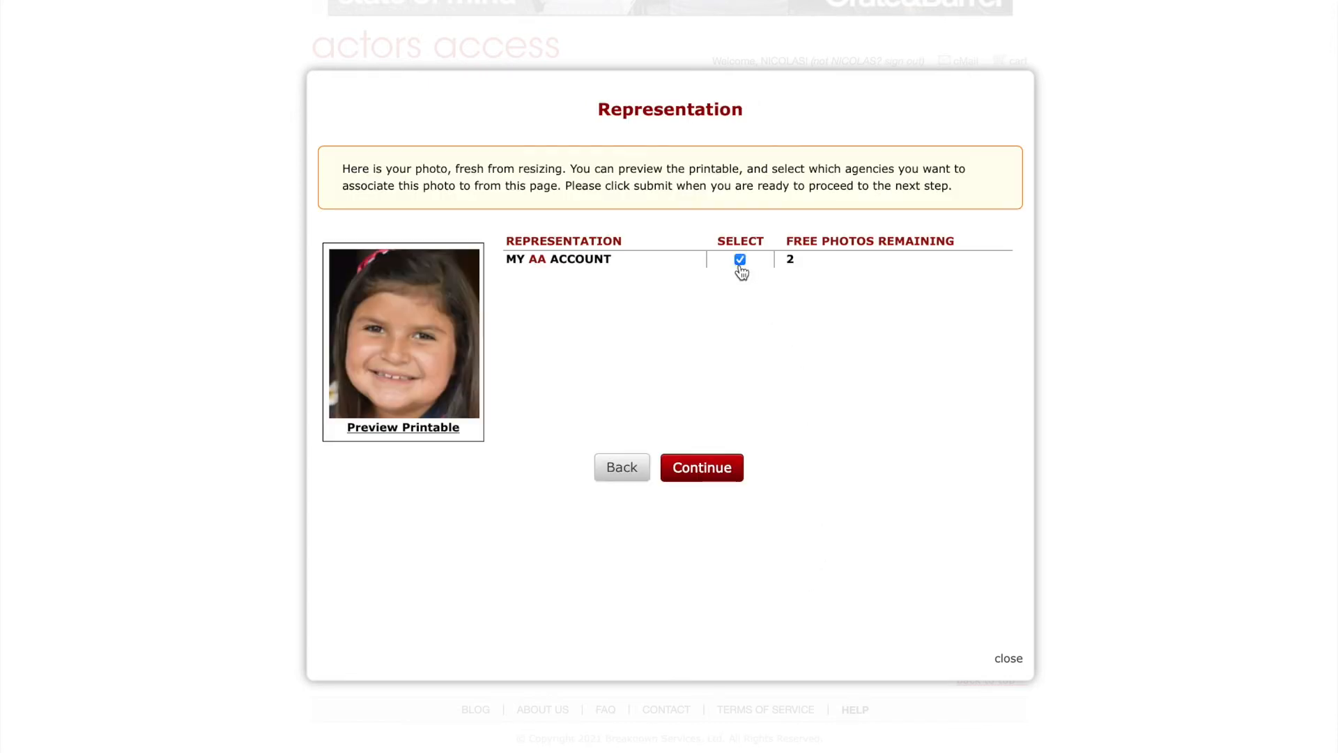
click(699, 469)
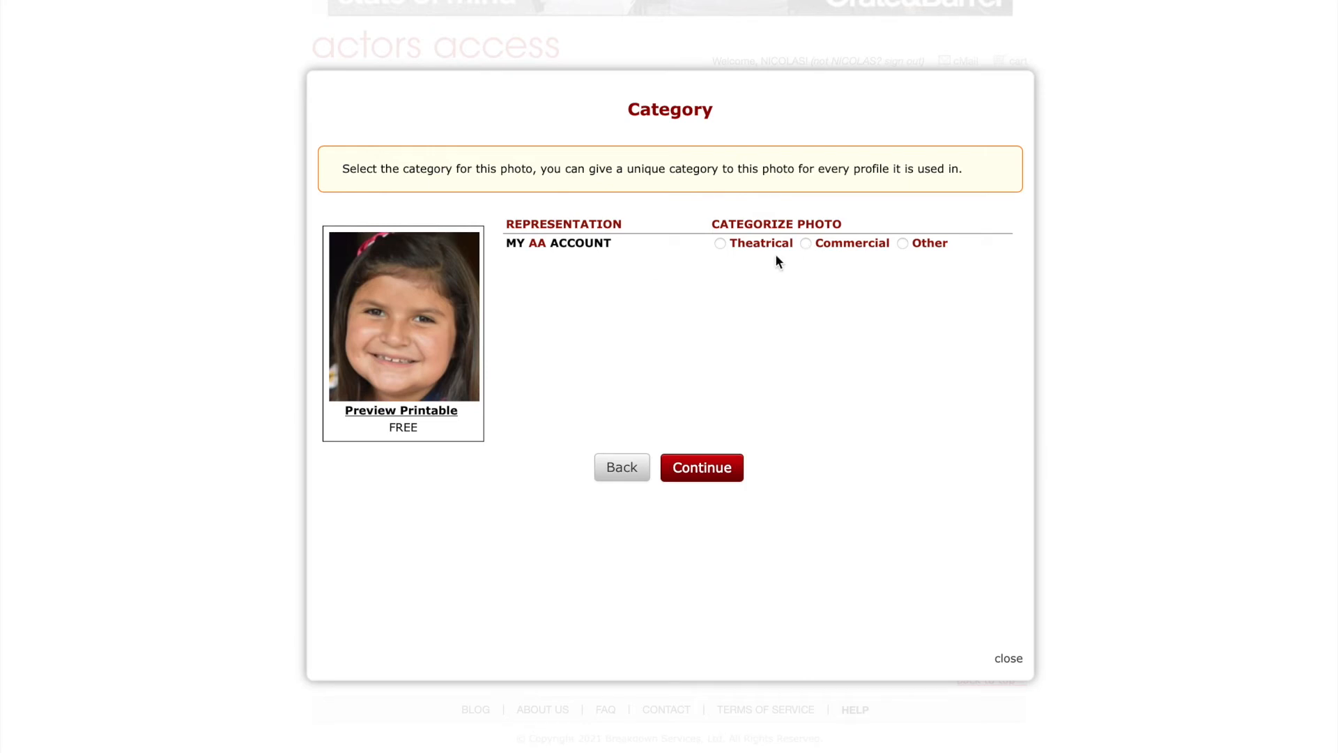
click(810, 242)
click(708, 467)
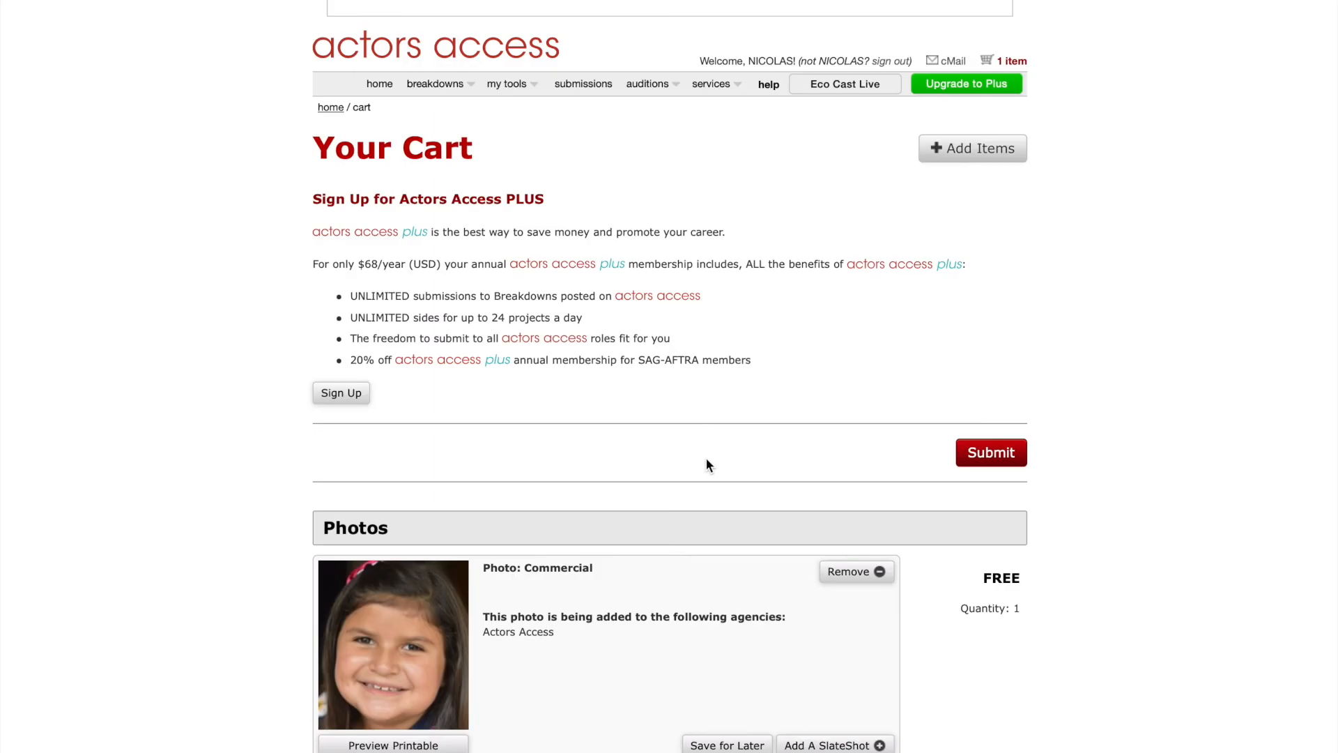
scroll(705, 458, down, 4)
click(966, 671)
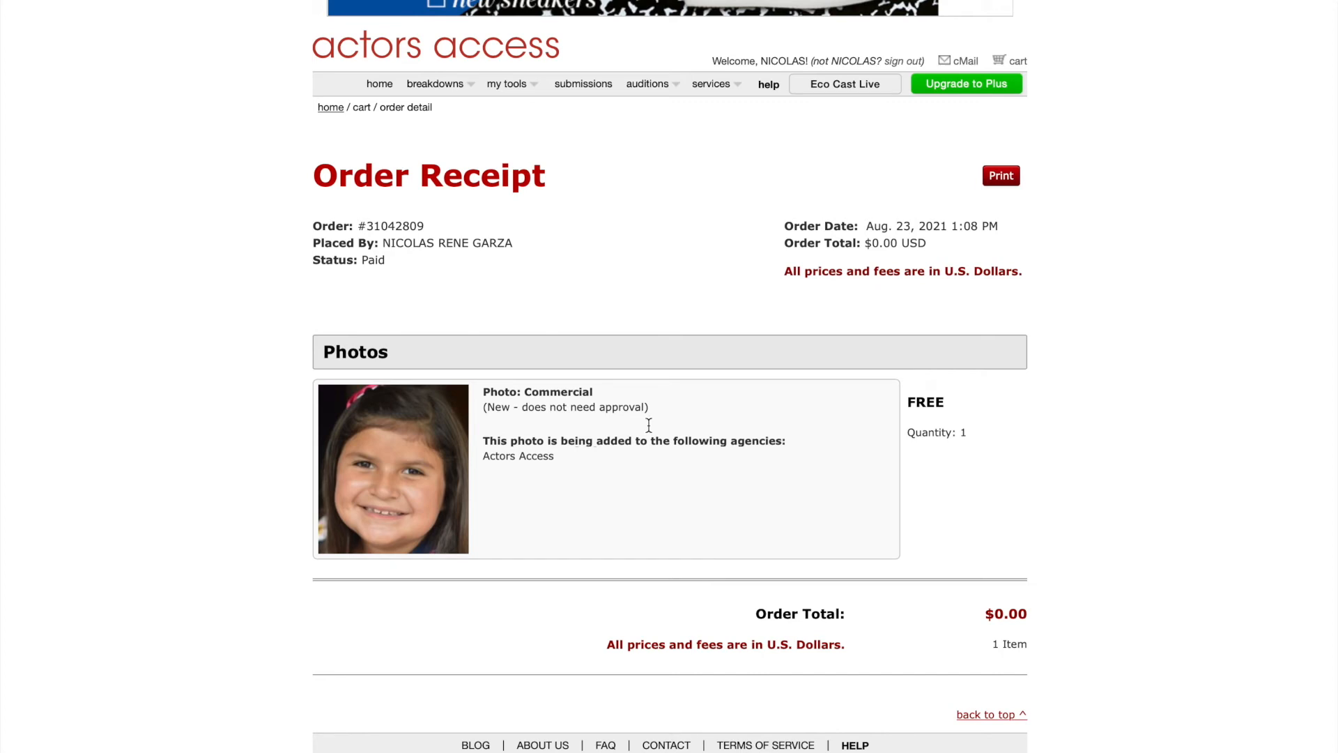
Go to the profile's Photos page via my tools and start adding another photo.
mouse_move(509, 84)
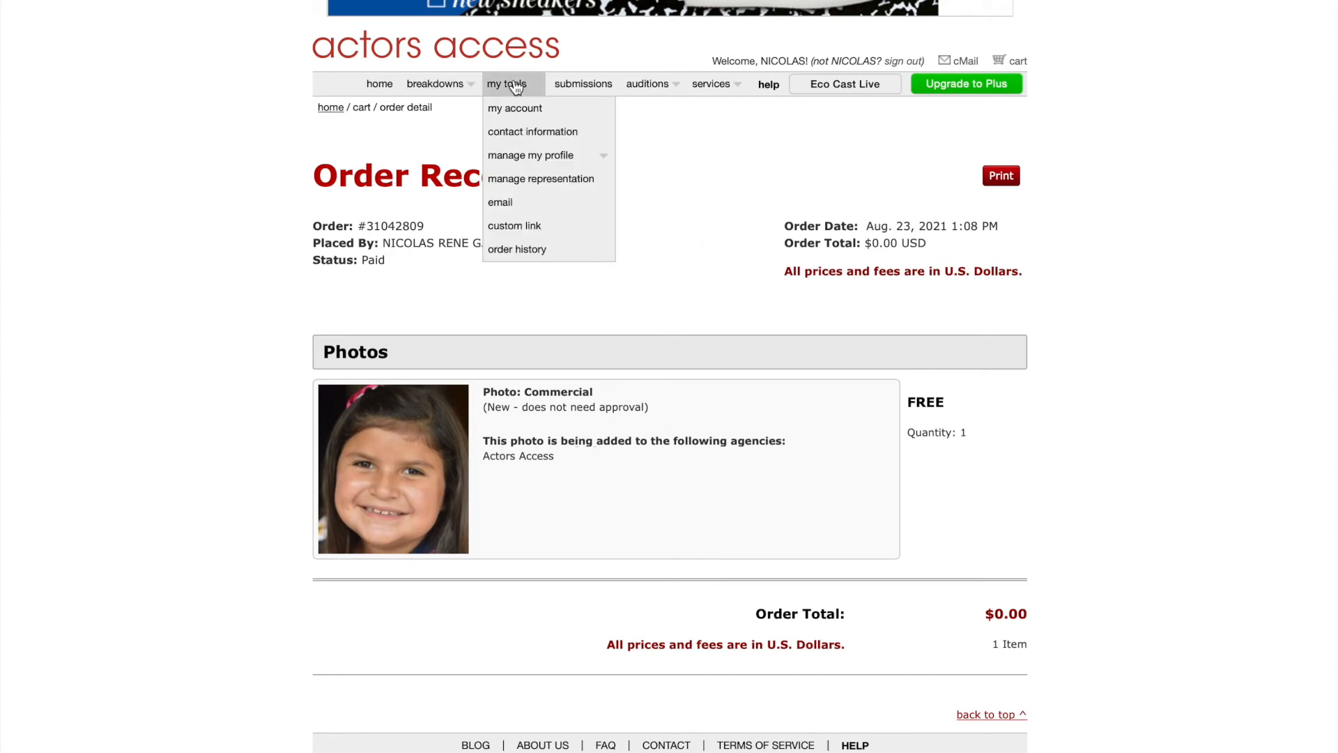
mouse_move(532, 153)
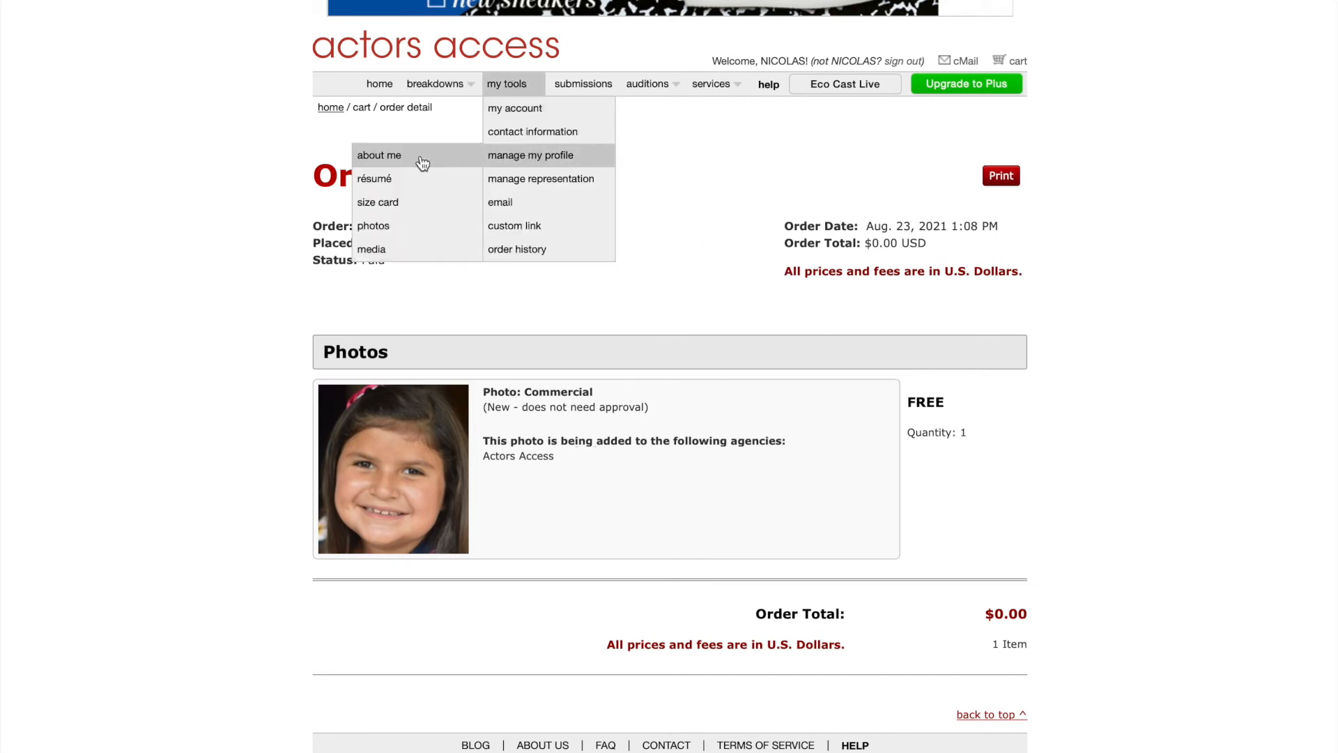
click(373, 227)
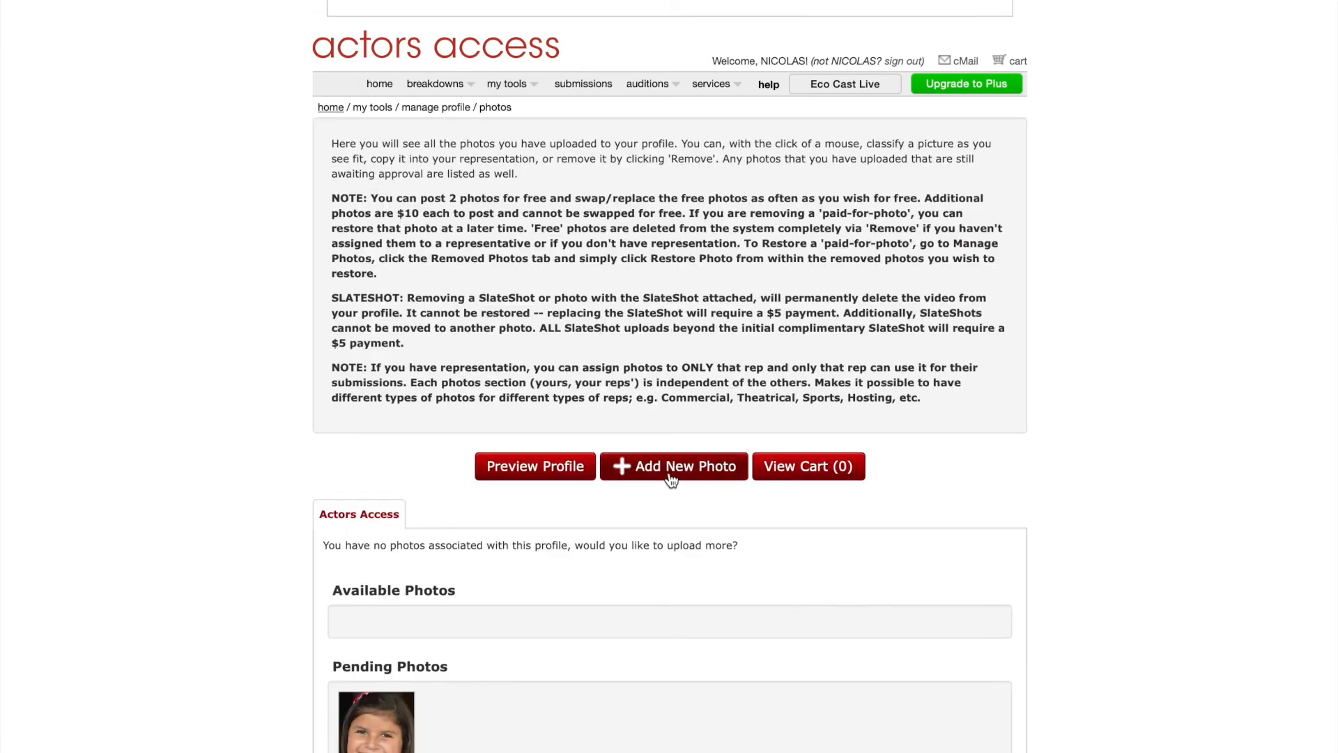
click(730, 463)
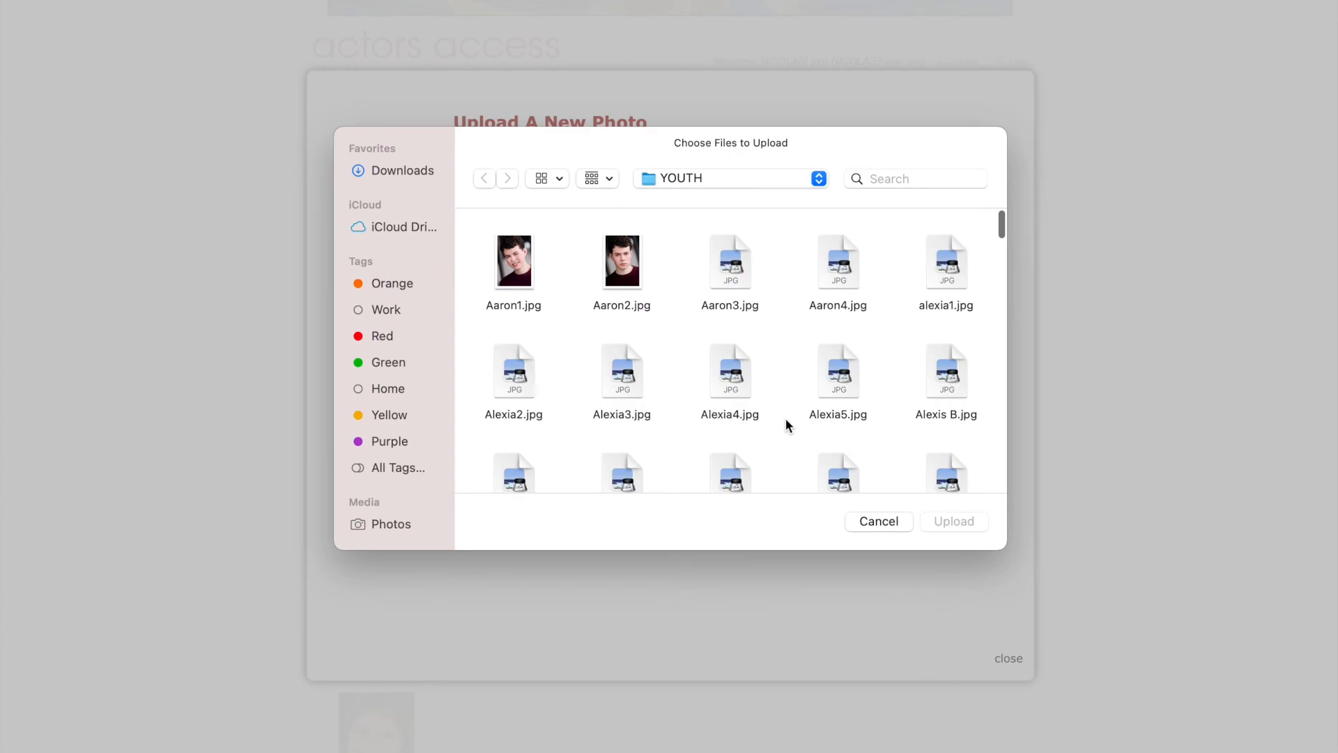
Upload the next headshot file, accepting the printable and thumbnail editors unchanged.
scroll(785, 419, down, 5)
scroll(786, 419, down, 5)
double_click(823, 435)
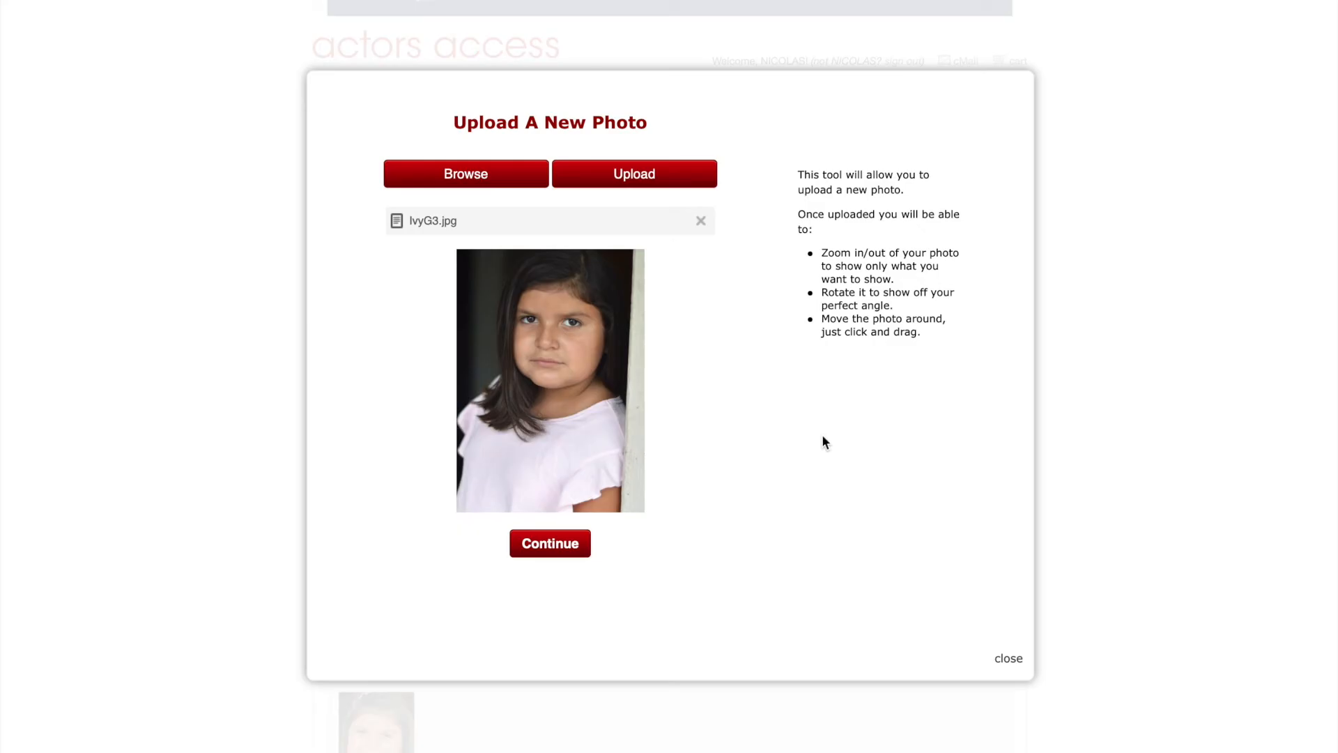
click(553, 557)
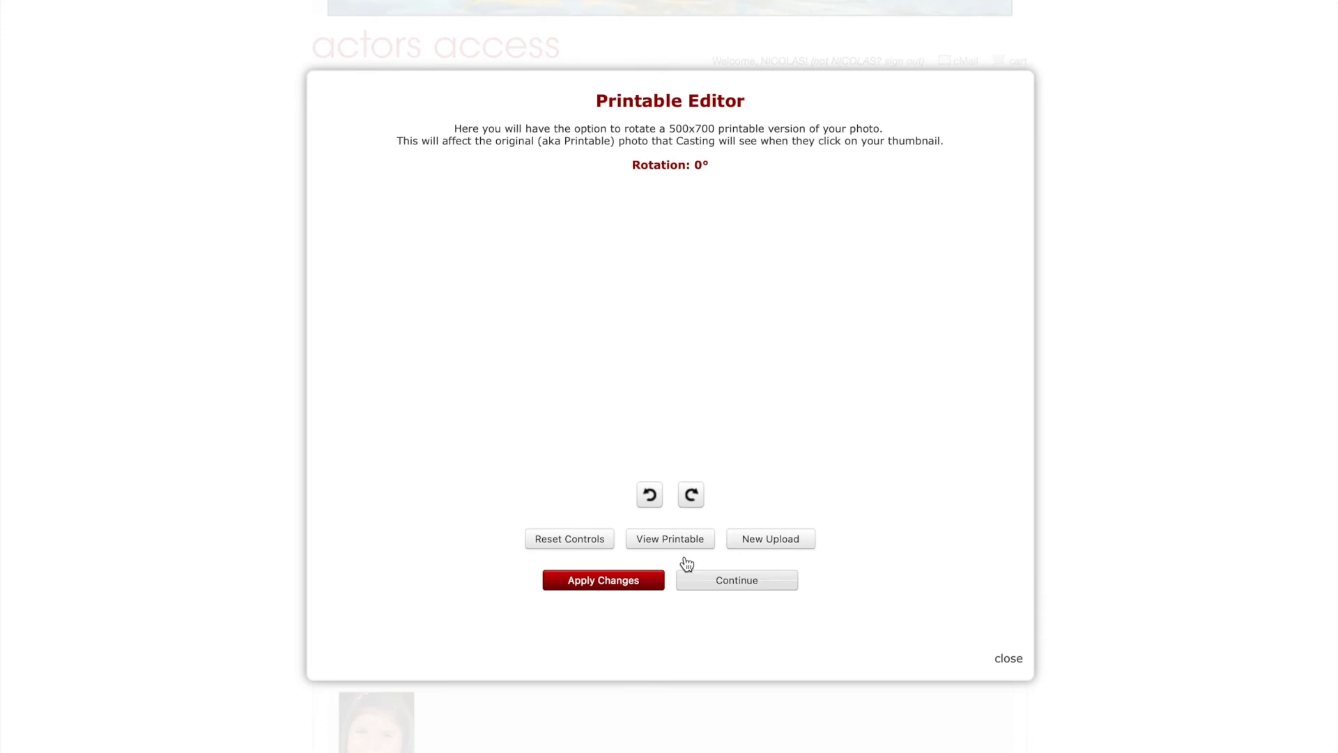
click(689, 570)
click(596, 573)
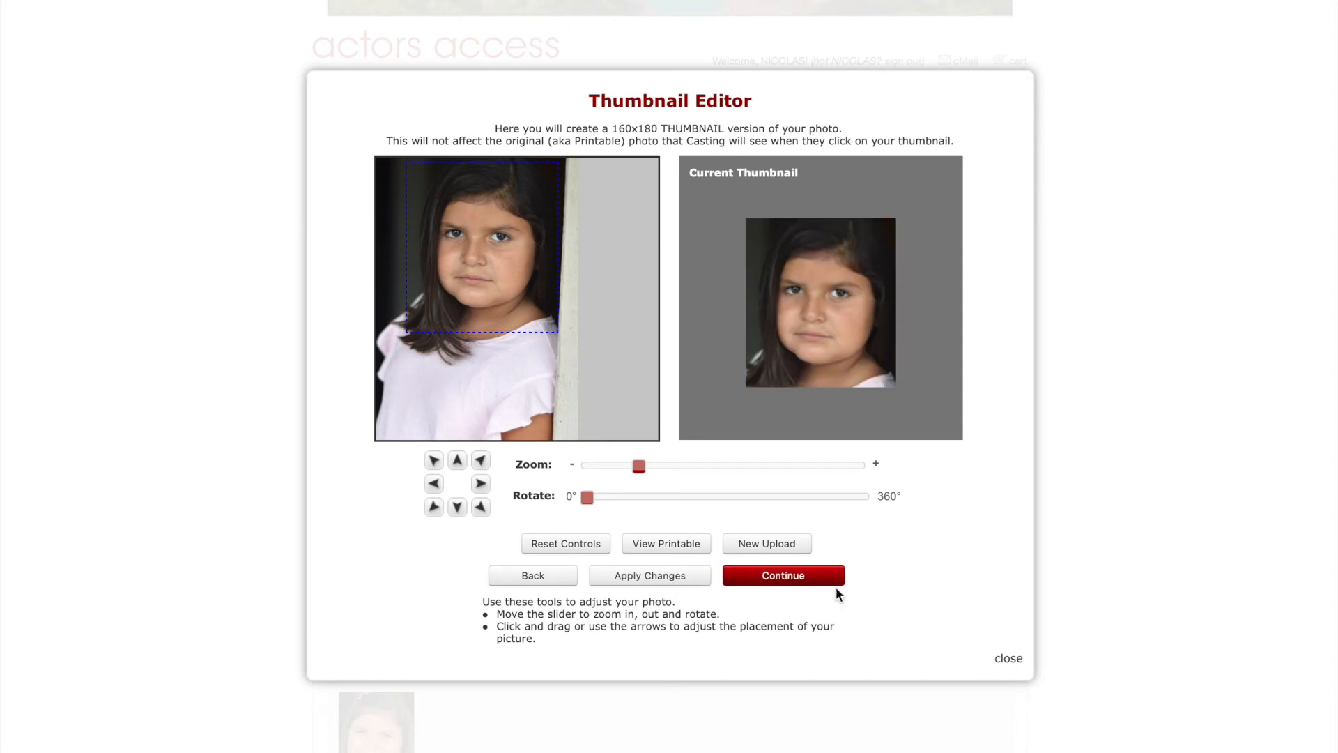
click(788, 578)
Assign the photo to MY AA ACCOUNT as Theatrical and close the window to the cart.
click(741, 259)
click(719, 472)
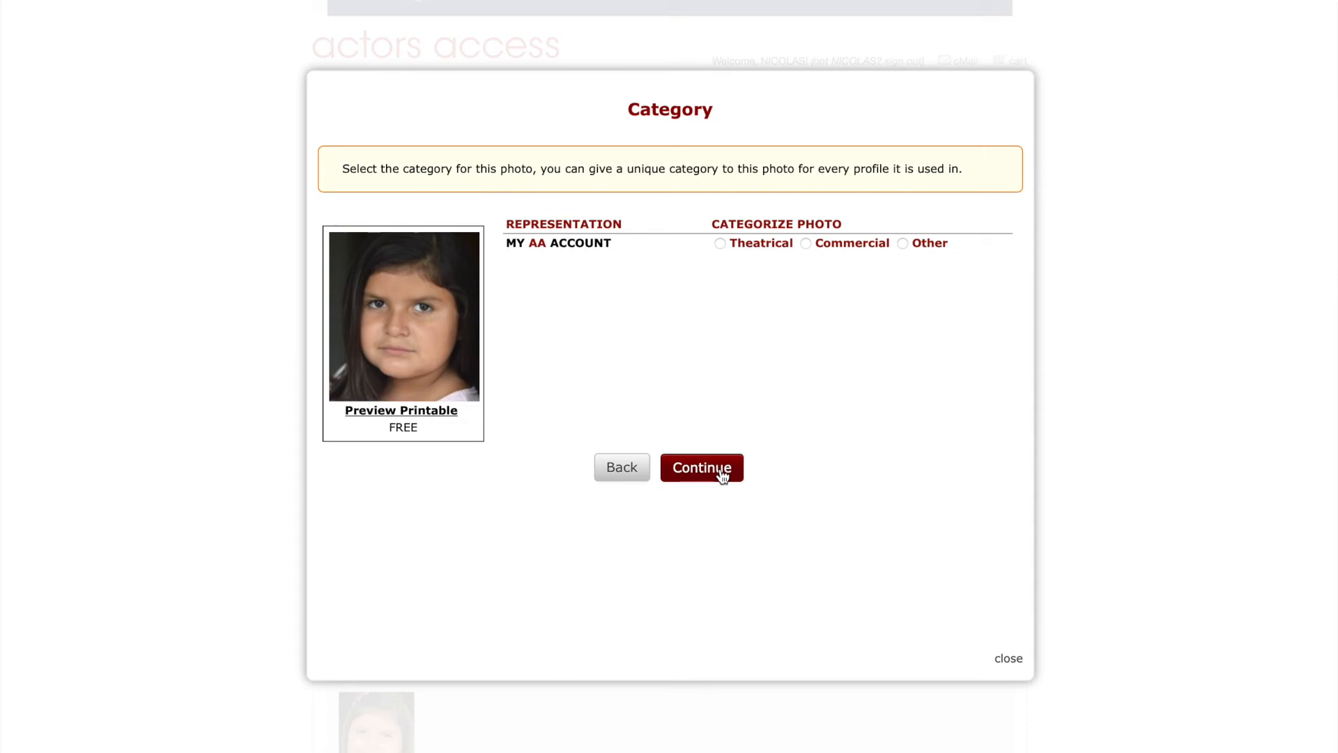
click(721, 244)
click(704, 472)
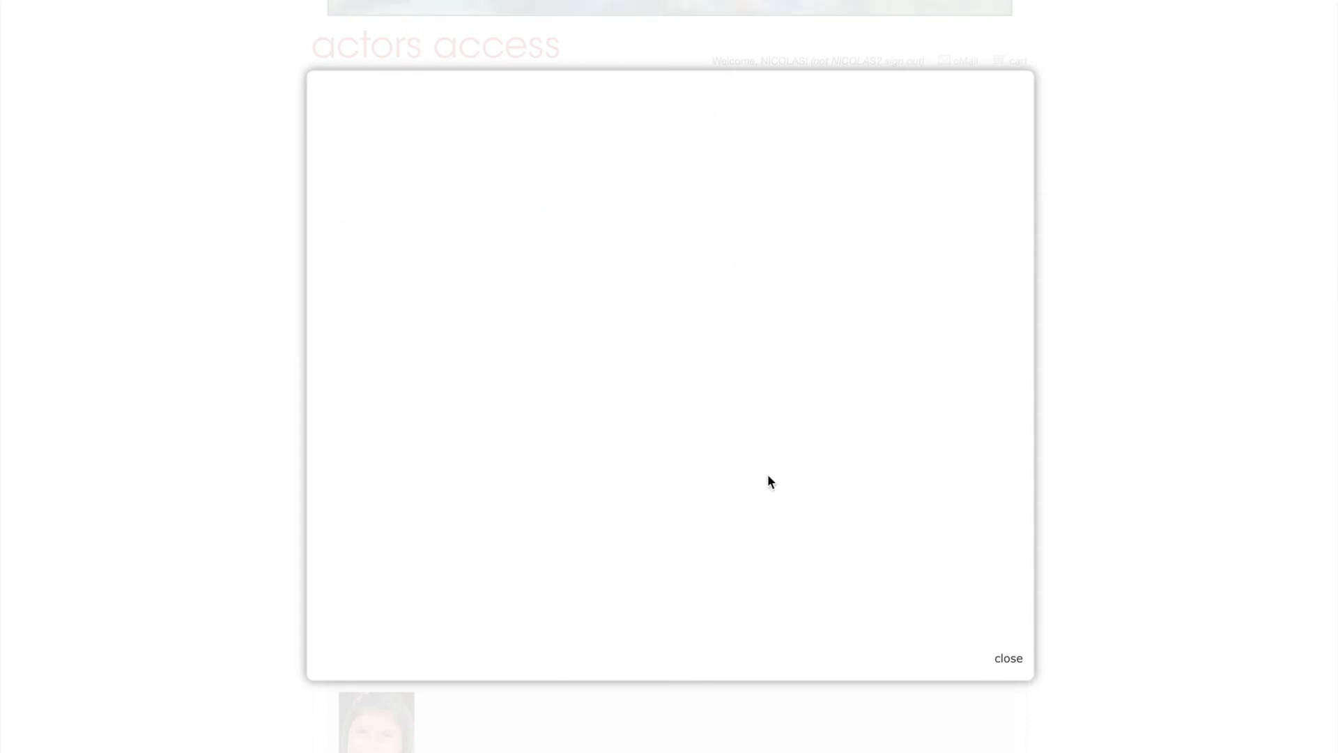
click(1009, 658)
scroll(1018, 637, down, 3)
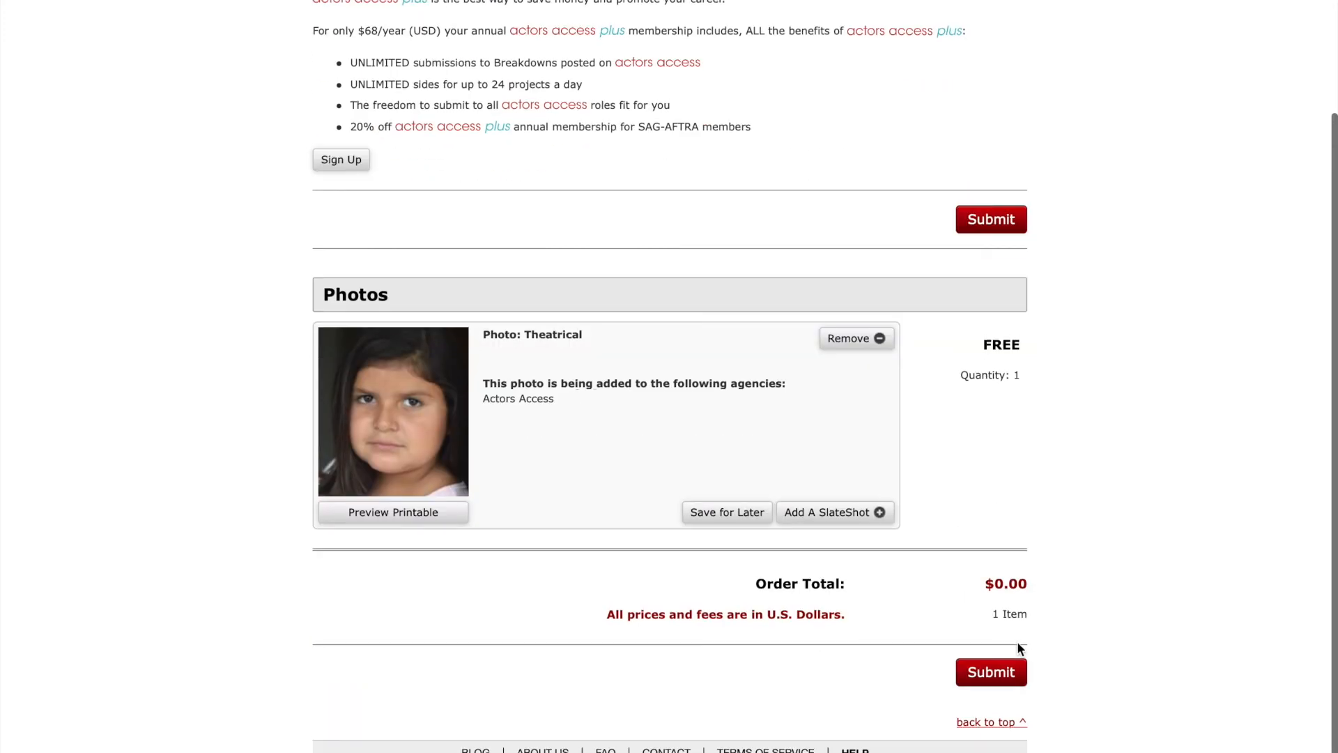
Submit the $0.00 Theatrical photo order and go to the profile's Media page.
click(996, 678)
mouse_move(514, 85)
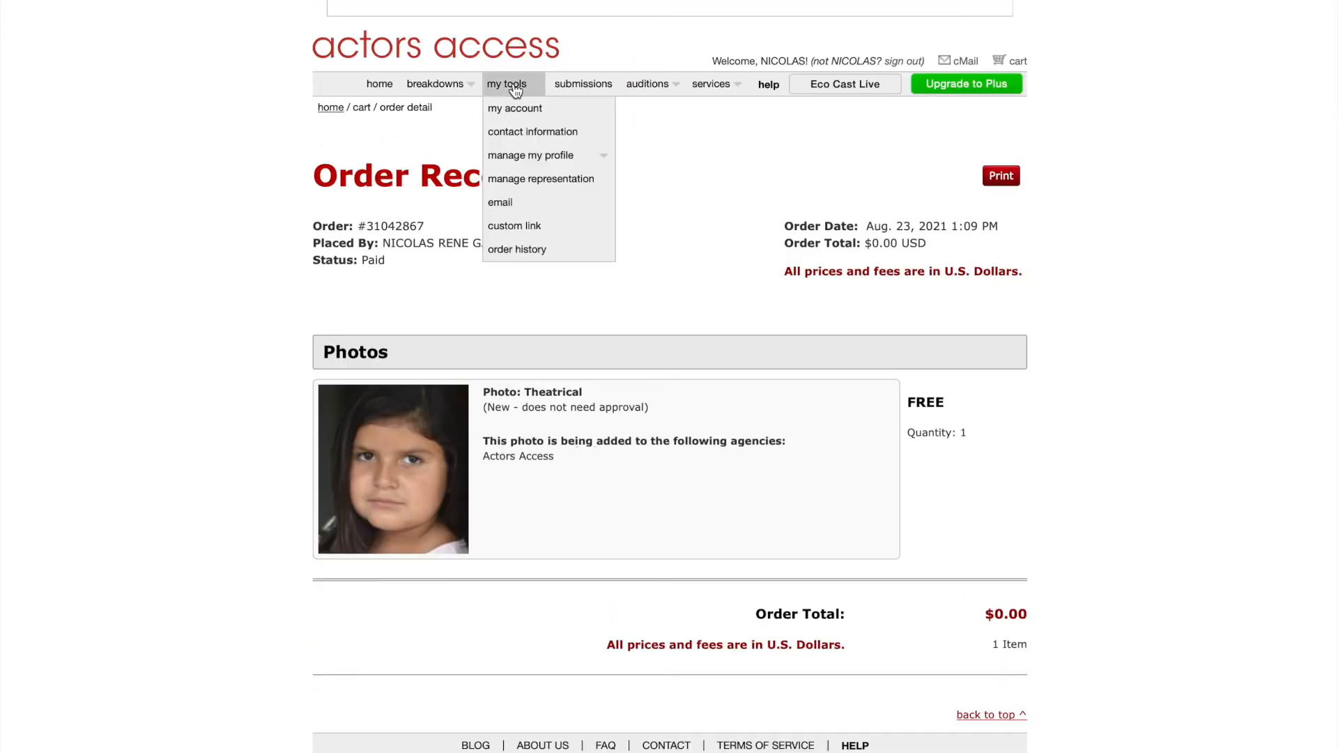
mouse_move(527, 159)
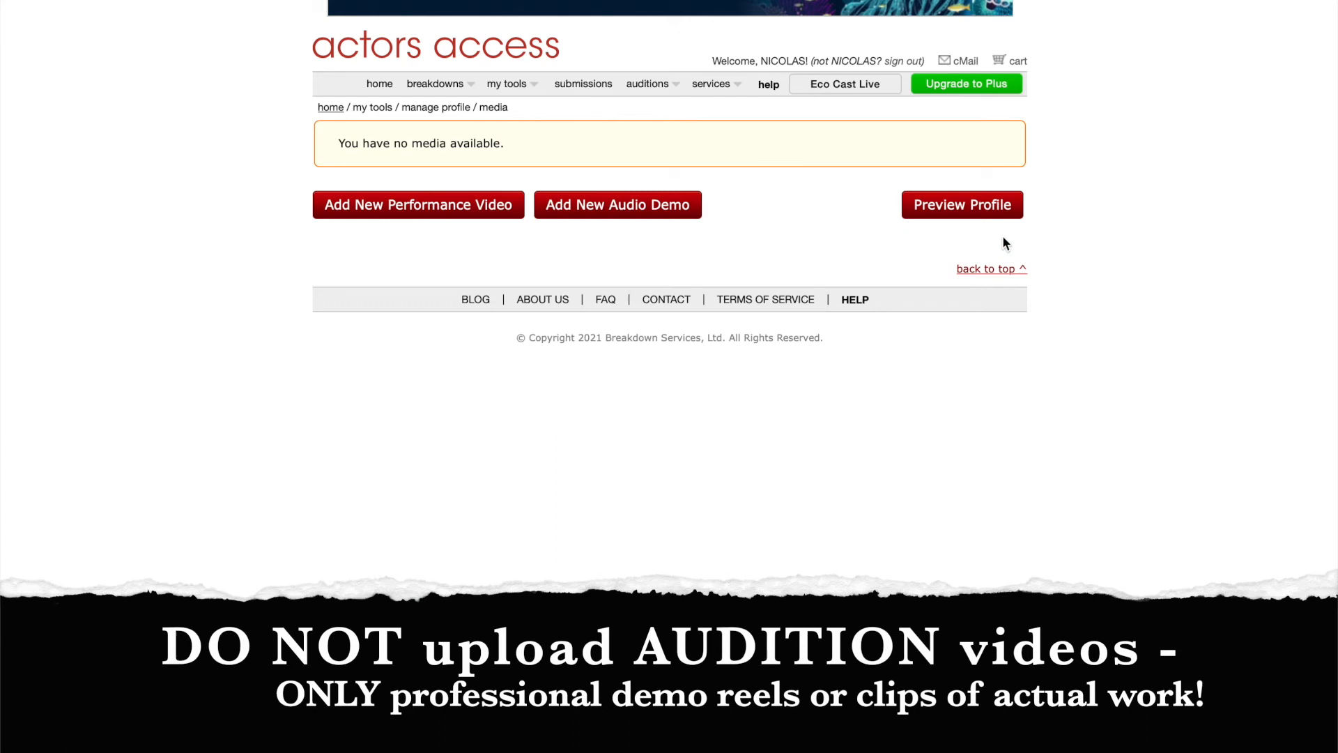
mouse_move(446, 94)
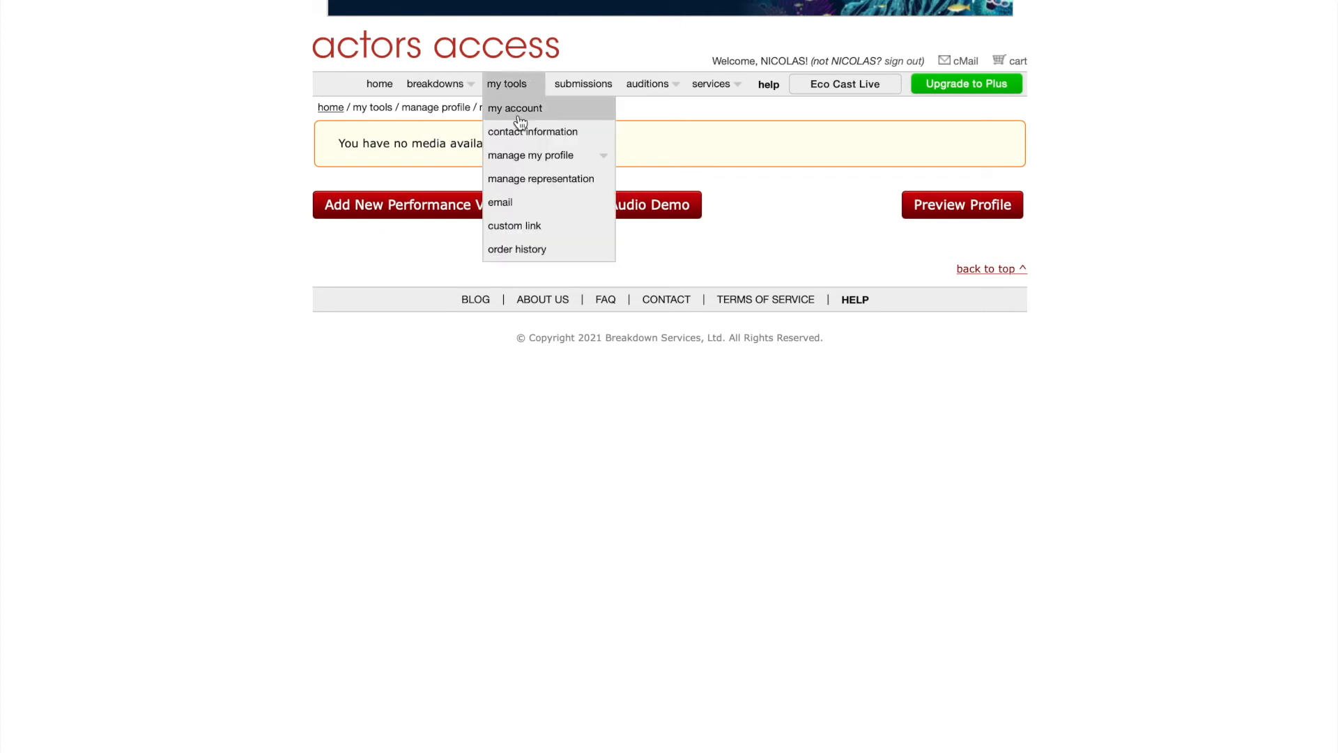
Open the size card and set height 4'7", weight 99 lbs and body type Average.
click(380, 85)
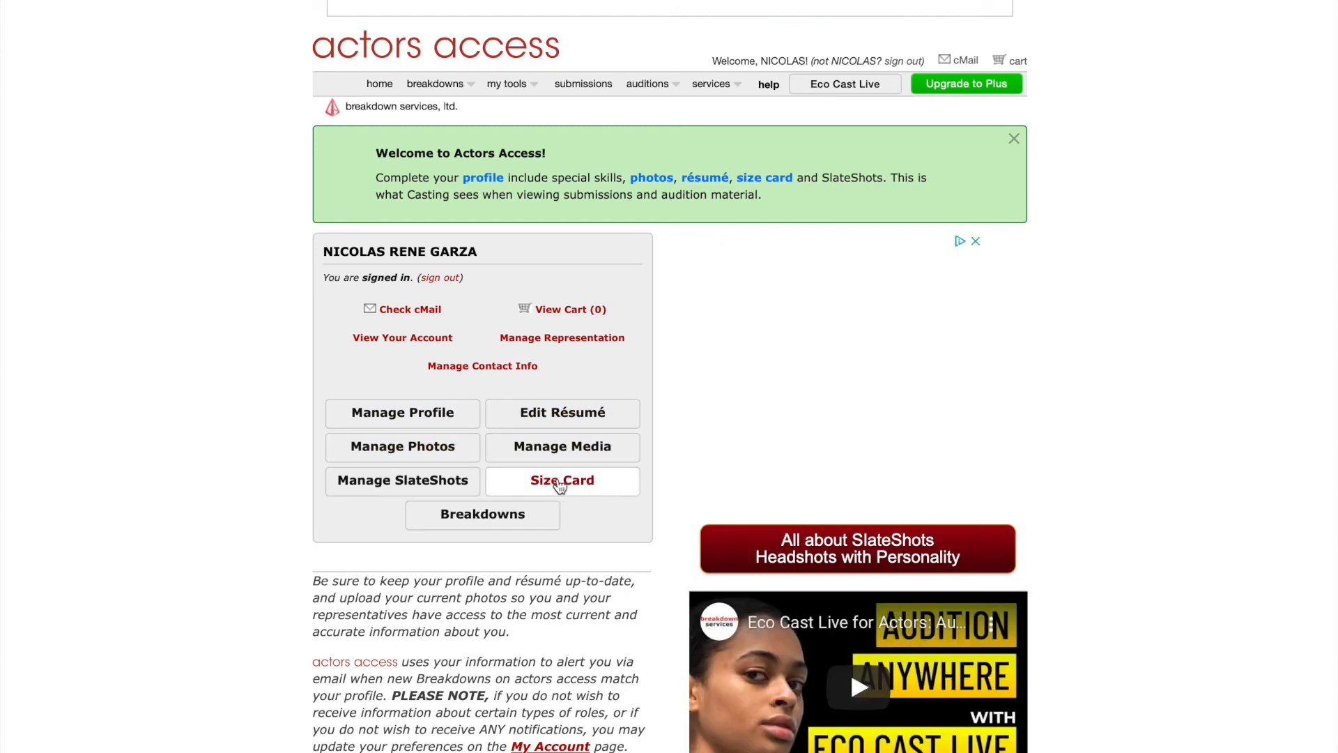
click(559, 481)
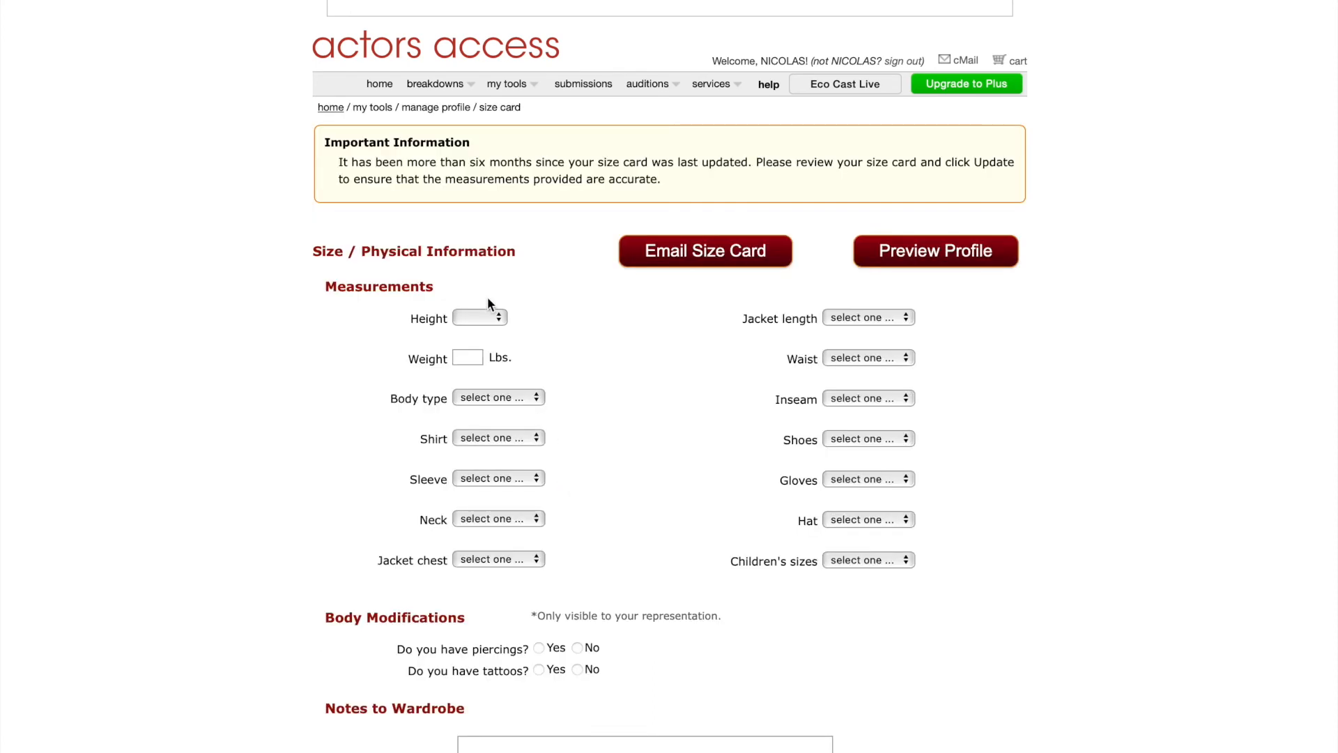
click(479, 317)
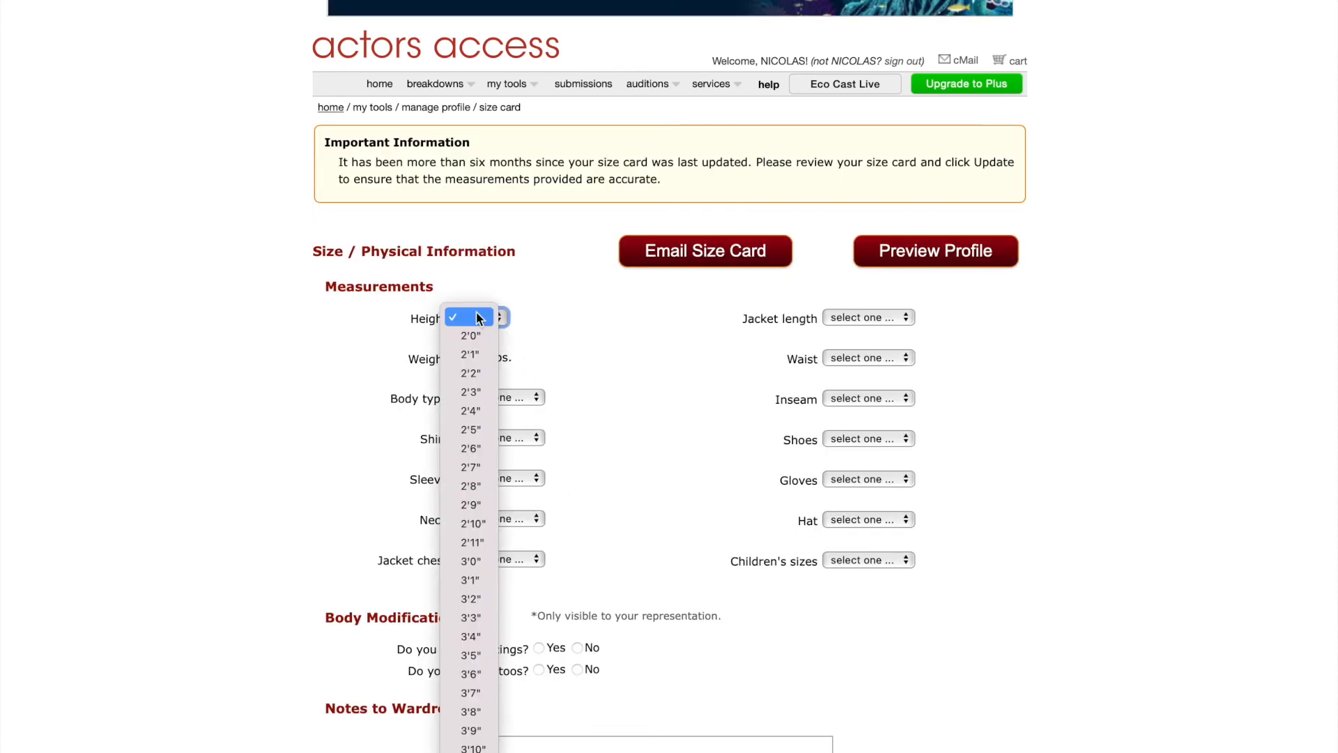
scroll(474, 391, down, 5)
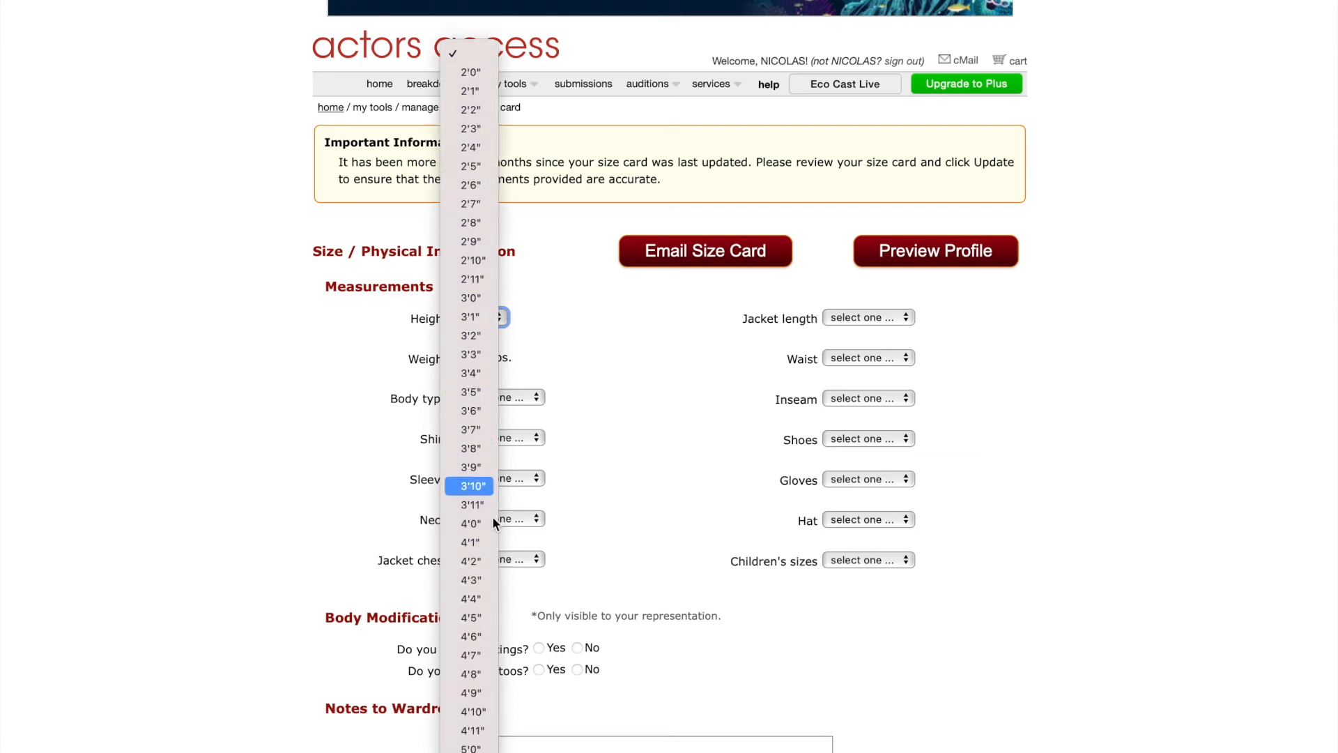
click(485, 655)
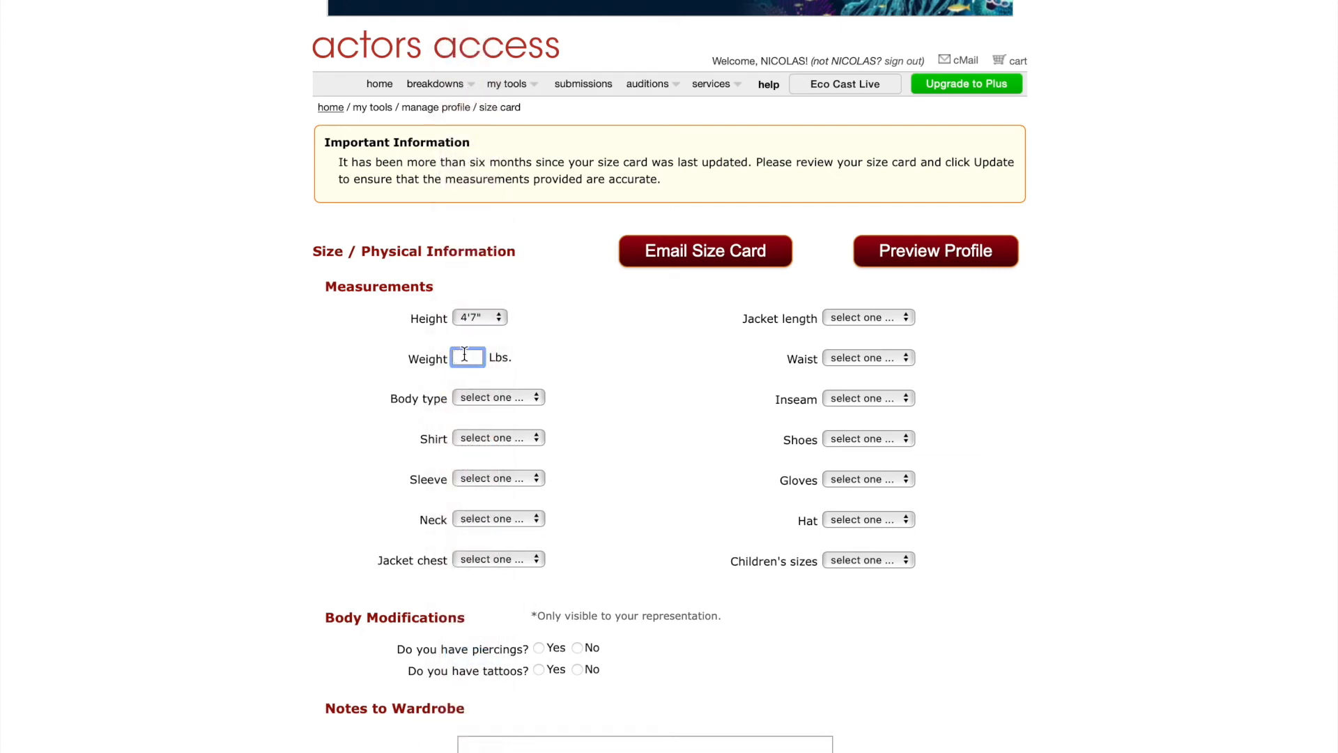
text(99)
click(470, 398)
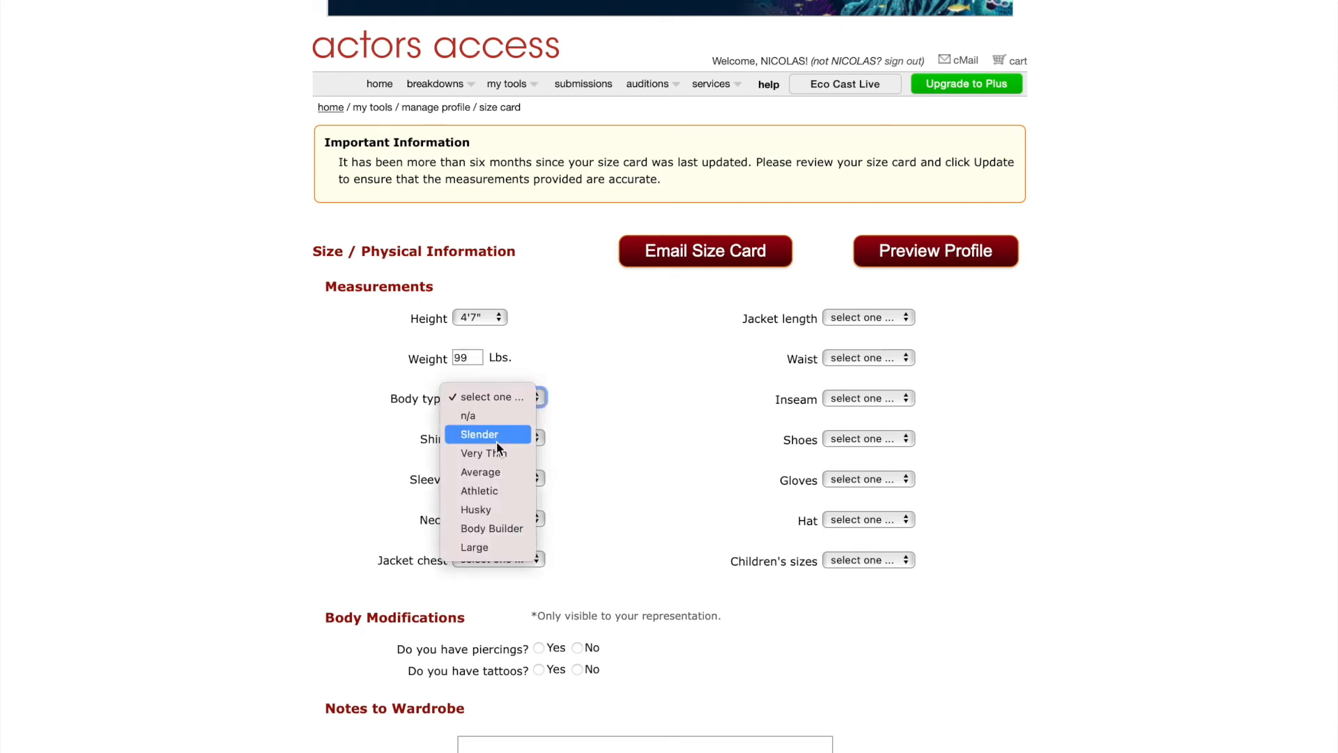
click(499, 466)
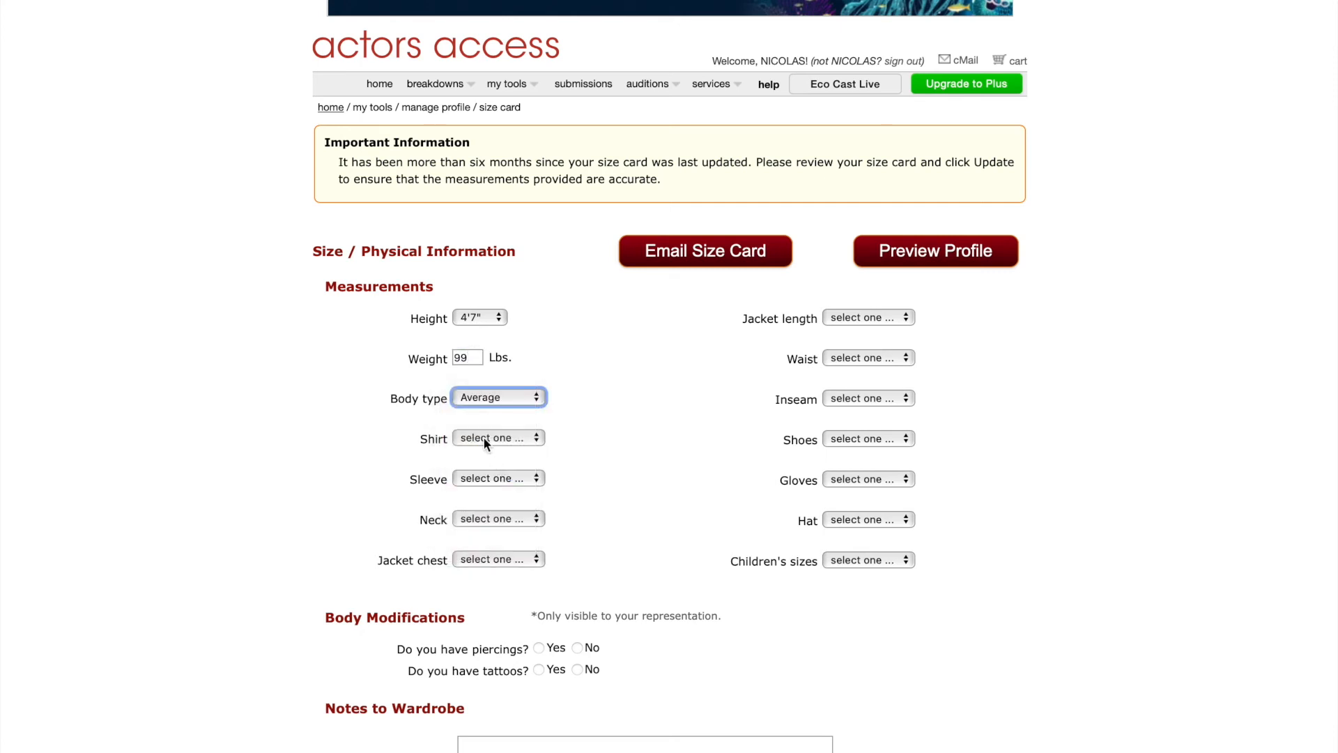
Set children's size 14-16 and shirt, sleeve, neck and jacket chest to n/a.
click(483, 437)
click(650, 475)
click(848, 560)
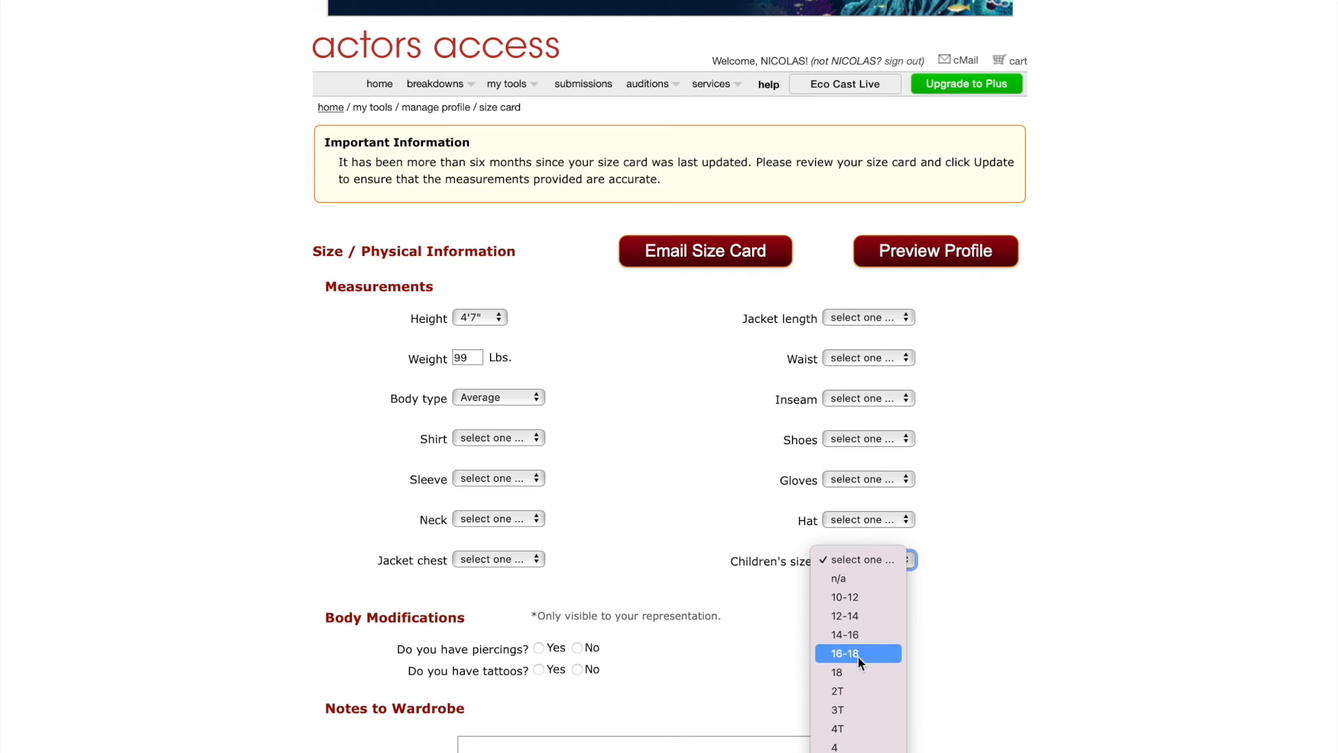
click(856, 638)
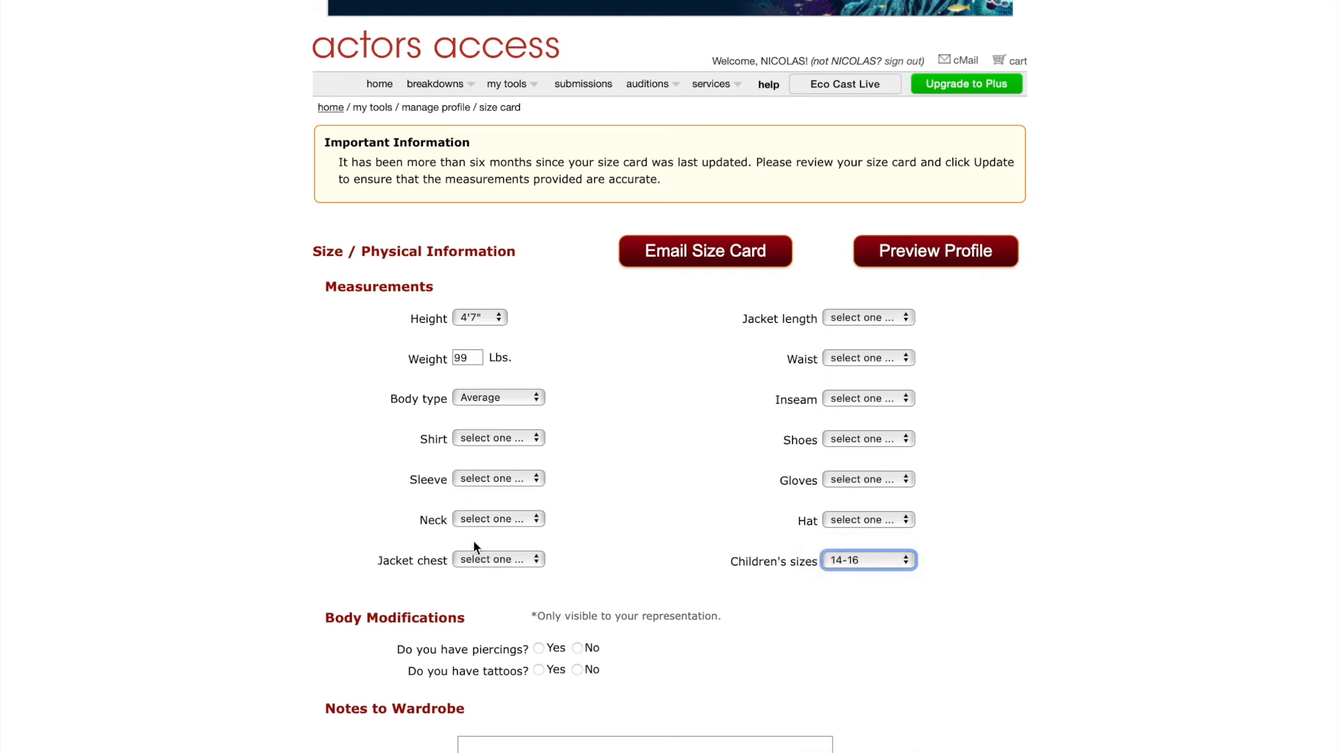
click(479, 434)
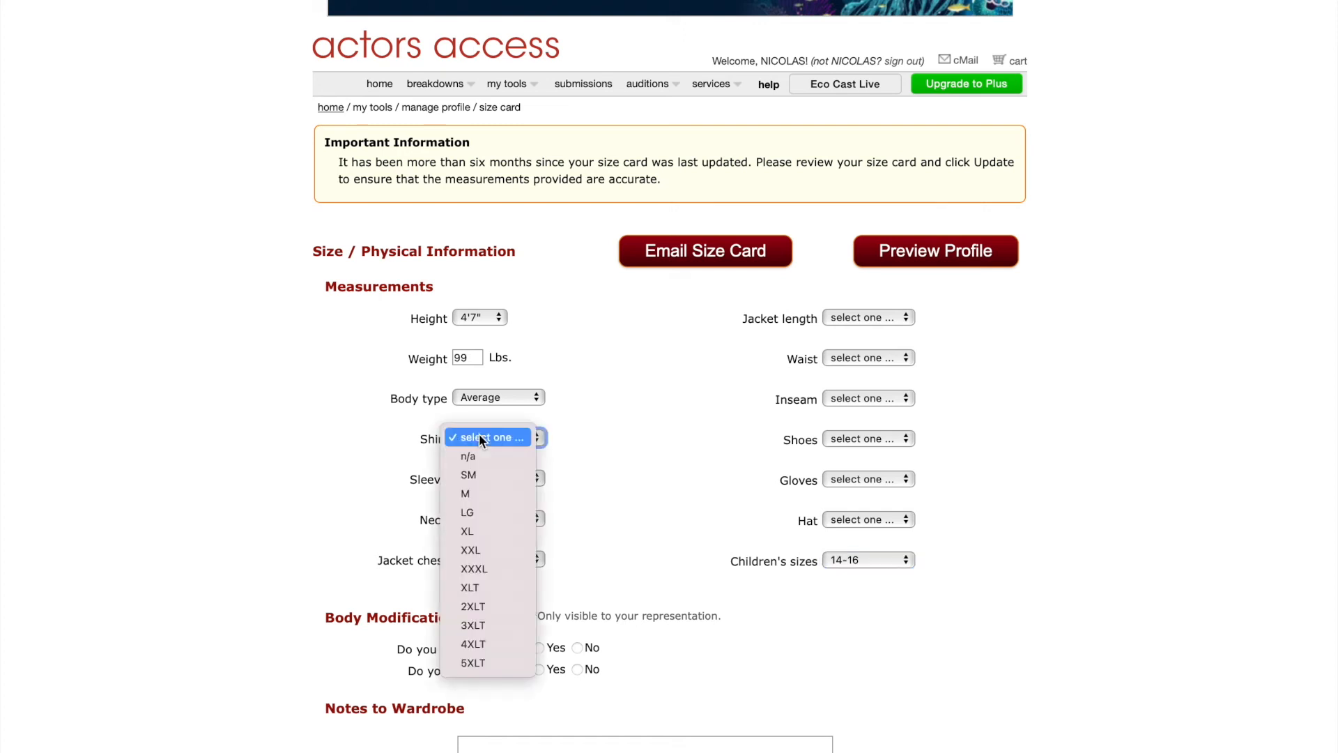
click(481, 457)
click(484, 487)
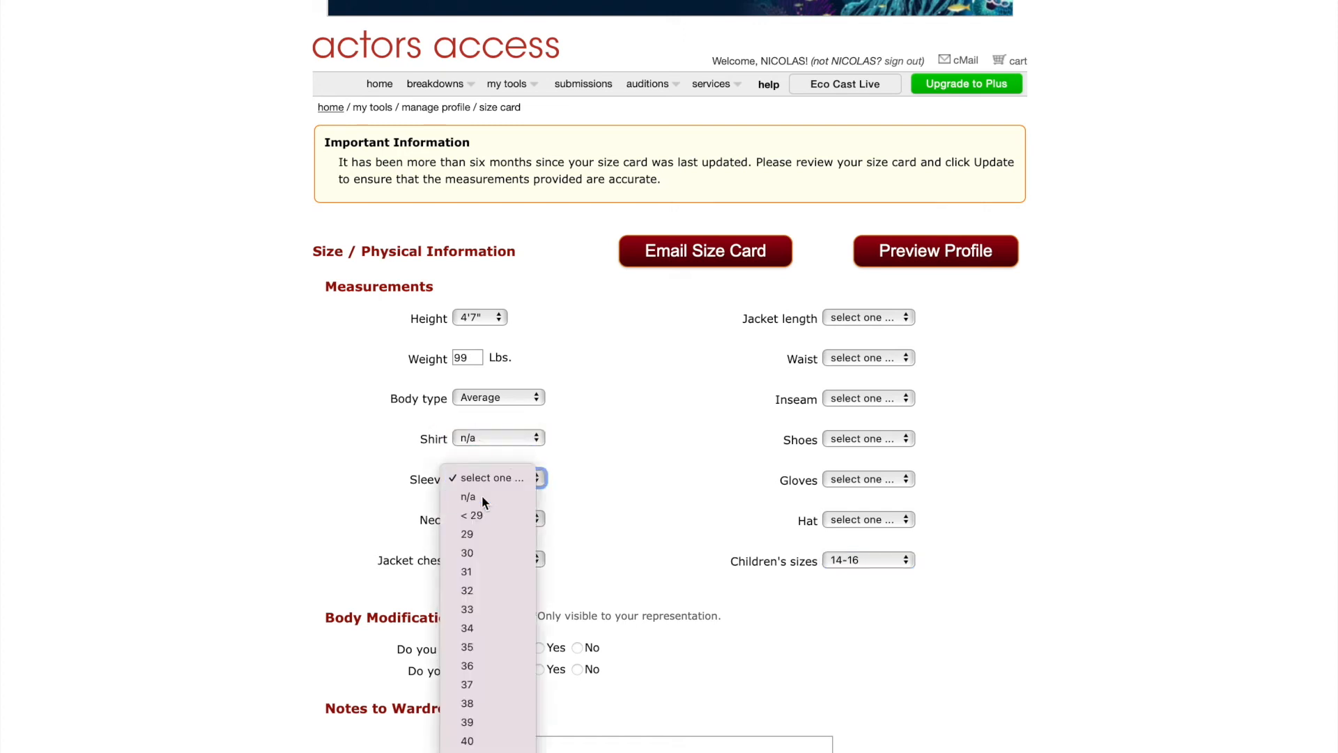
click(483, 495)
click(499, 519)
click(486, 537)
click(479, 558)
click(479, 578)
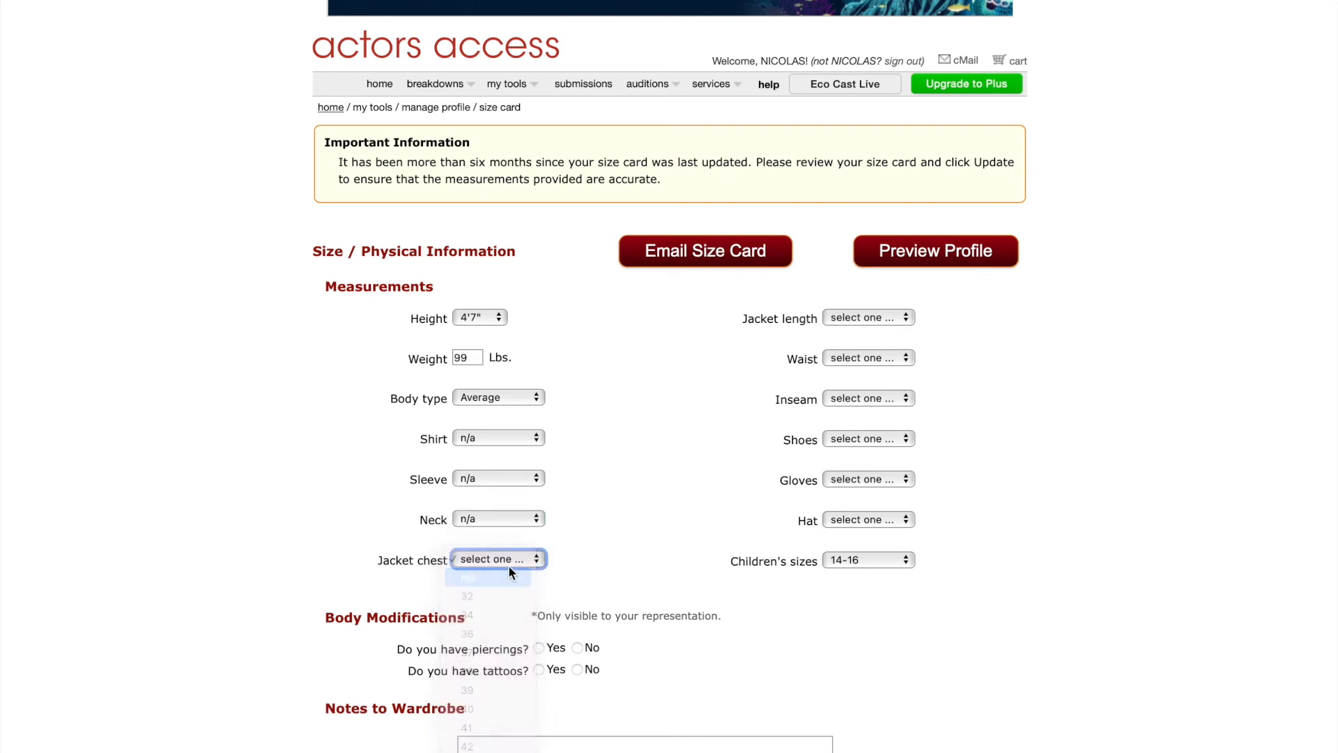
Leave jacket length unset, set waist and inseam to n/a, shoes to 6, gloves and hat to n/a.
click(860, 319)
click(859, 318)
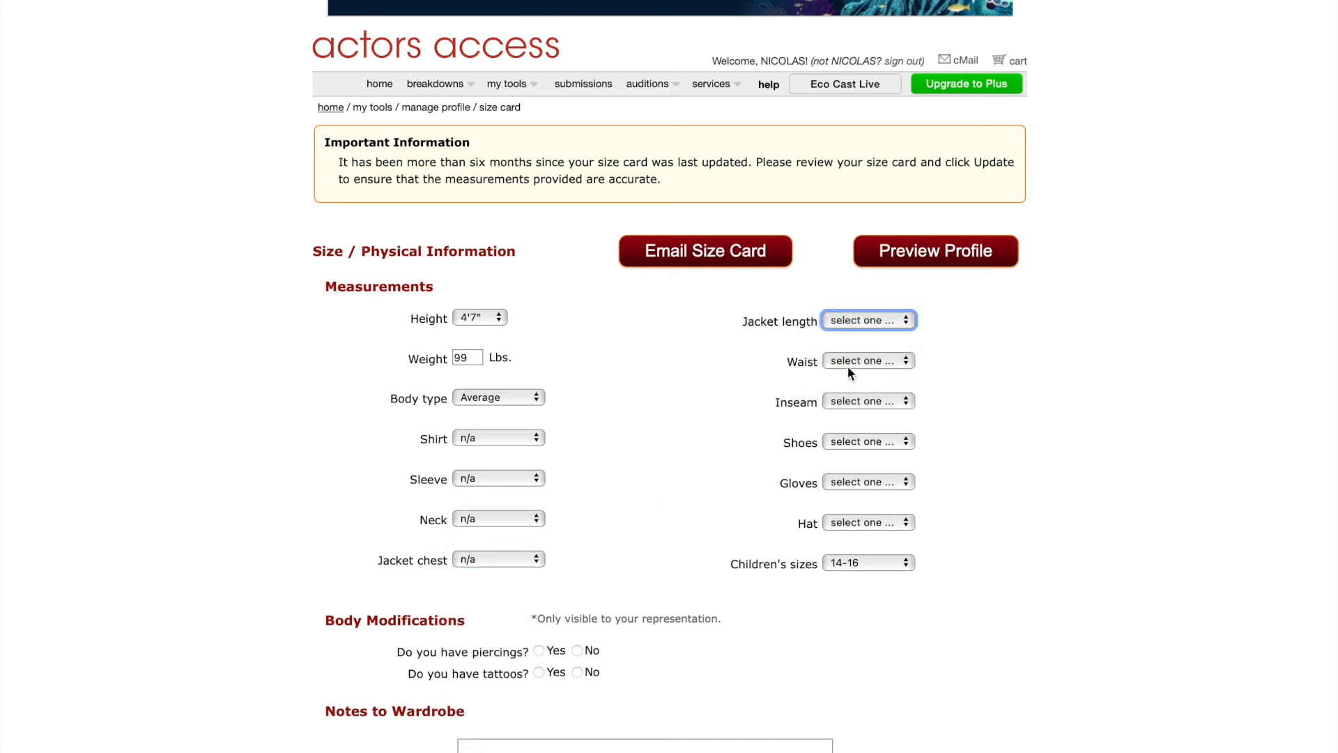
click(850, 359)
click(851, 374)
click(857, 394)
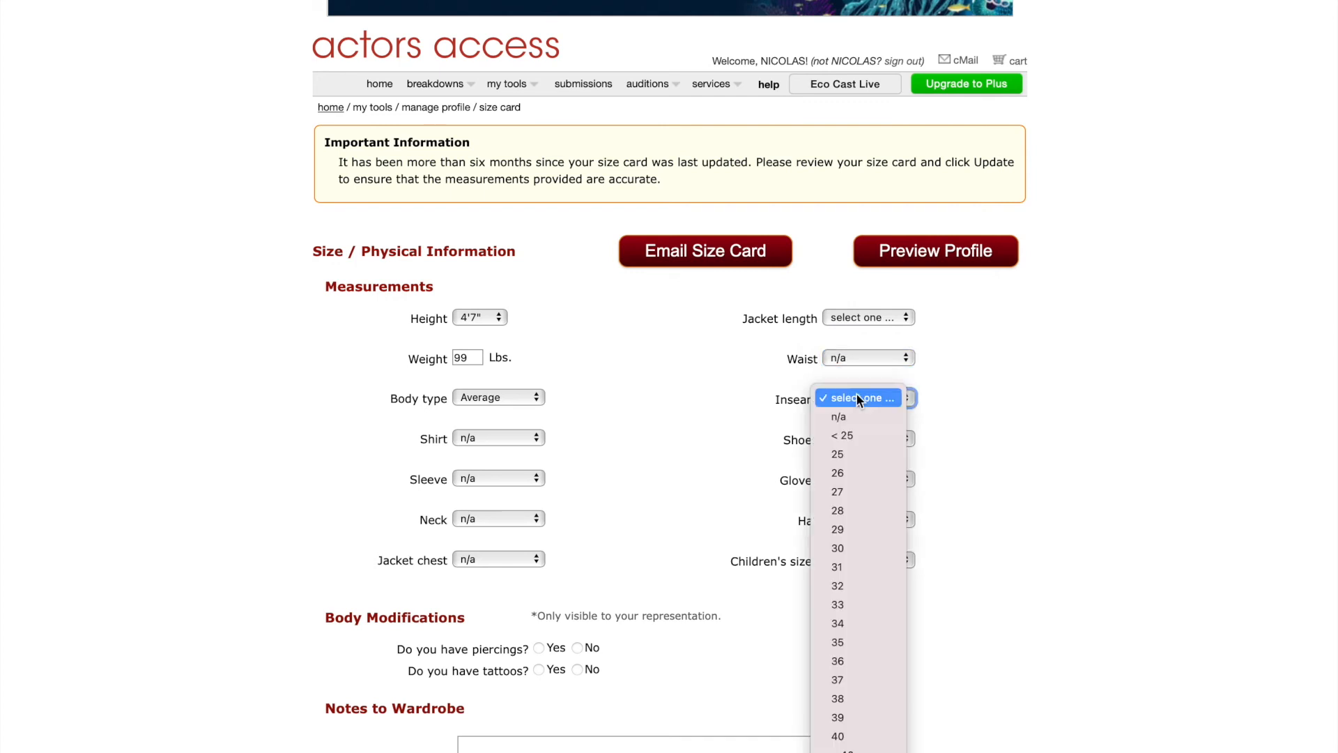
click(852, 418)
click(859, 441)
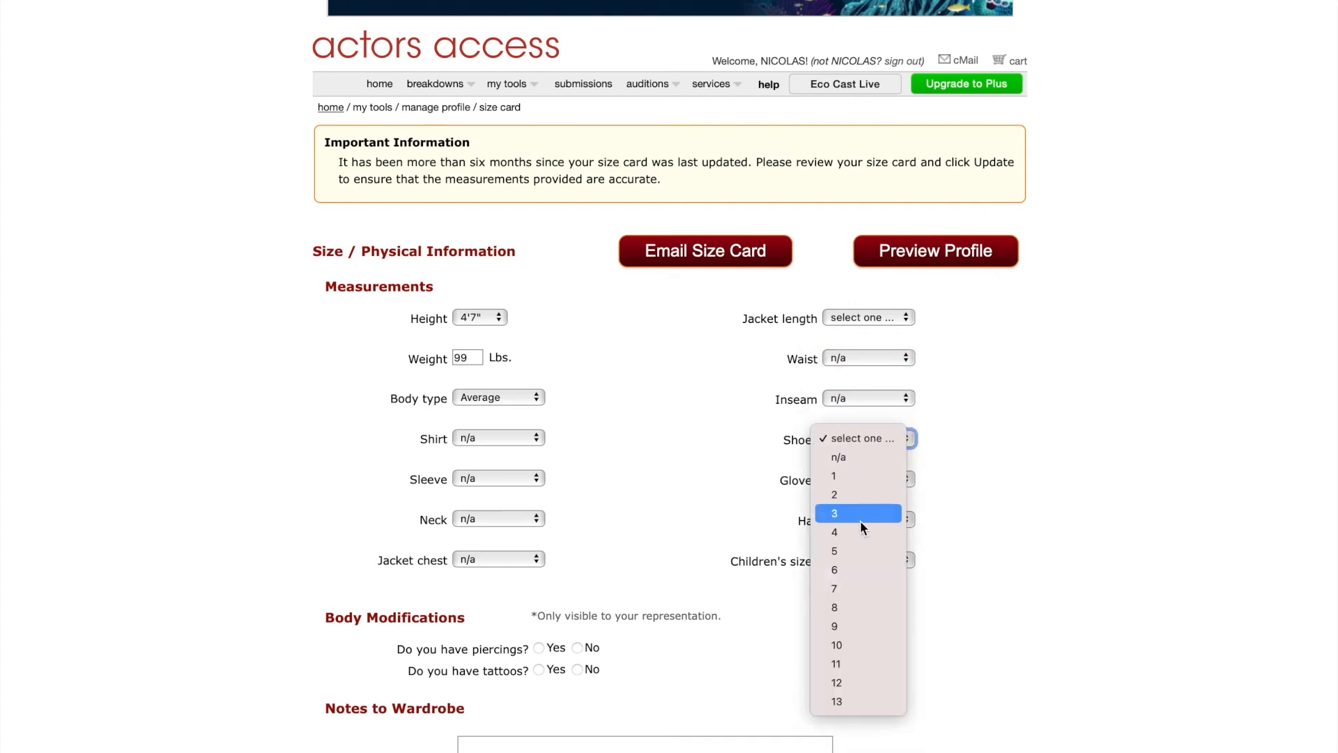
click(848, 568)
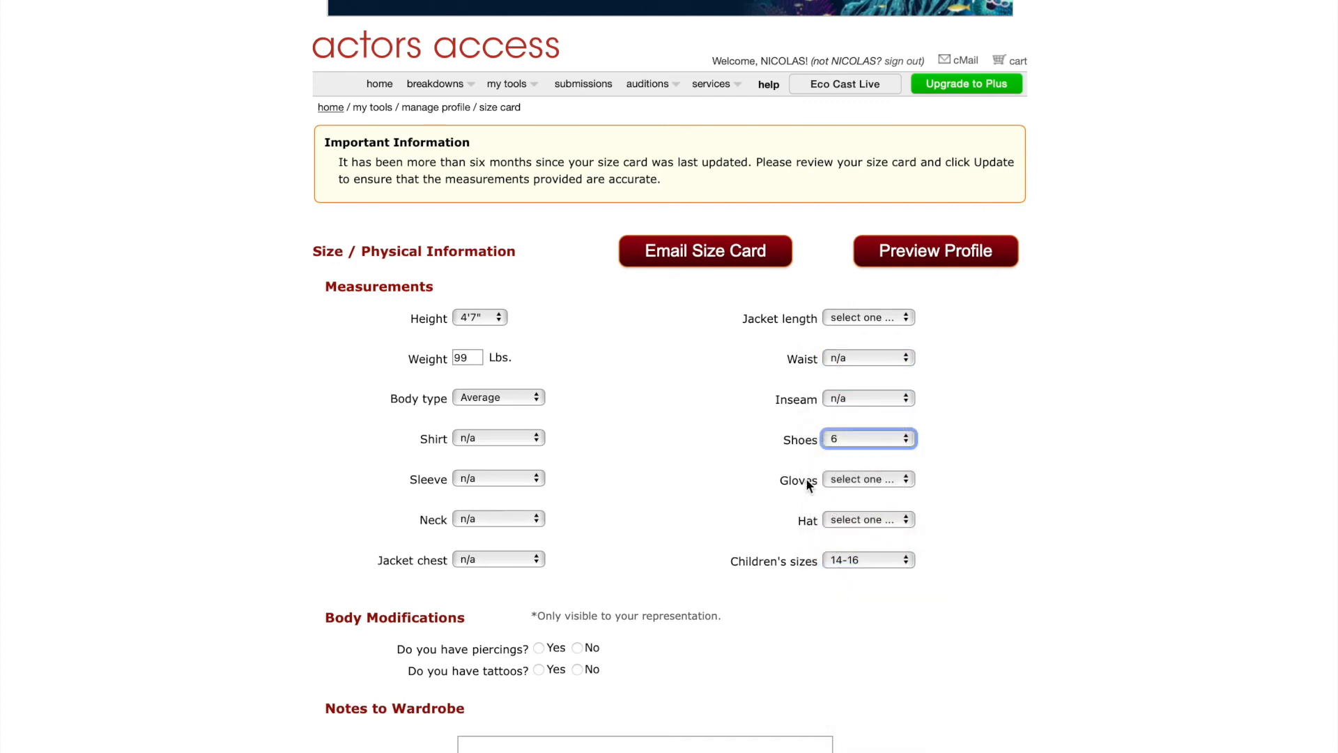
click(840, 479)
click(848, 493)
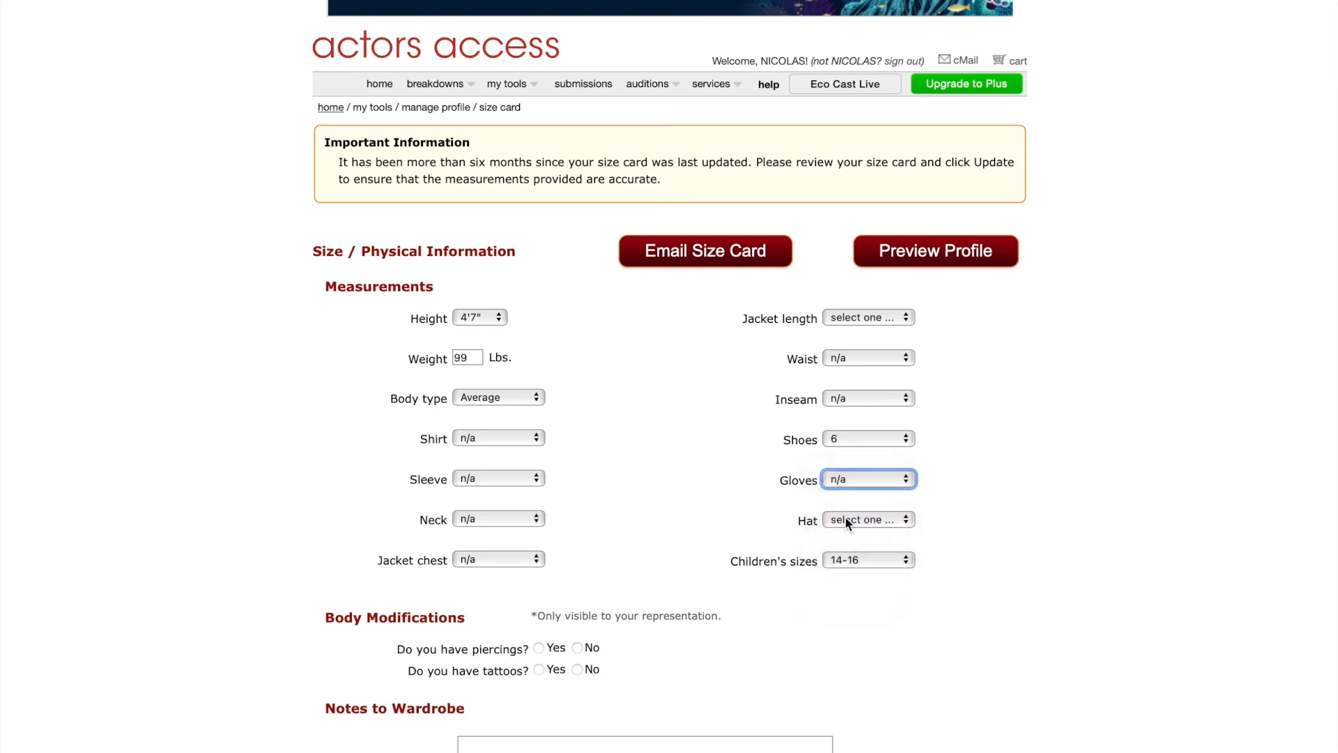
click(846, 518)
click(855, 536)
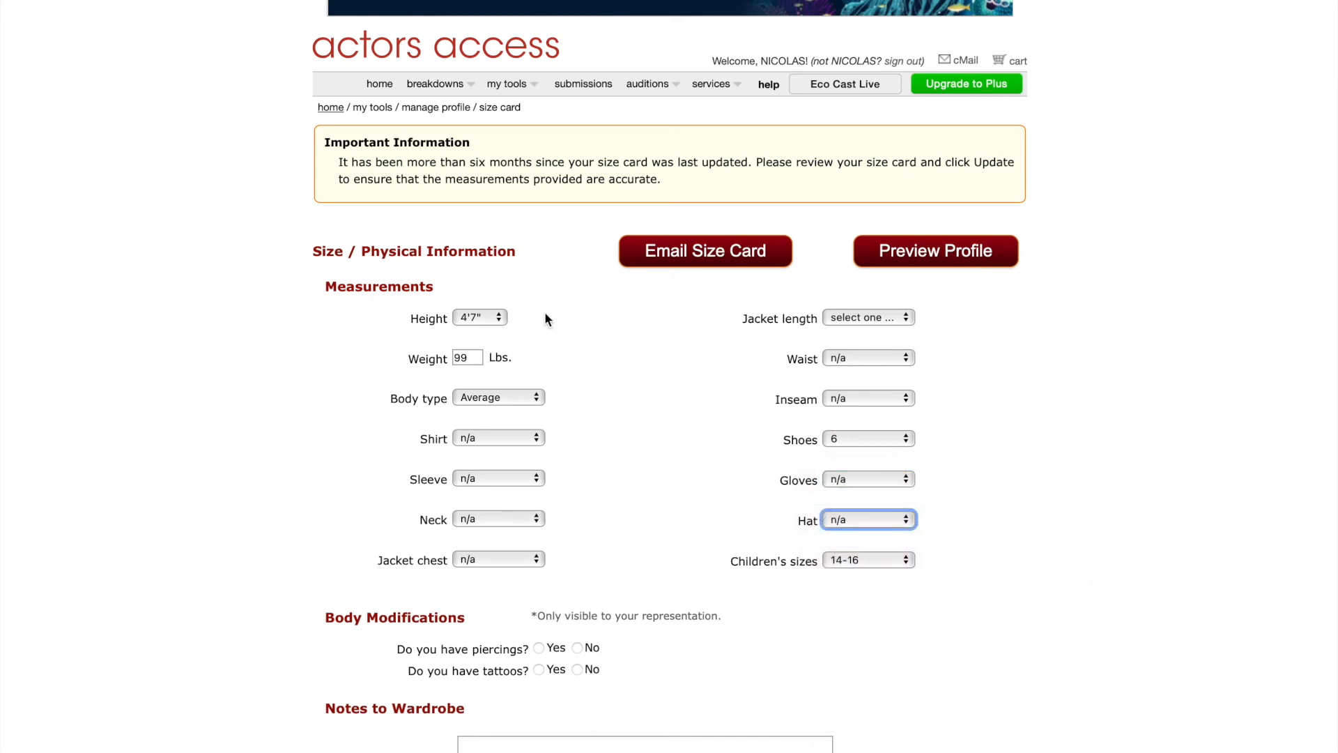
Answer No for piercings and tattoos and save the size card with Update.
scroll(968, 473, down, 3)
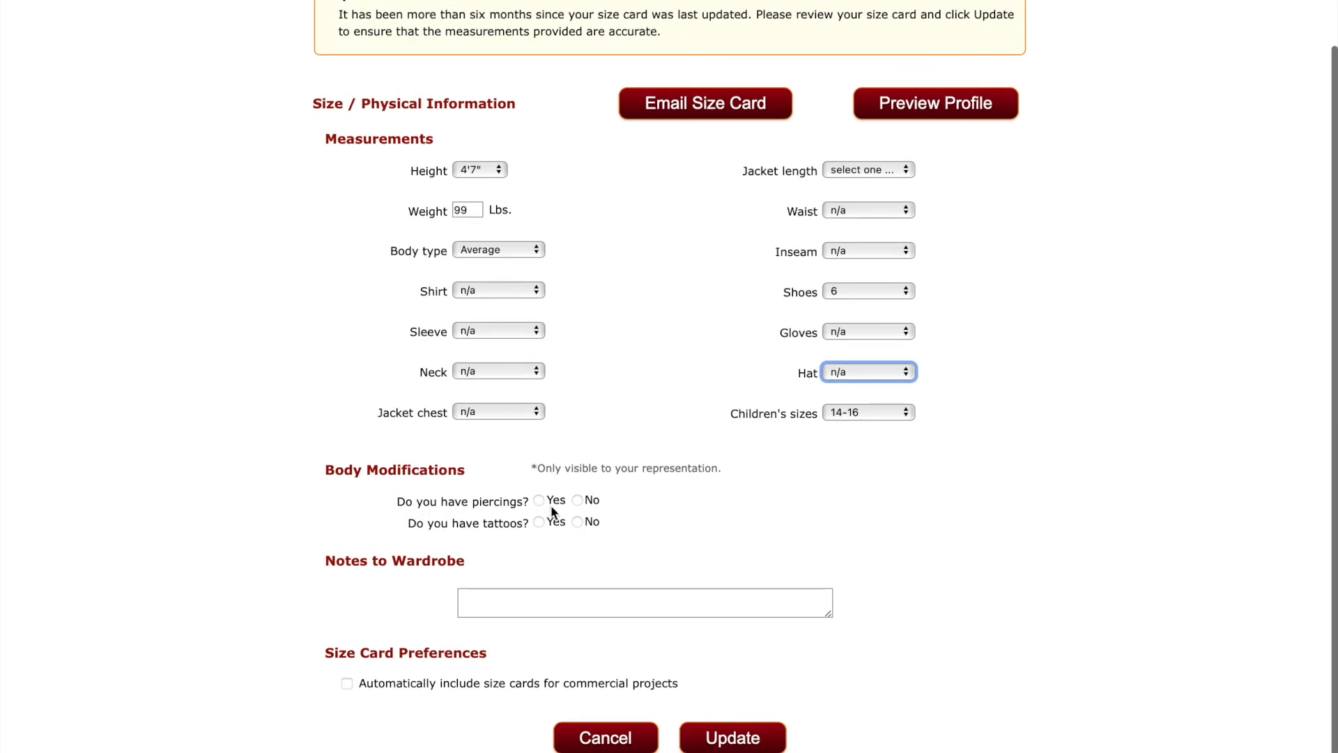
click(577, 501)
click(577, 522)
scroll(492, 601, down, 1)
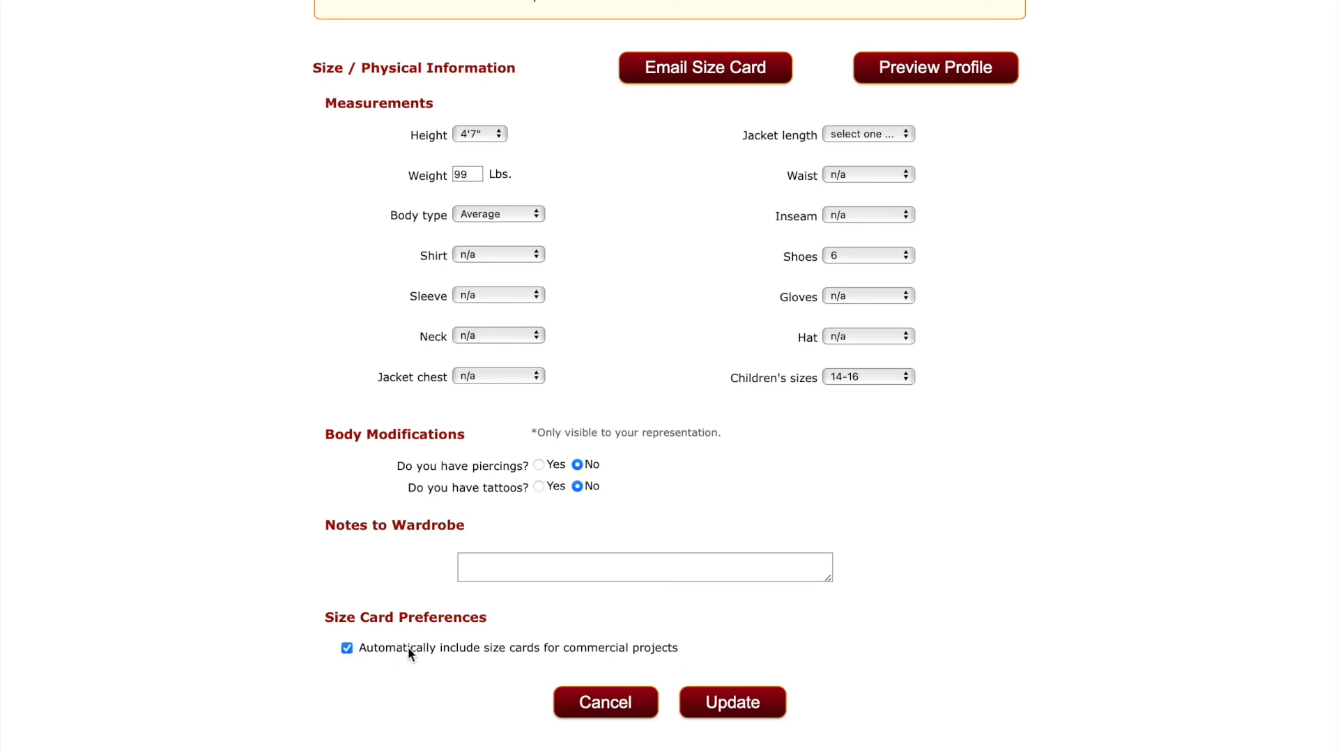
click(745, 705)
scroll(736, 617, down, 3)
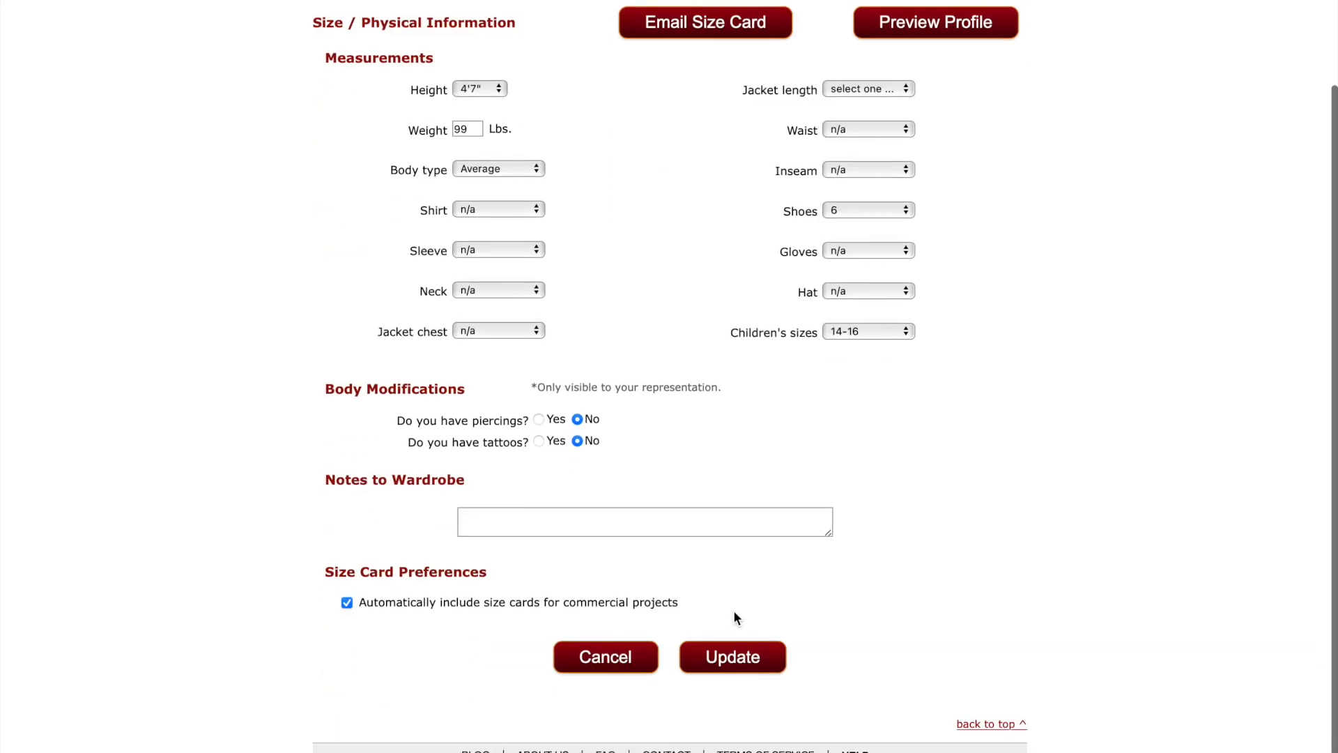
scroll(735, 618, up, 3)
scroll(735, 618, down, 3)
scroll(735, 618, up, 3)
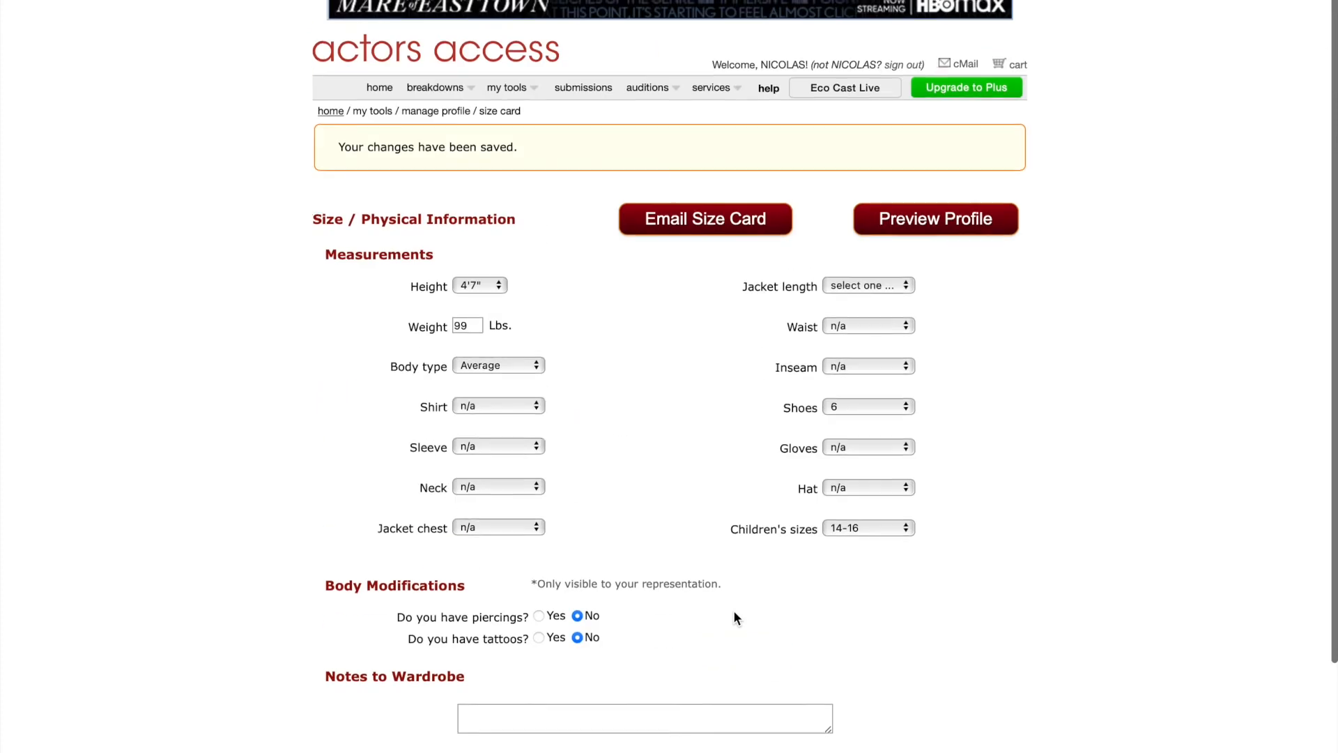
Go home and open Manage Photos to see the Default Commercial and Default Theatrical headshots.
click(383, 87)
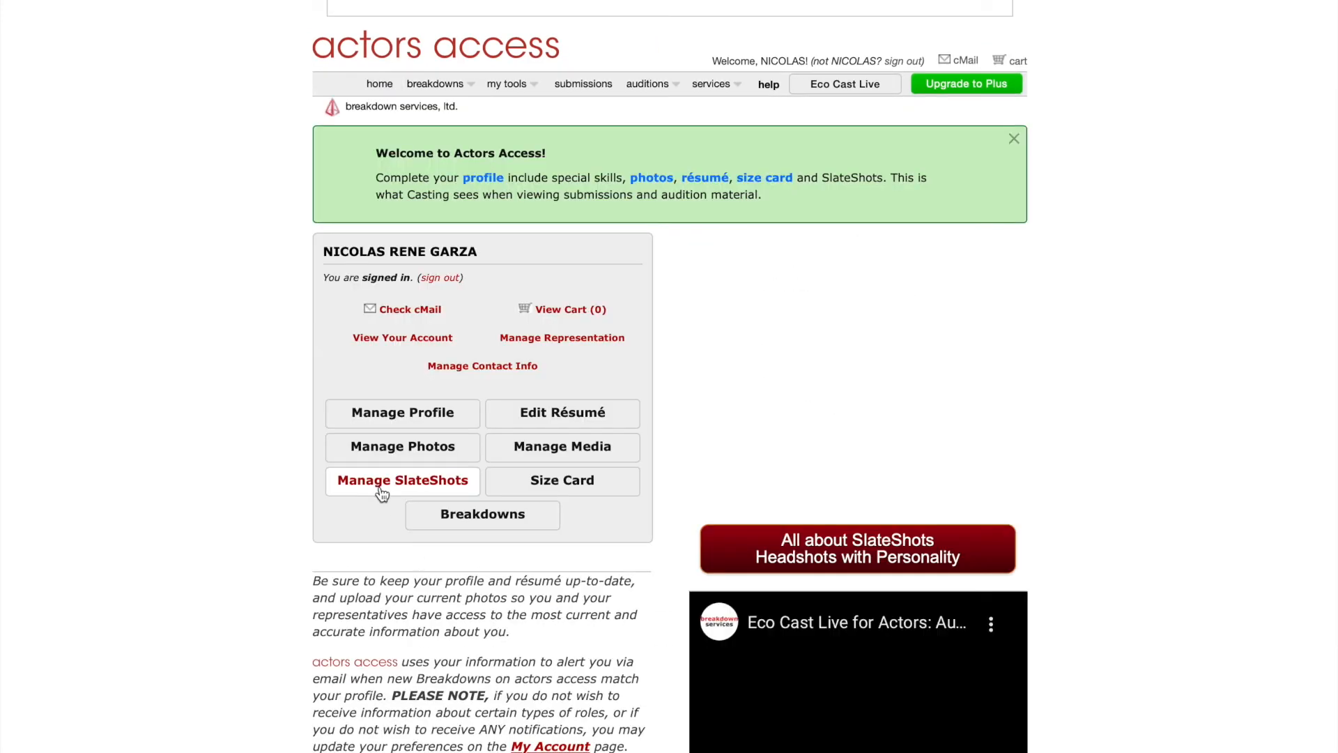
click(376, 490)
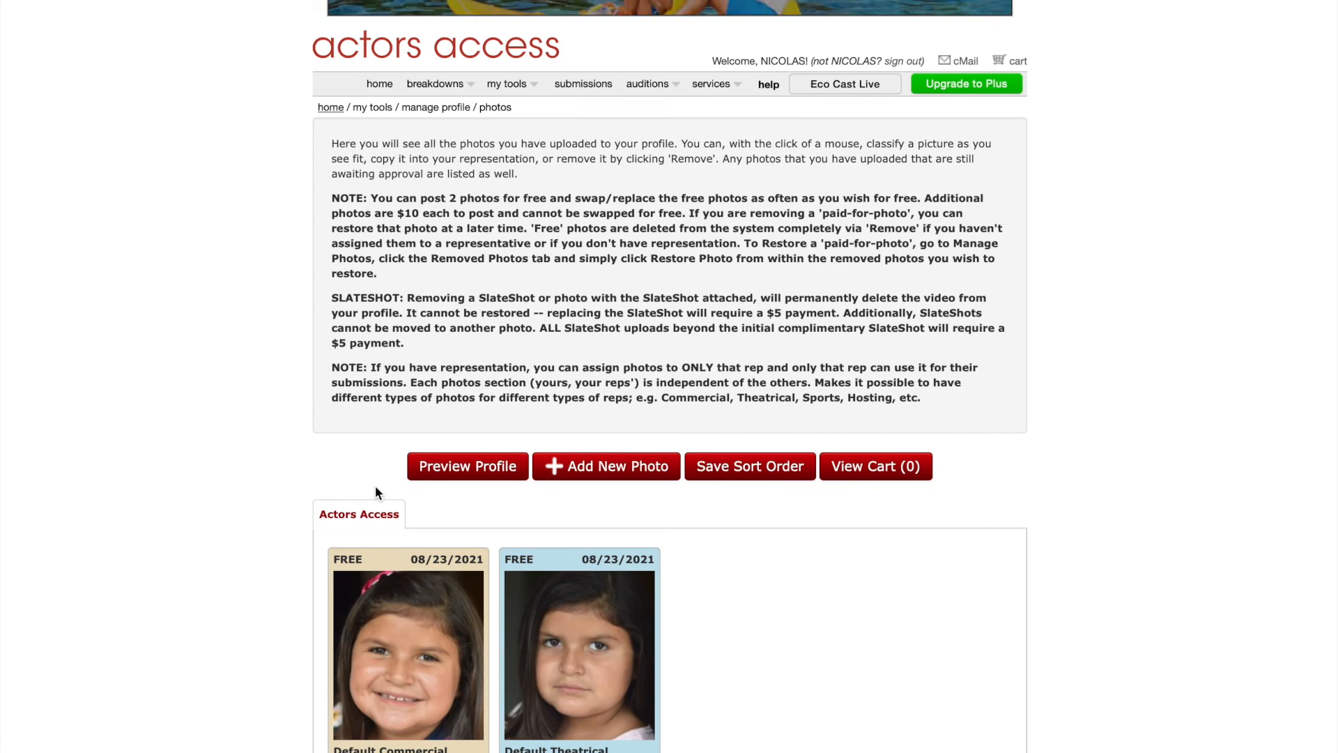
scroll(814, 617, down, 3)
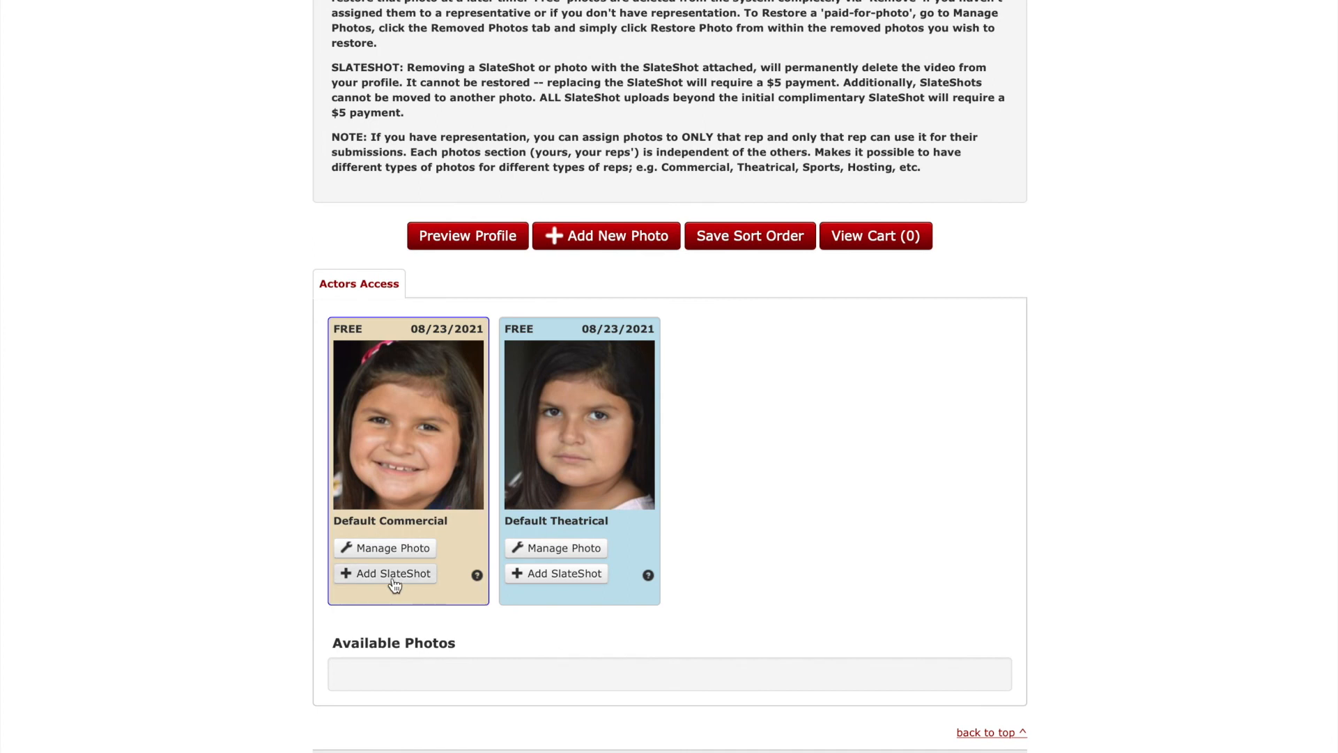
Read the SlateShot uploader's explanation and pricing for the commercial photo, close it, and return home.
click(394, 575)
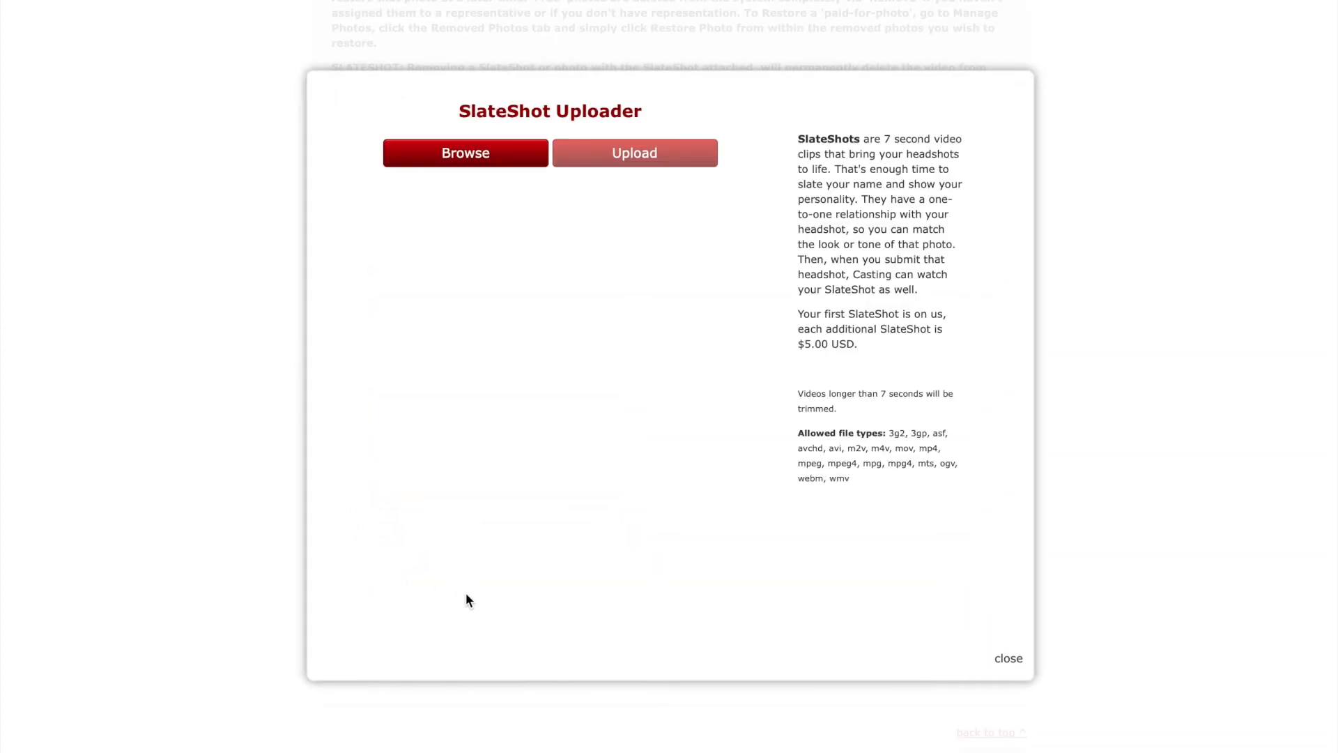
drag(829, 140, 950, 239)
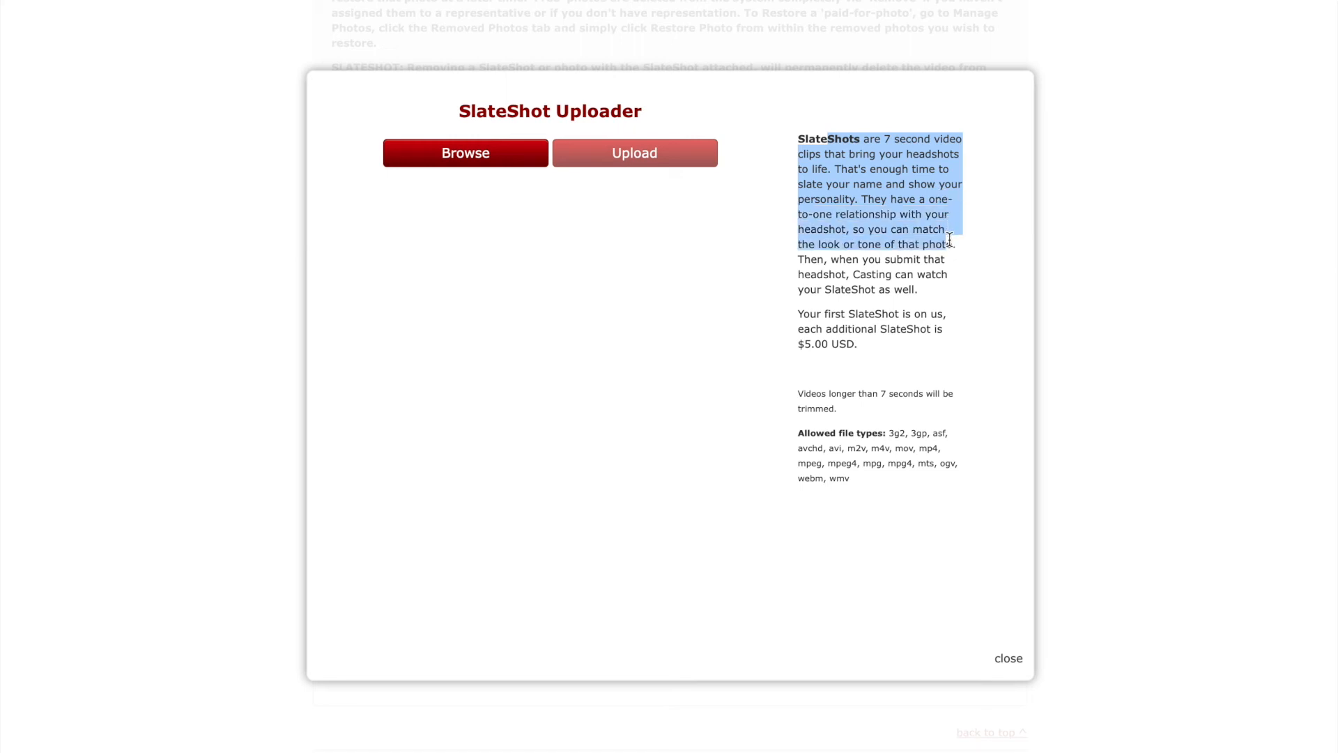
drag(804, 315, 893, 343)
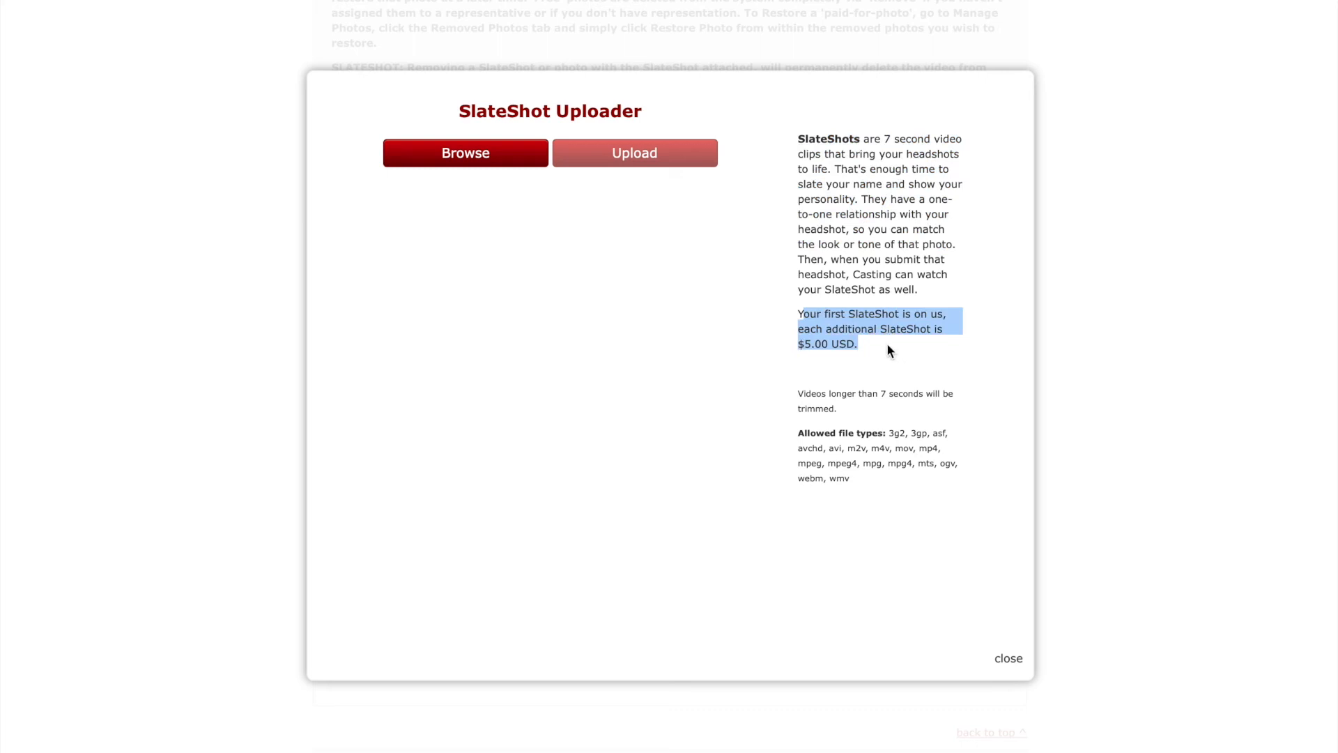
click(888, 347)
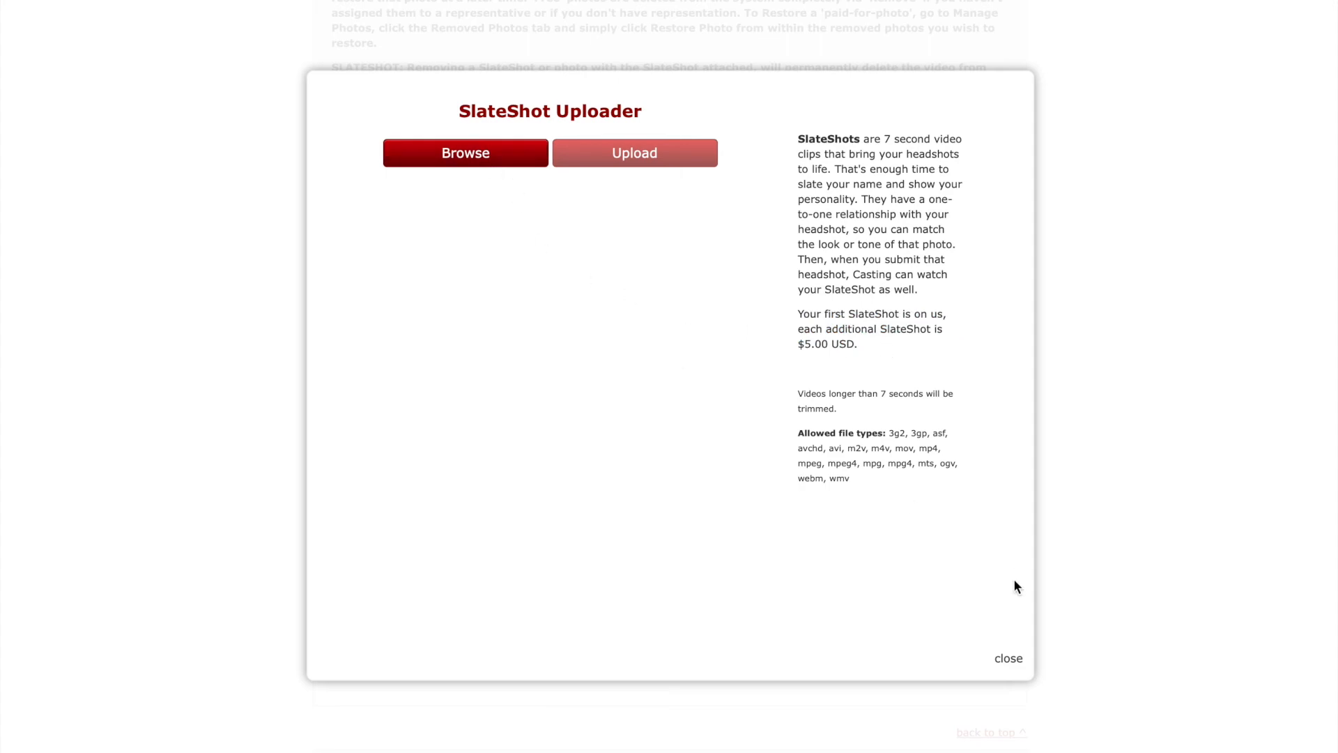
click(1011, 658)
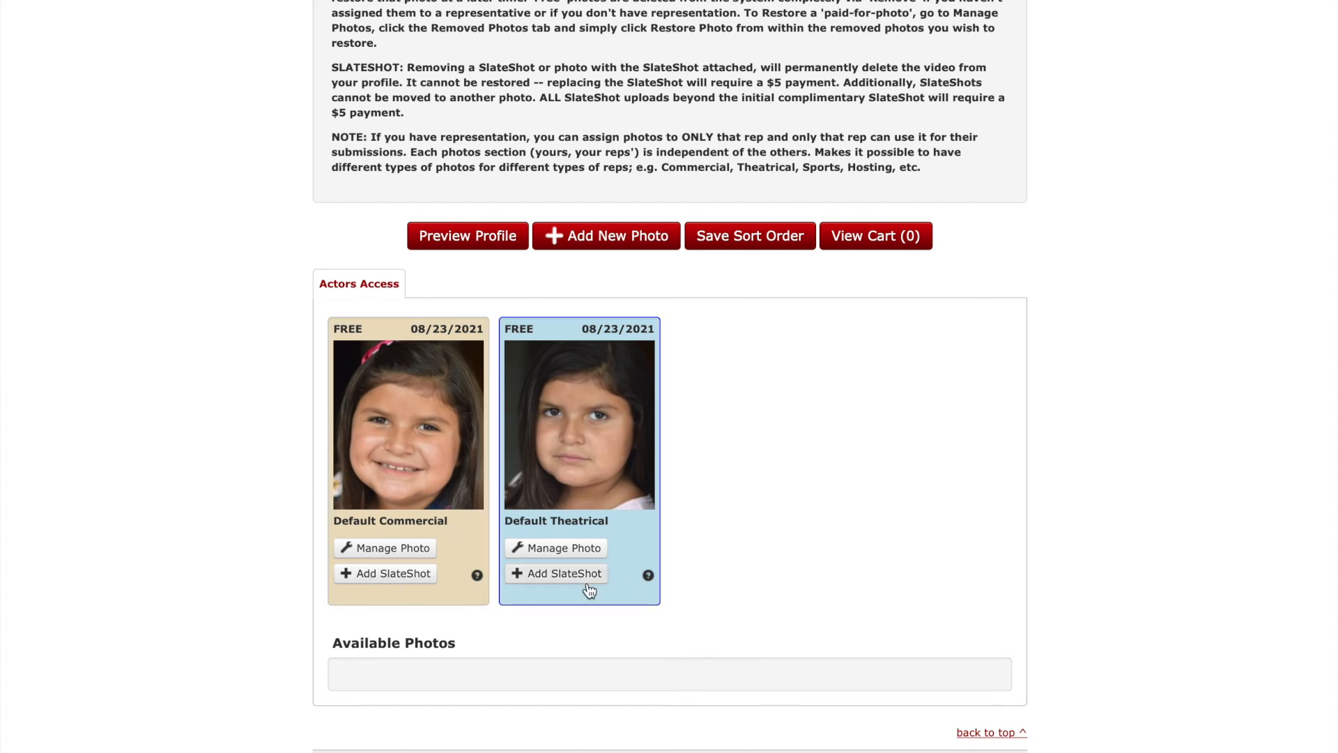
scroll(785, 570, up, 2)
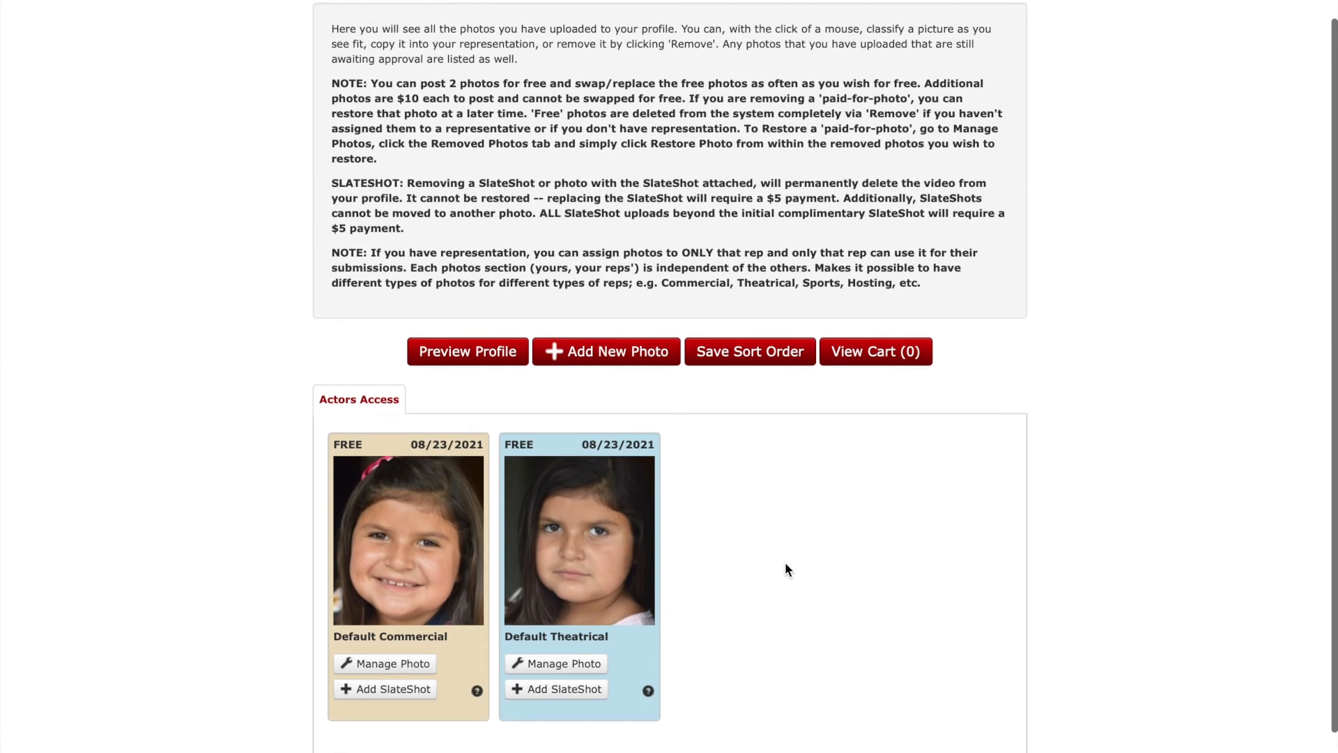
scroll(786, 569, up, 1)
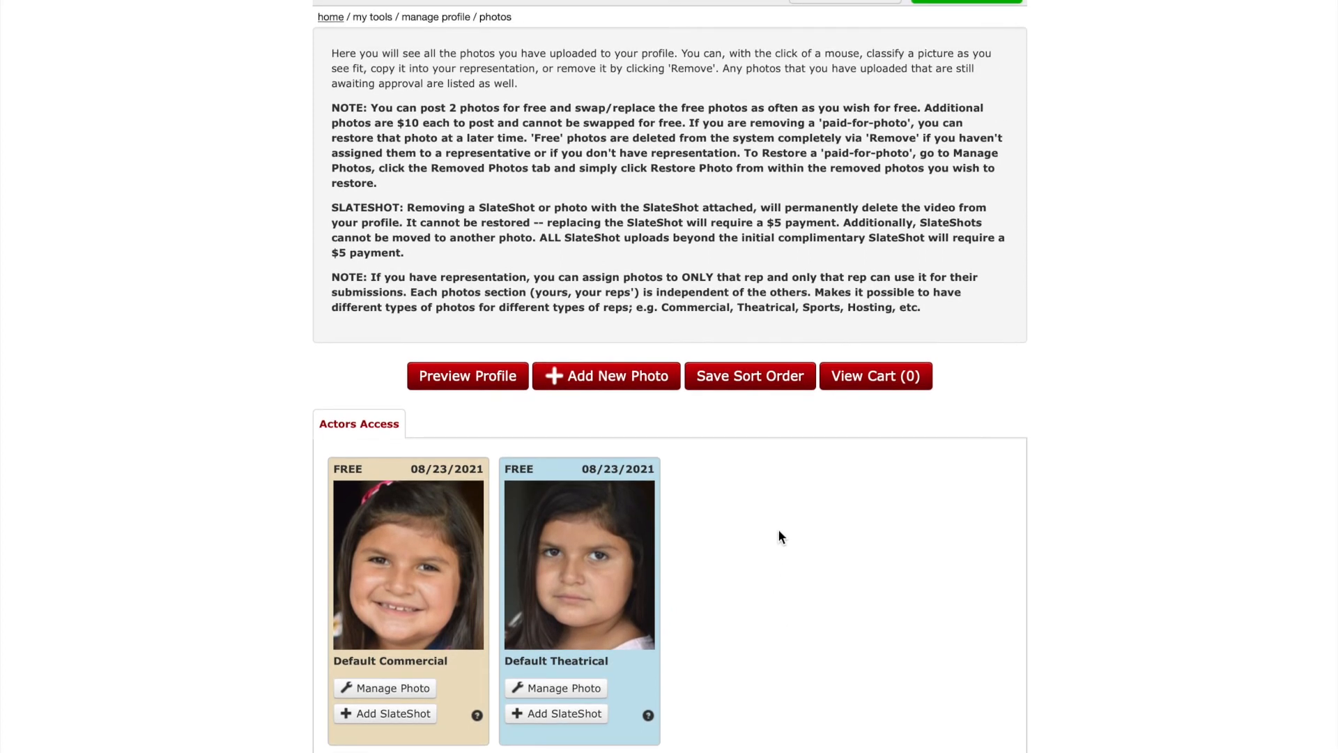
scroll(779, 538, up, 2)
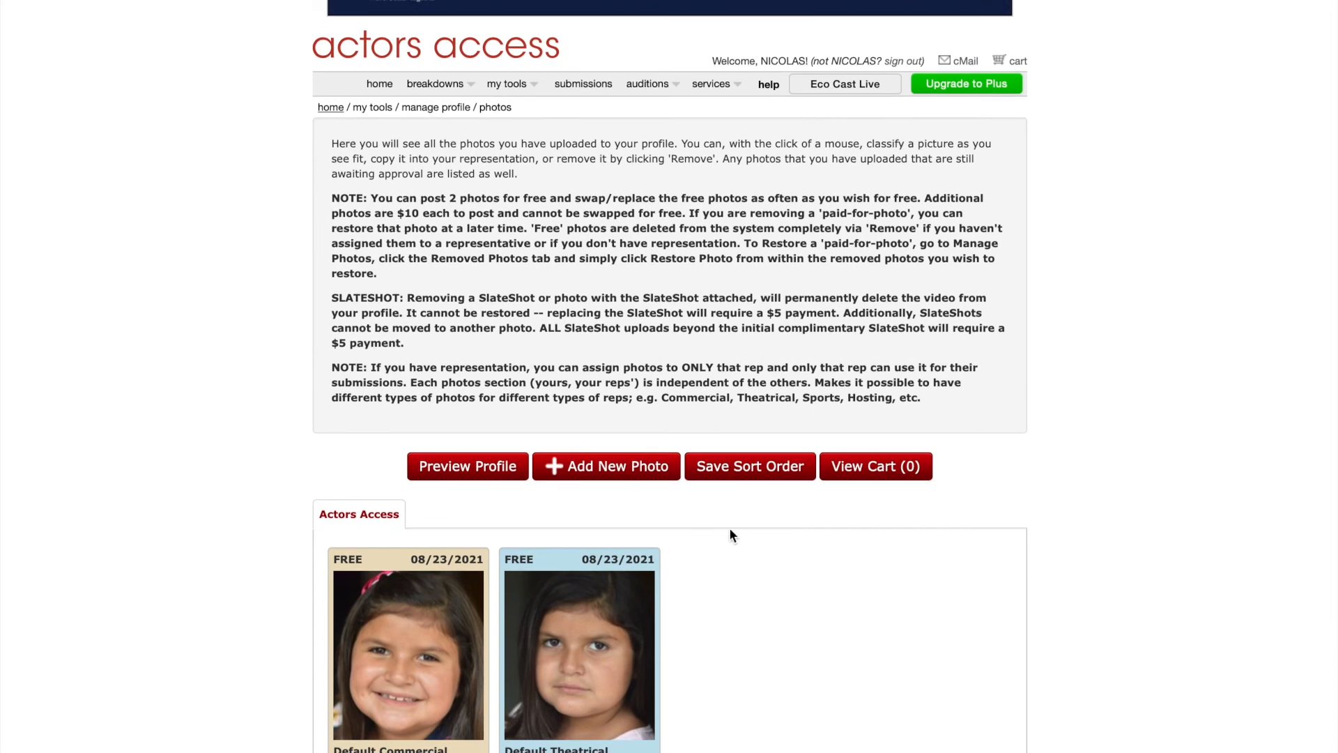
click(378, 85)
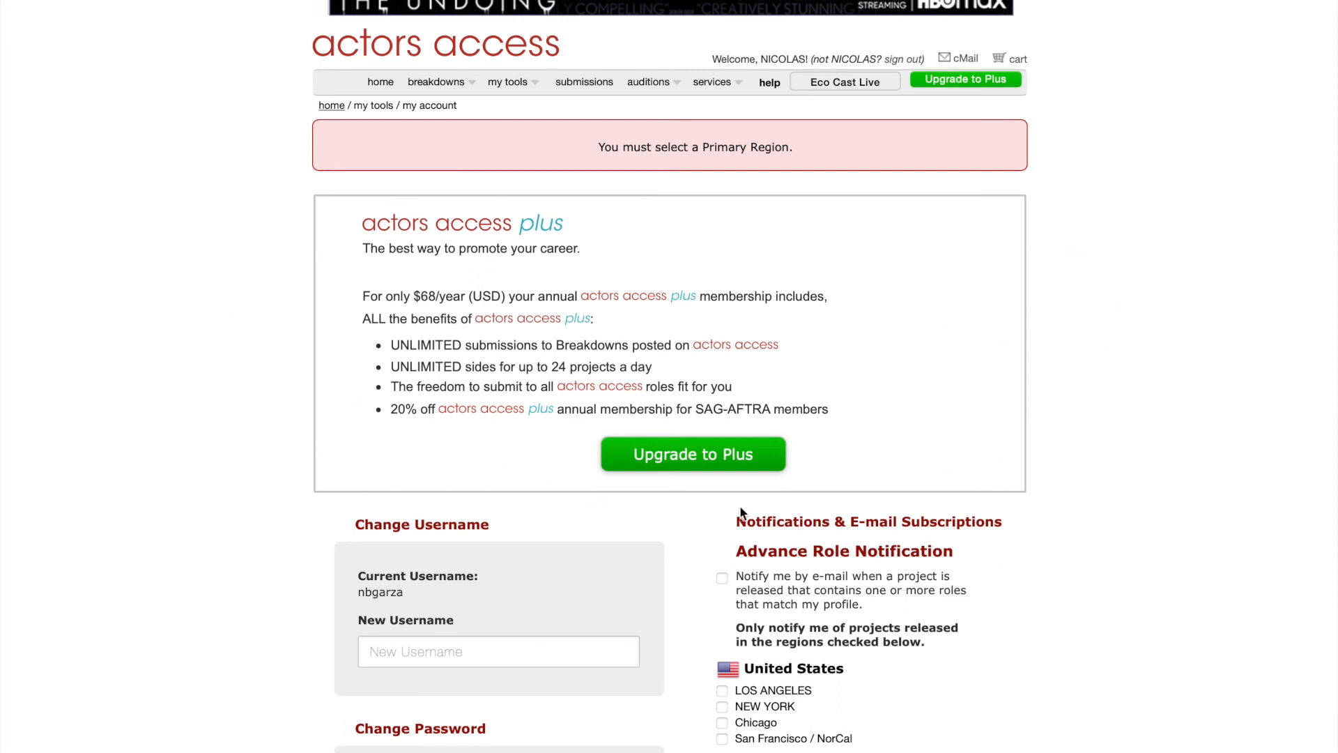
On My Account, open the Breakdowns Choose Primary Region dropdown and dismiss it without picking a region.
scroll(814, 358, down, 4)
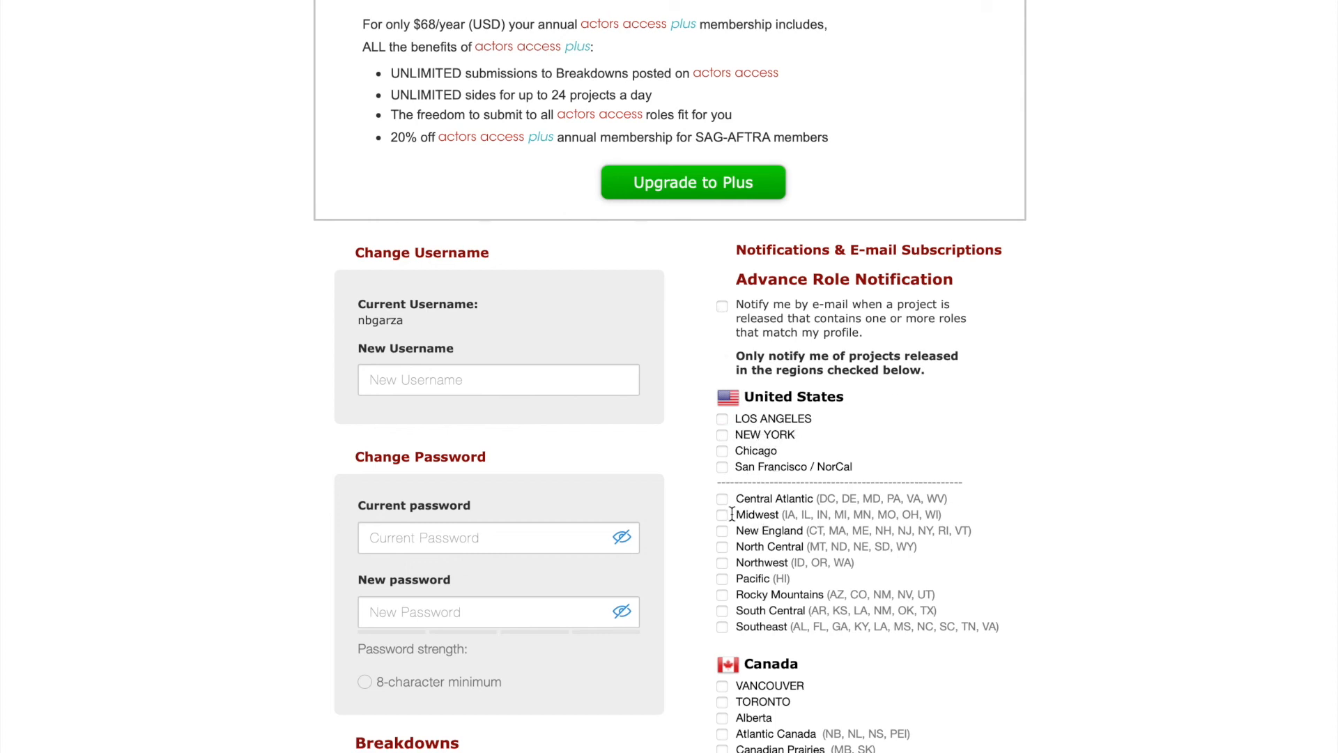
scroll(796, 560, down, 2)
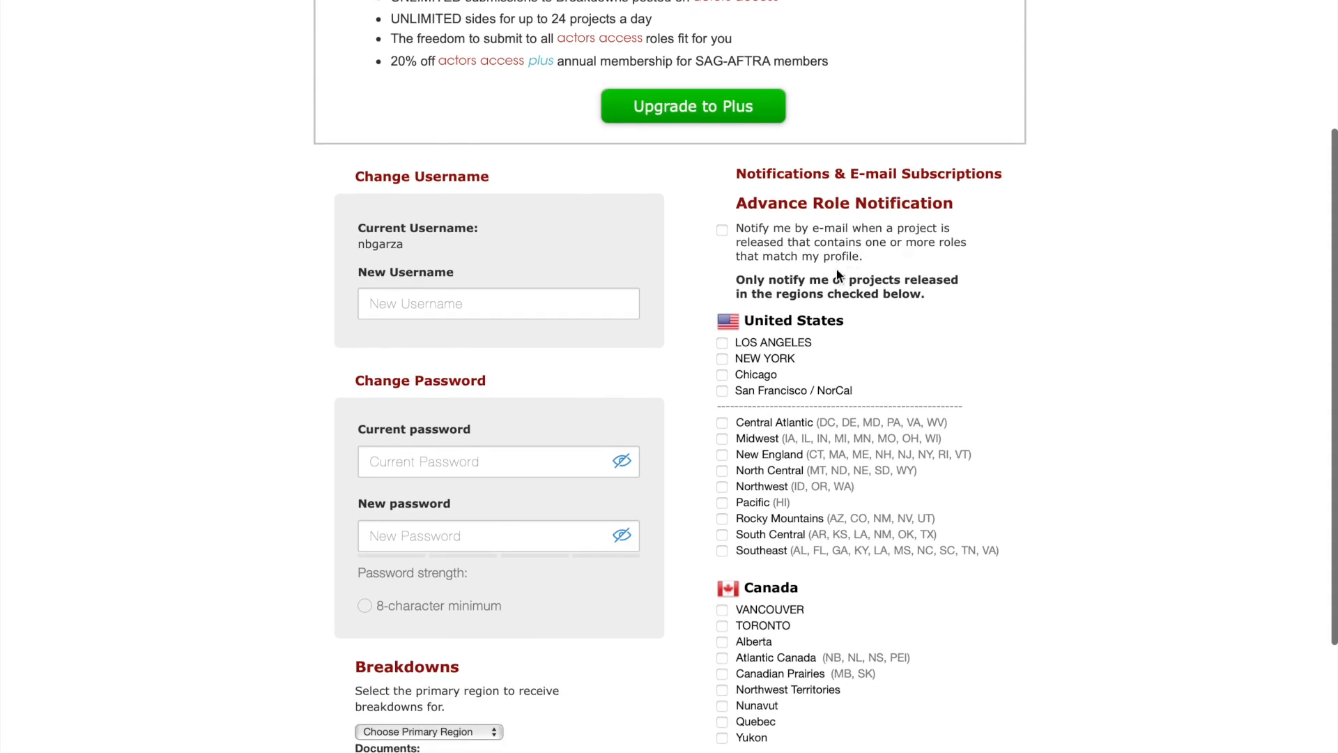
scroll(796, 466, down, 3)
scroll(797, 469, up, 2)
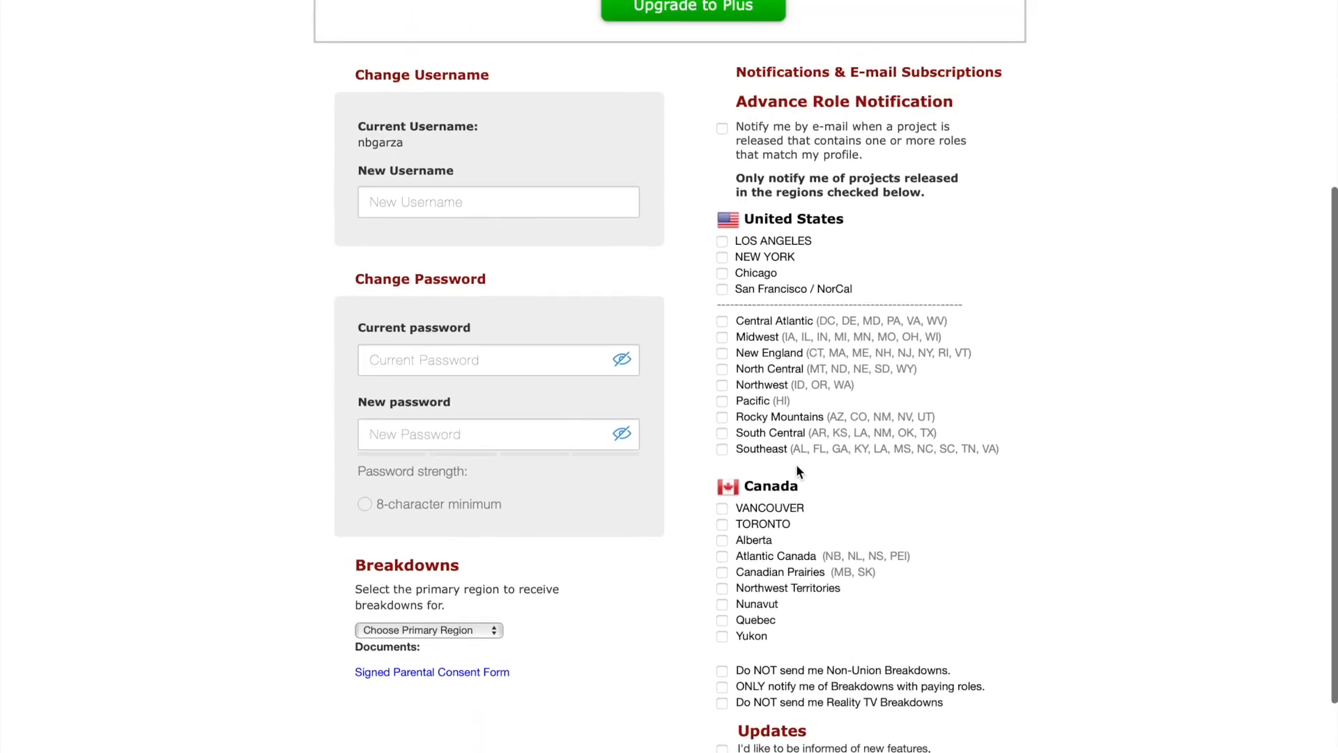
scroll(592, 195, up, 3)
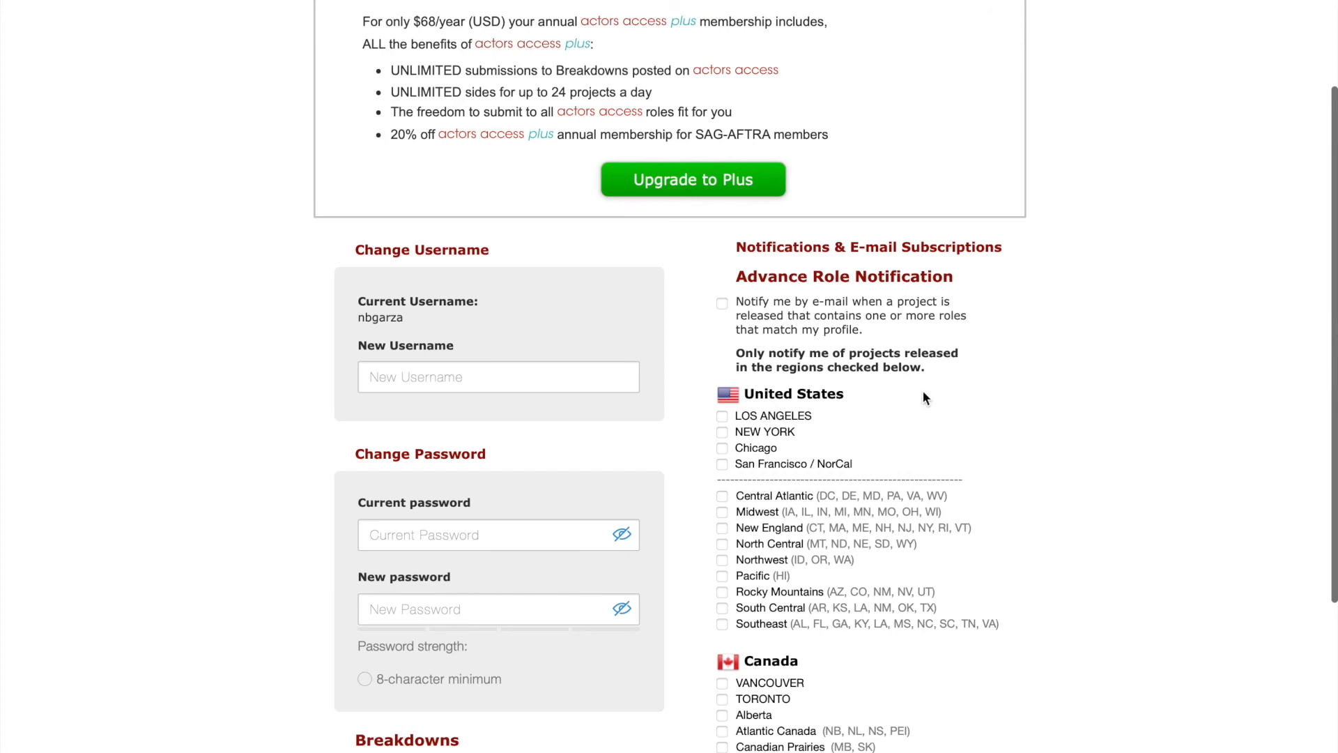
scroll(876, 508, down, 5)
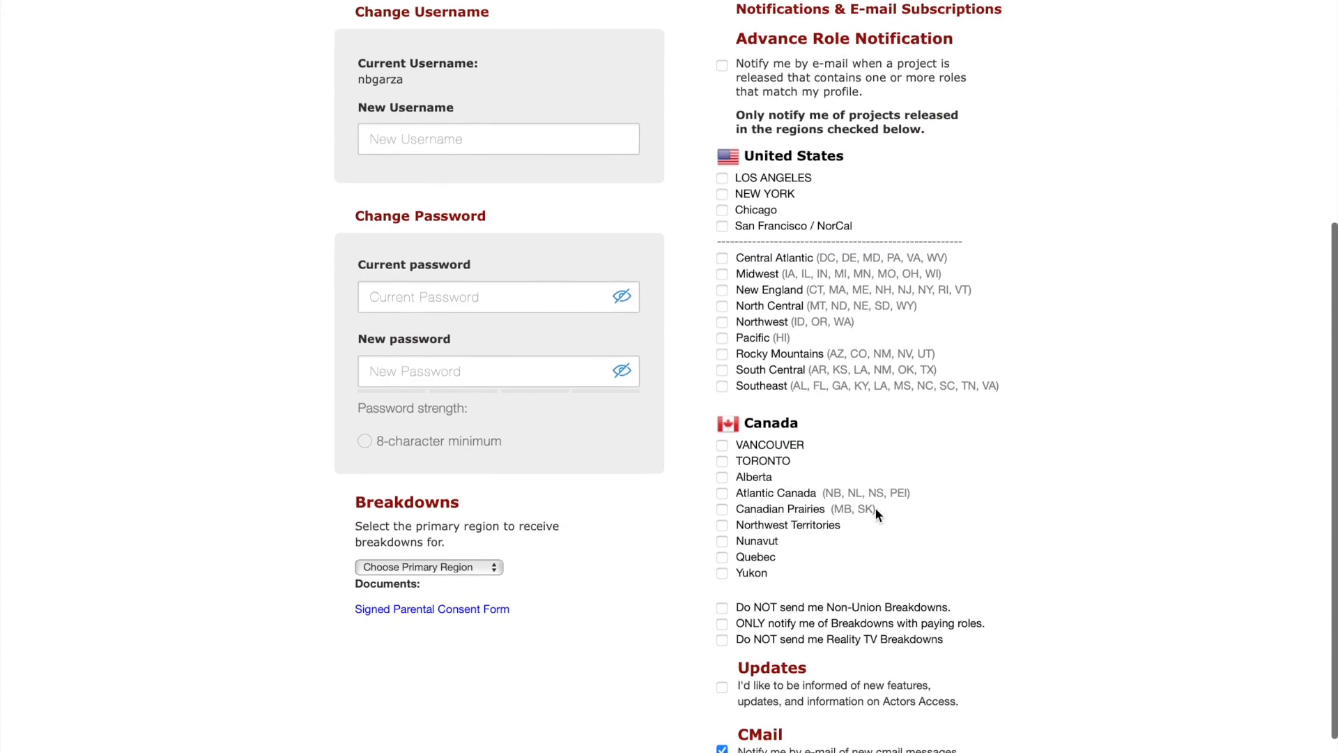
click(440, 464)
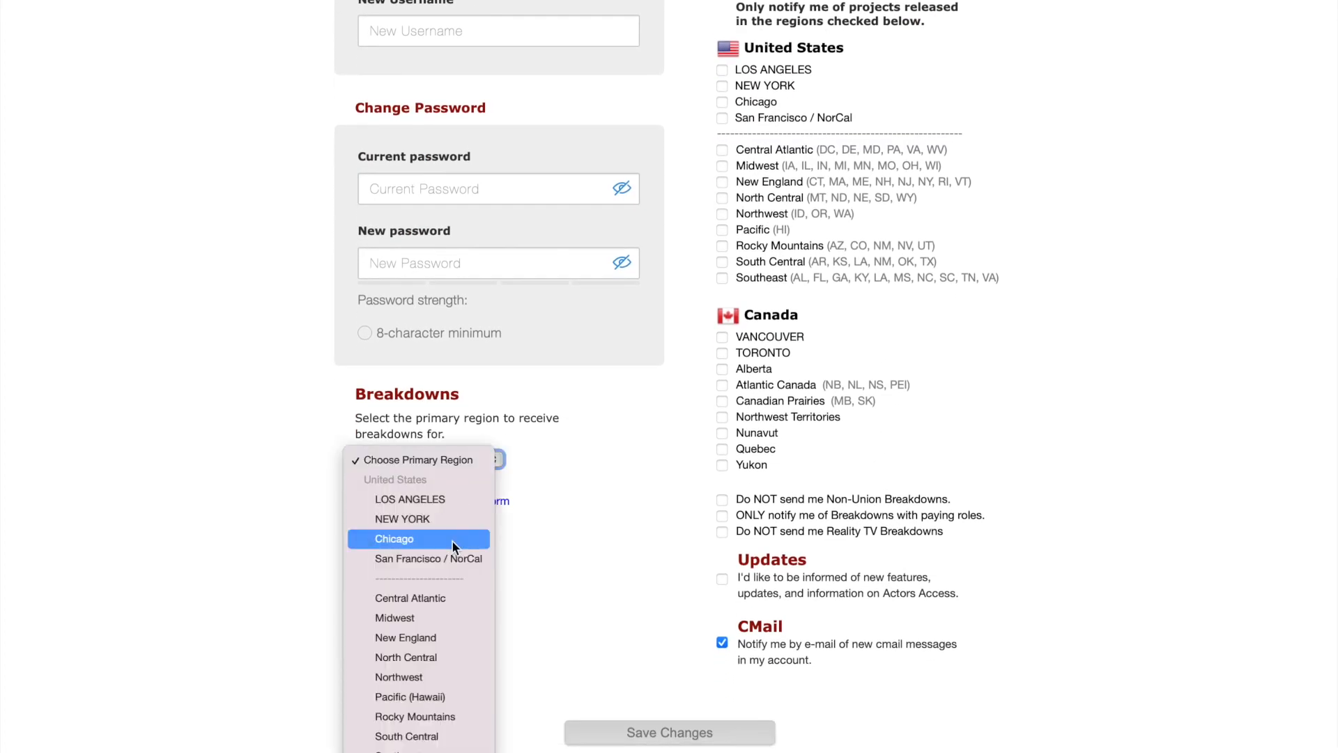
scroll(452, 540, down, 3)
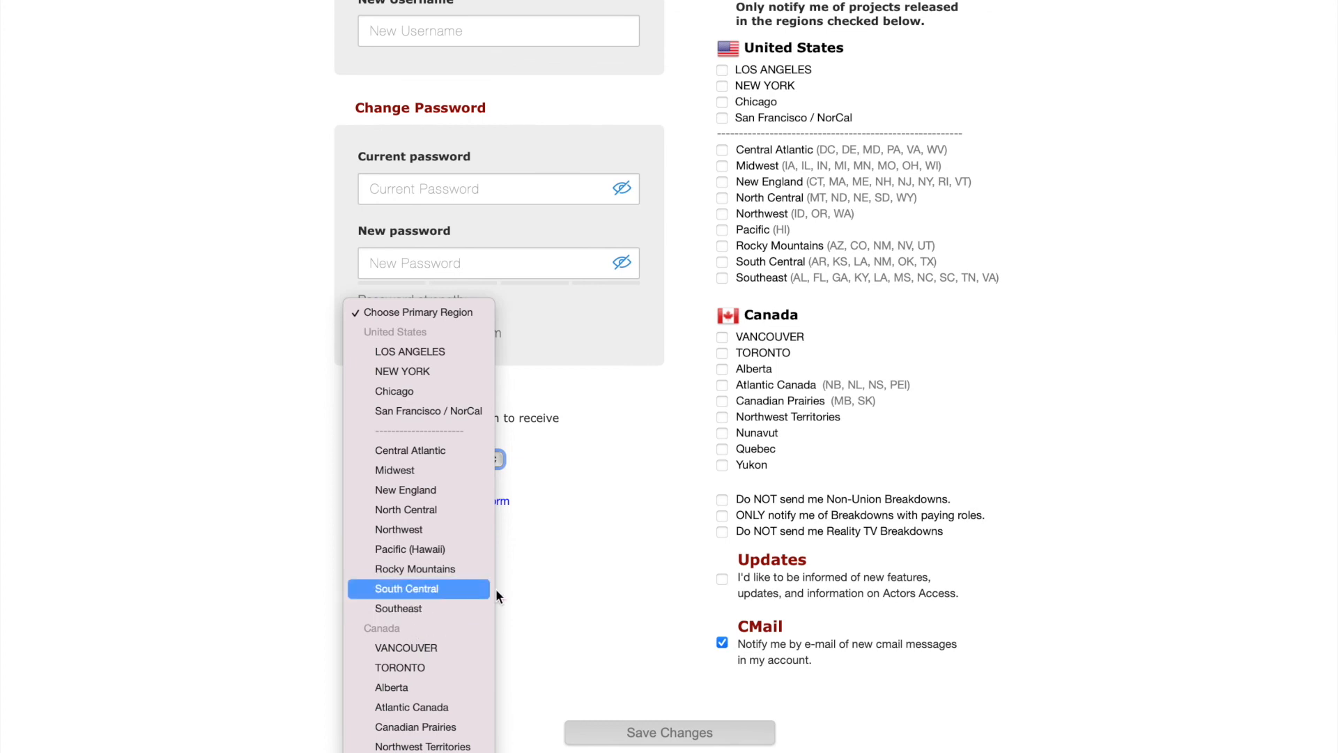
click(591, 567)
scroll(591, 573, down, 1)
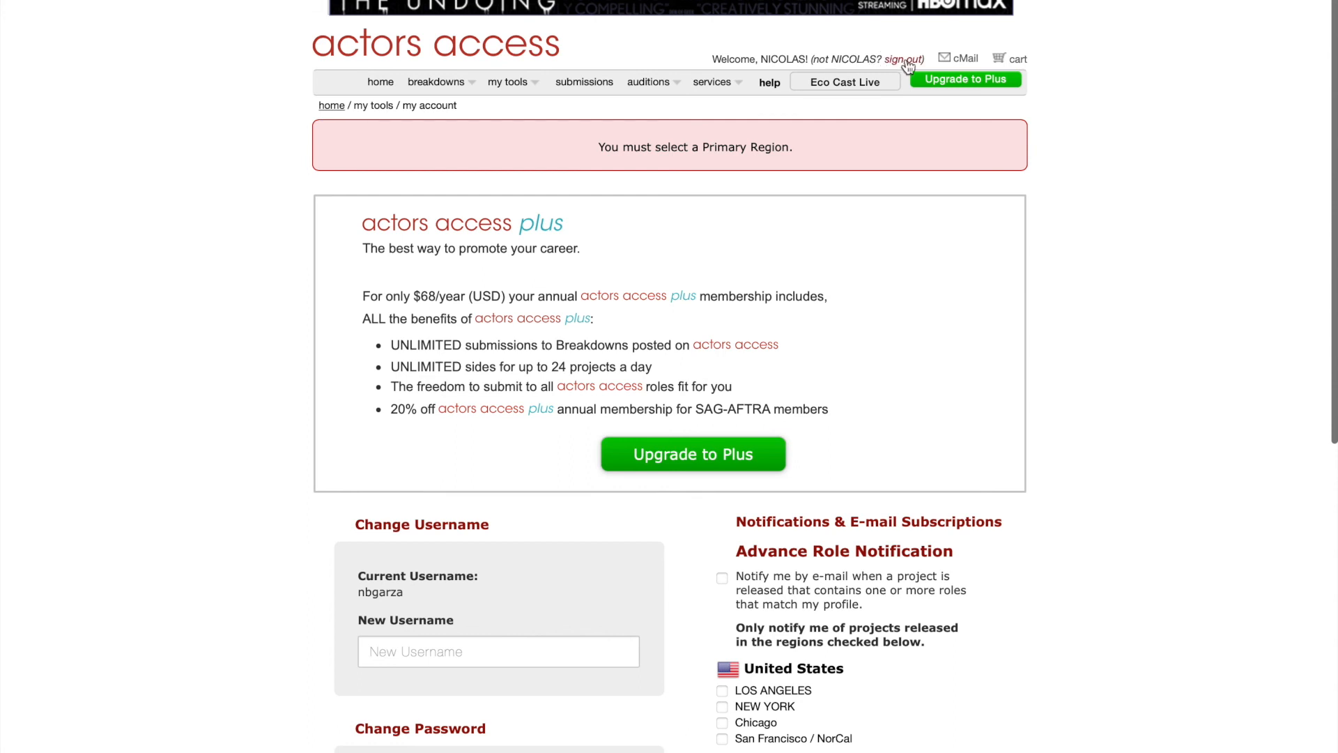
Check the cMail inbox, then open the Auditions schedule, which lists no current auditions.
click(961, 60)
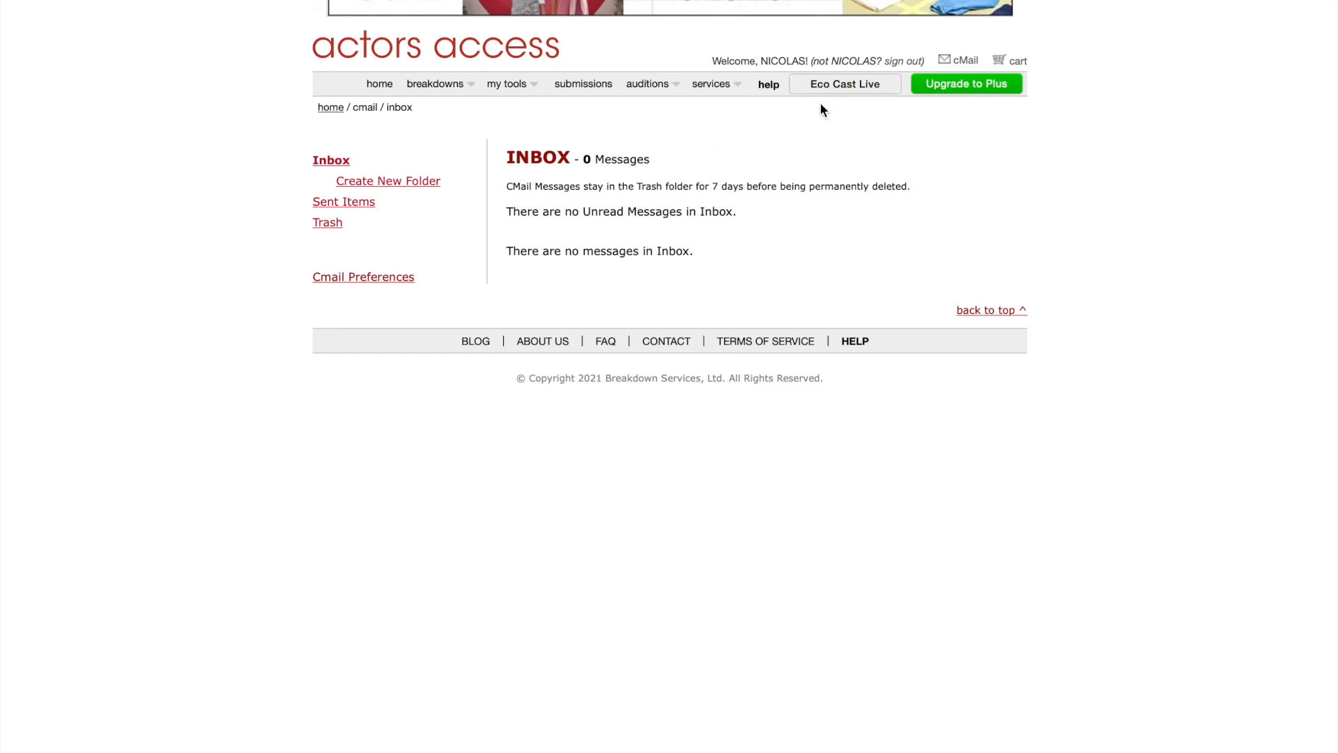
mouse_move(650, 94)
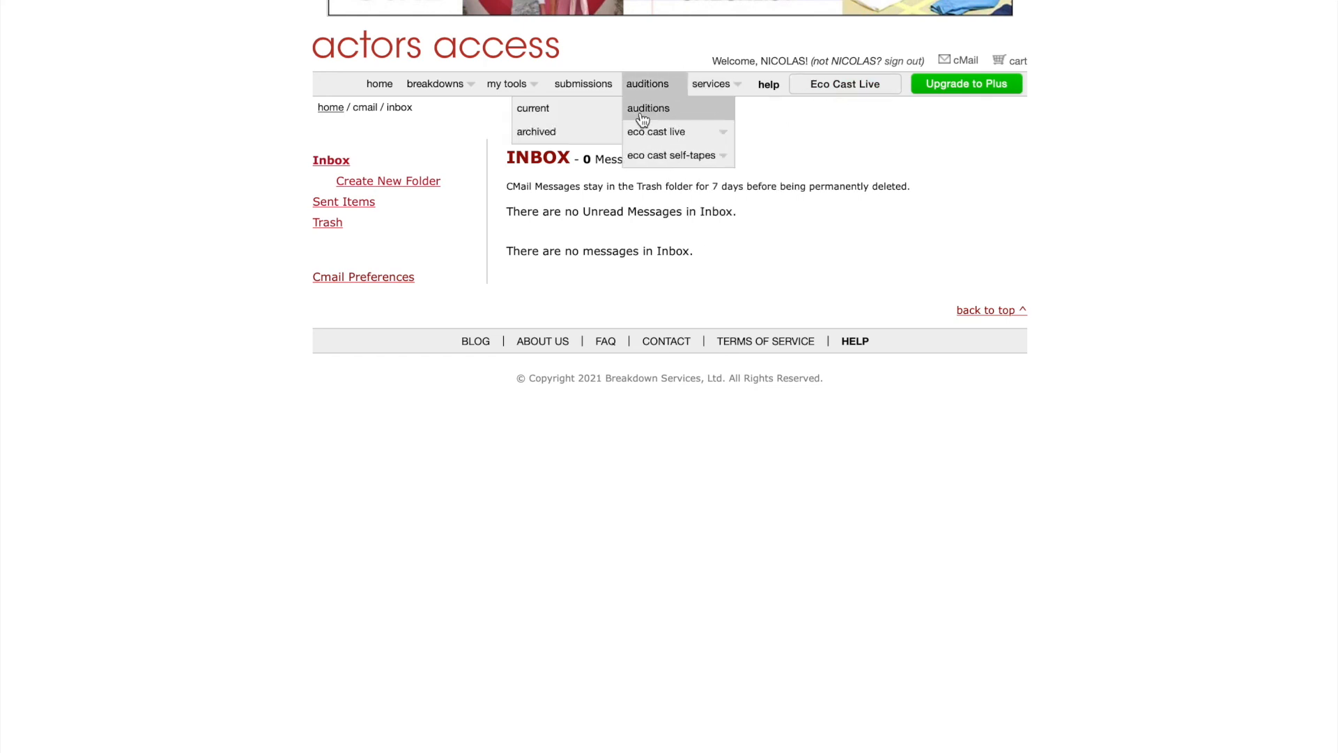
click(542, 117)
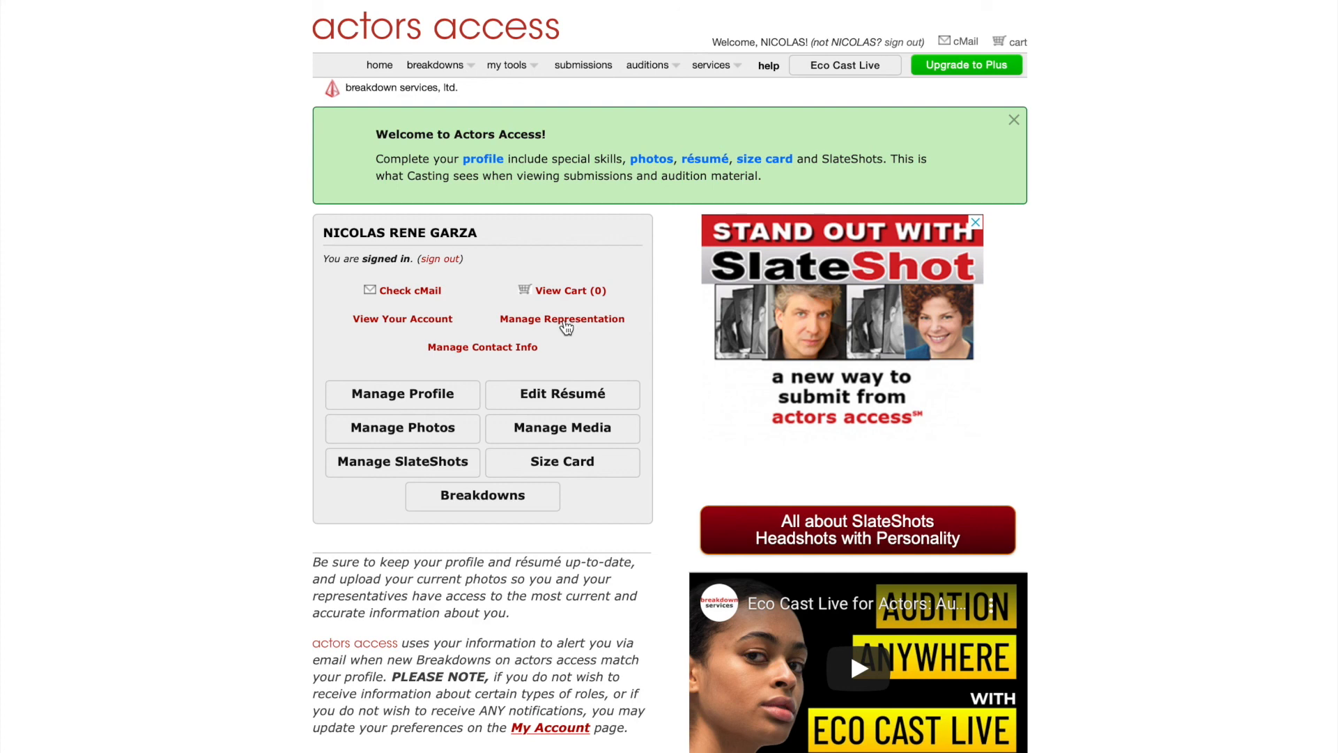
Add Blanco Agency in Corpus Christi as representation with the agent's name, and submit the request.
click(565, 319)
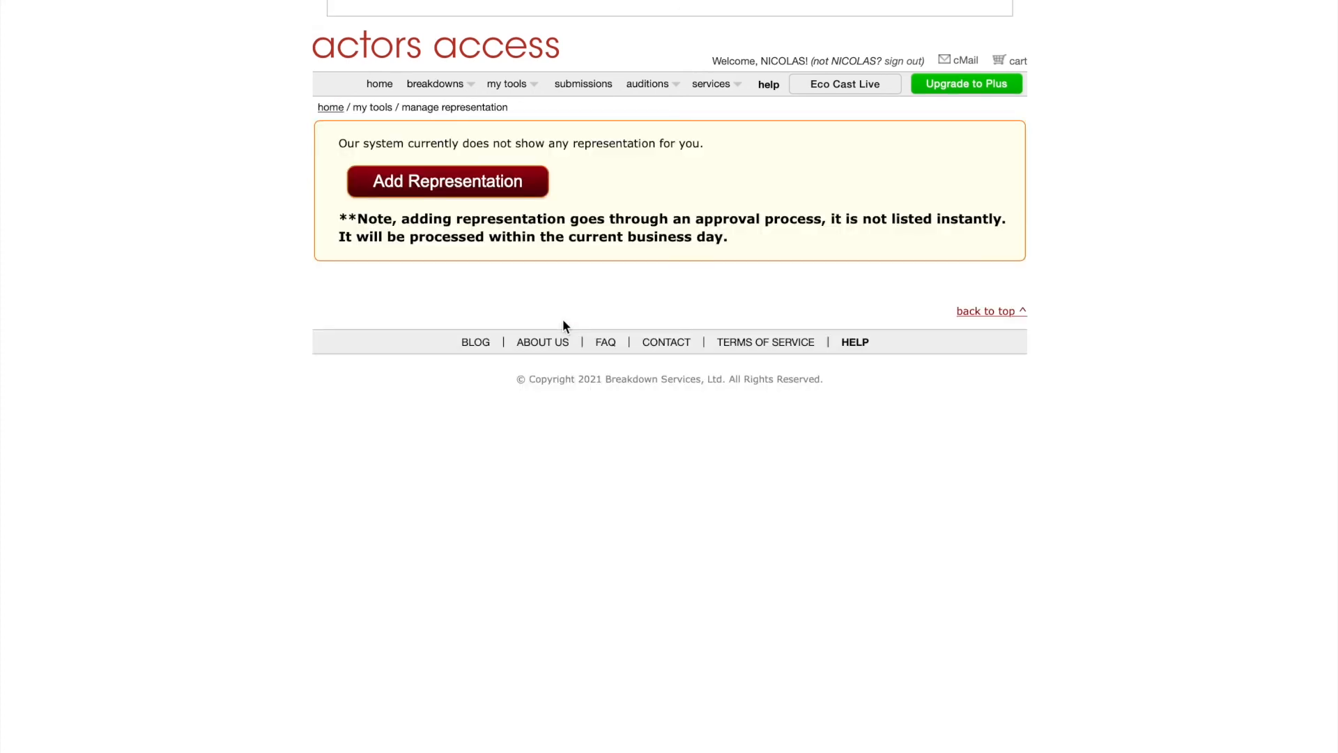
click(425, 189)
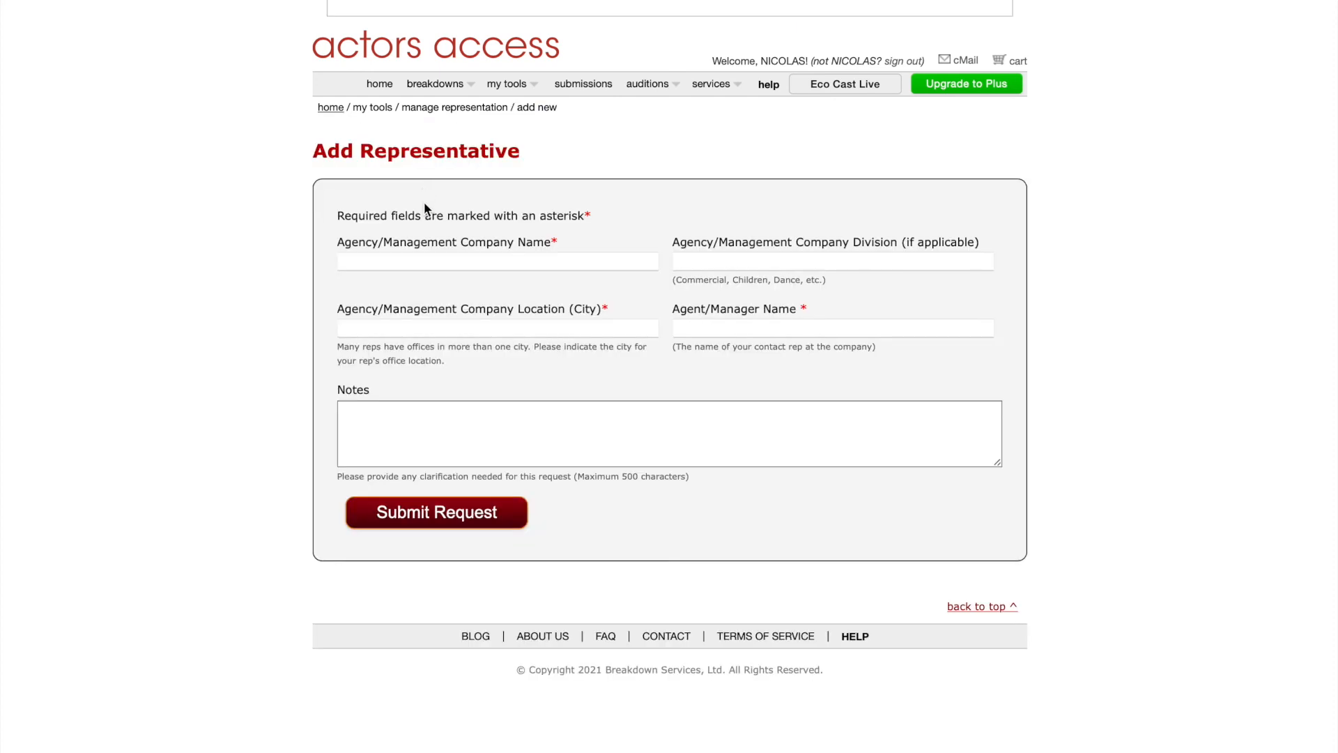
click(430, 264)
text(Blanco Agency)
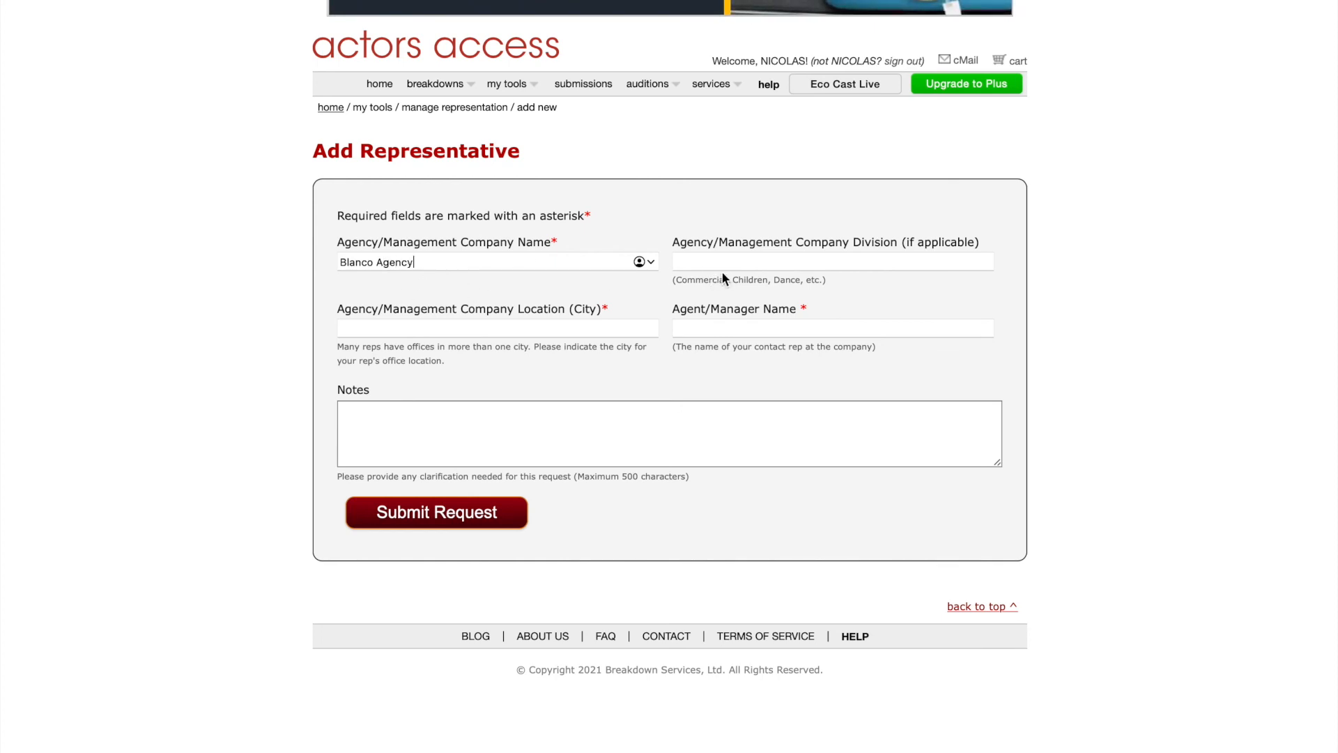
click(469, 330)
text(Corpus Ch)
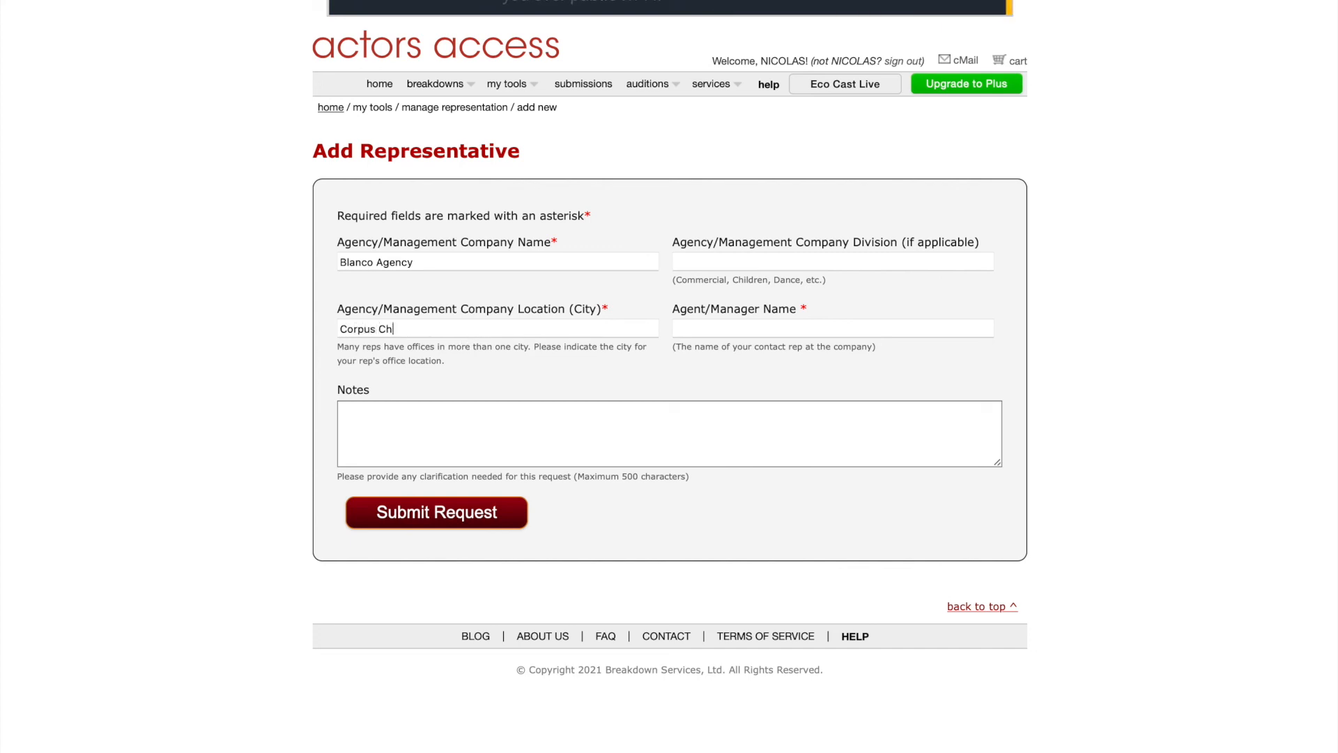
text(risti)
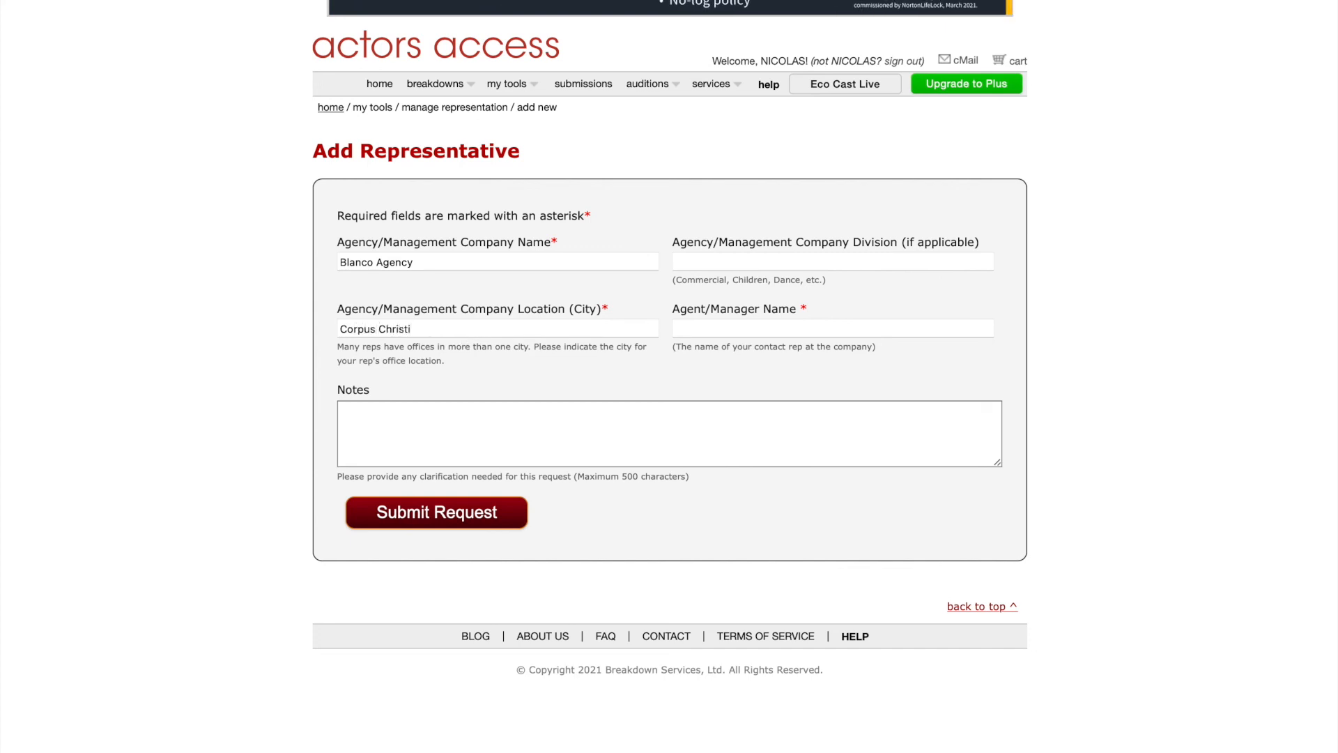
click(734, 326)
click(482, 444)
click(419, 525)
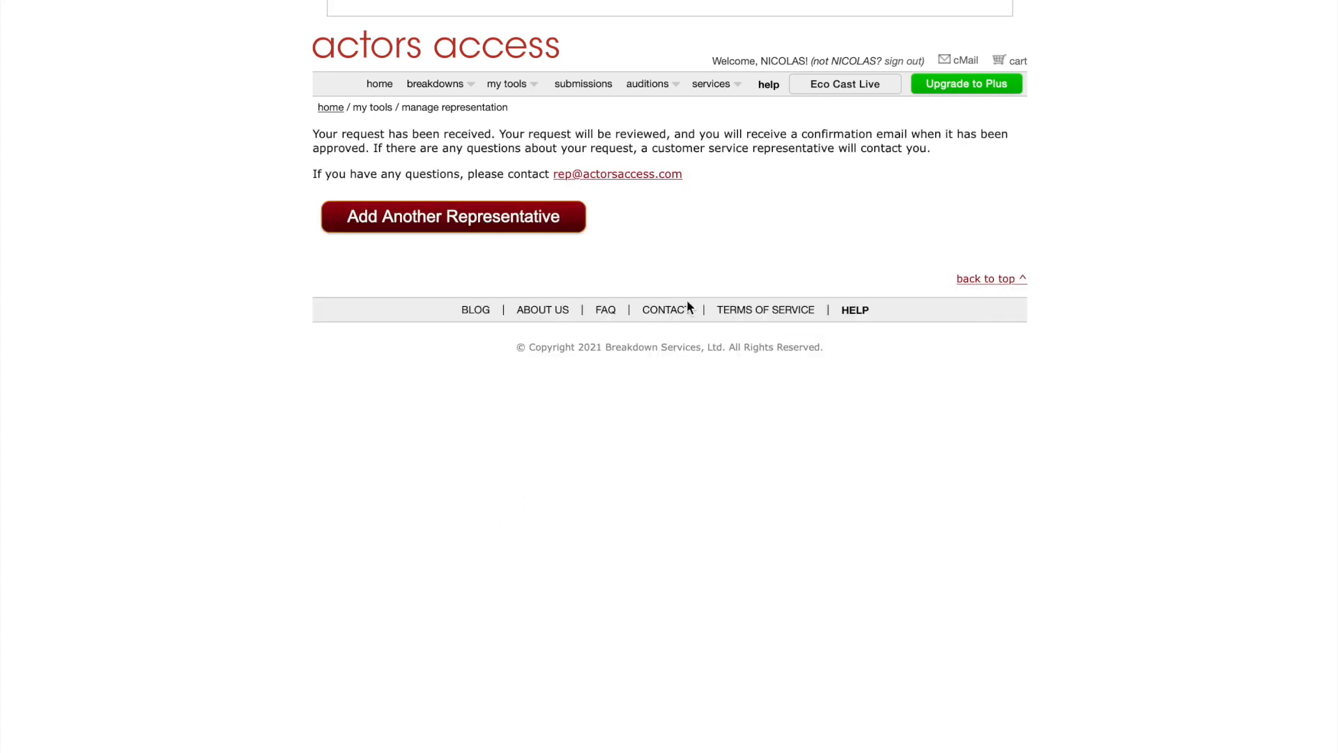
Look over the Manage Contact Info form, then return to the home page.
click(391, 88)
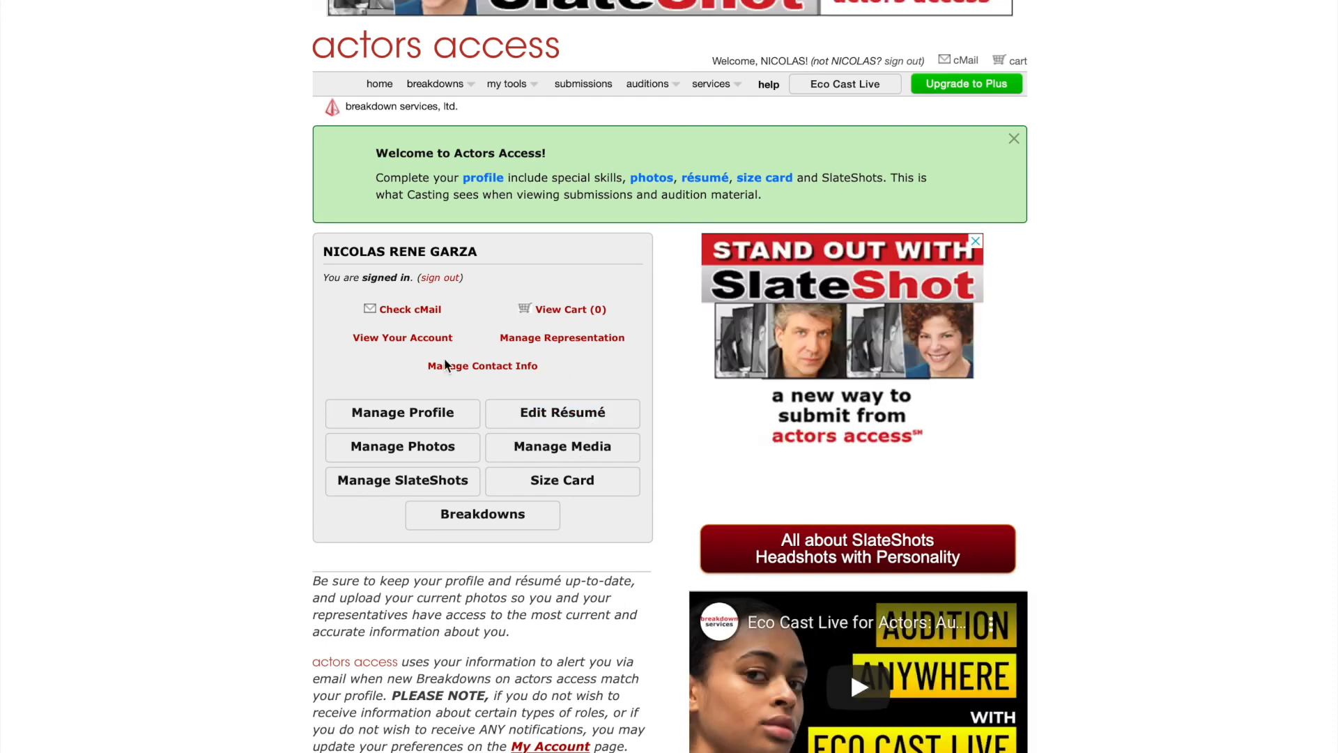
click(507, 373)
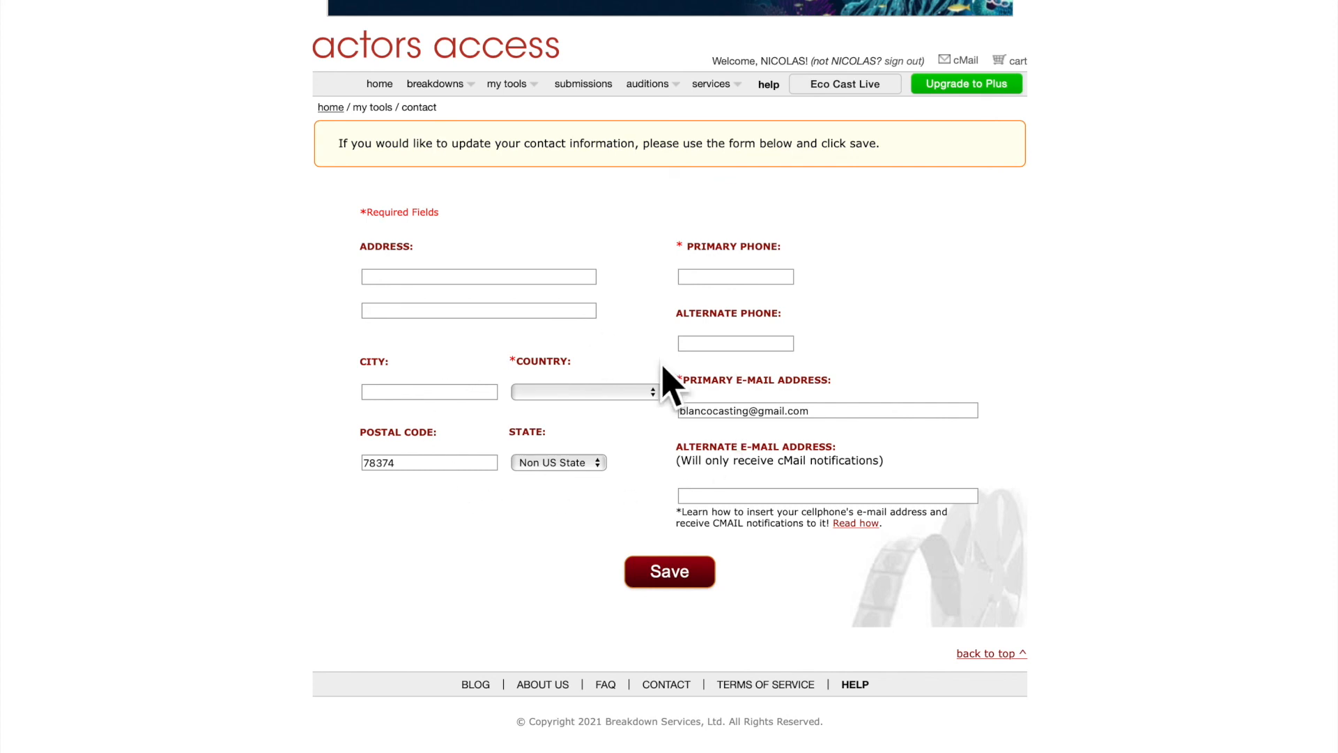
click(371, 89)
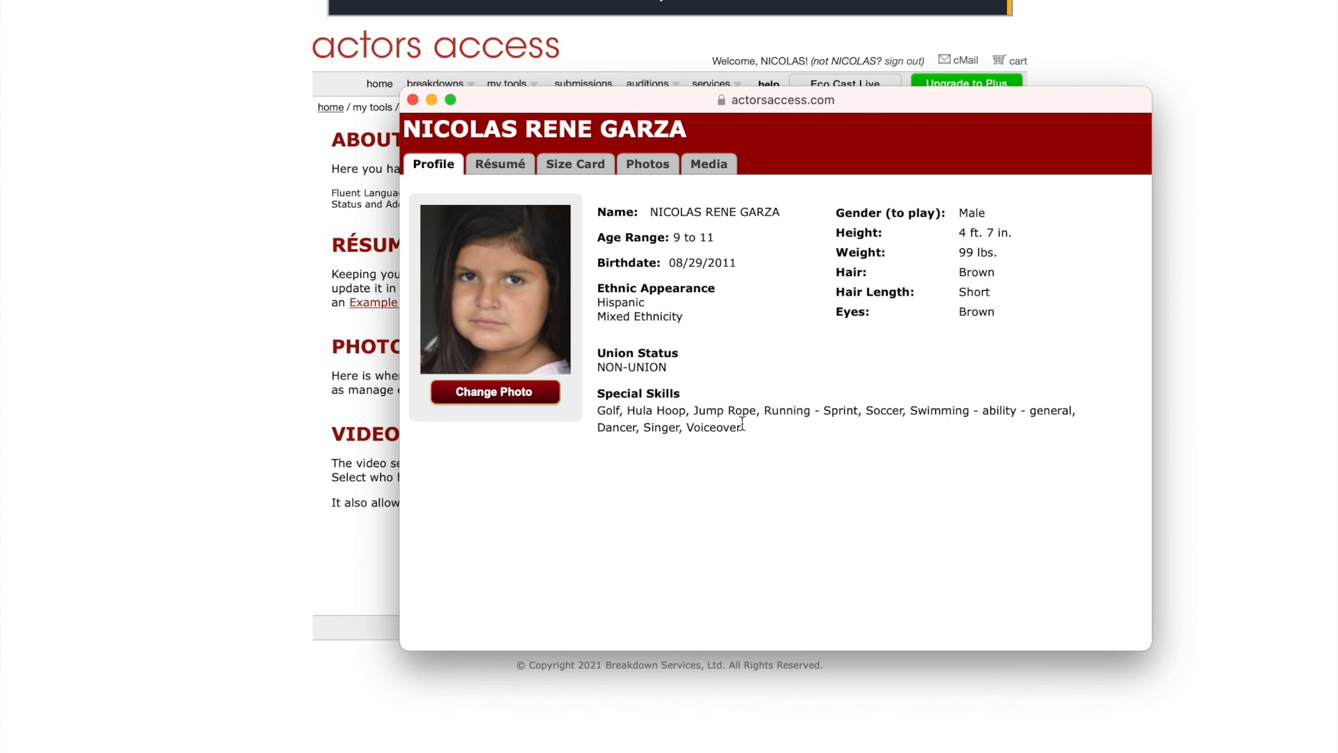
Review the résumé and size card in the profile preview, checking the height entry.
click(514, 178)
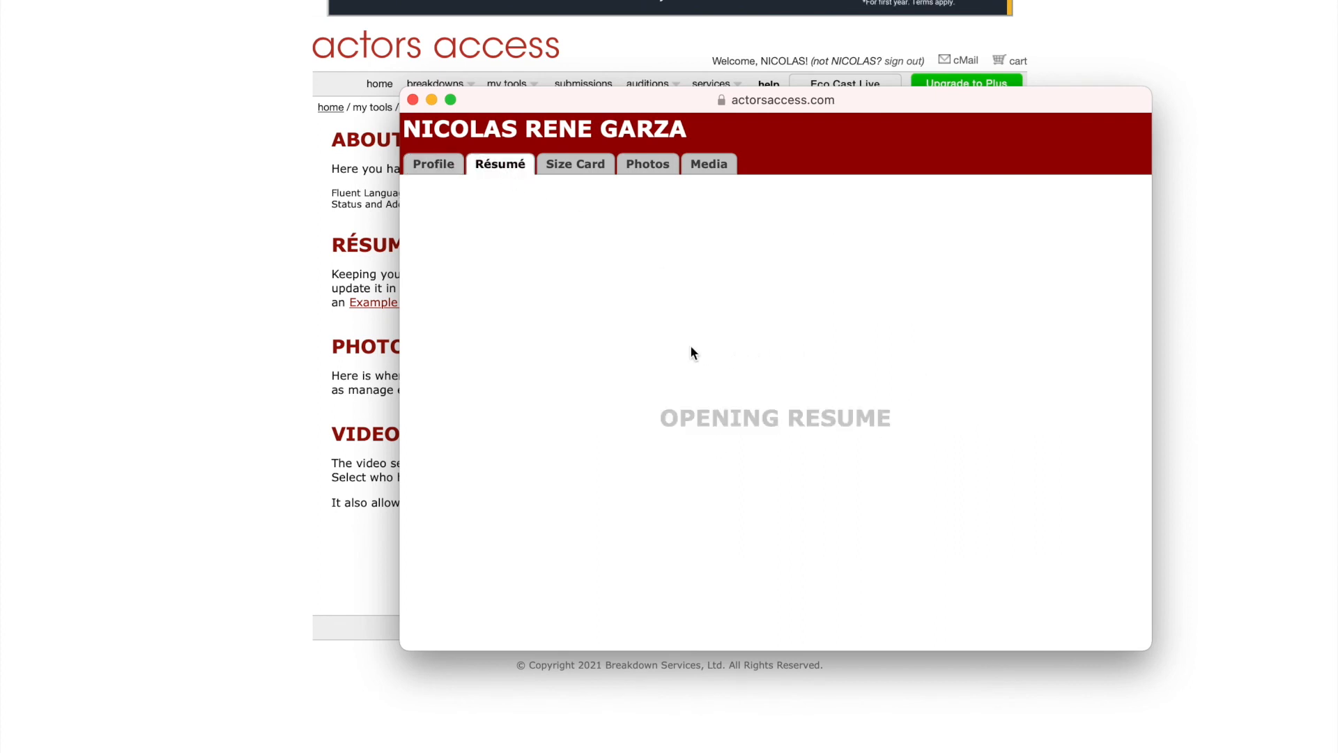
scroll(744, 328, down, 5)
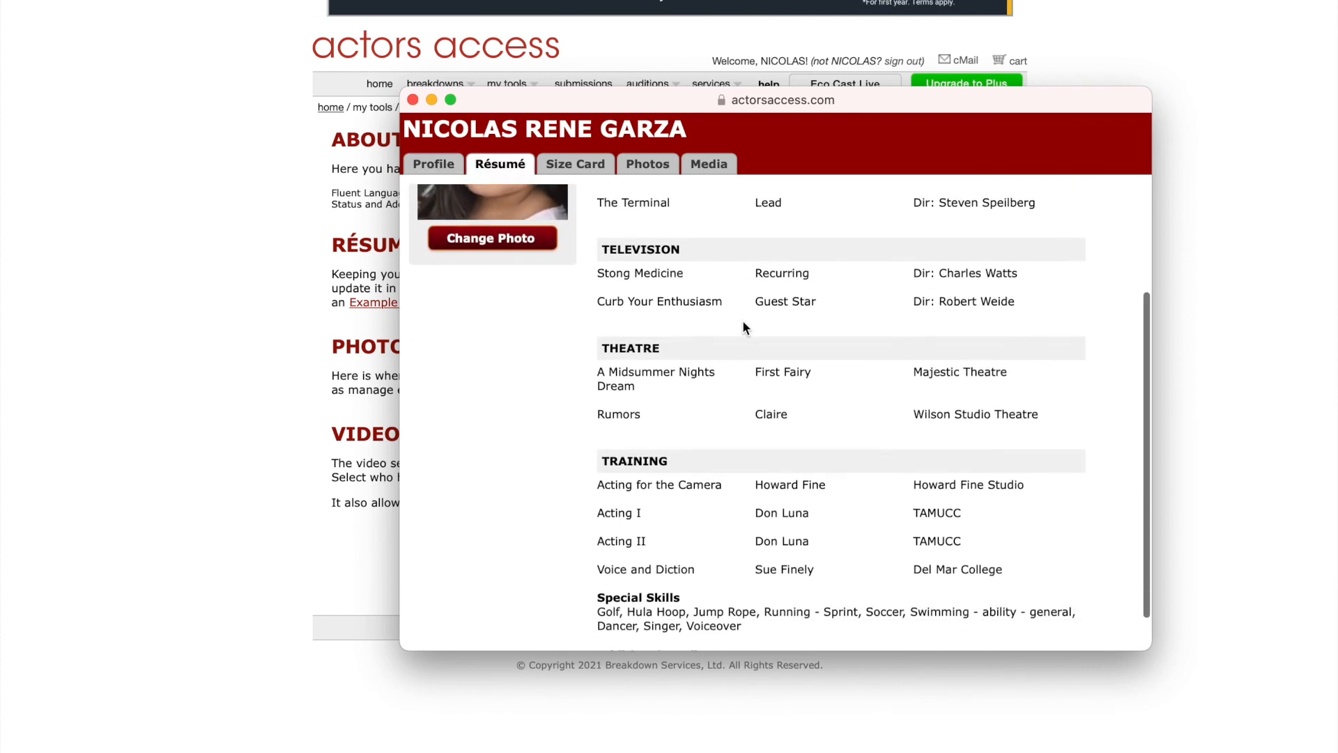
click(579, 166)
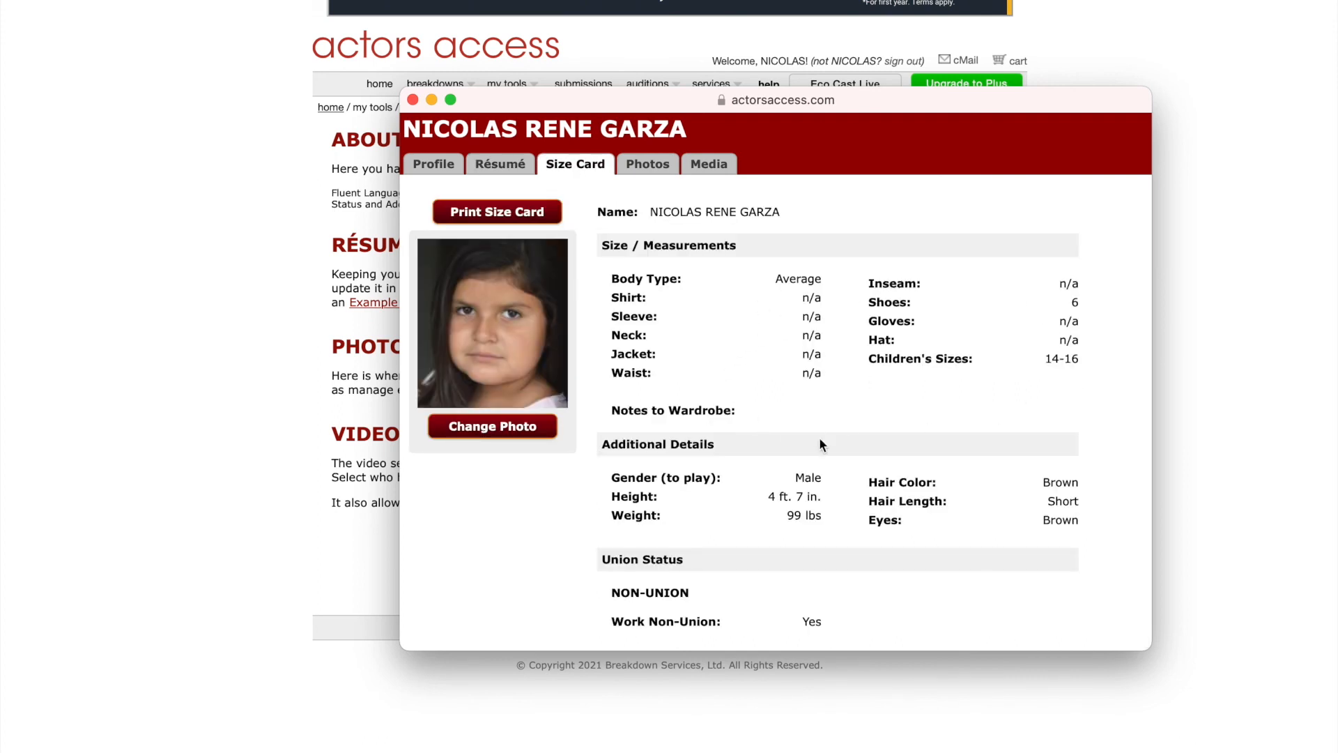
scroll(816, 492, down, 3)
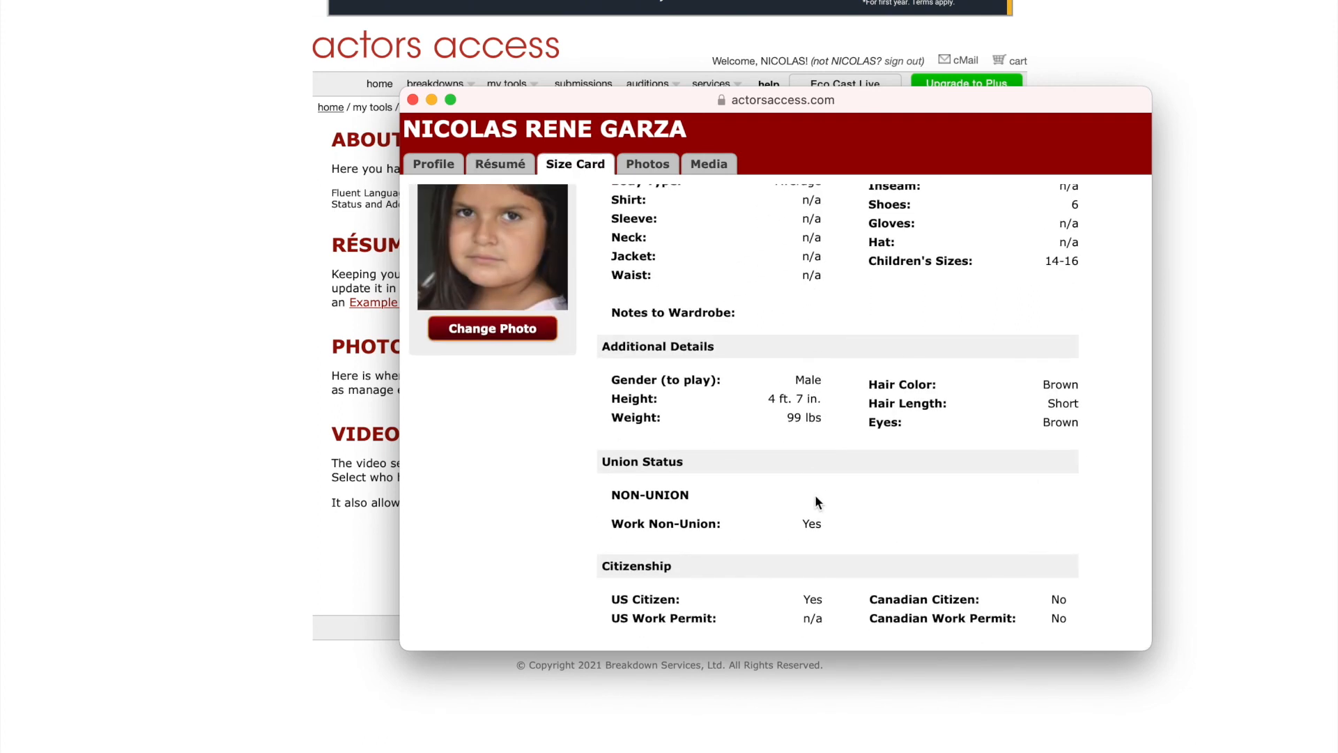
drag(611, 398, 830, 408)
click(808, 436)
scroll(976, 481, up, 1)
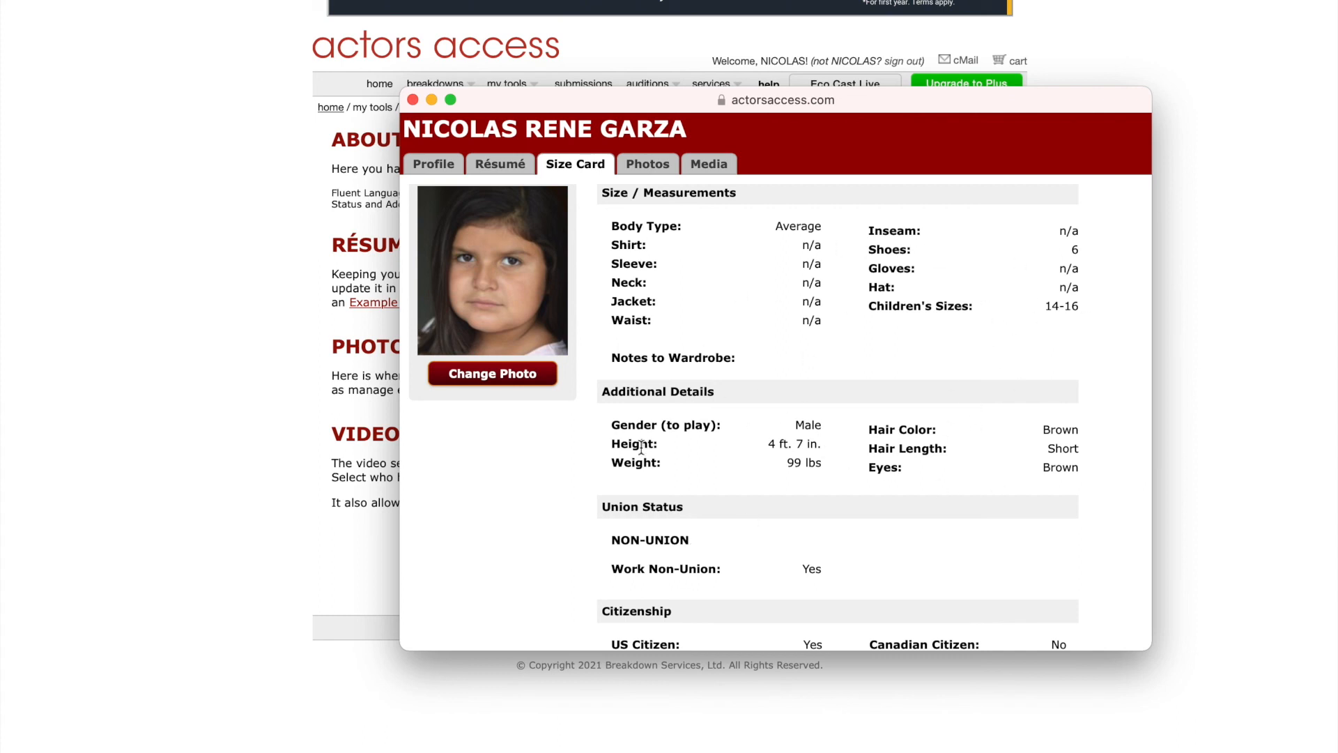
scroll(767, 475, down, 3)
scroll(767, 475, down, 7)
scroll(767, 474, up, 12)
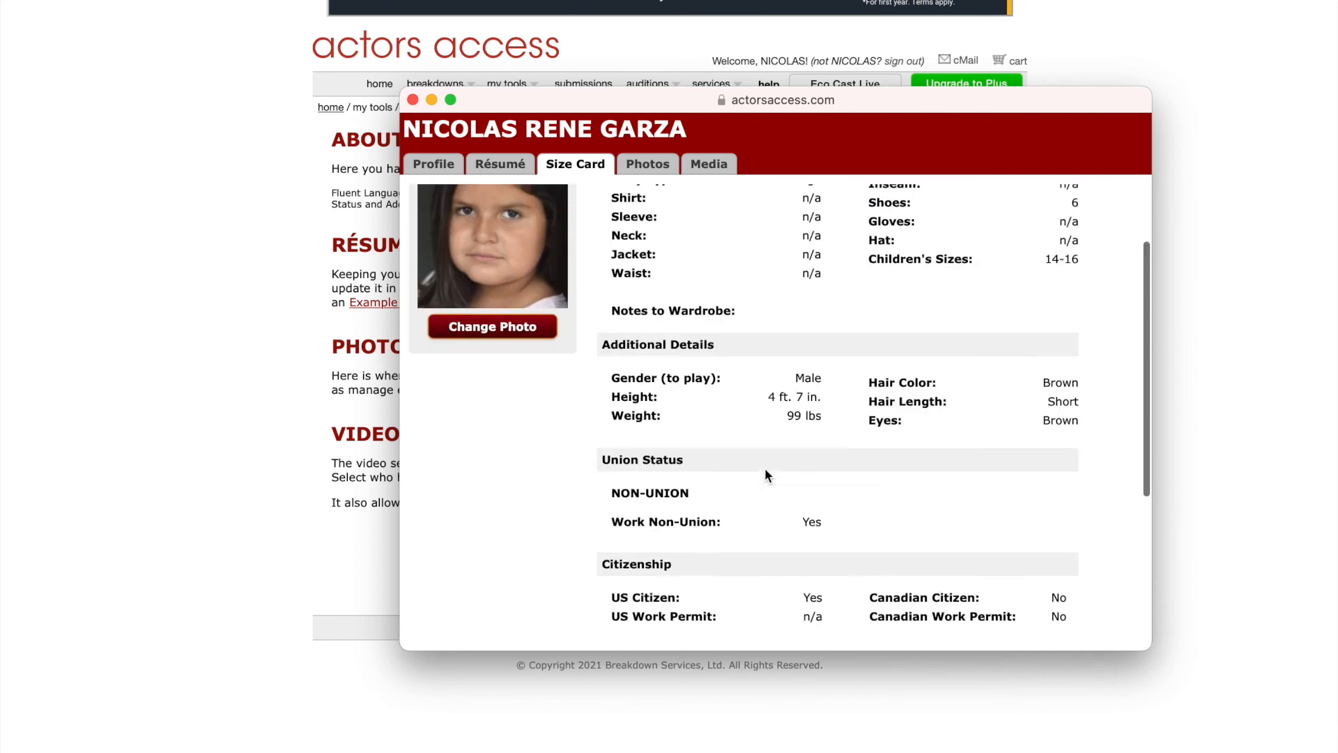
Recheck résumé and size card, view both headshots, profile and media, then close the preview.
click(495, 164)
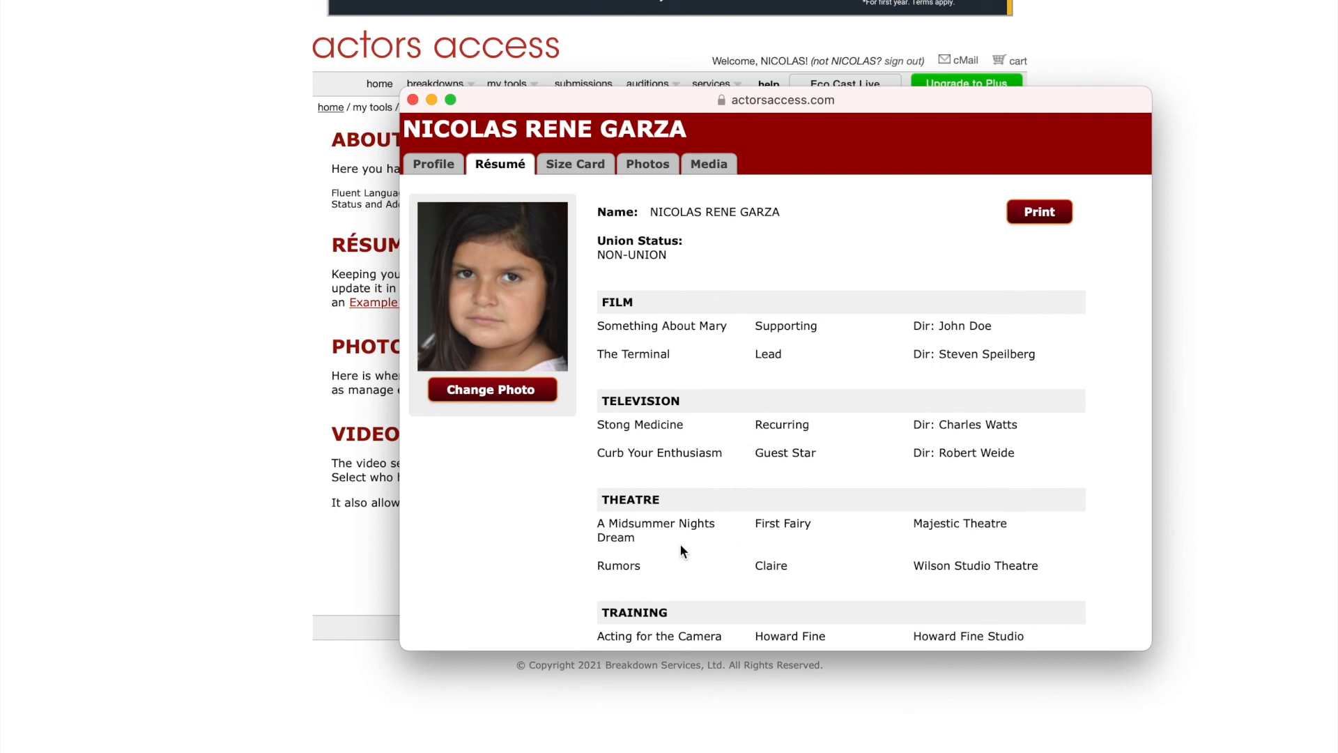
scroll(650, 536, down, 3)
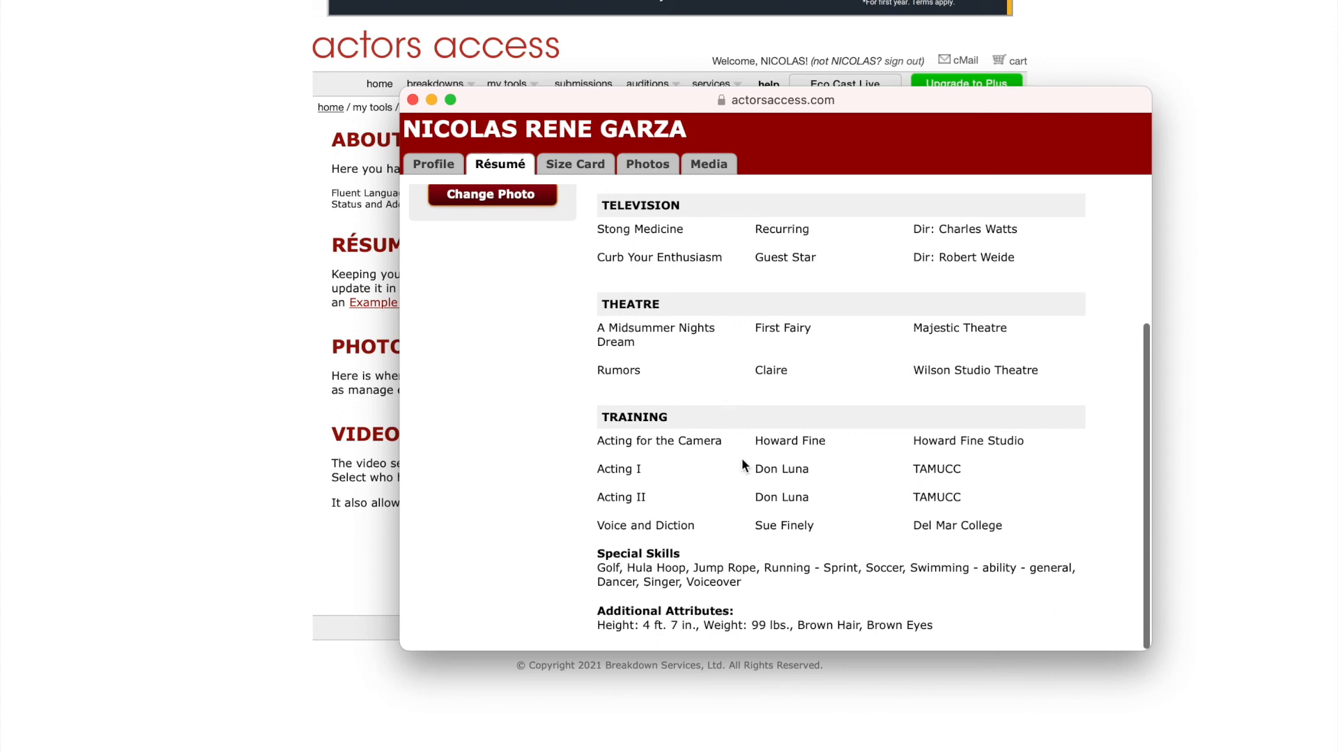
scroll(717, 391, up, 3)
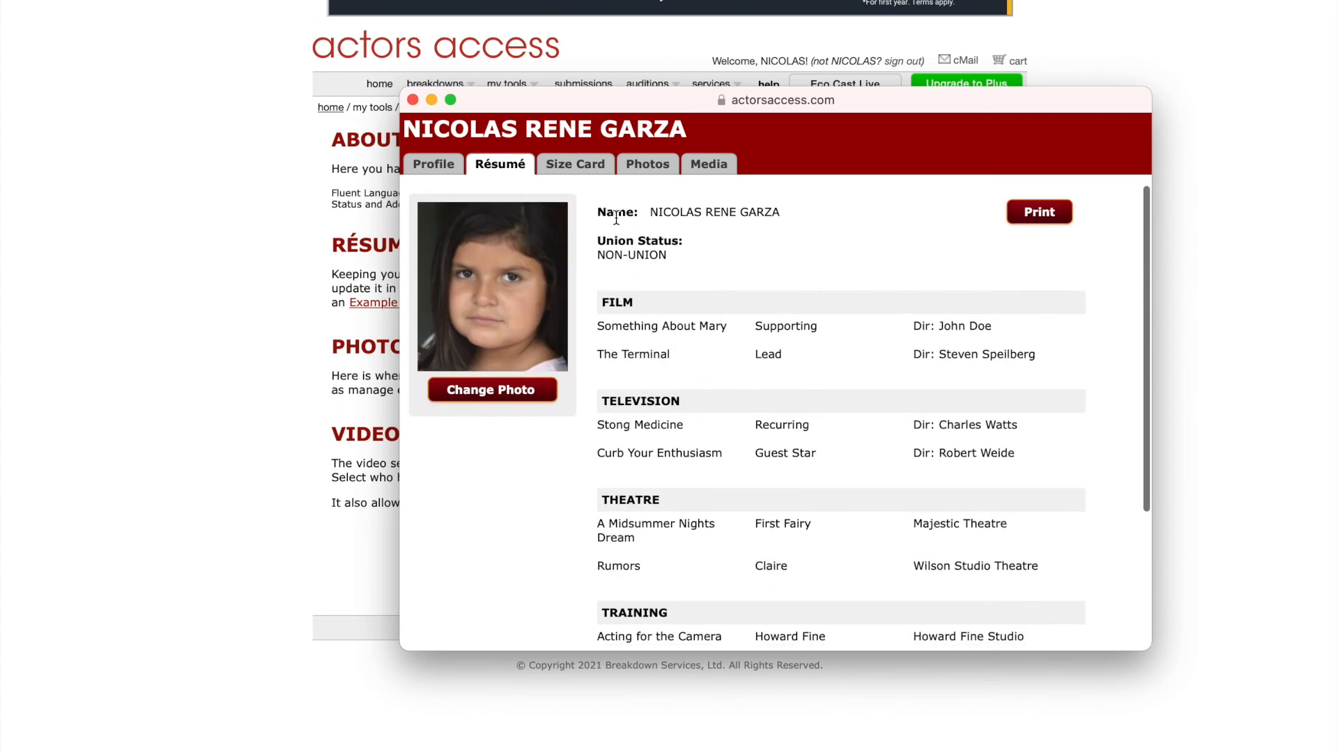
click(578, 166)
click(649, 168)
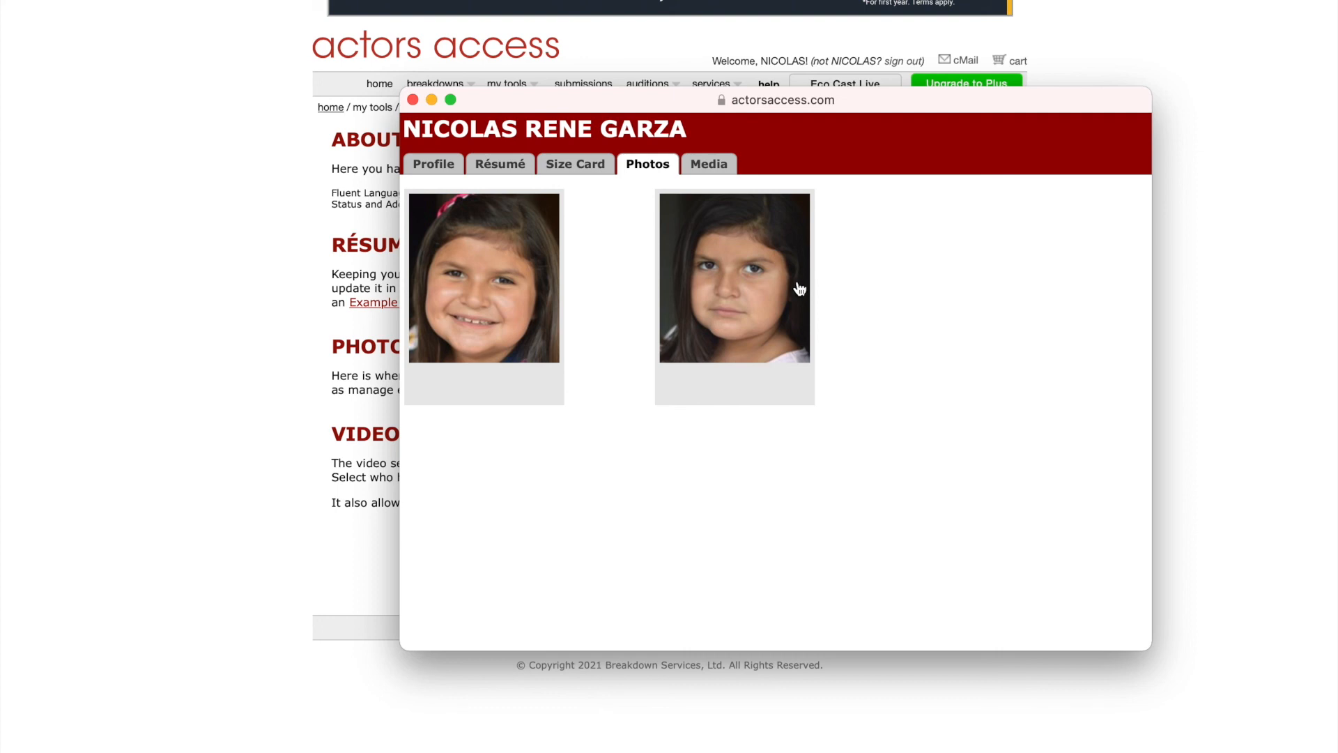
click(434, 167)
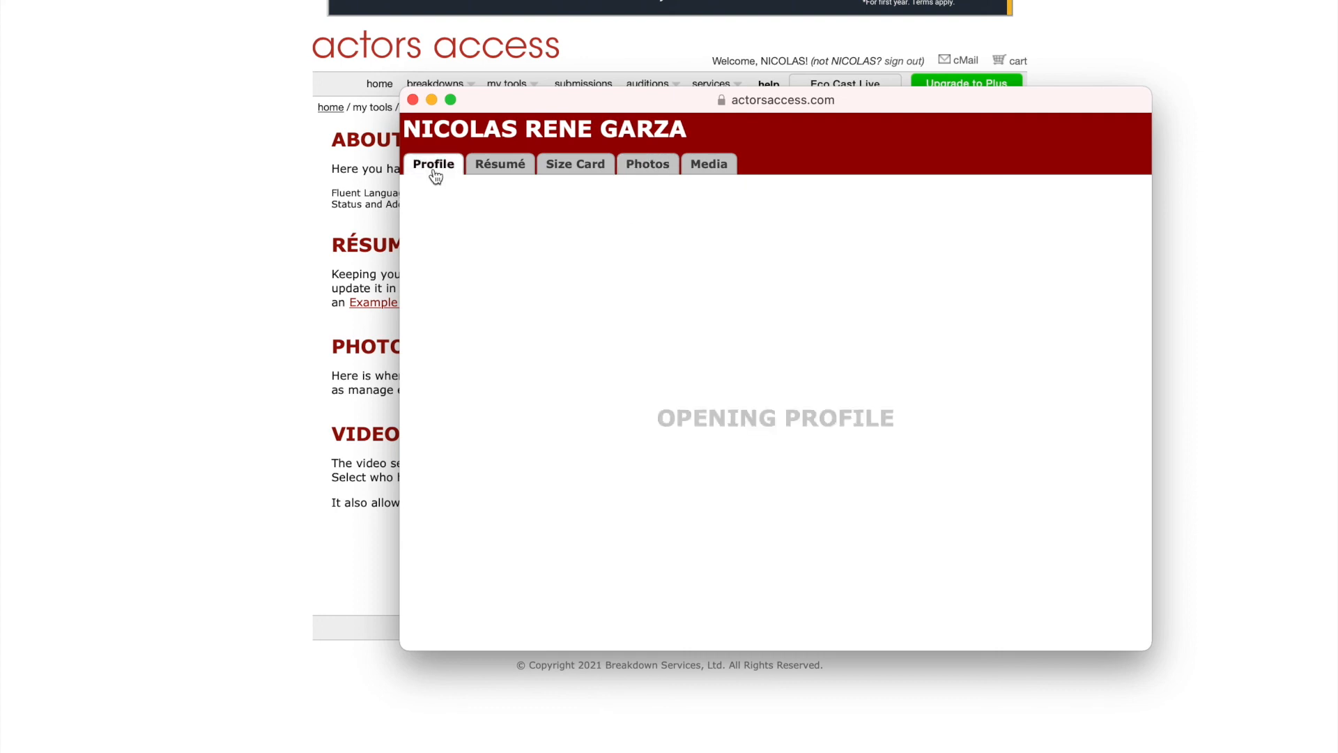
click(709, 167)
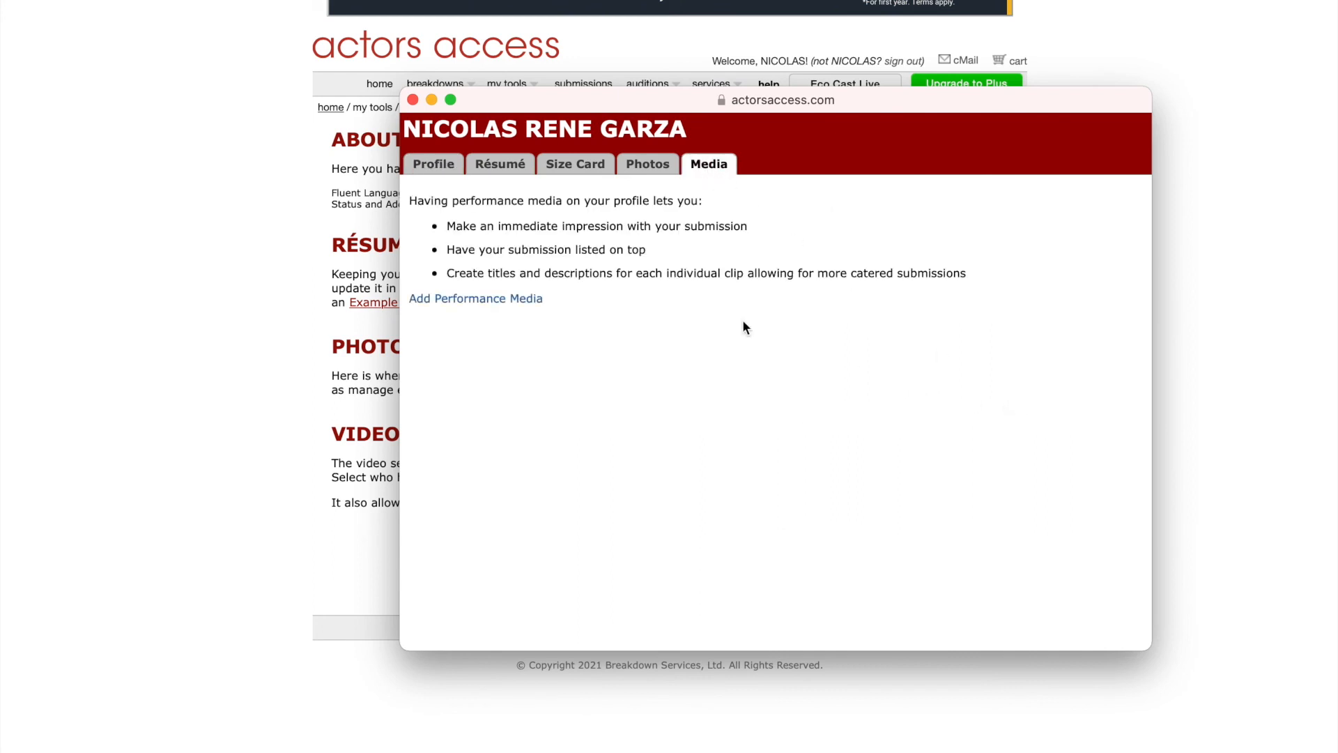
click(413, 100)
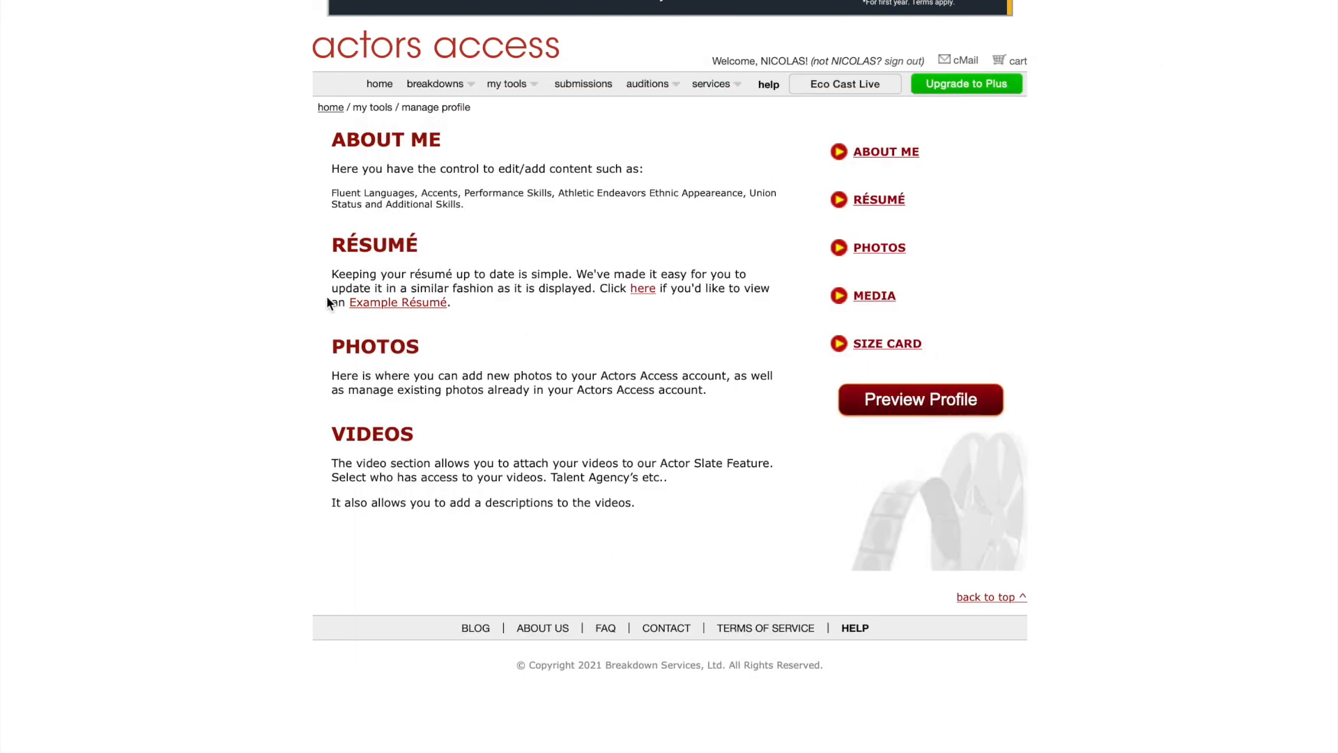